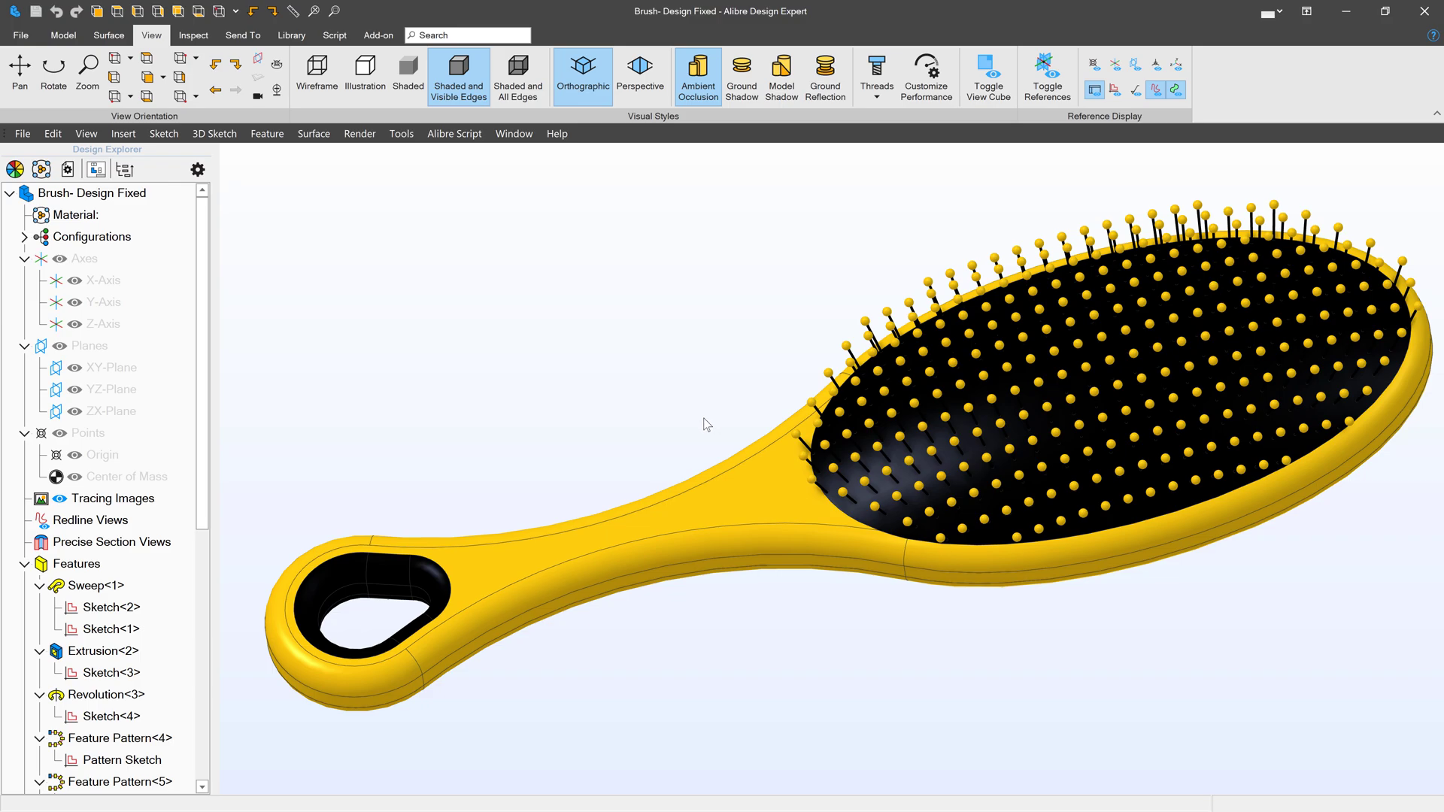
pyautogui.moveTo(705, 420); pyautogui.dragTo(767, 423, button='middle')
pyautogui.moveTo(767, 423)
pyautogui.mouseDown(button='right')
pyautogui.moveTo(765, 442)
pyautogui.moveTo(711, 450)
pyautogui.mouseUp(button='right')
pyautogui.moveTo(925, 477); pyautogui.dragTo(846, 466, button='middle')
pyautogui.moveTo(808, 546)
pyautogui.mouseDown(button='right')
pyautogui.moveTo(816, 574)
pyautogui.moveTo(807, 565)
pyautogui.mouseUp(button='right')
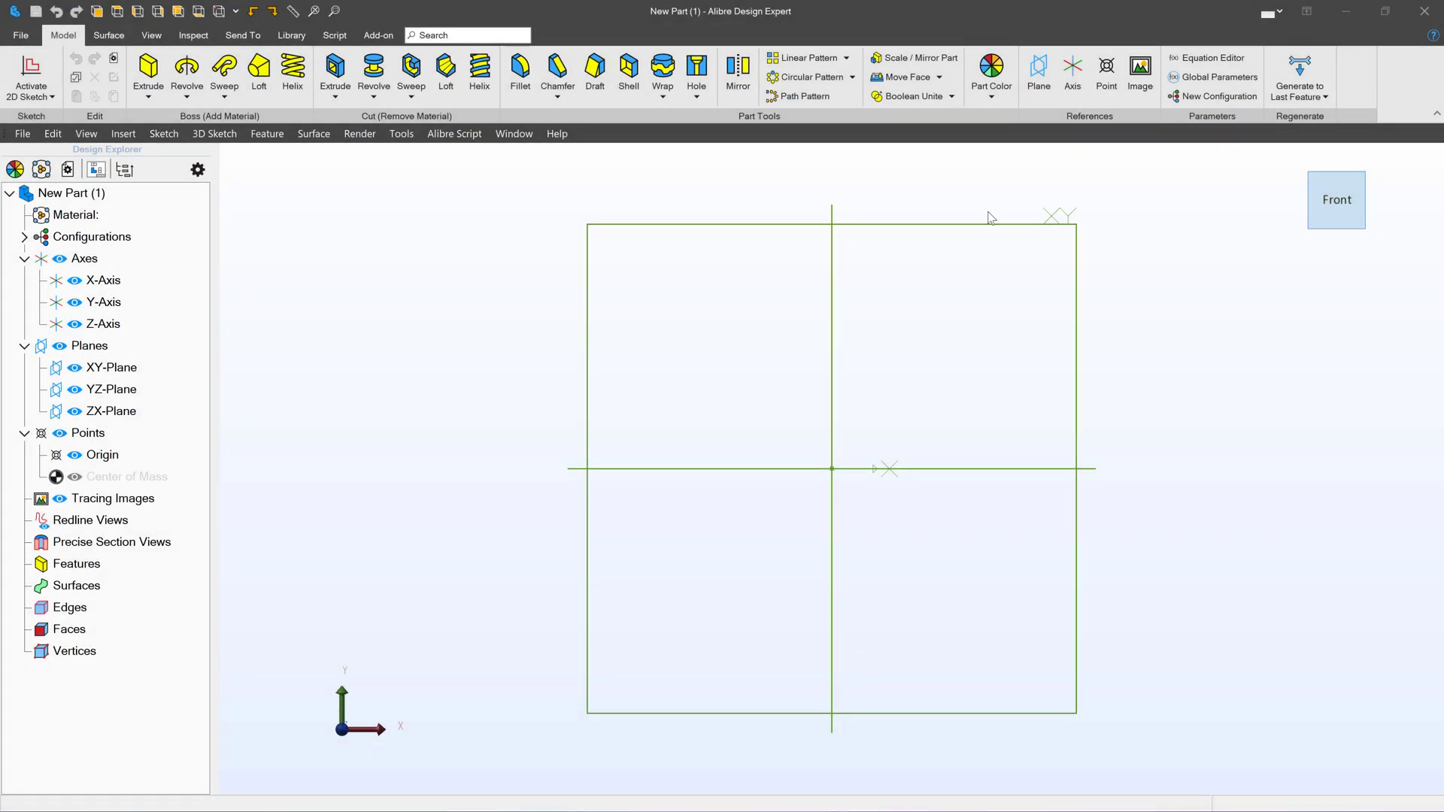
# Start a 2D sketch on the XY-Plane and draw a shallow arc above the origin with its center below it.
pyautogui.click(983, 226)
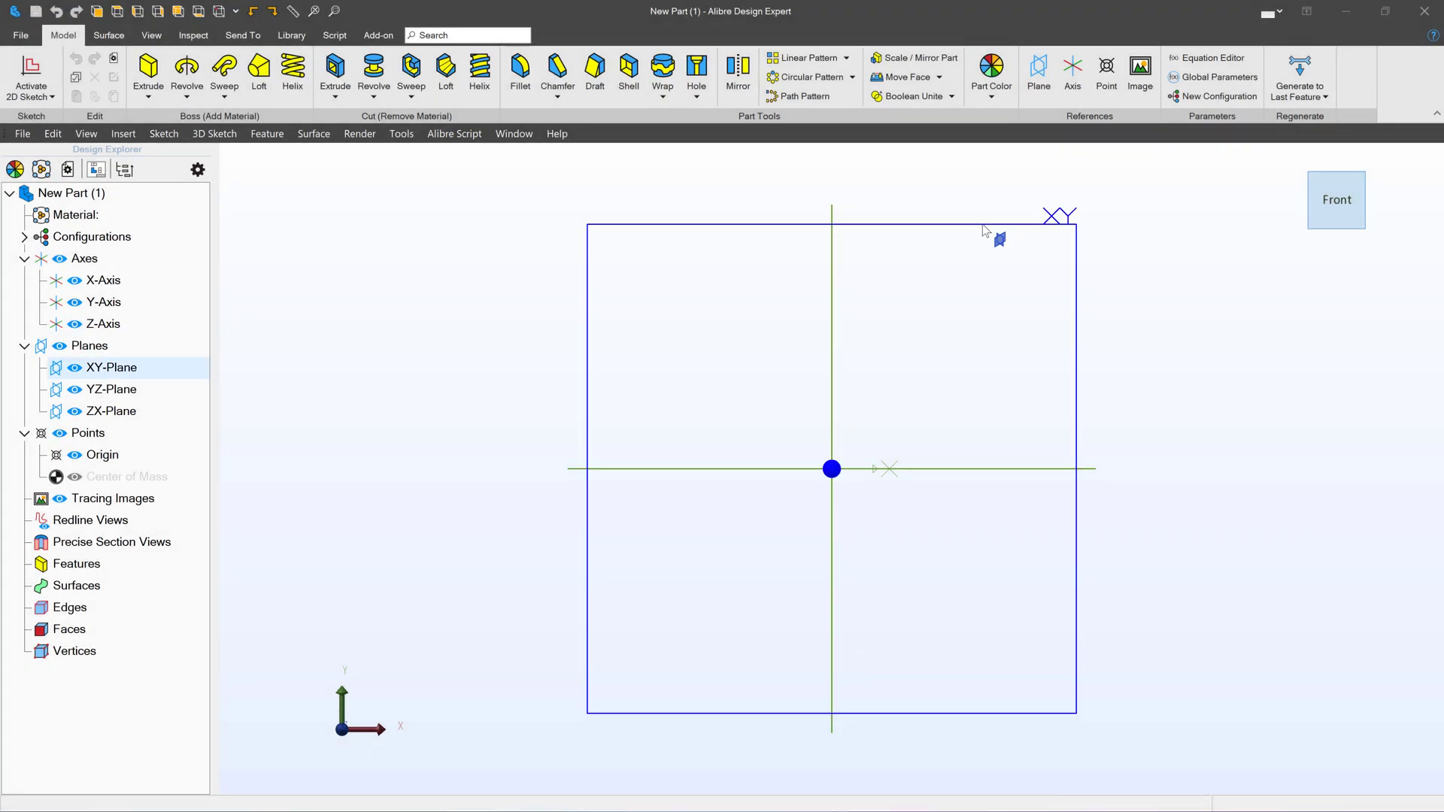
pyautogui.click(13, 73)
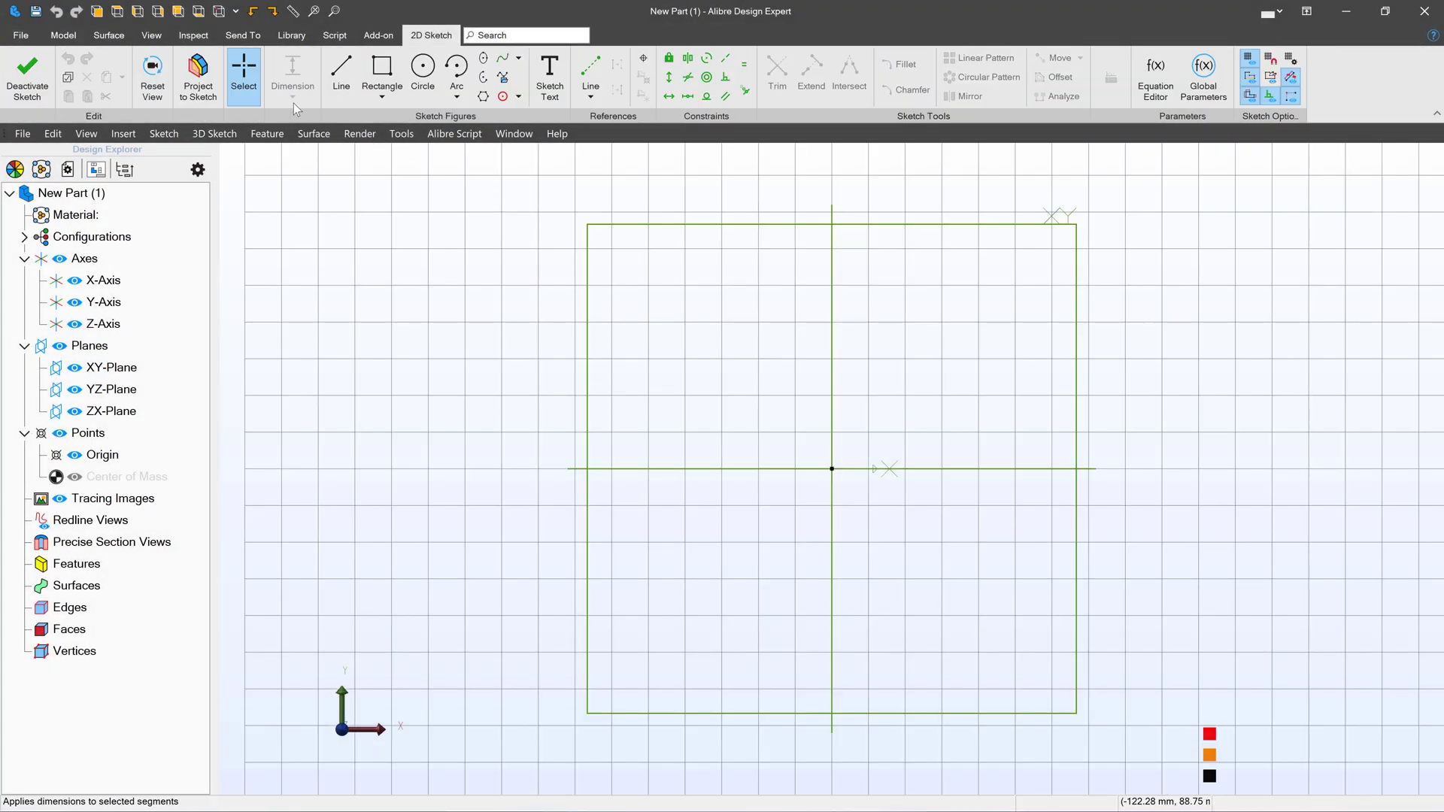
pyautogui.click(458, 69)
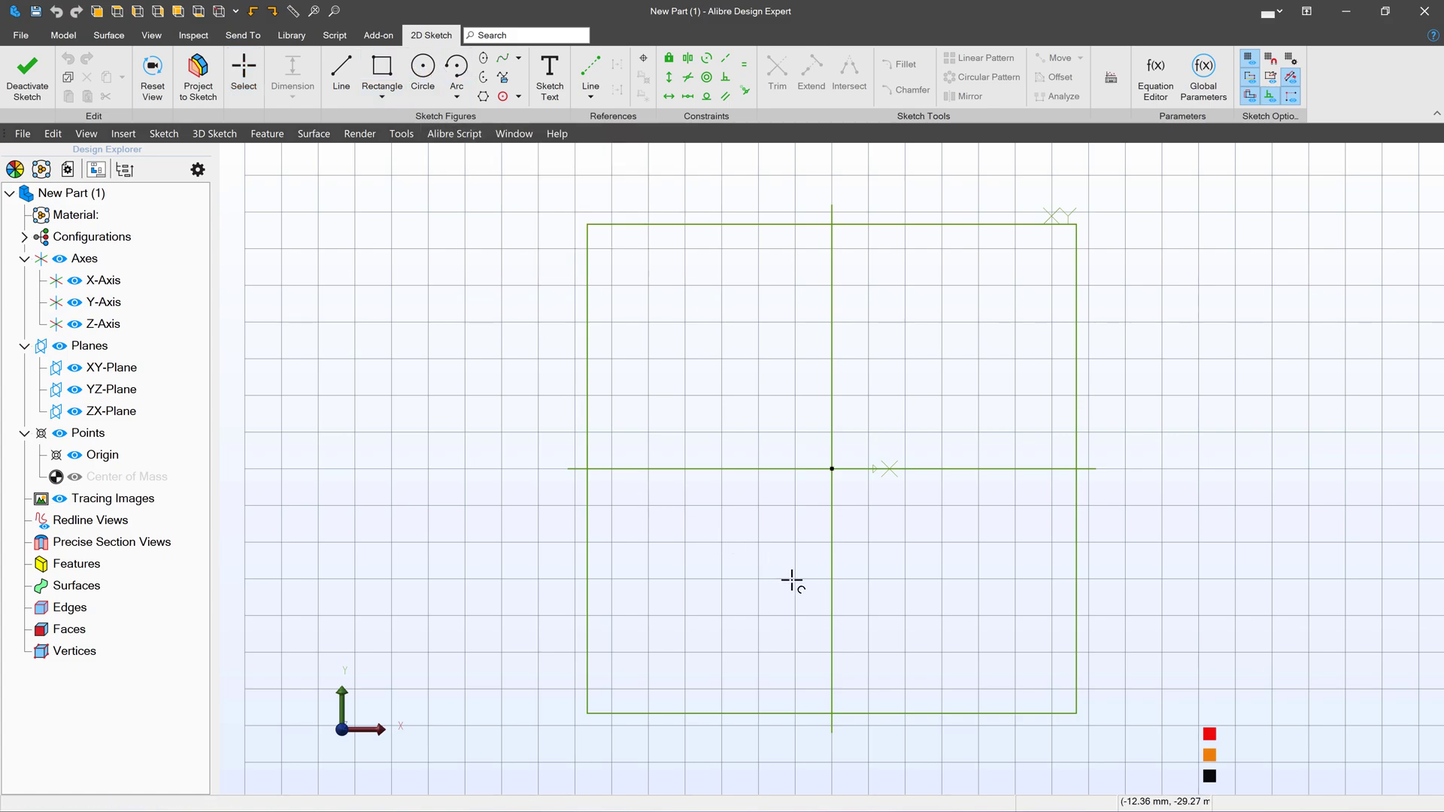
pyautogui.click(758, 614)
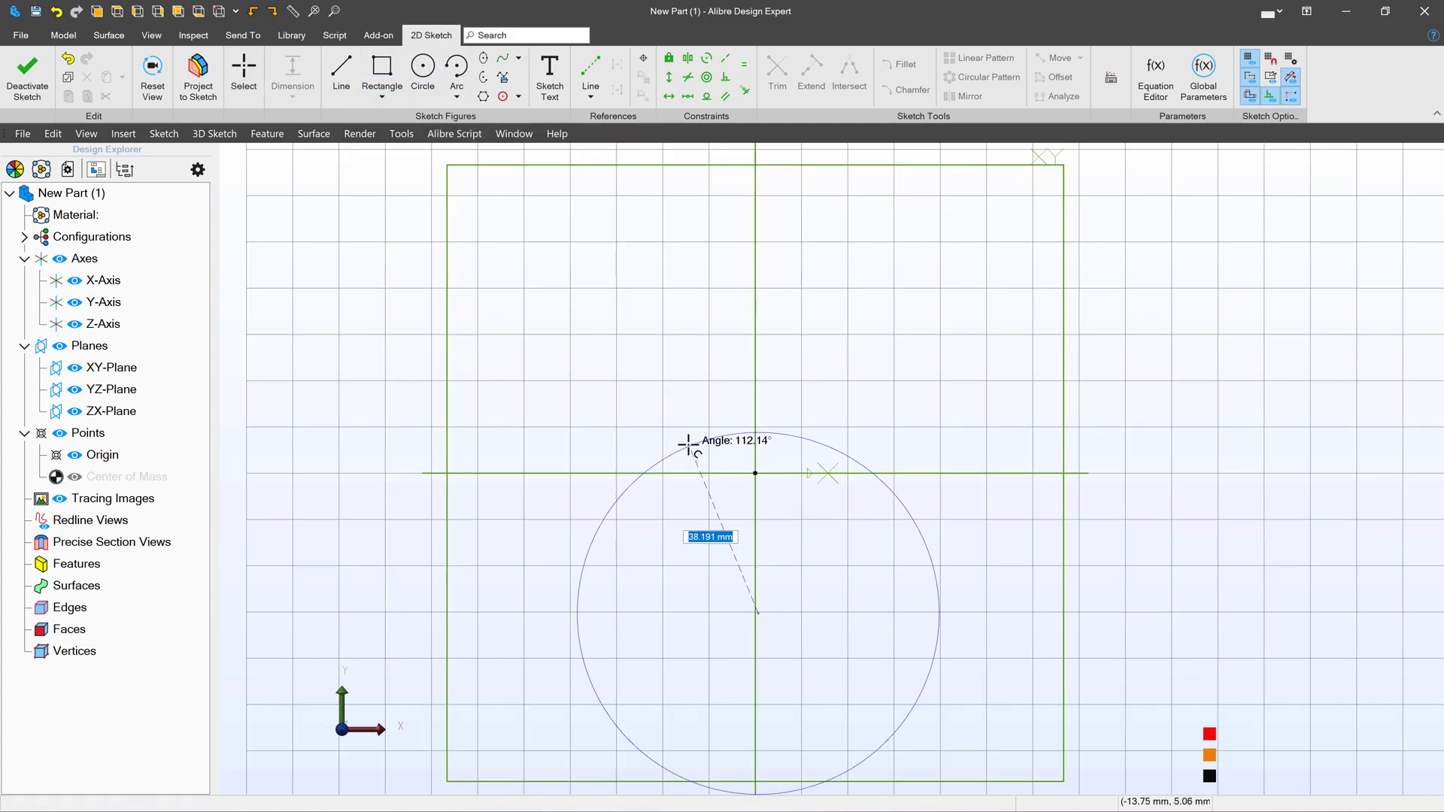
pyautogui.click(676, 417)
pyautogui.click(910, 390)
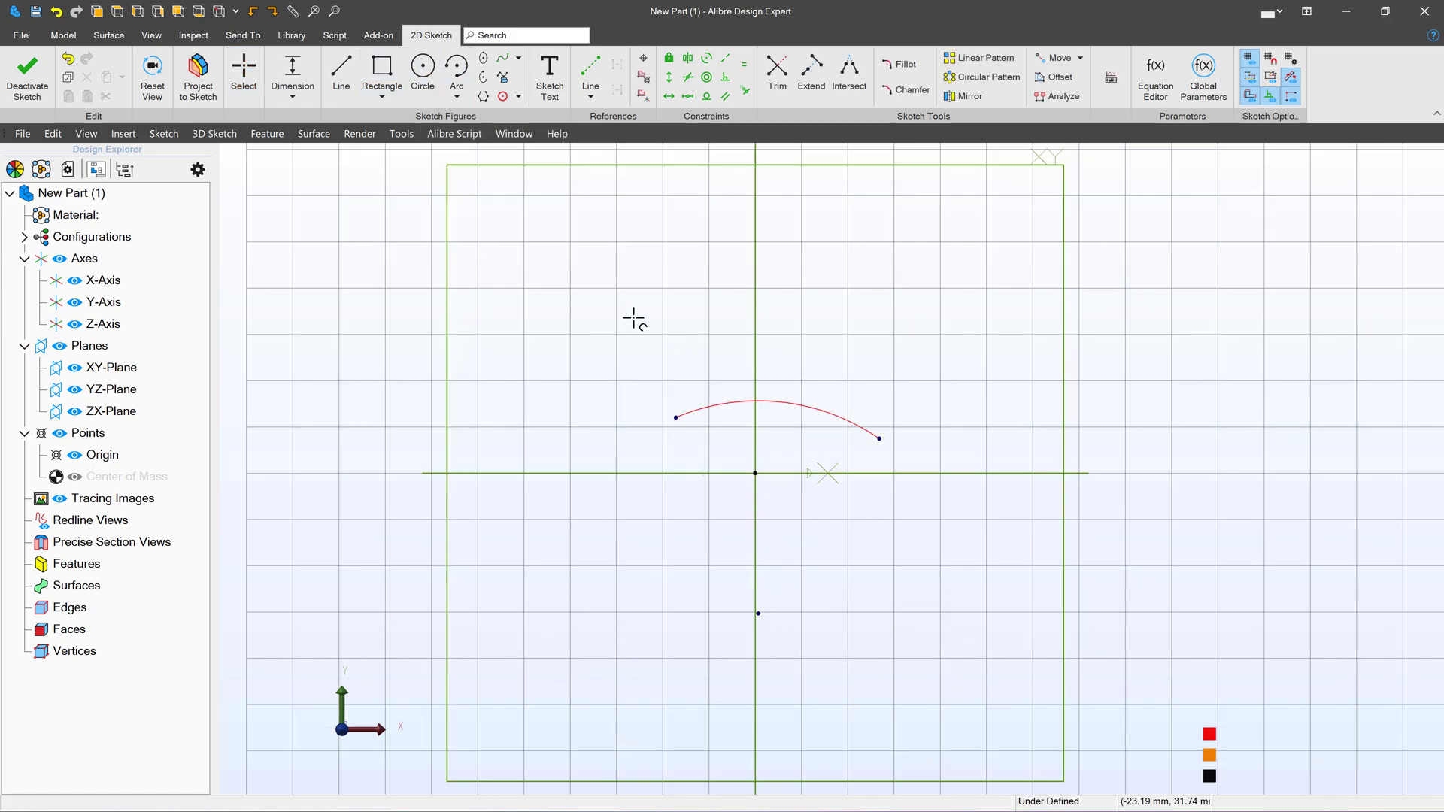
# Constrain the arc's two endpoints to be horizontally aligned.
pyautogui.click(667, 98)
pyautogui.click(676, 417)
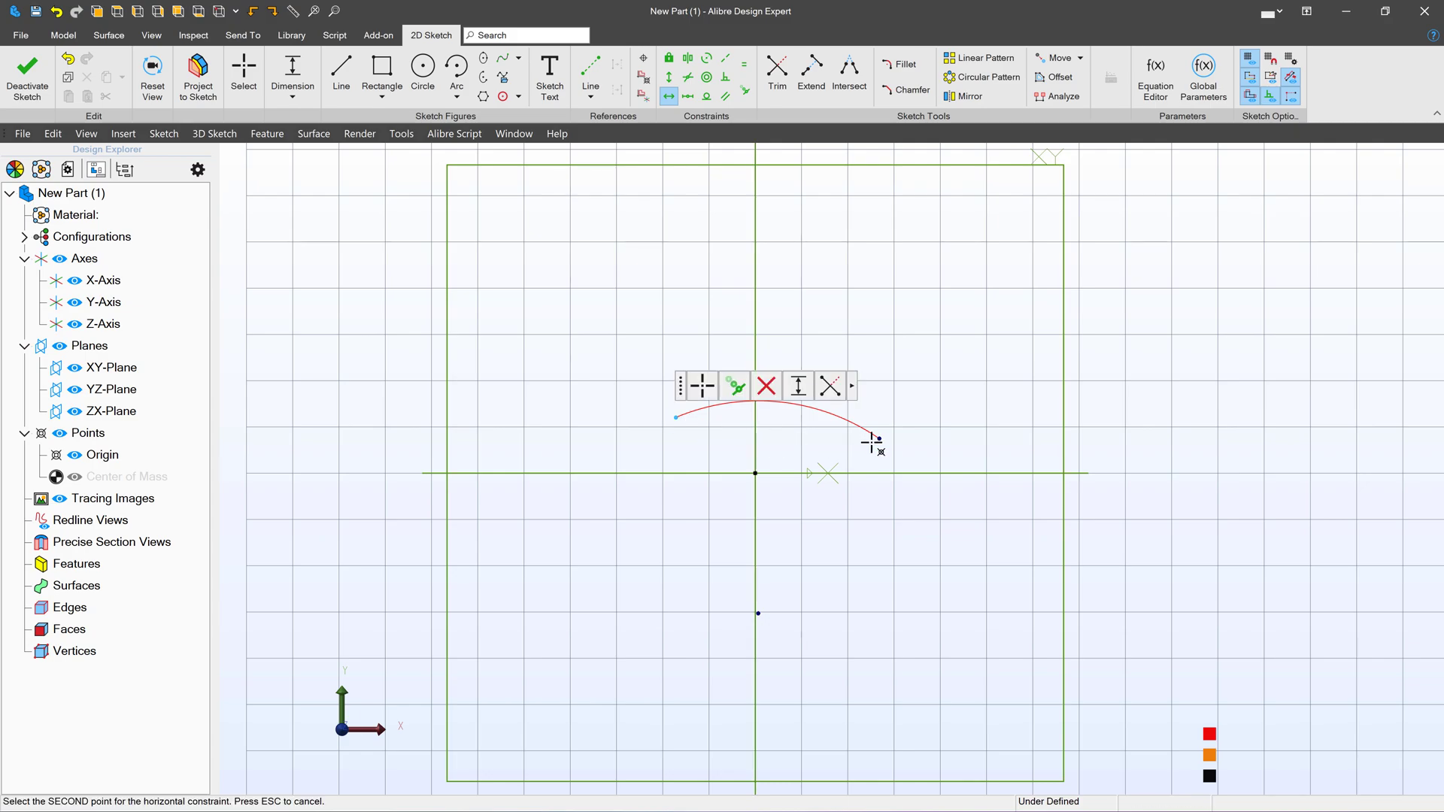
pyautogui.click(879, 438)
pyautogui.press('Escape')
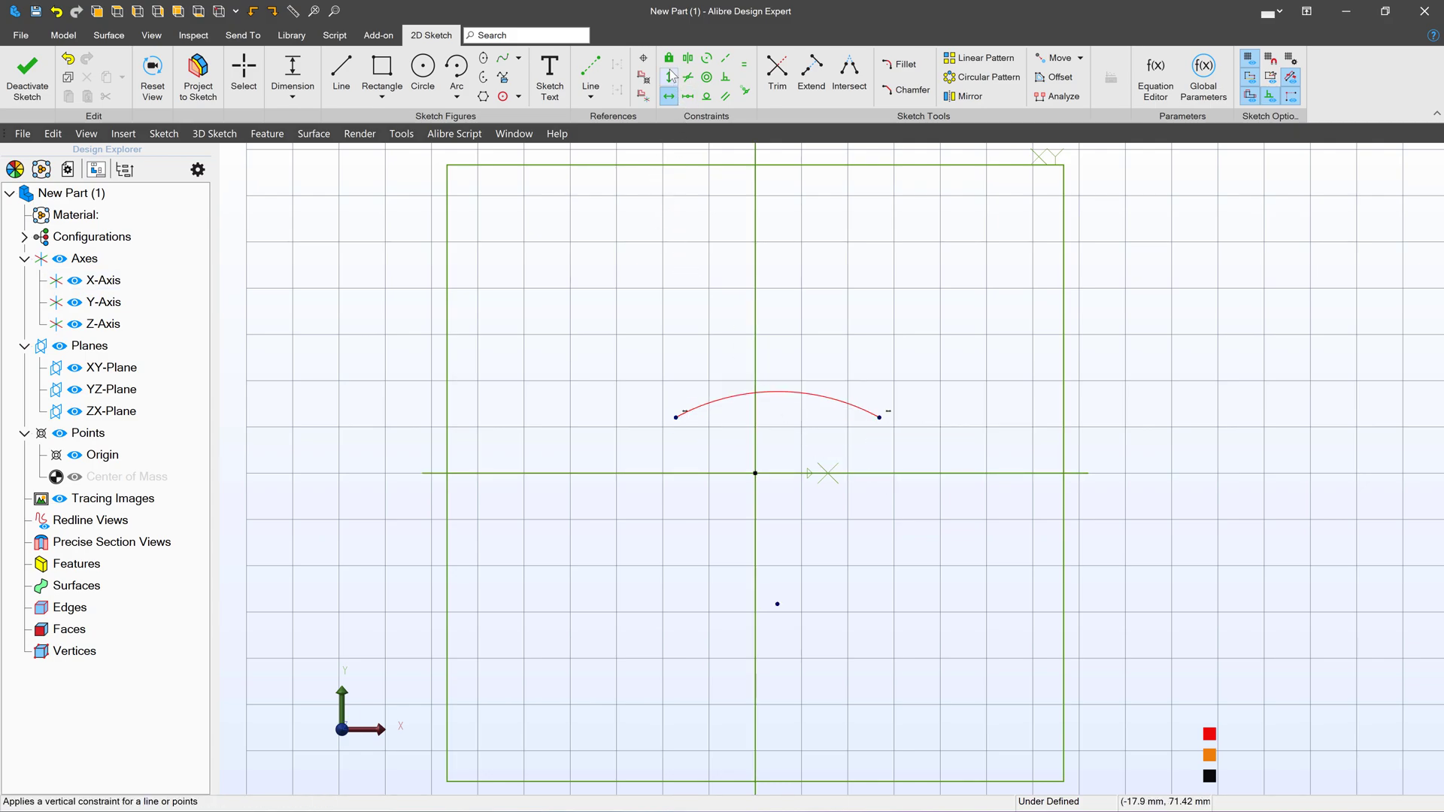
# Apply a vertical constraint between the arc's center point and the origin.
pyautogui.click(669, 57)
pyautogui.click(669, 76)
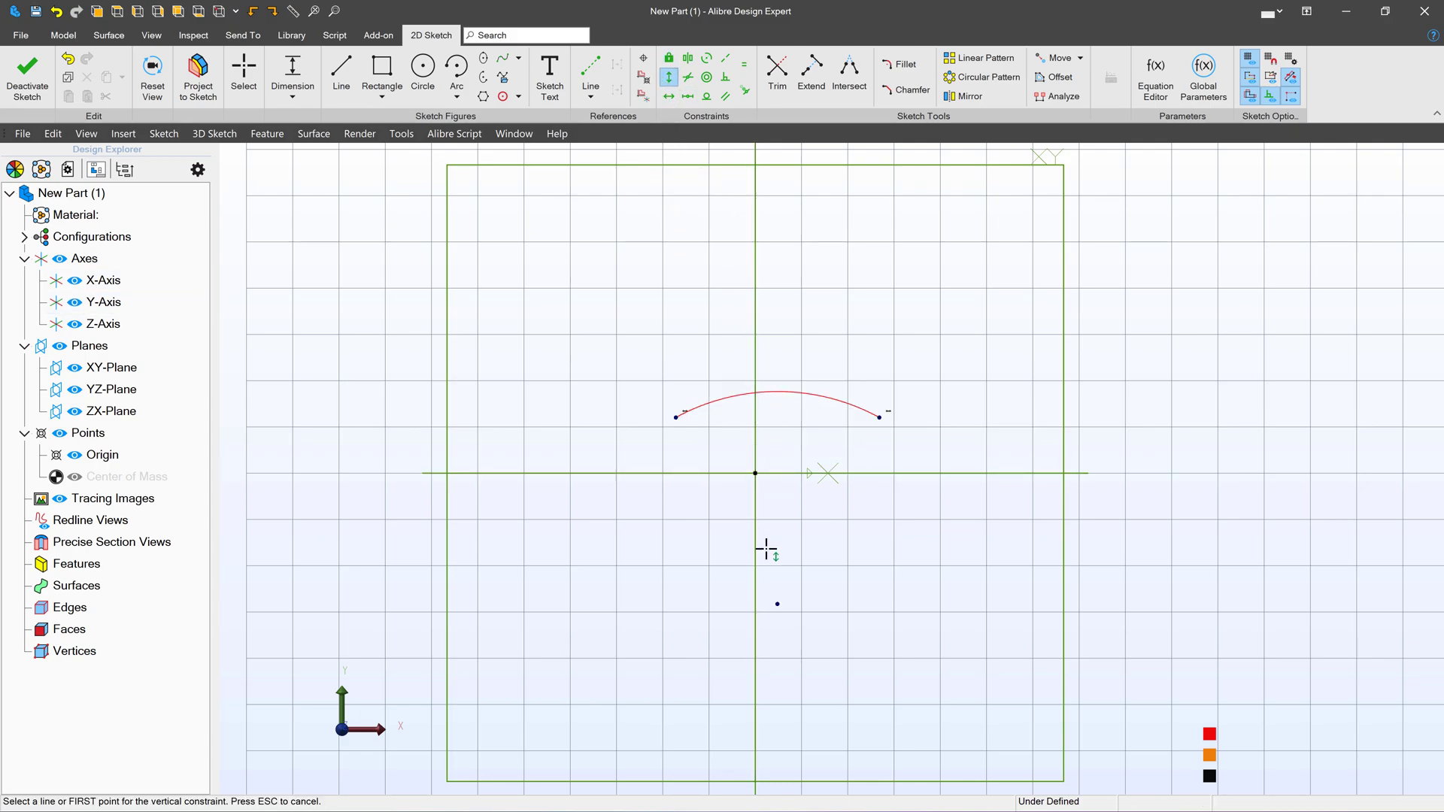
pyautogui.click(775, 602)
pyautogui.click(755, 473)
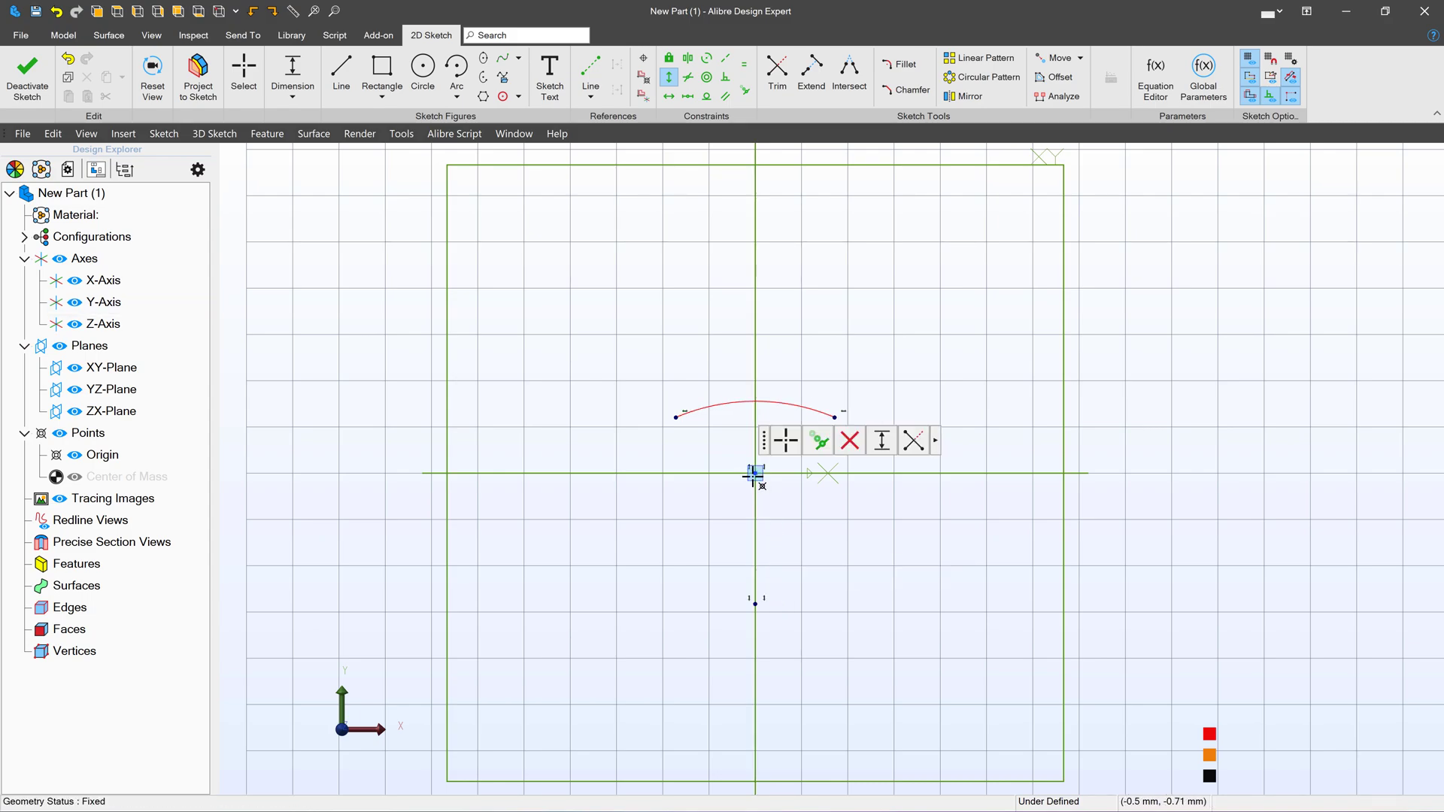
pyautogui.press('Escape')
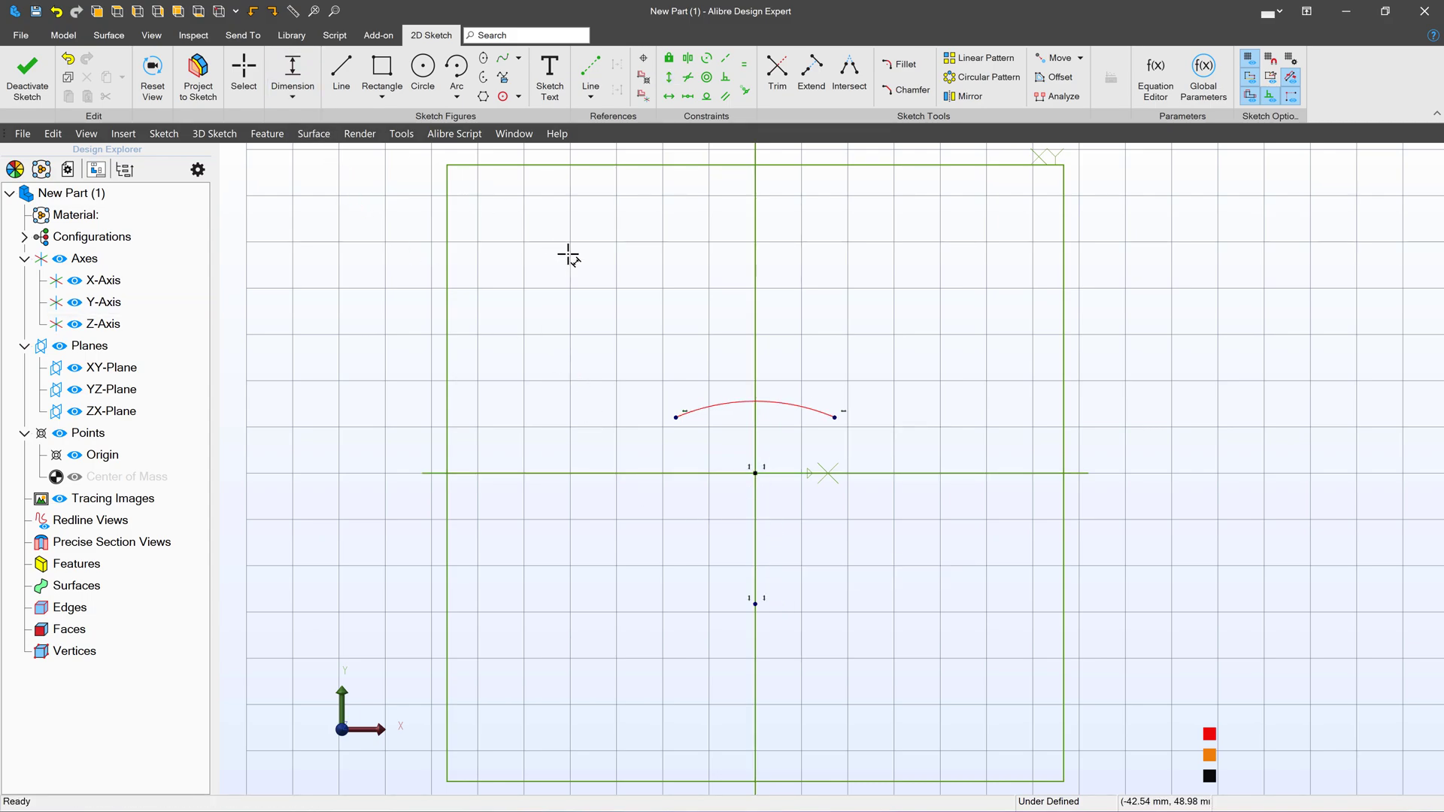
# Dimension the arc's radius as 40 mm and the horizontal distance from the origin to its right endpoint as 25.4 mm.
pyautogui.click(783, 404)
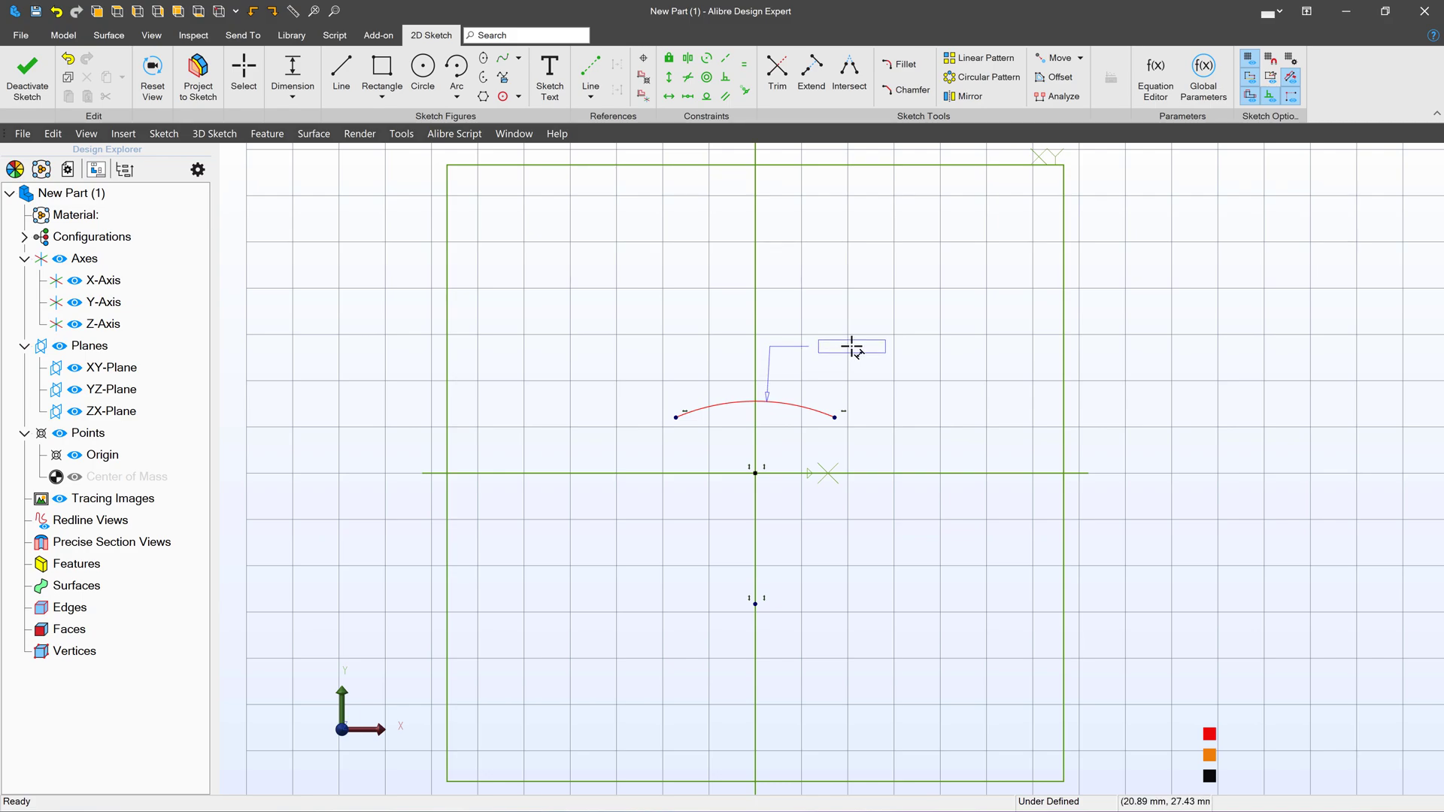
pyautogui.click(852, 347)
pyautogui.write('40')
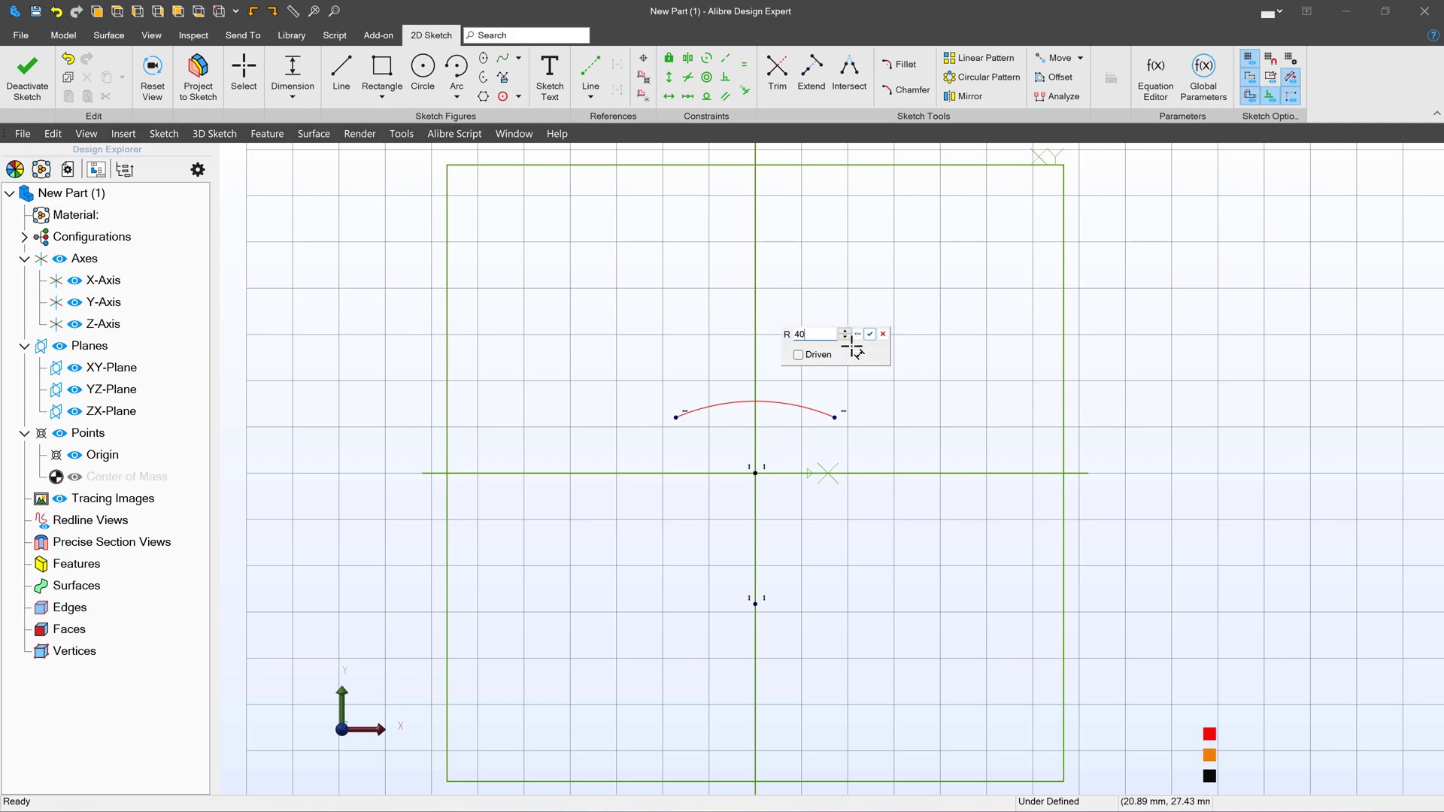
pyautogui.press('Return')
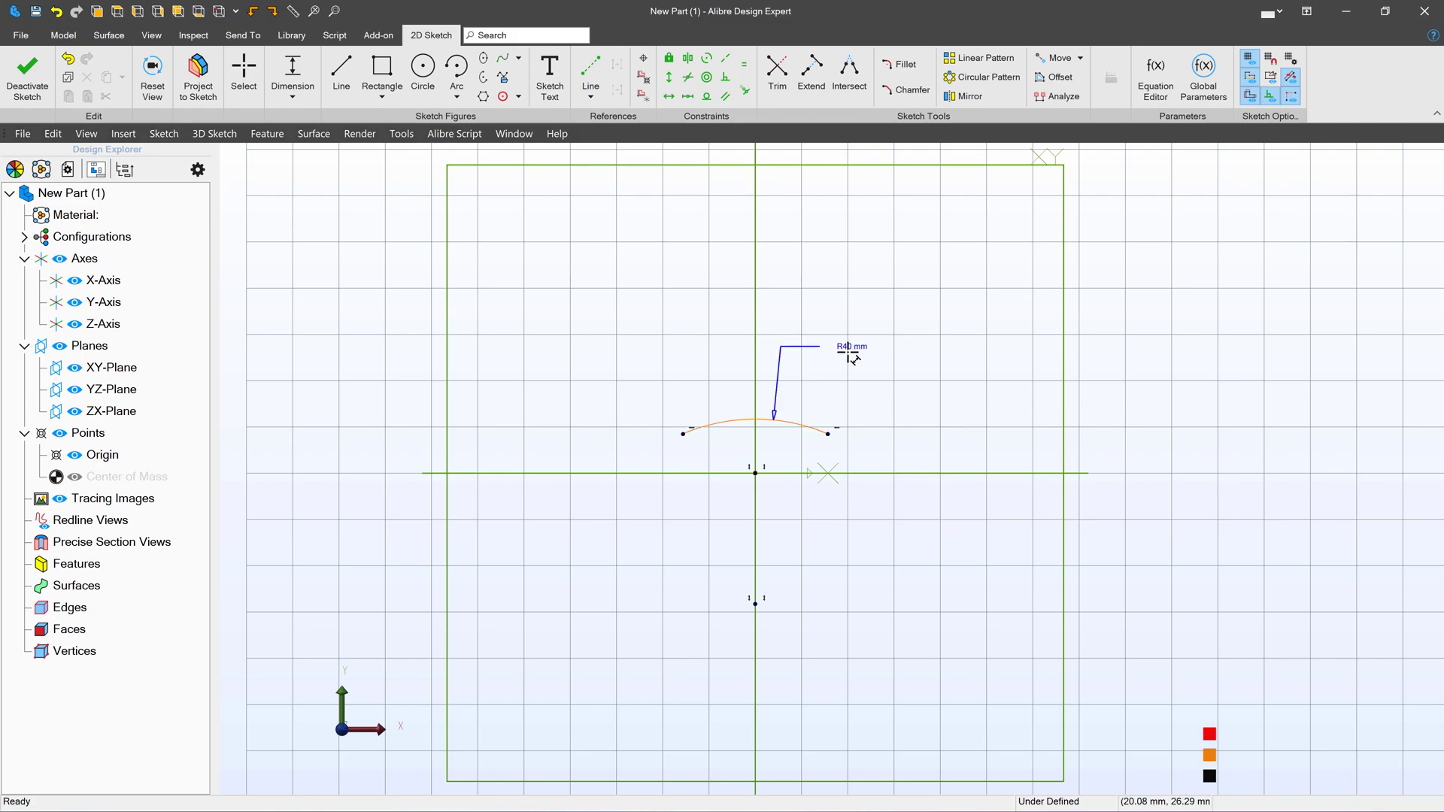
pyautogui.click(828, 434)
pyautogui.click(793, 530)
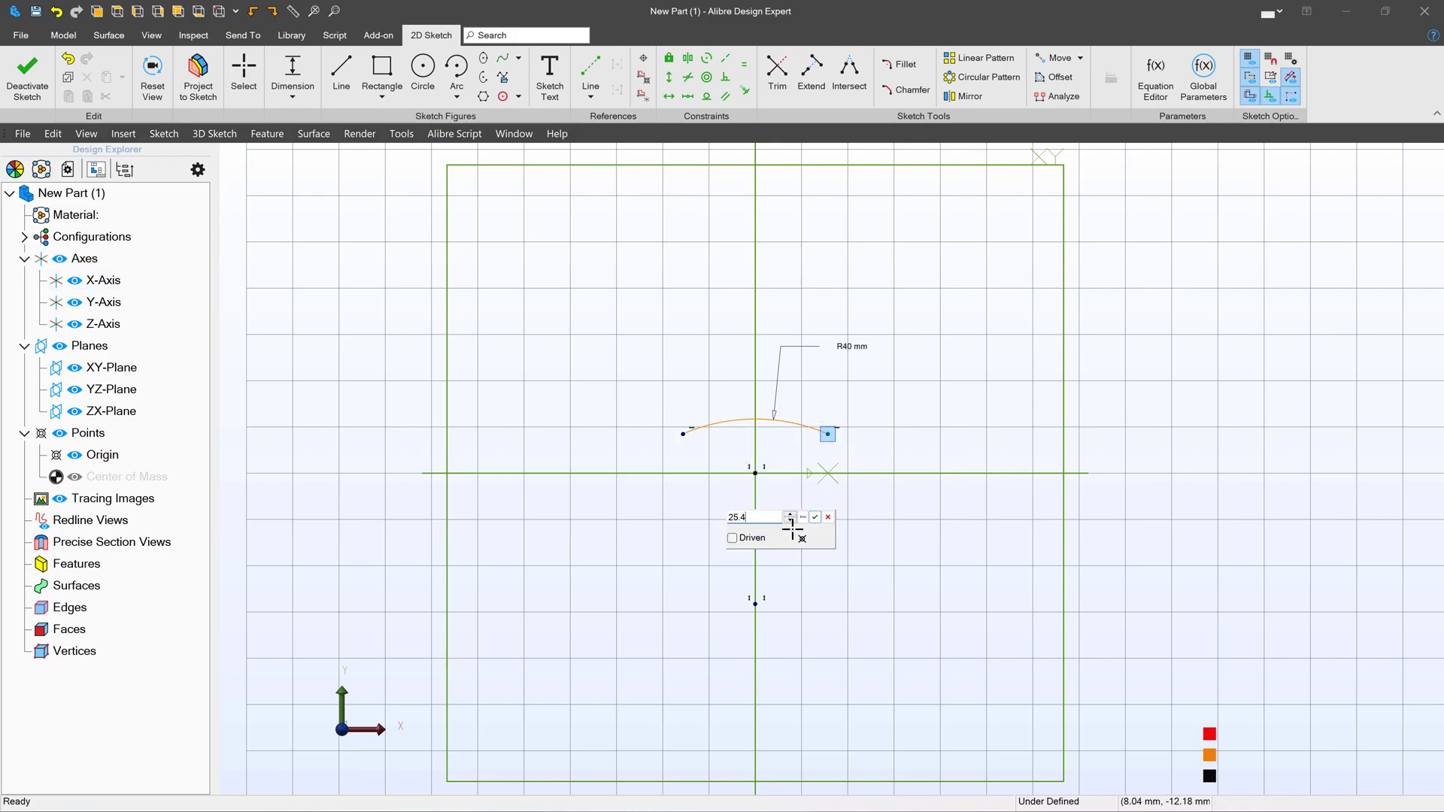
pyautogui.press('Return')
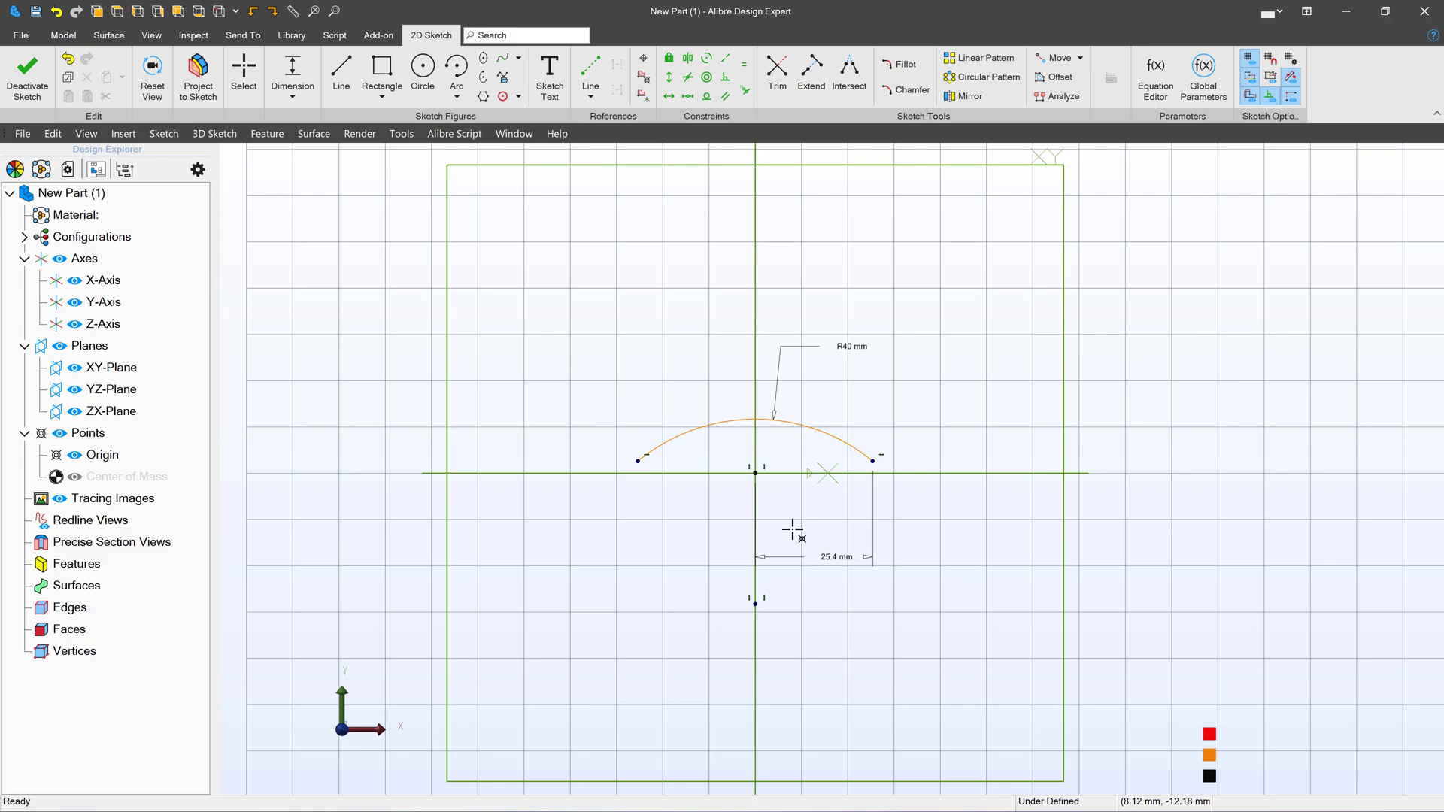
# Close the profile with a straight line between the arc's two endpoints.
pyautogui.click(341, 72)
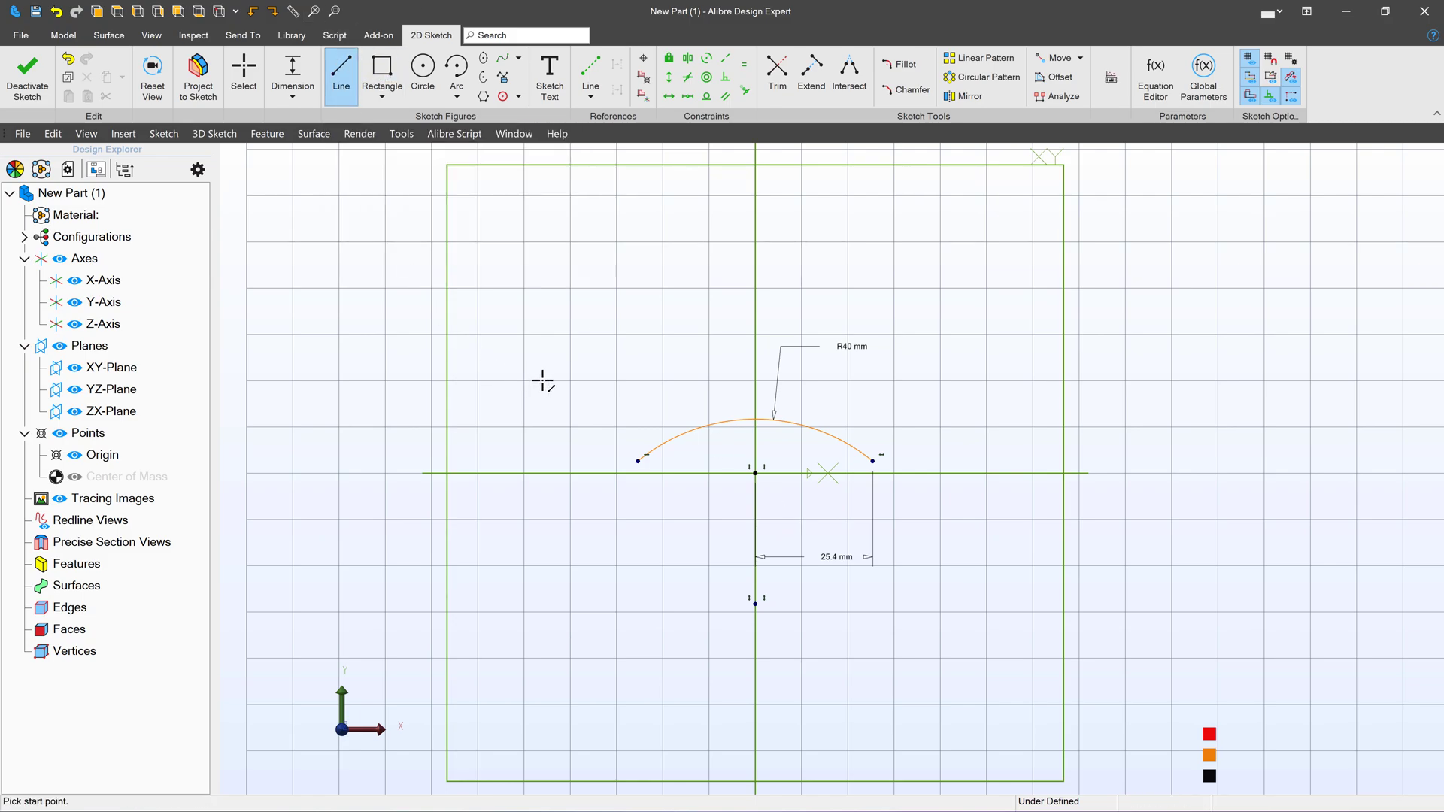
pyautogui.click(637, 462)
pyautogui.click(873, 462)
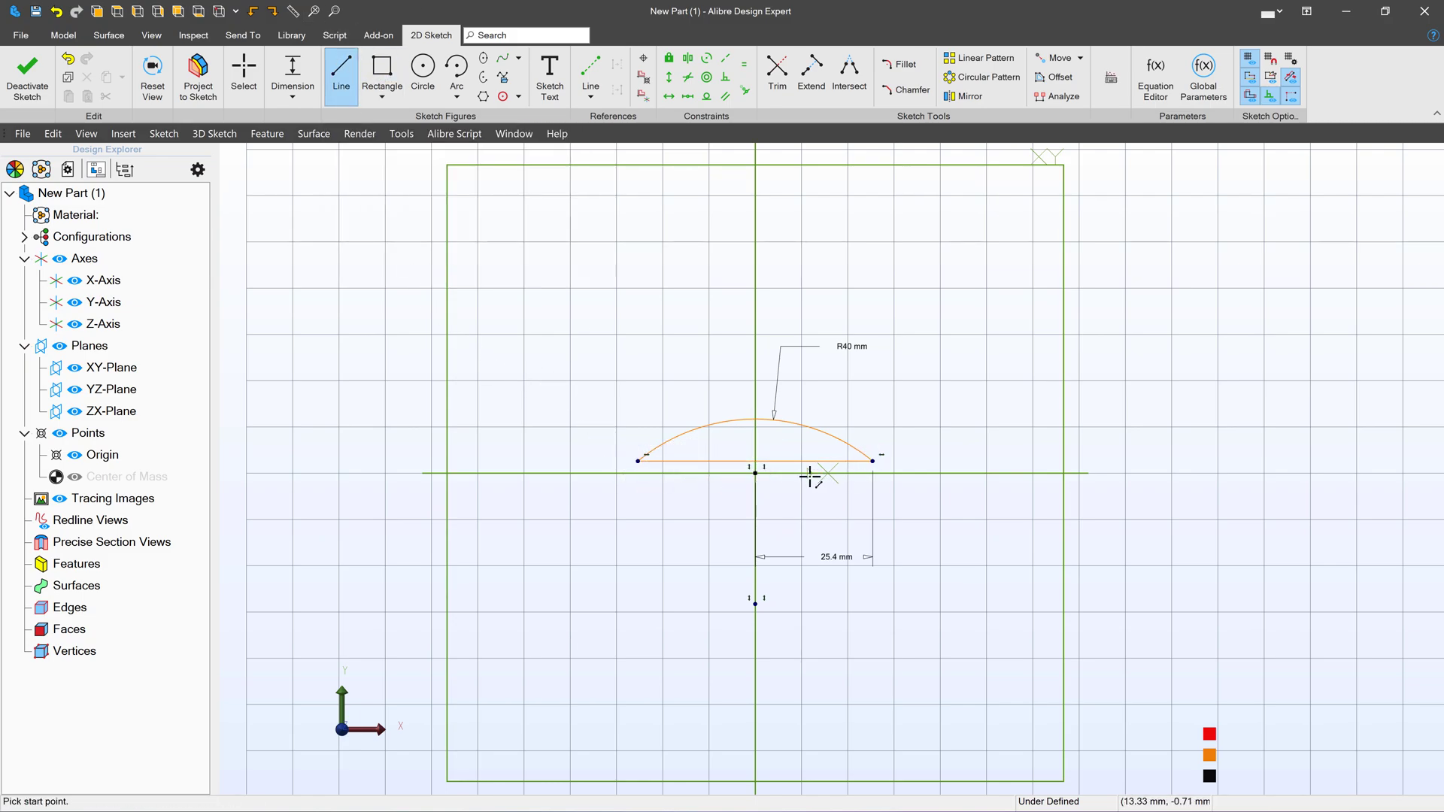
pyautogui.press('Escape')
# Make the closing line coincident with the origin and finish the sketch.
pyautogui.click(744, 90)
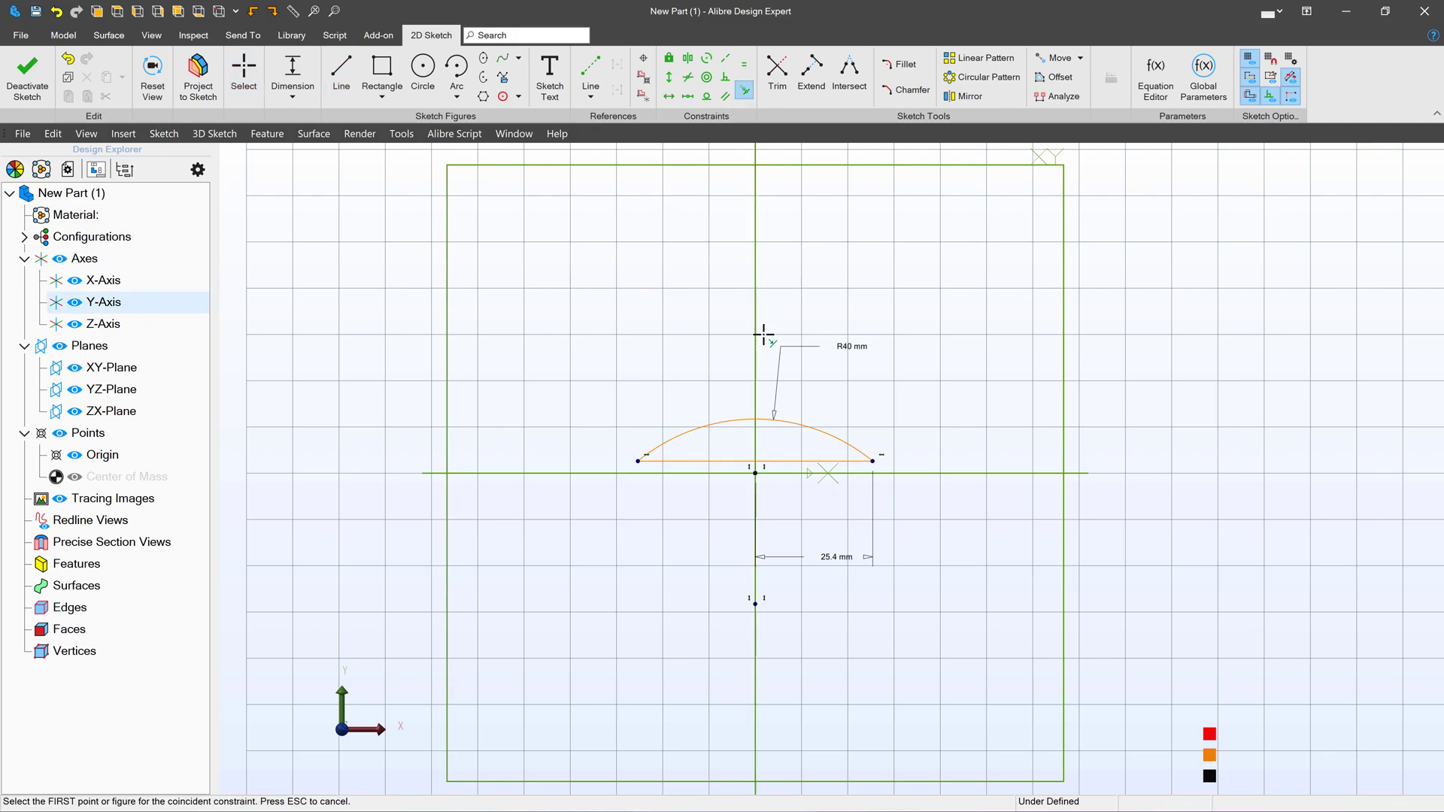
pyautogui.click(754, 461)
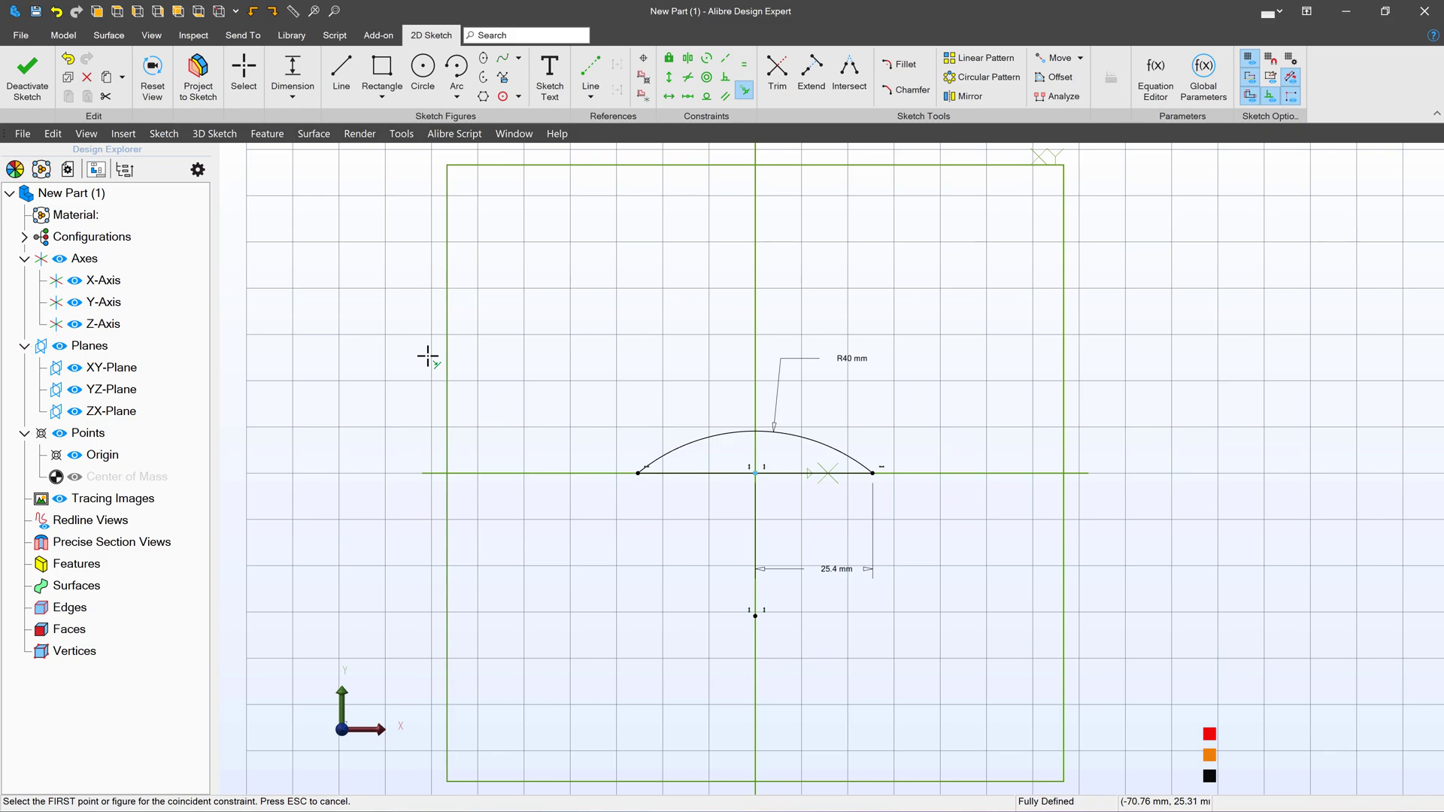
pyautogui.click(27, 75)
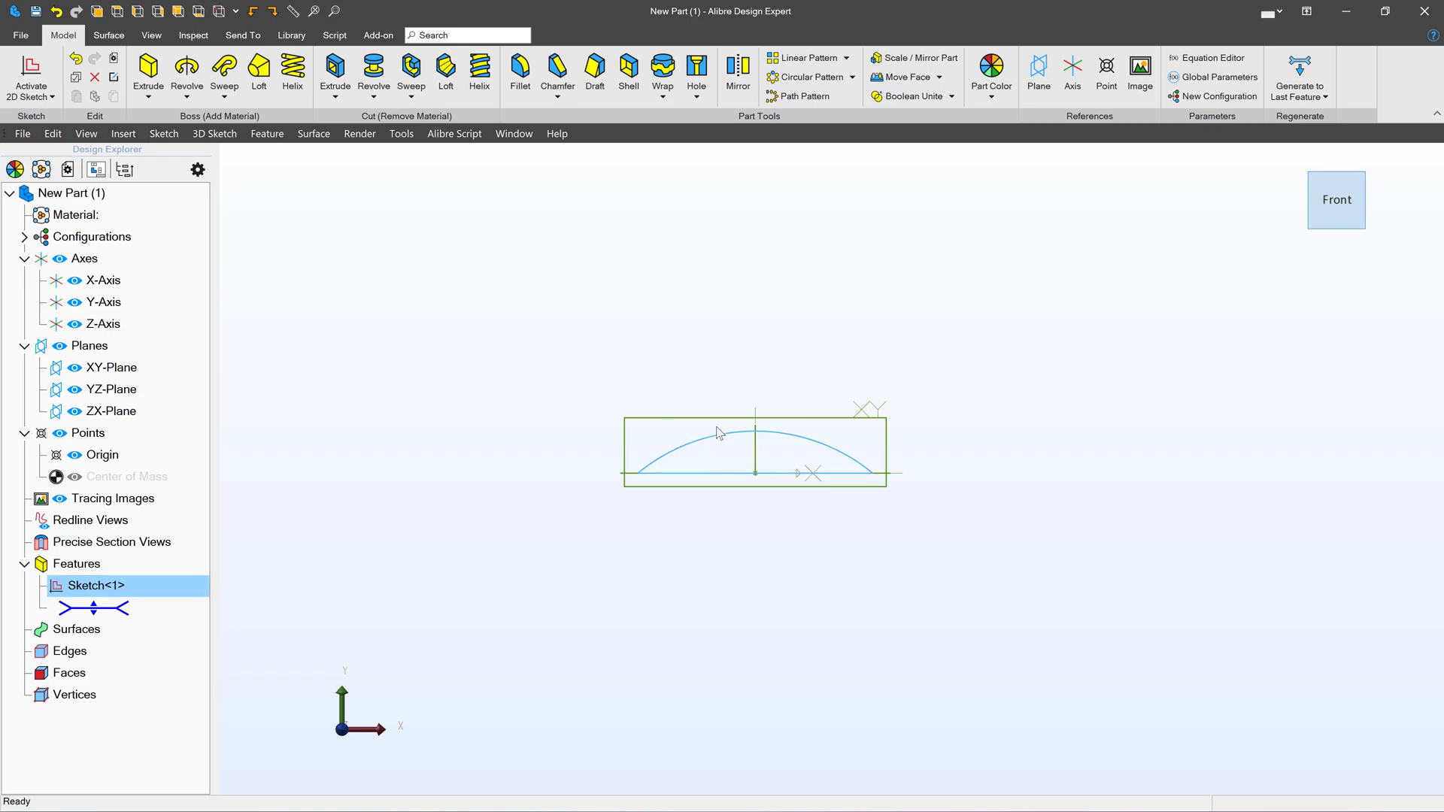
# Start a 2D sketch on the YZ-Plane and draw an arc from the origin down to the left, centered about 29 mm below the origin.
pyautogui.moveTo(715, 426)
pyautogui.mouseDown(button='middle')
pyautogui.moveTo(741, 435)
pyautogui.moveTo(732, 425)
pyautogui.mouseUp(button='middle')
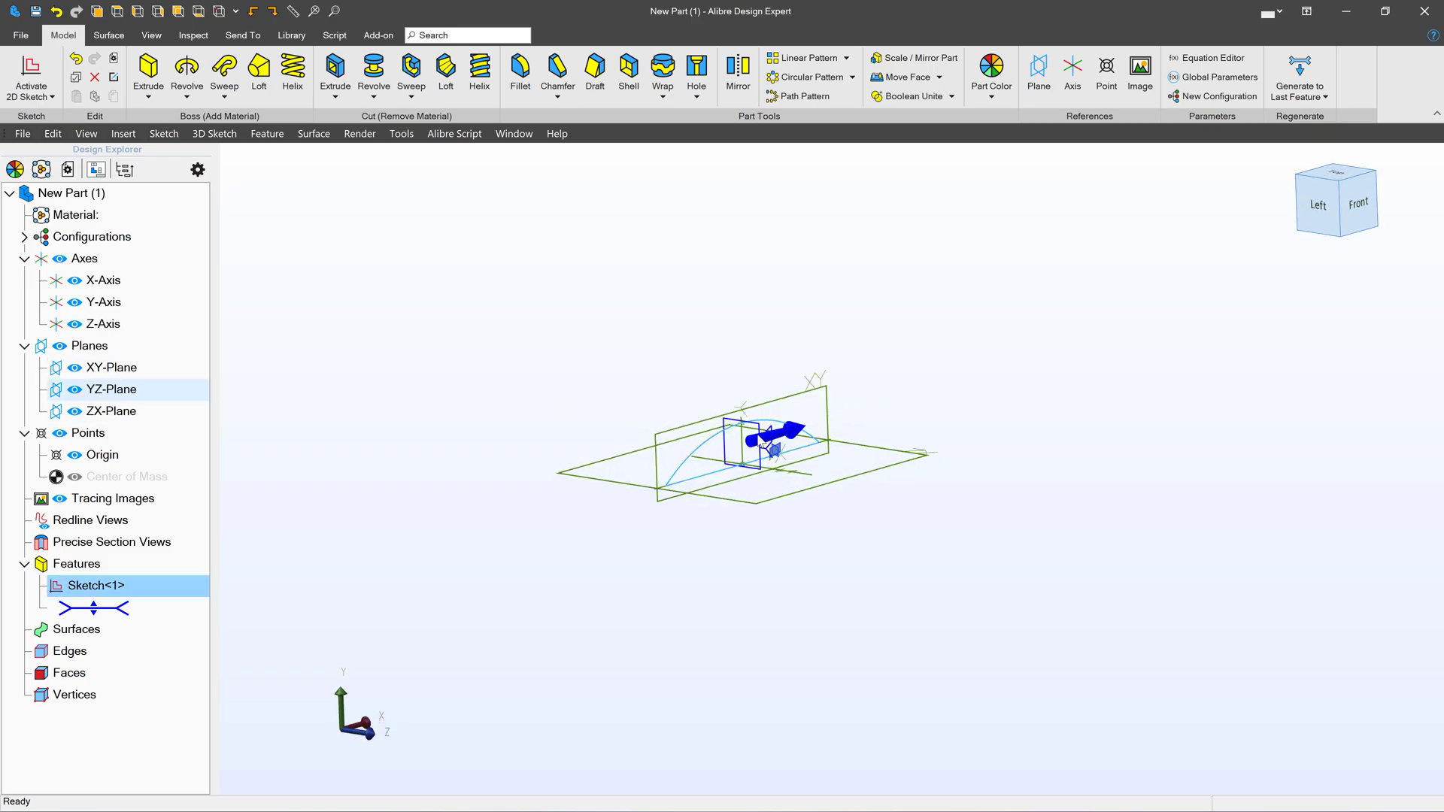
pyautogui.click(760, 435)
pyautogui.click(31, 75)
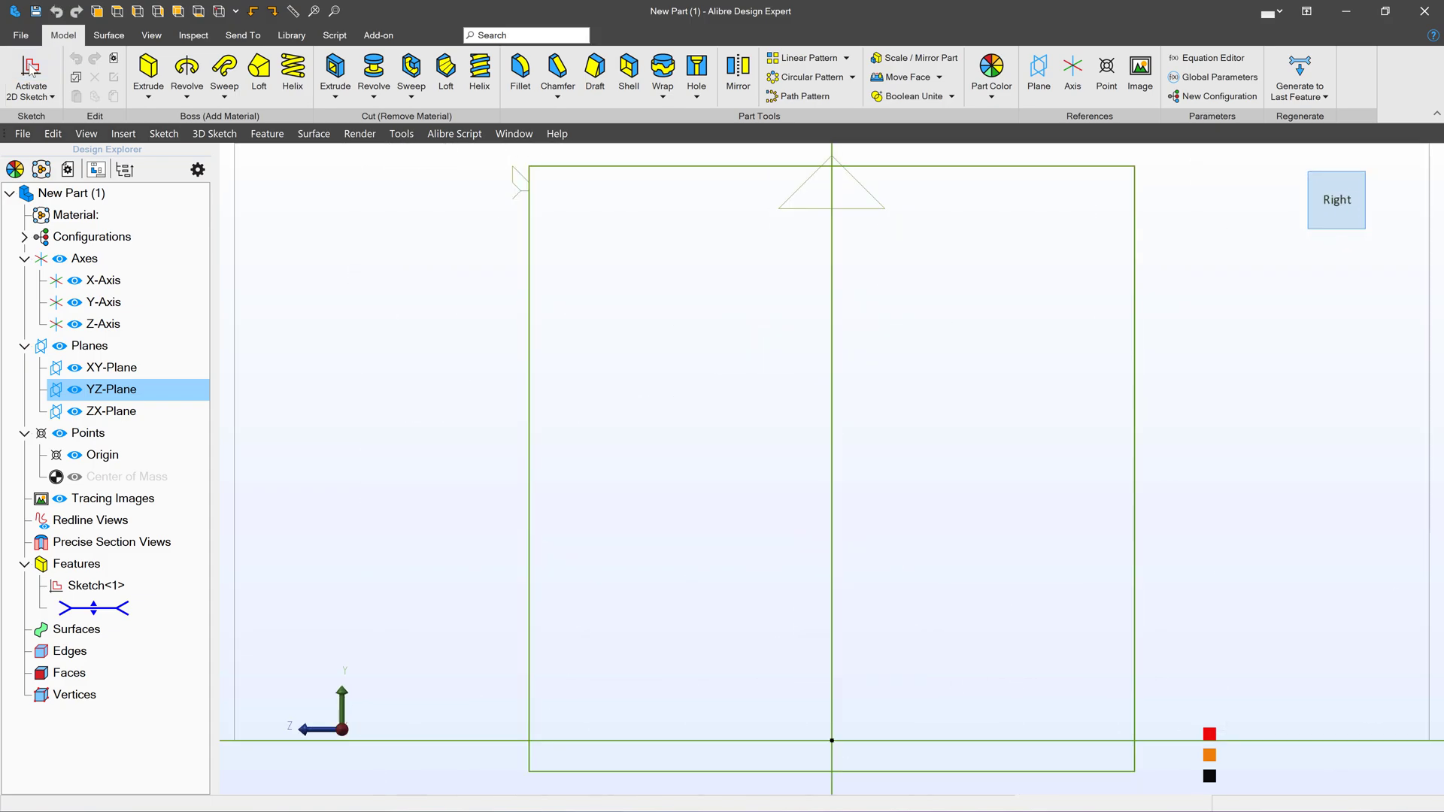
pyautogui.scroll(-5, 652, 424)
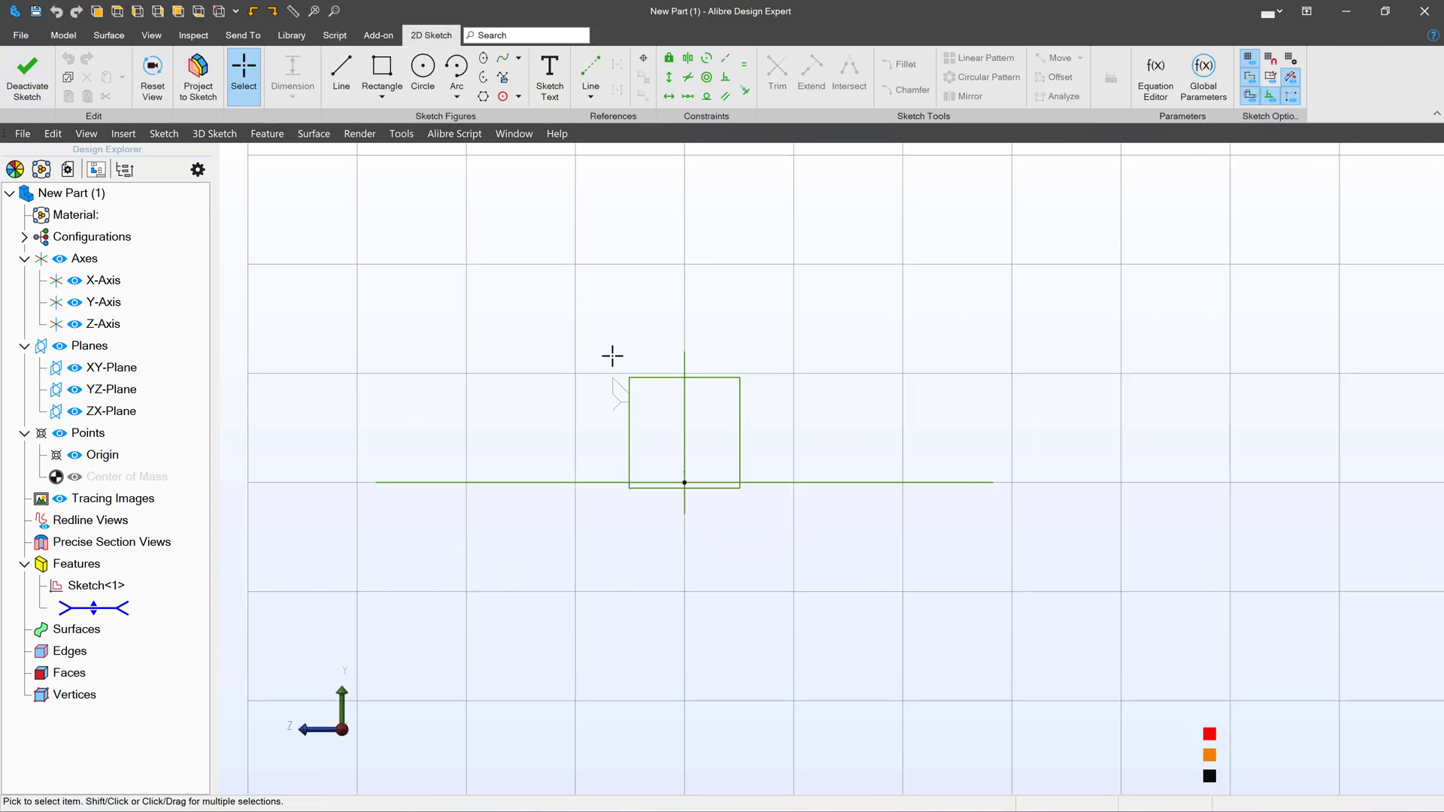
pyautogui.scroll(-2, 612, 258)
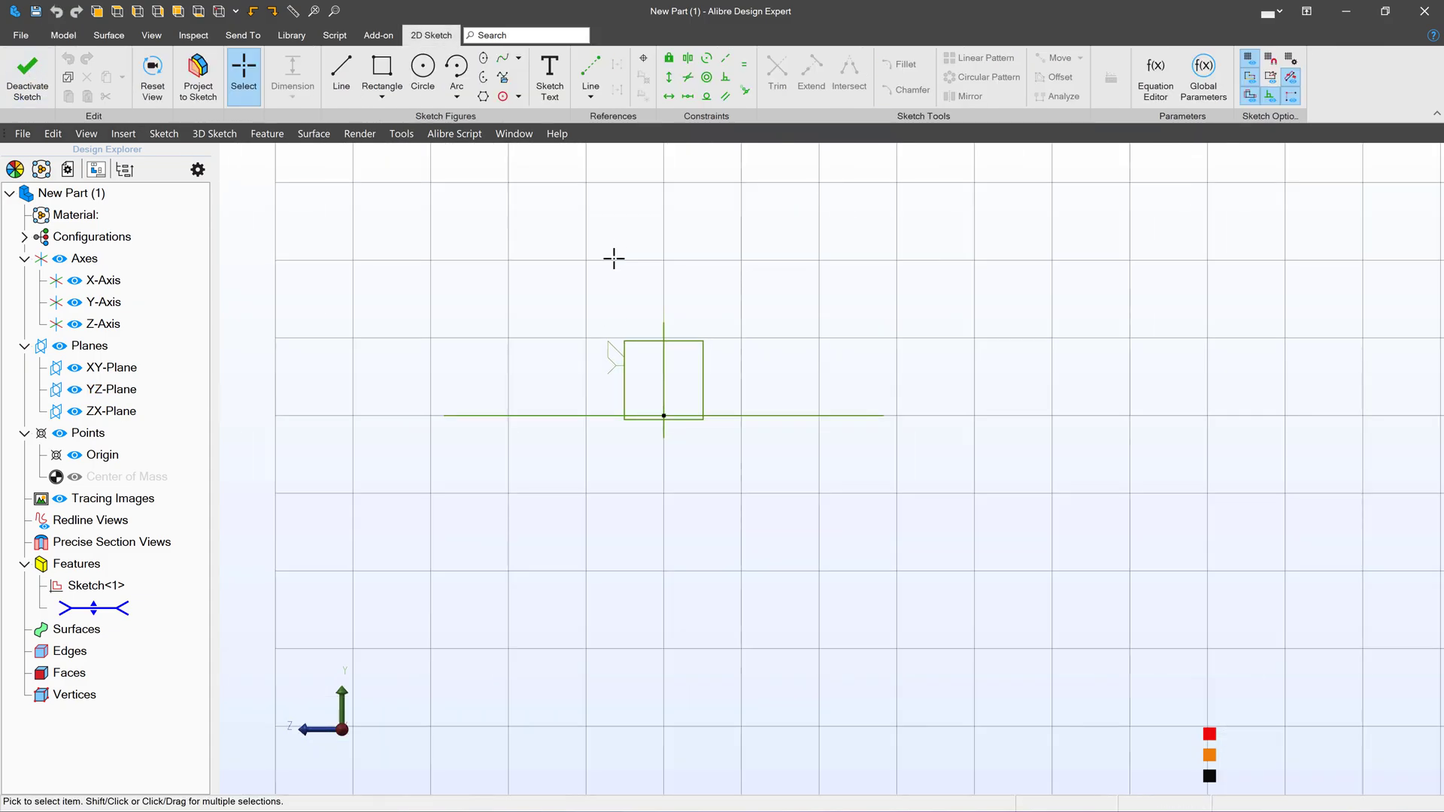
pyautogui.click(459, 79)
pyautogui.click(662, 643)
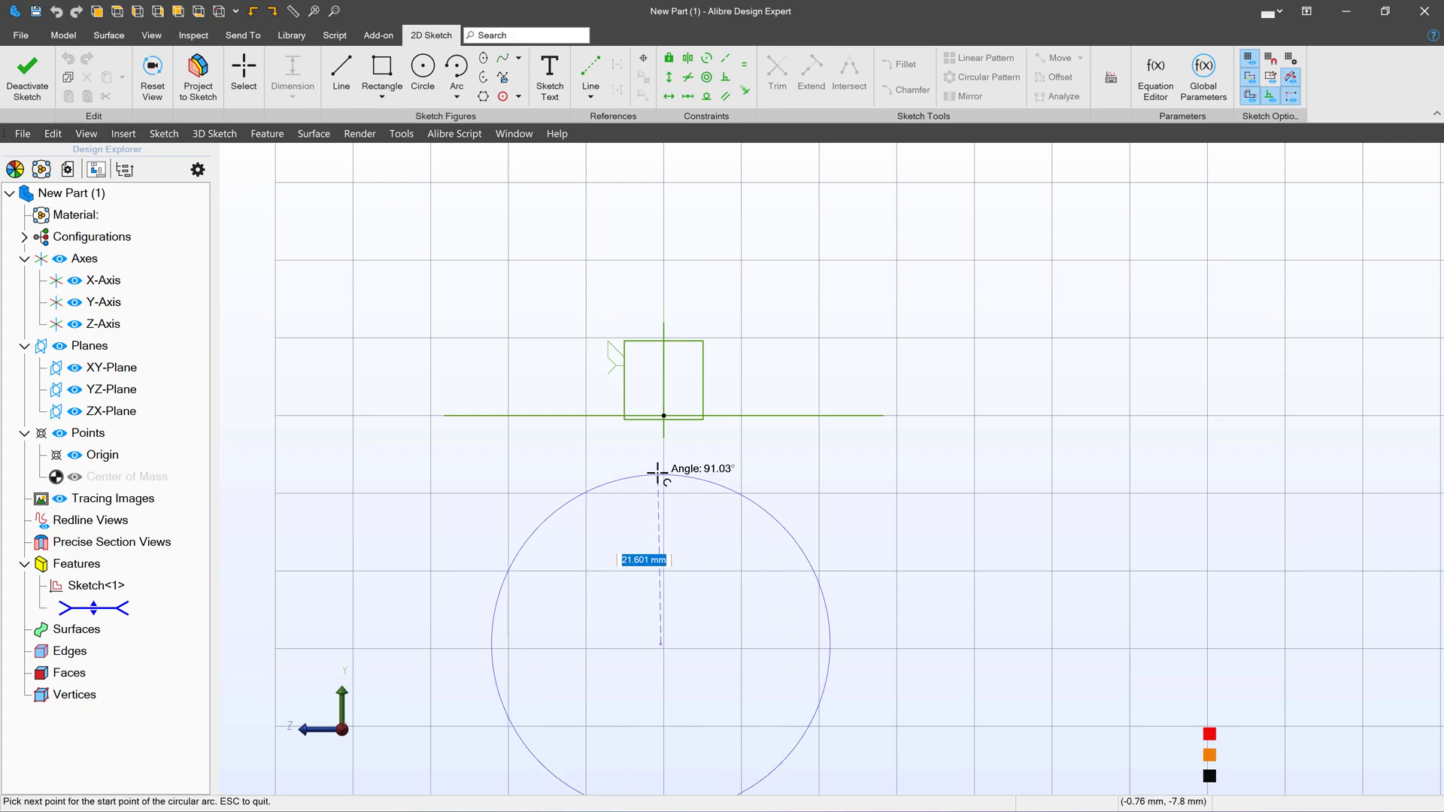
pyautogui.click(662, 416)
pyautogui.click(484, 441)
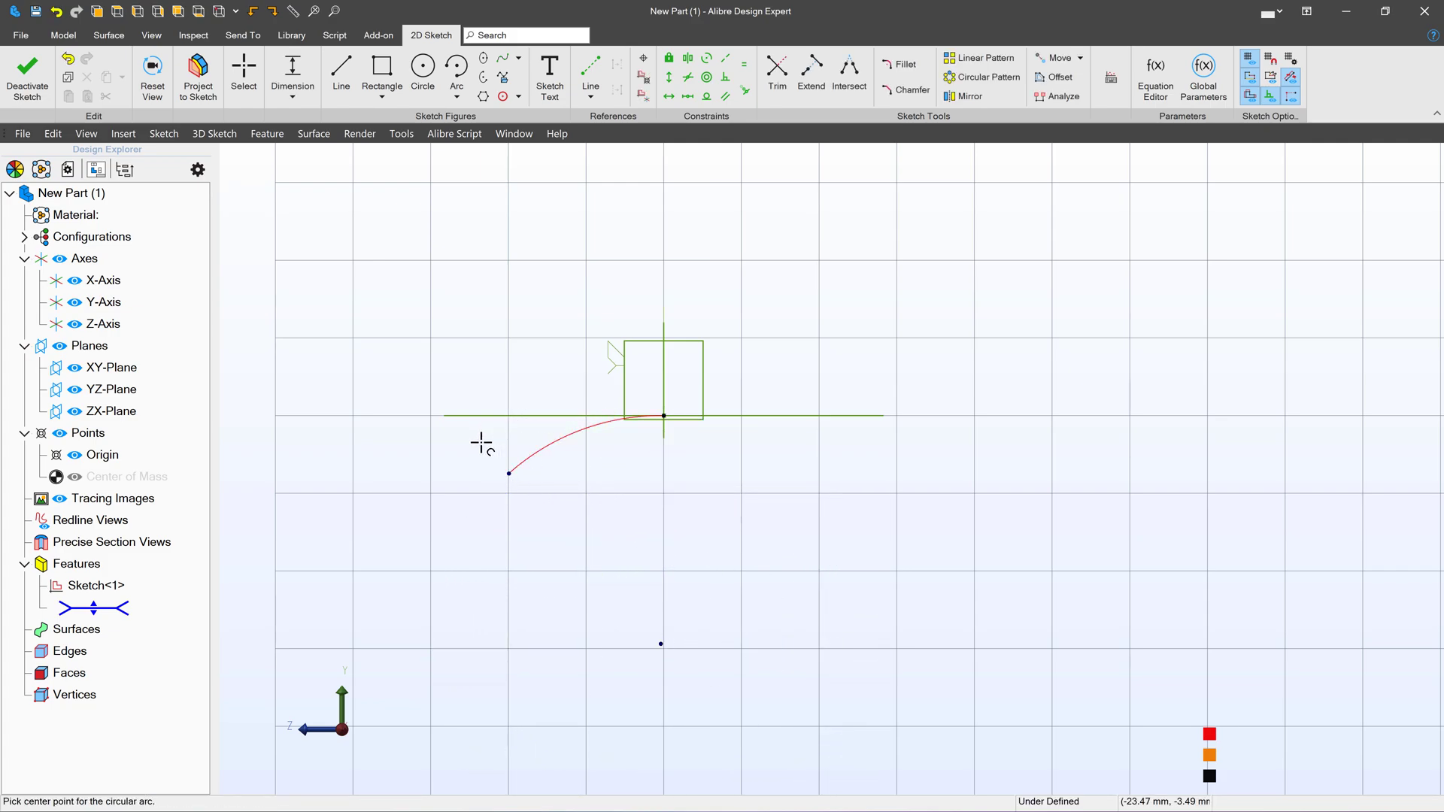
# Draw a second arc of about 29 mm radius around the same center, from the origin down to the right.
pyautogui.click(659, 643)
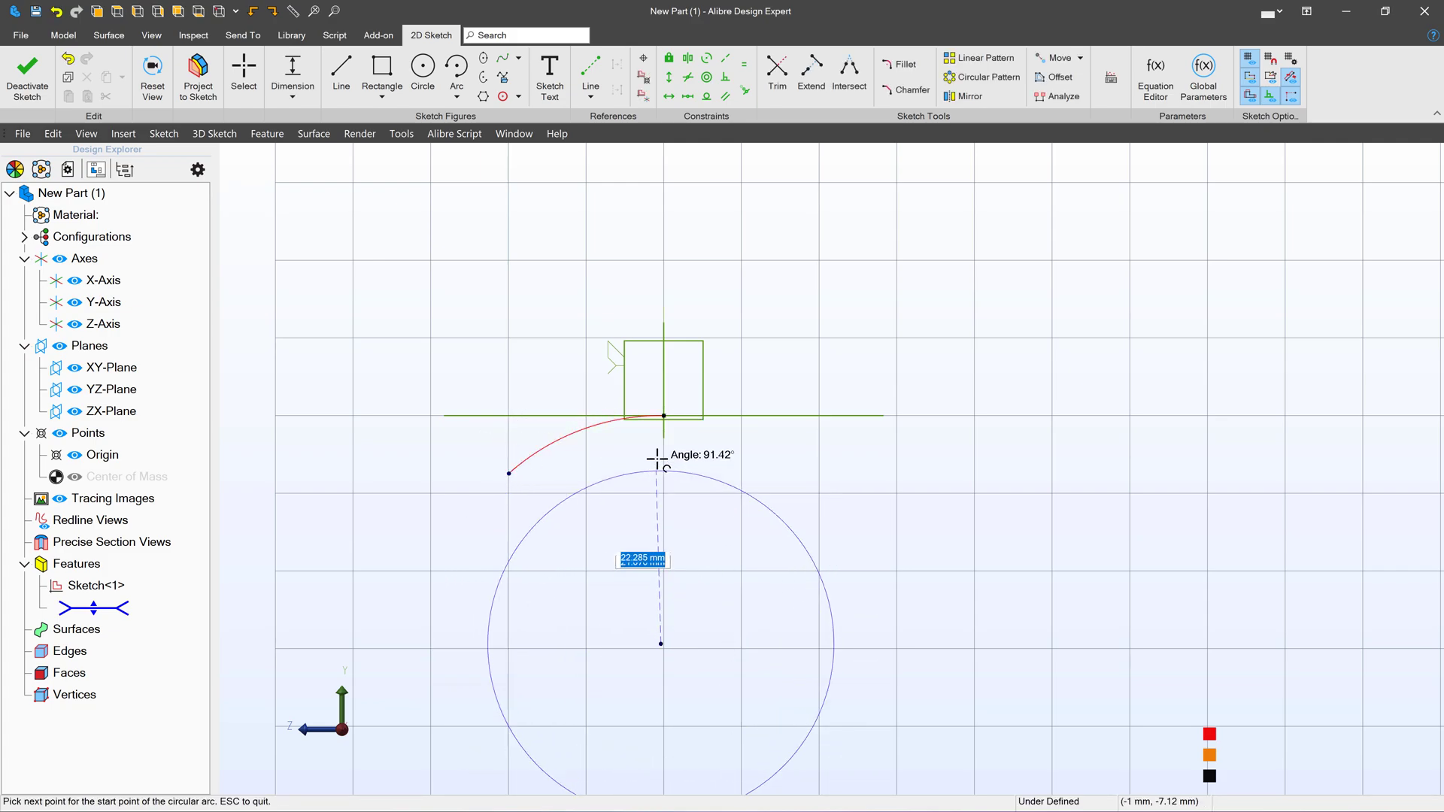
pyautogui.click(663, 415)
pyautogui.click(839, 468)
pyautogui.press('Escape')
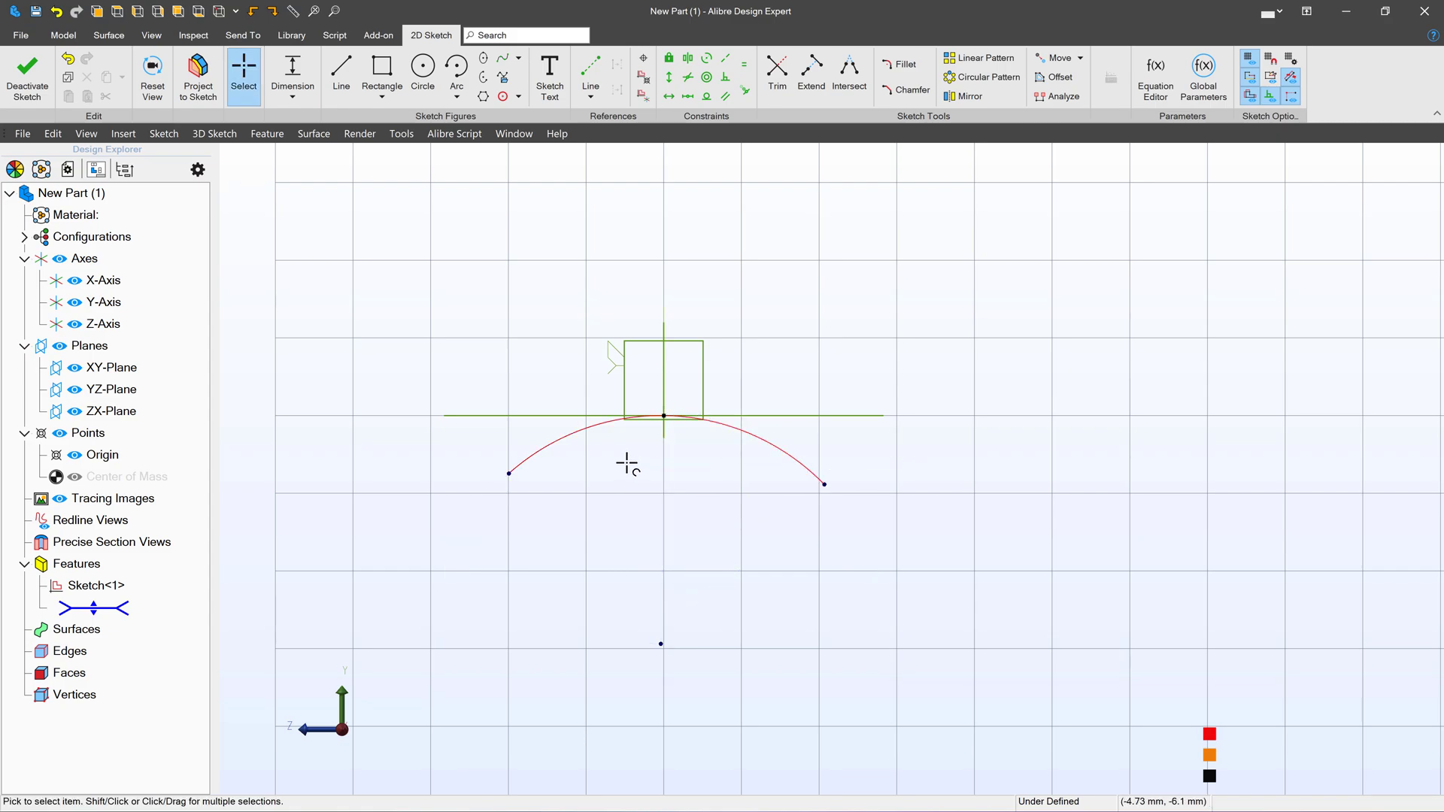
# Dimension the left arc's radius as 125 mm.
pyautogui.scroll(2, 627, 455)
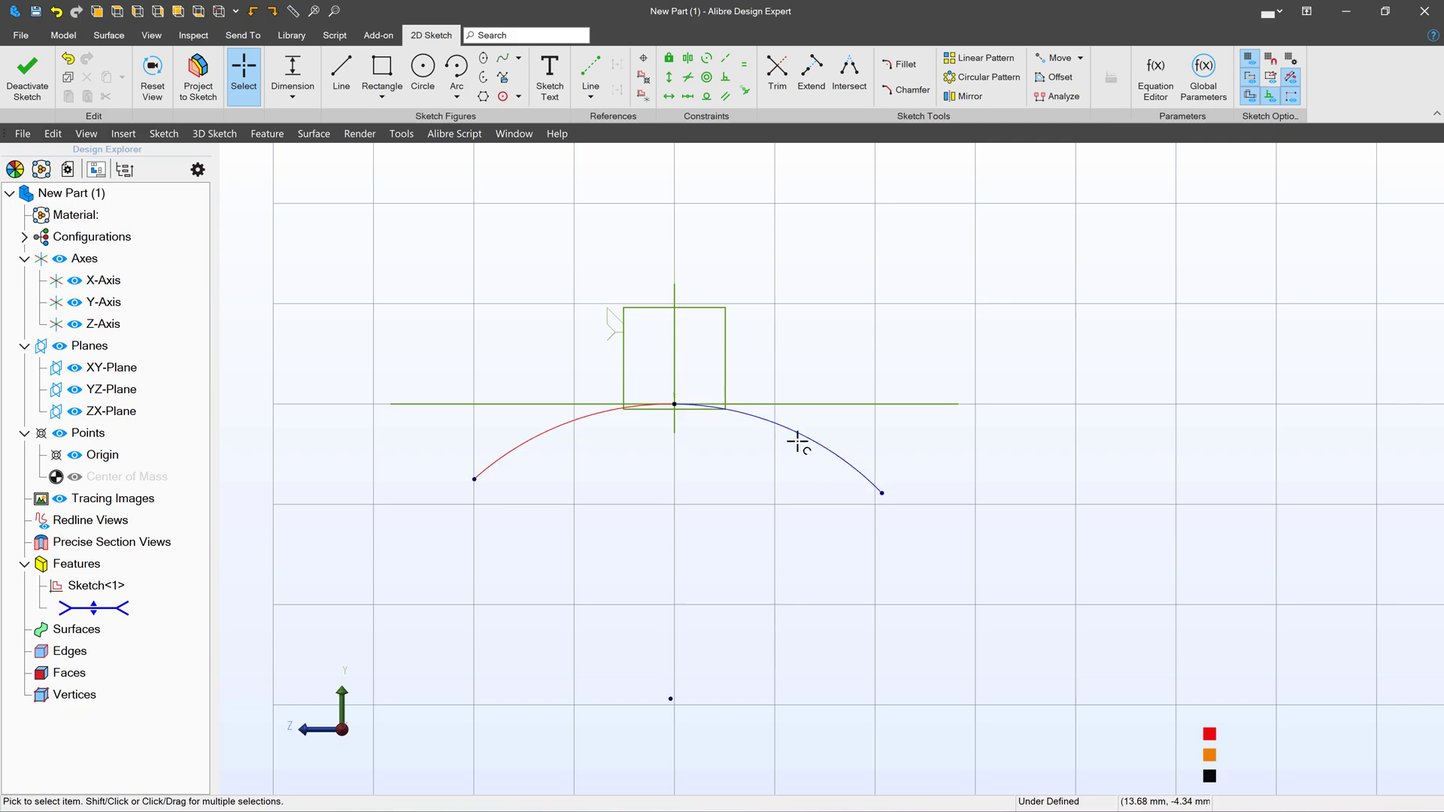
pyautogui.click(293, 73)
pyautogui.click(542, 424)
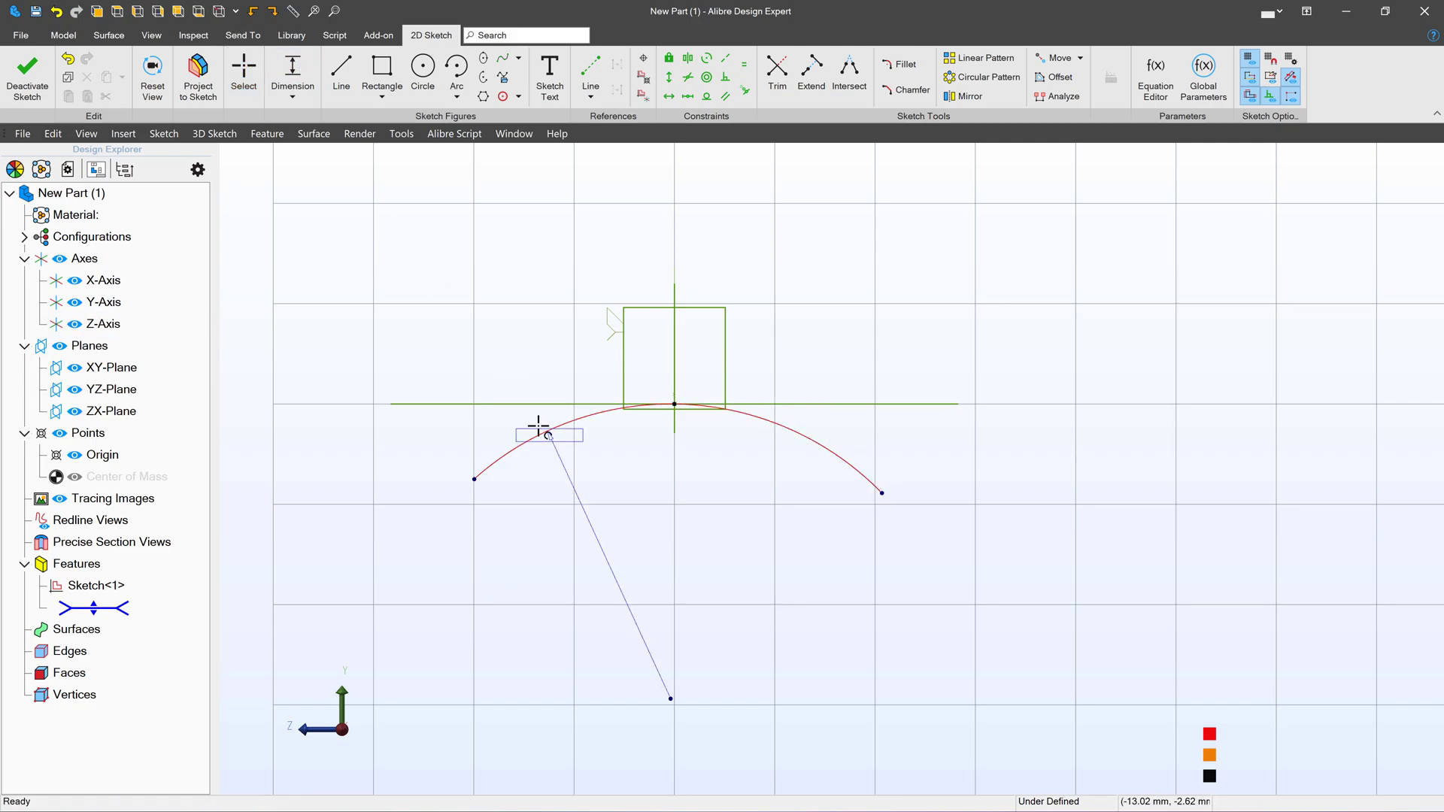
pyautogui.click(493, 370)
pyautogui.write('125')
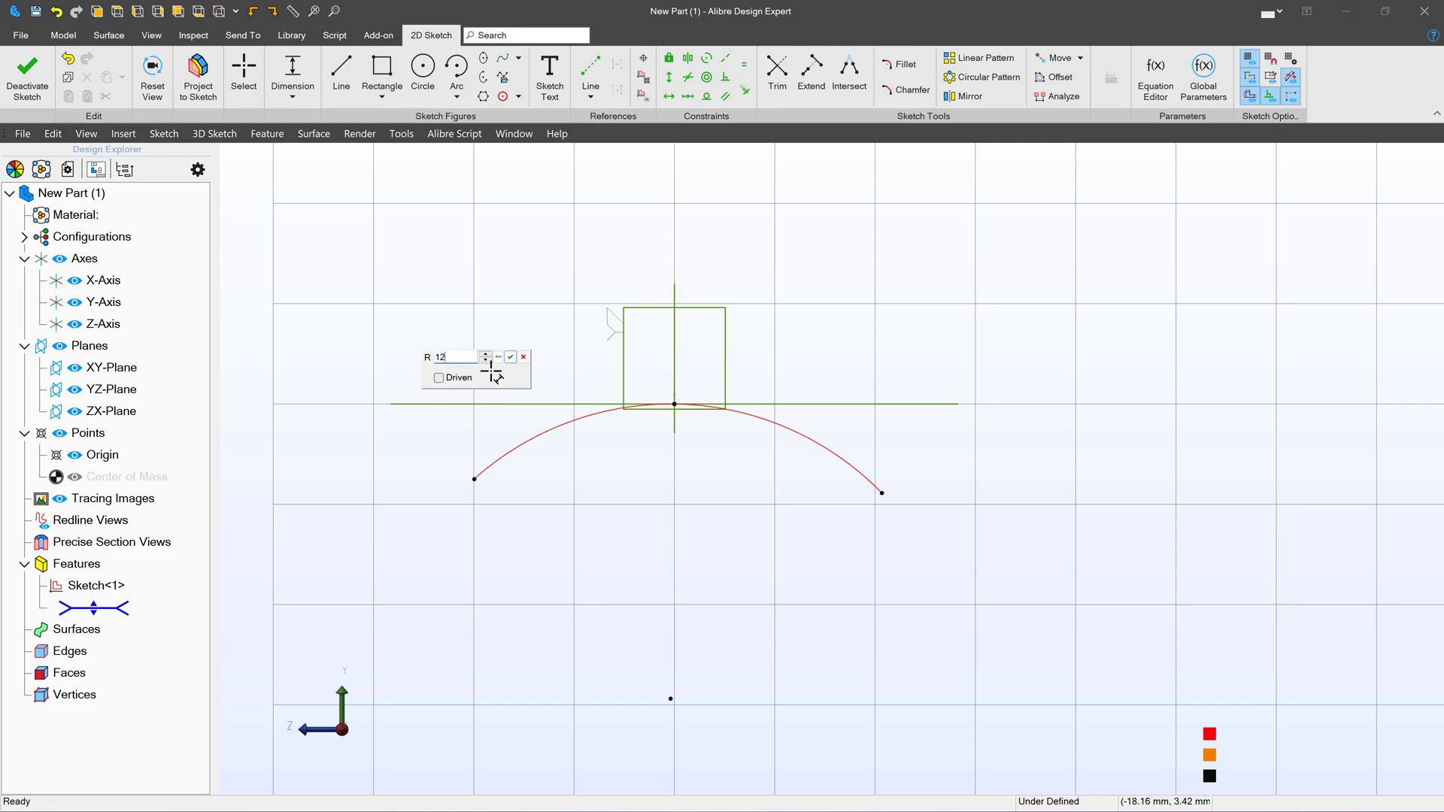
pyautogui.press('Return')
# Apply a horizontal constraint between the outer endpoints of the two arcs.
pyautogui.scroll(-3, 487, 368)
pyautogui.scroll(-2, 486, 364)
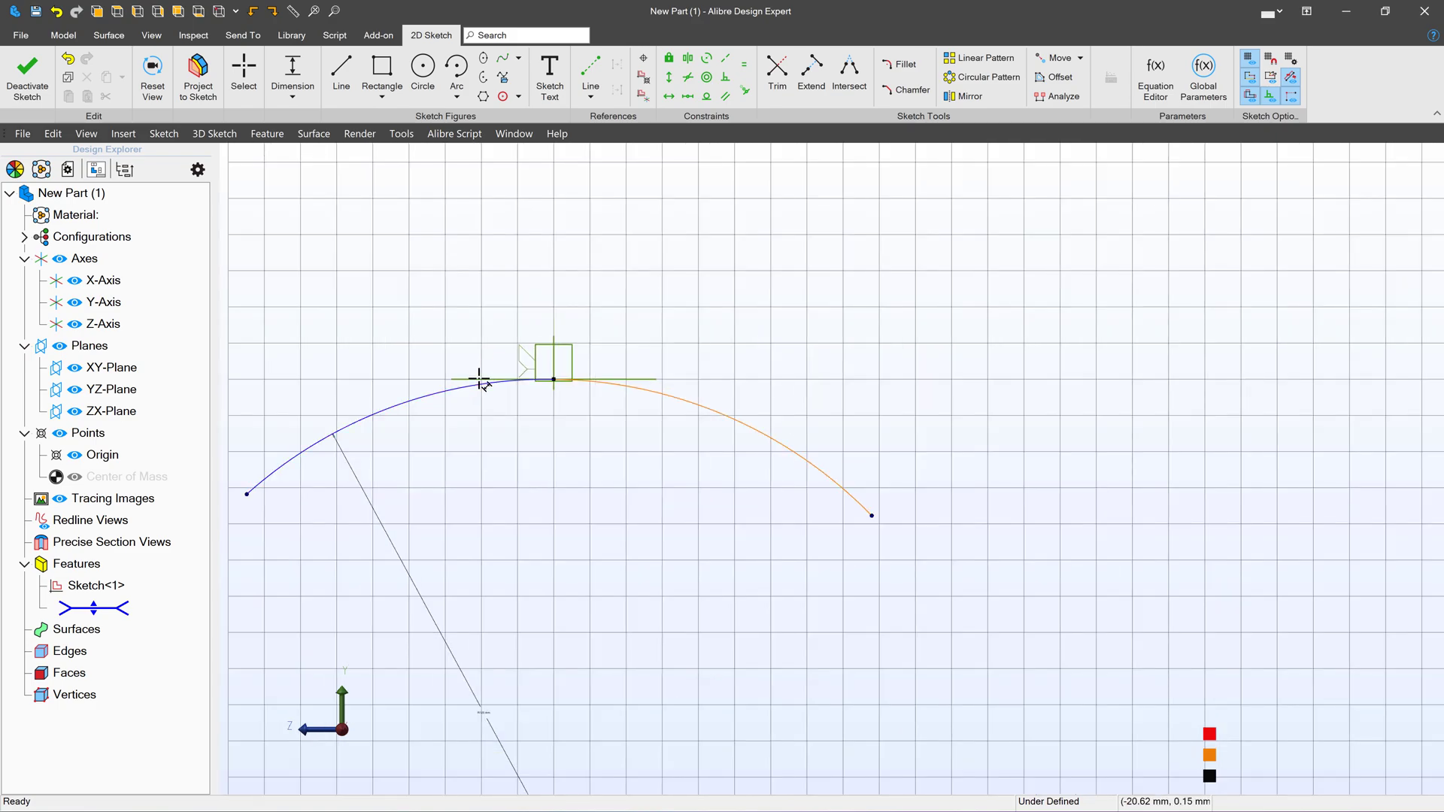
pyautogui.click(668, 96)
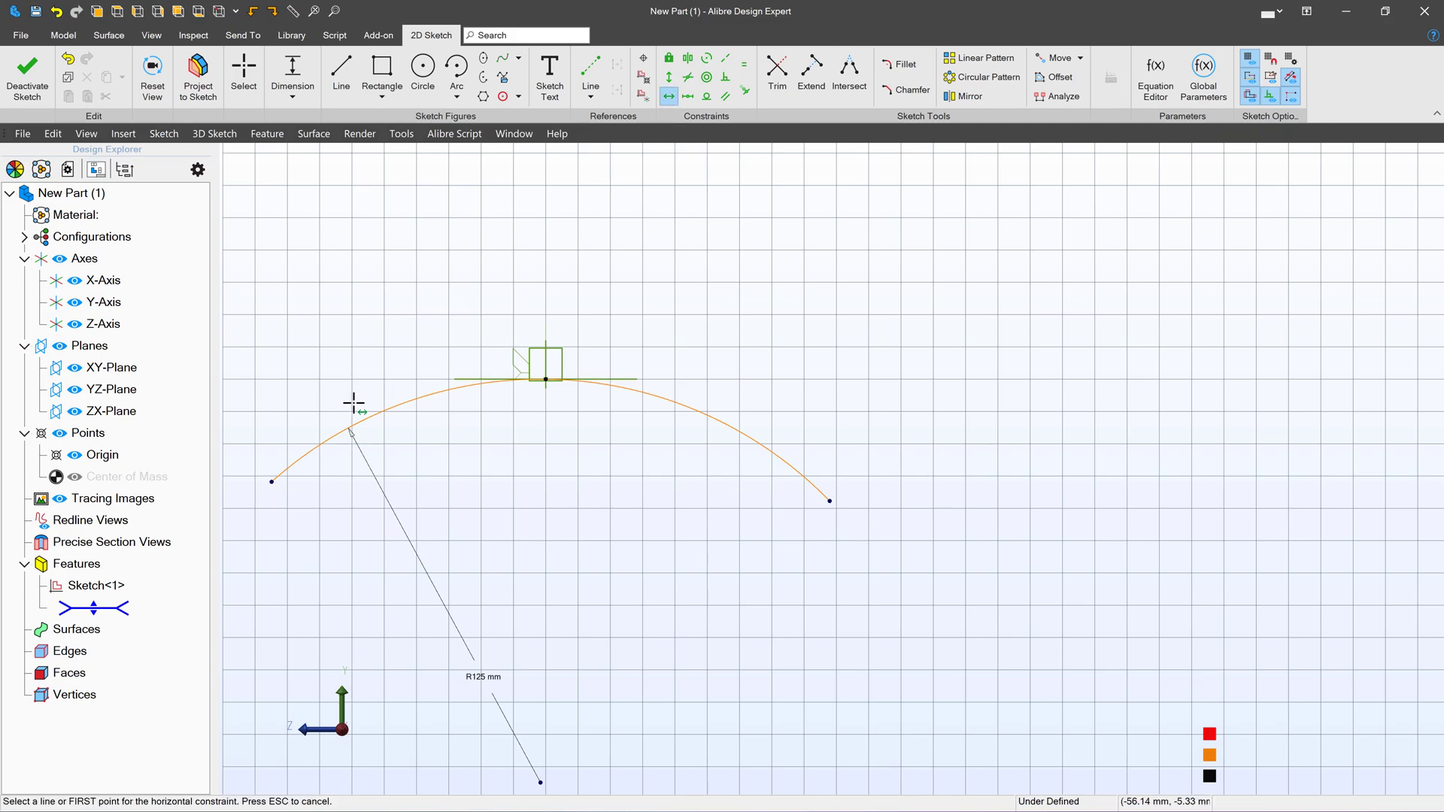
pyautogui.click(271, 481)
pyautogui.click(828, 501)
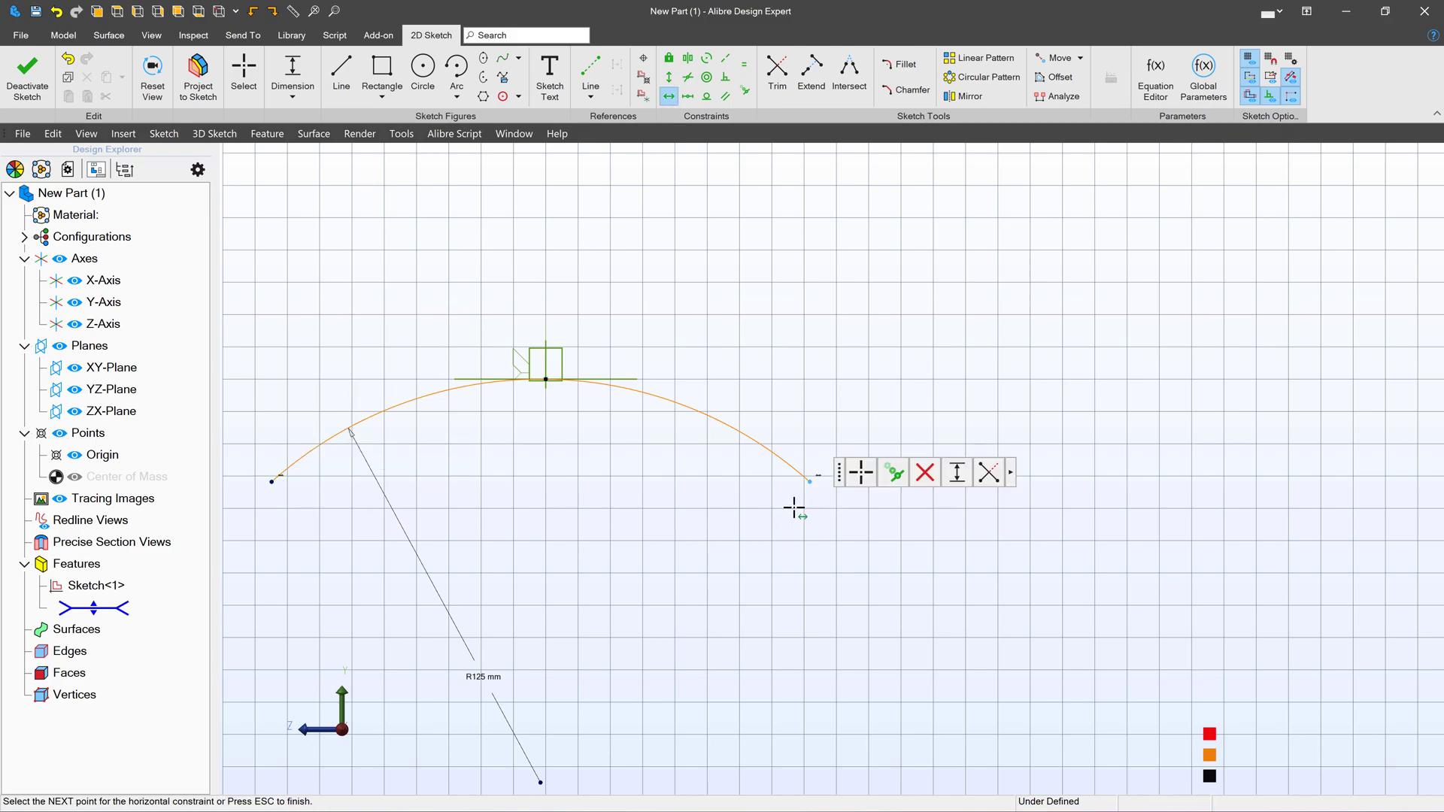
# Apply an equal constraint between the right and left arcs.
pyautogui.click(744, 66)
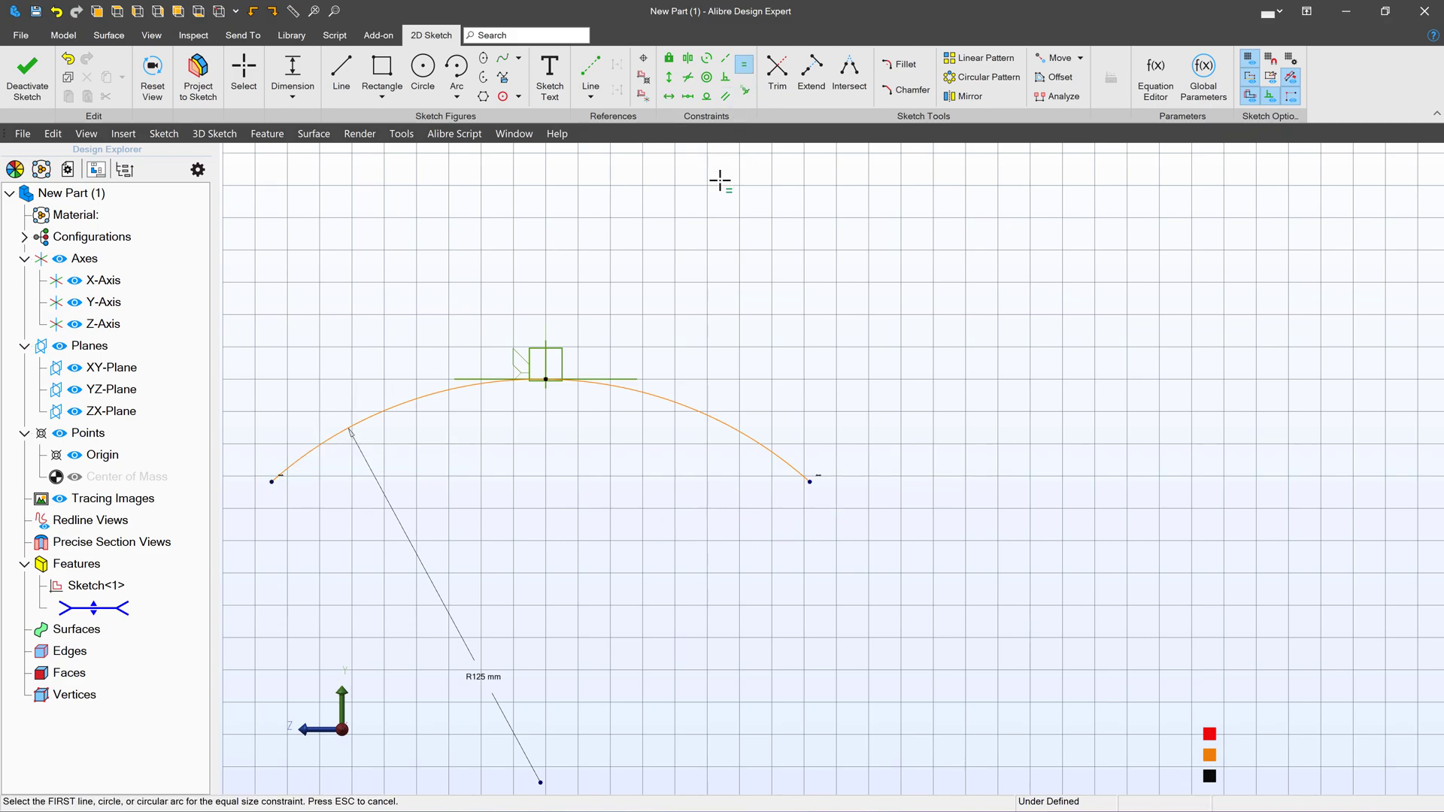
pyautogui.click(666, 391)
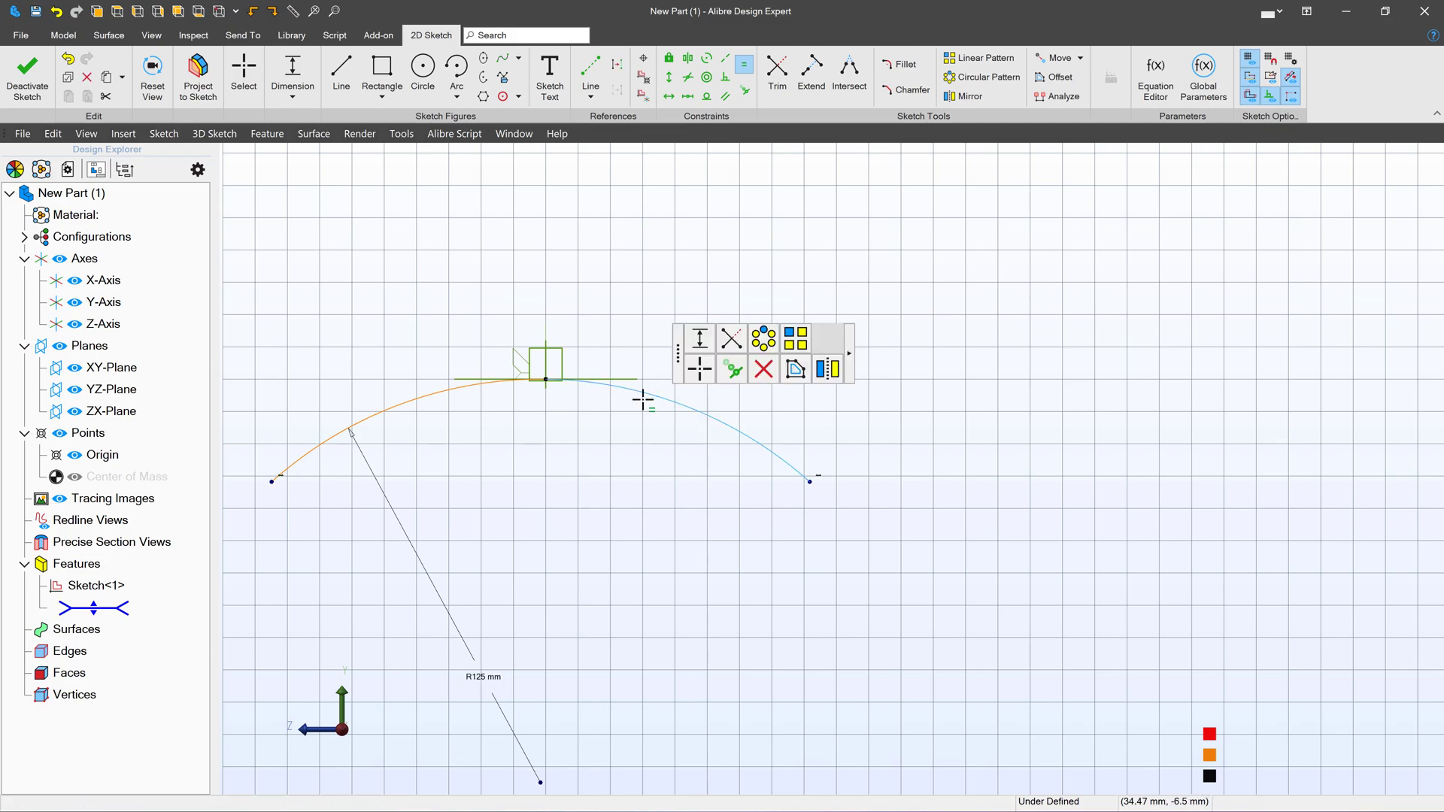
pyautogui.click(475, 387)
pyautogui.click(721, 441)
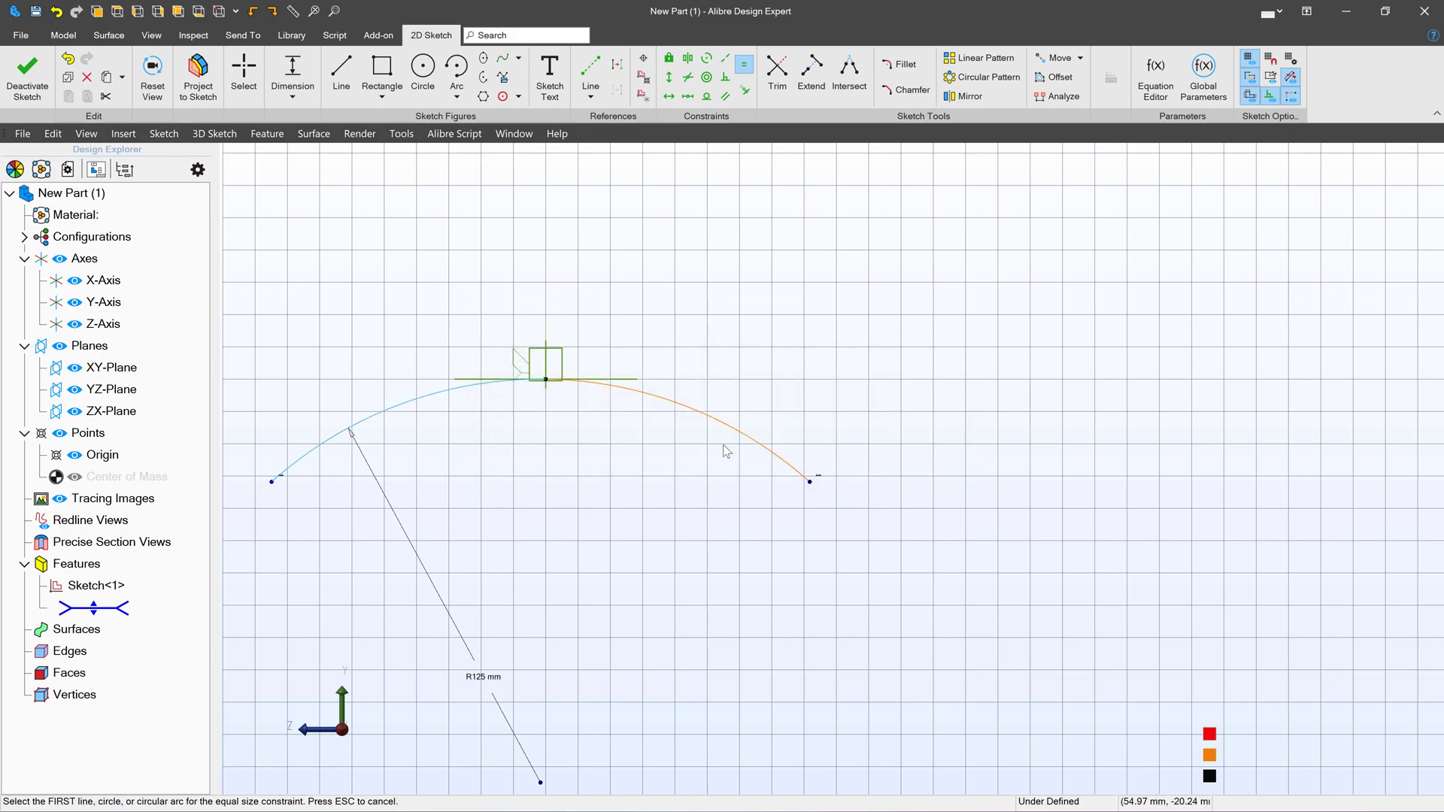
pyautogui.press('Escape')
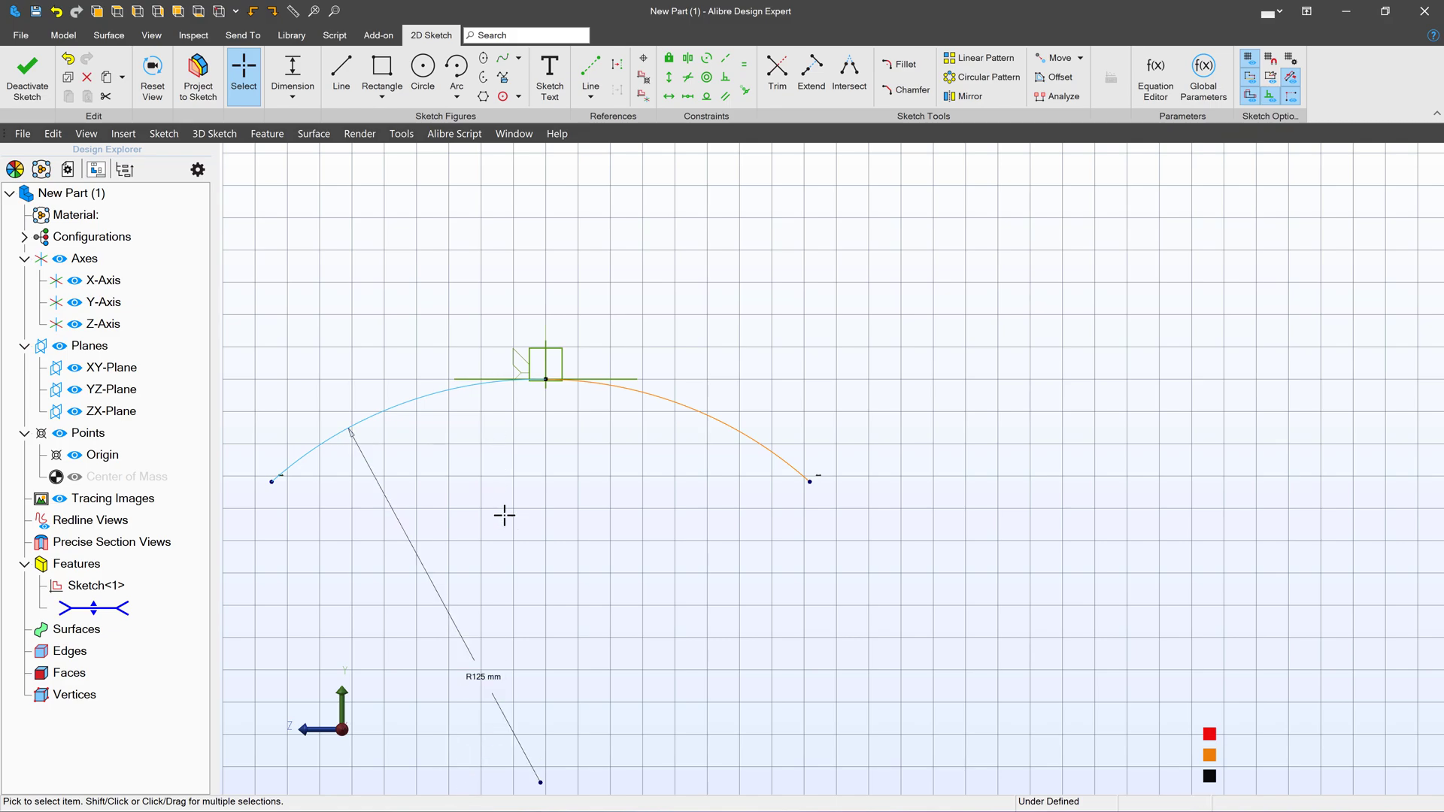
# Dimension the horizontal distance between the outer endpoints of the two arcs as 95.25 mm.
pyautogui.scroll(1, 410, 377)
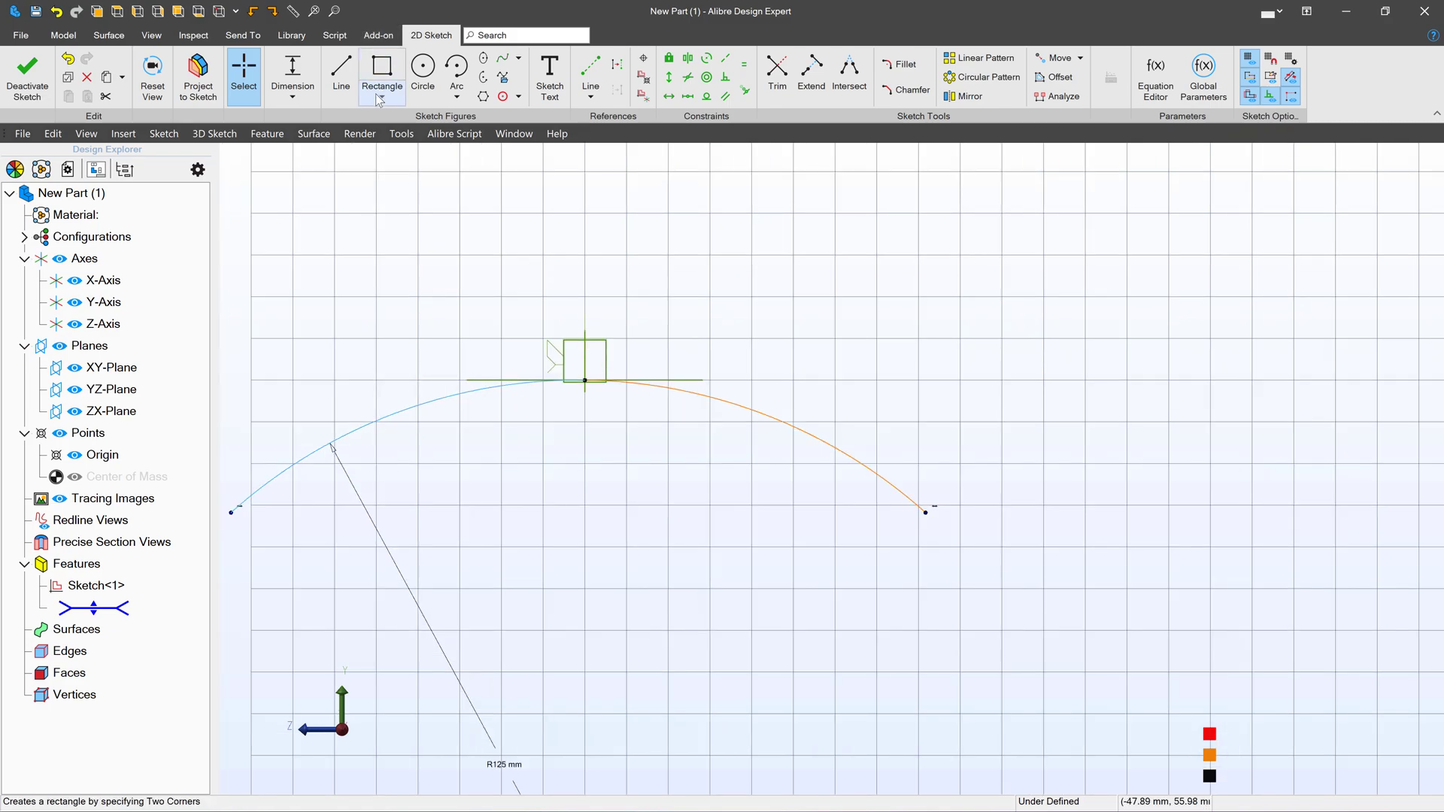
pyautogui.click(292, 75)
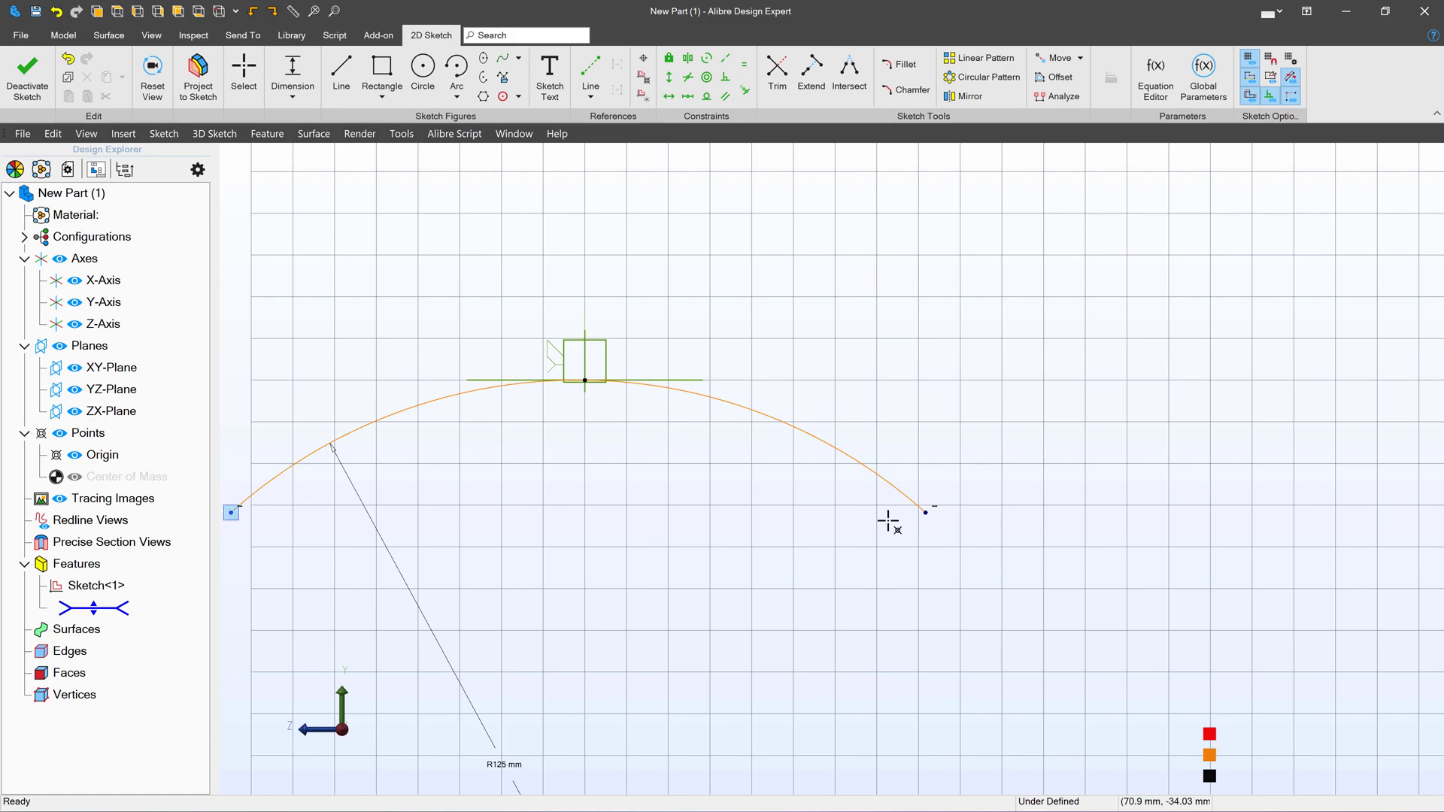
pyautogui.click(925, 512)
pyautogui.click(691, 582)
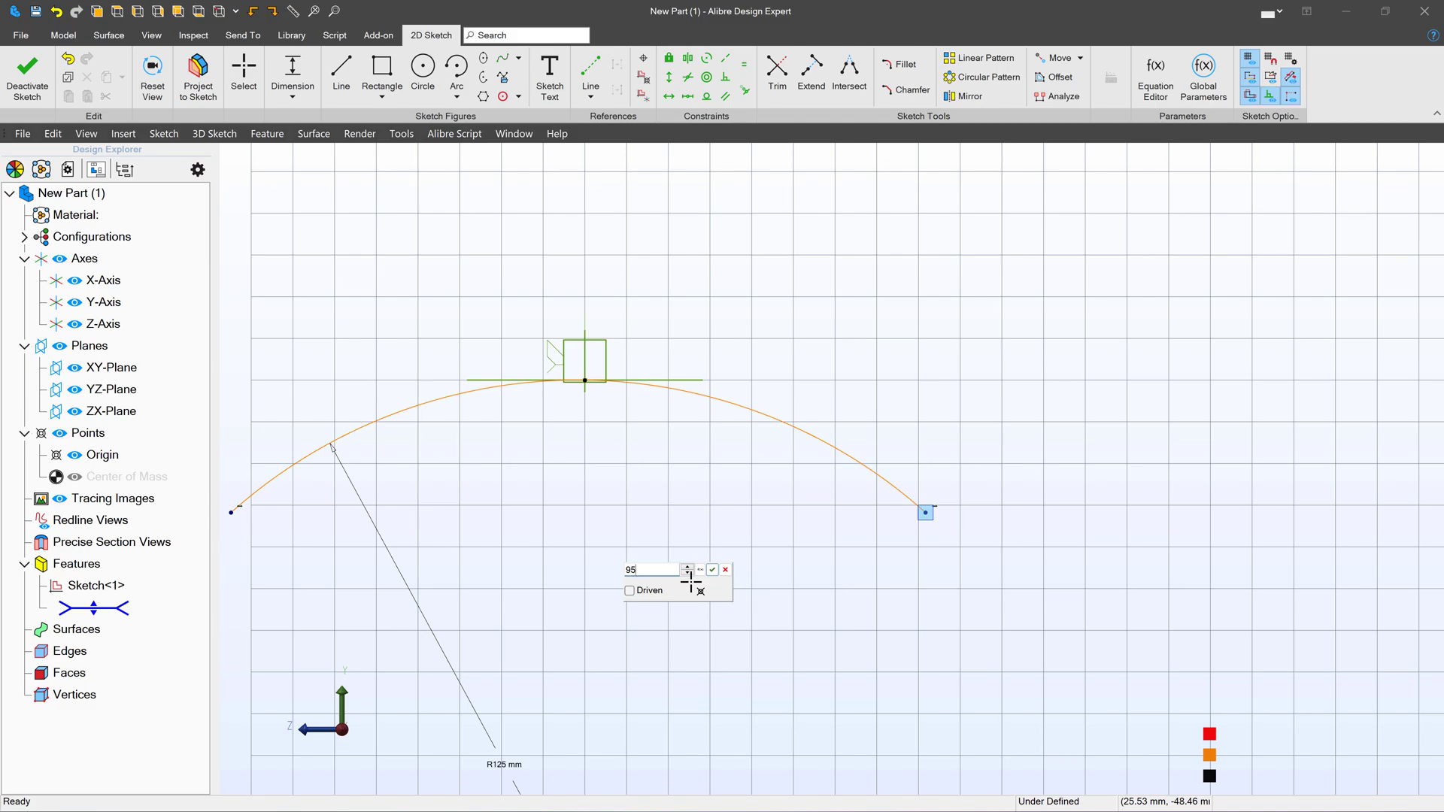
pyautogui.press('Return')
pyautogui.press('Escape')
pyautogui.scroll(1, 432, 451)
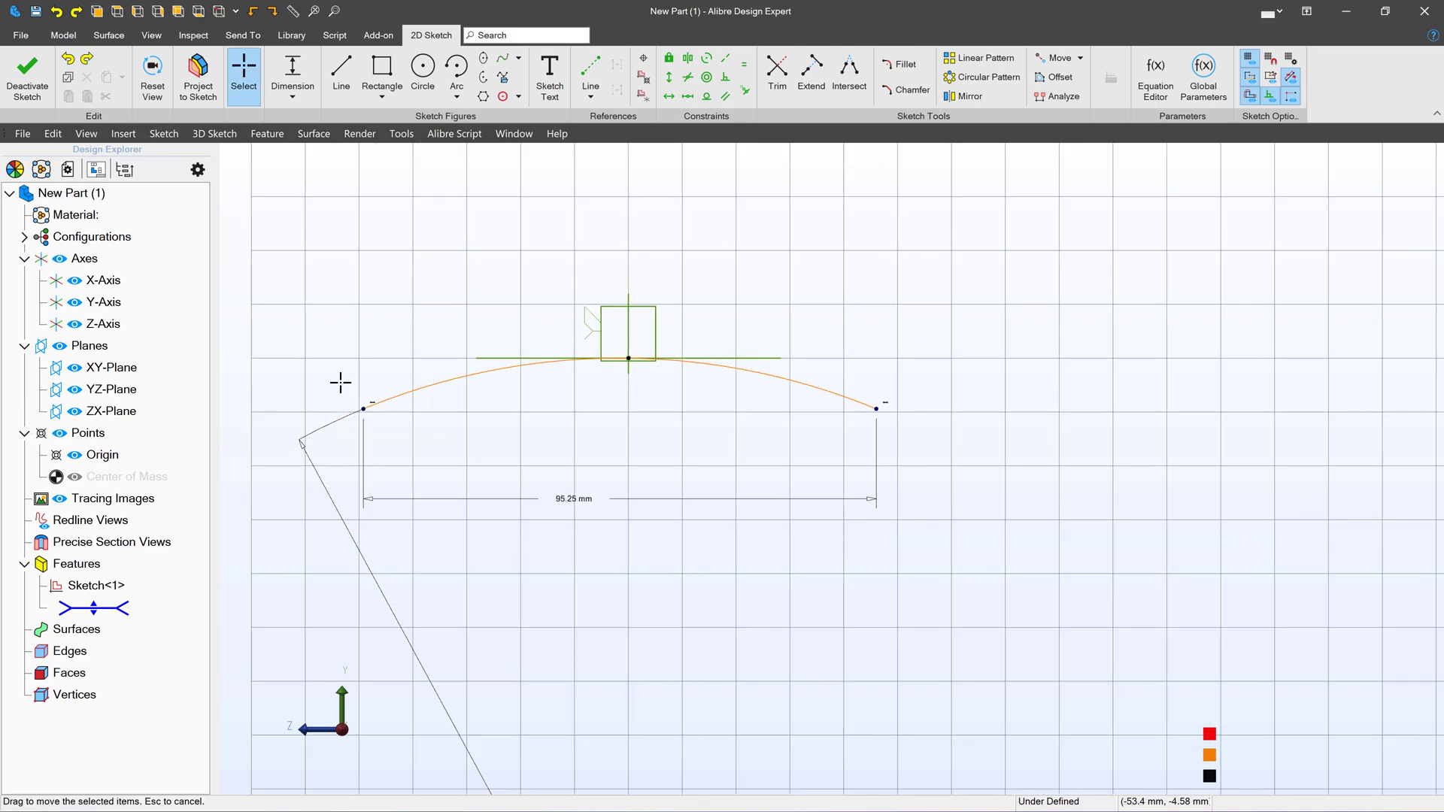
# Constrain the arc center vertically to the origin and finish the path sketch, ignoring the open-sketch warning.
pyautogui.scroll(-2, 342, 375)
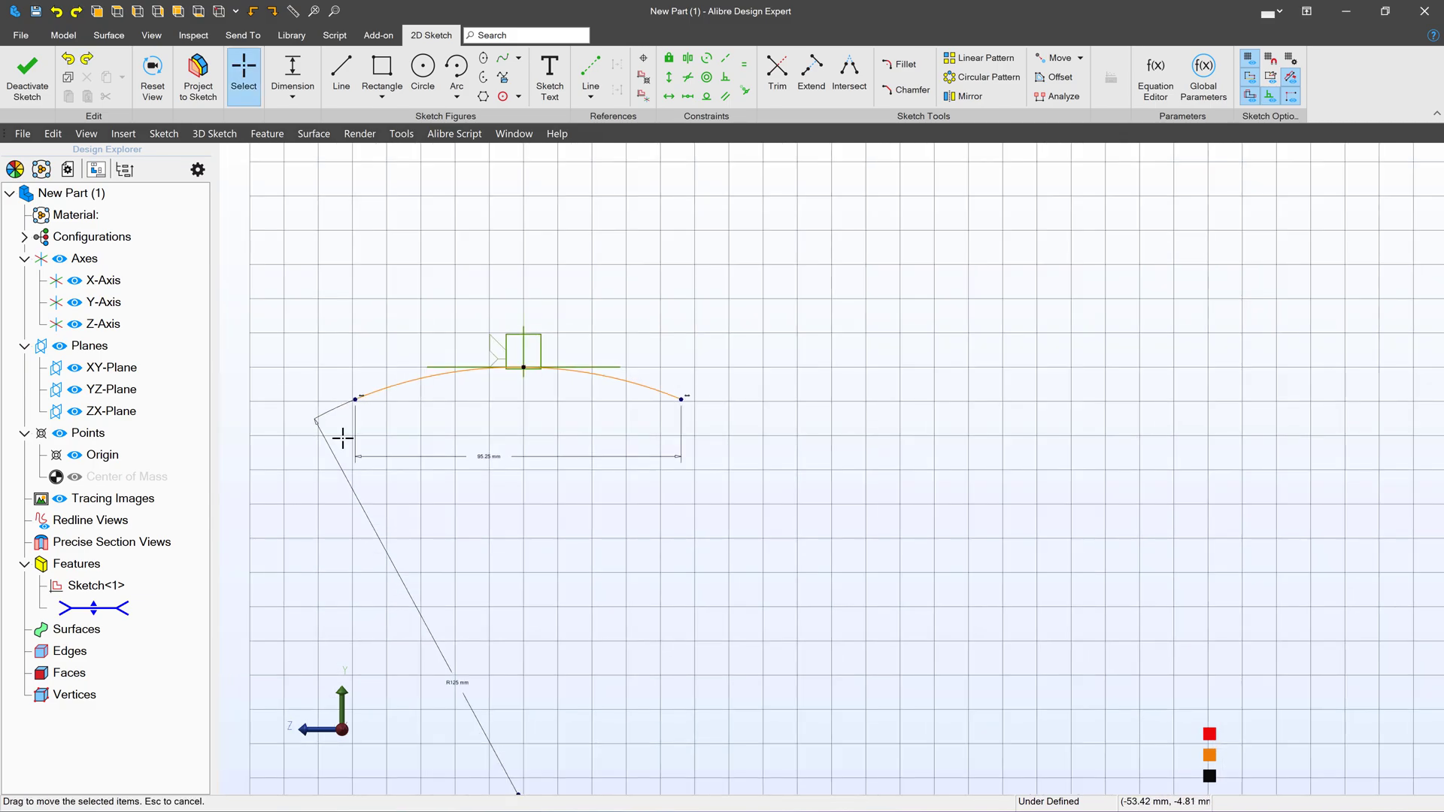
pyautogui.click(668, 77)
pyautogui.click(524, 367)
pyautogui.scroll(-1, 530, 367)
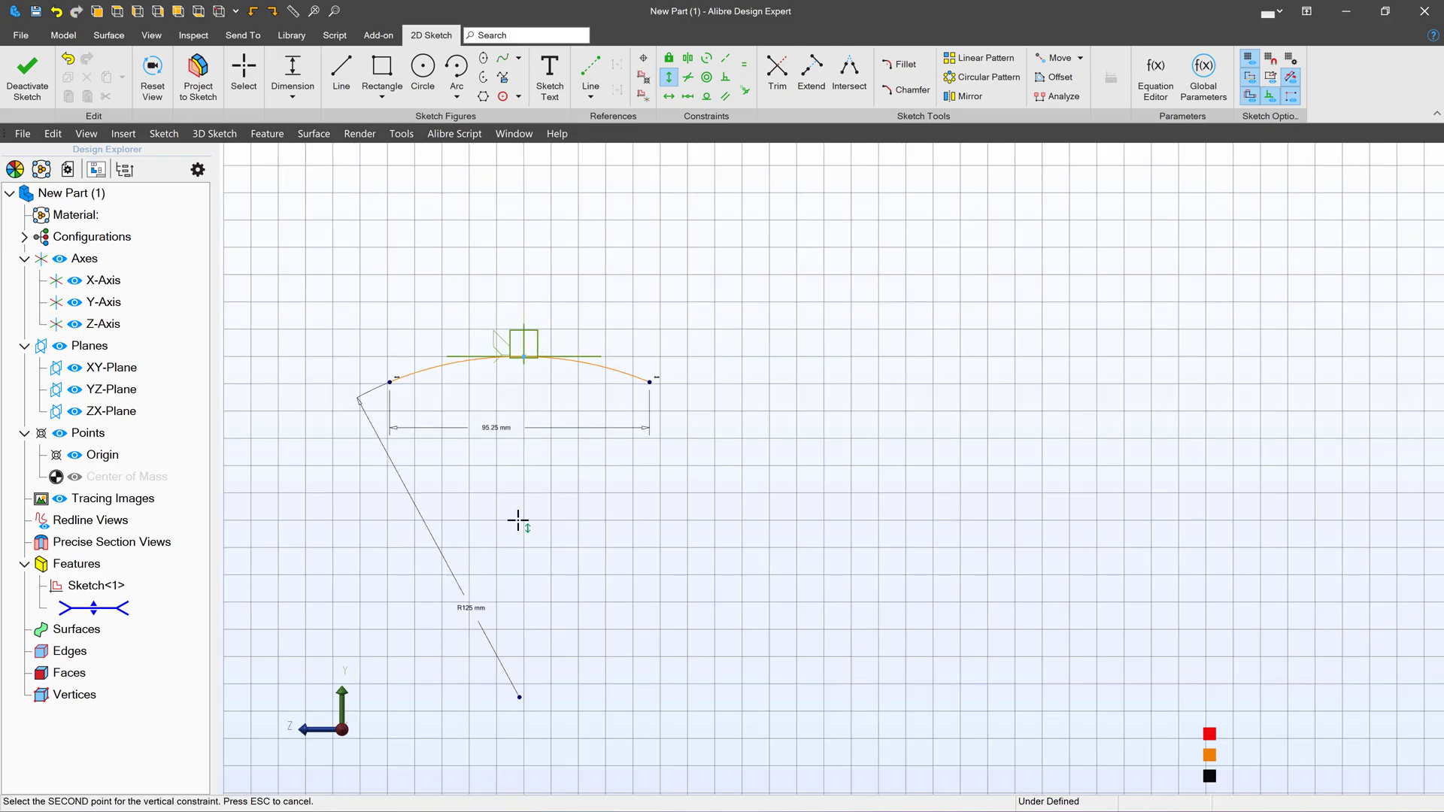
pyautogui.click(517, 695)
pyautogui.scroll(3, 511, 421)
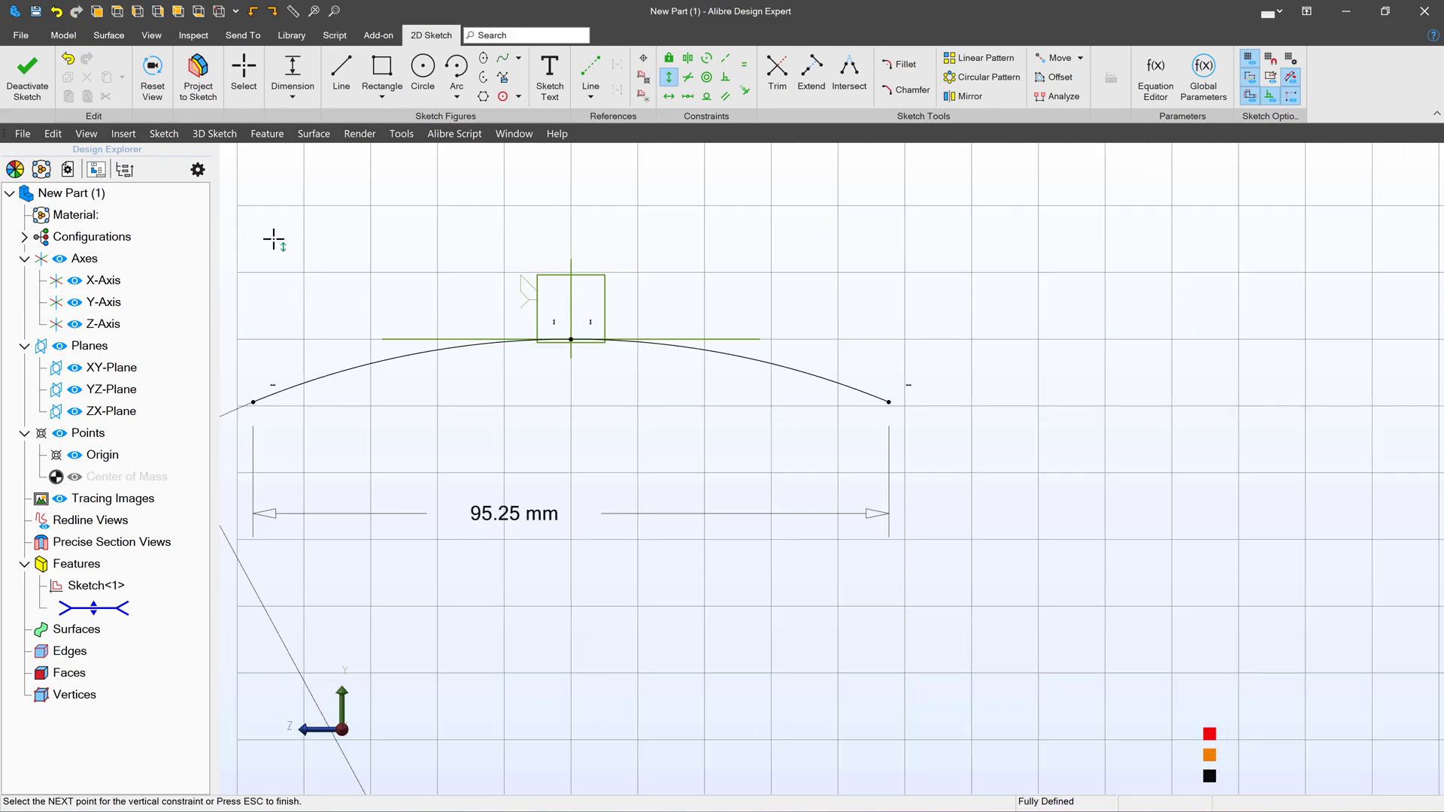
pyautogui.click(30, 83)
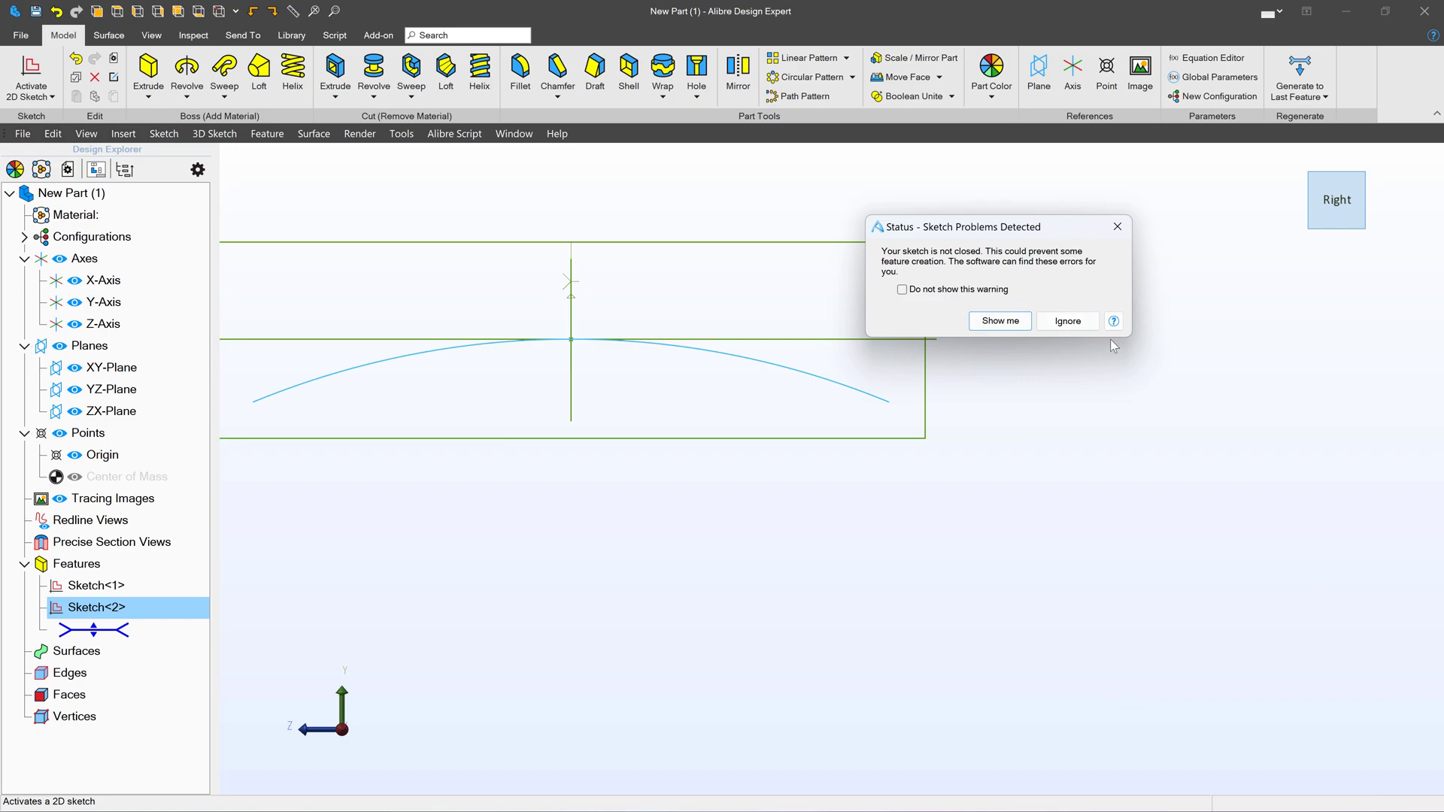
pyautogui.click(1069, 321)
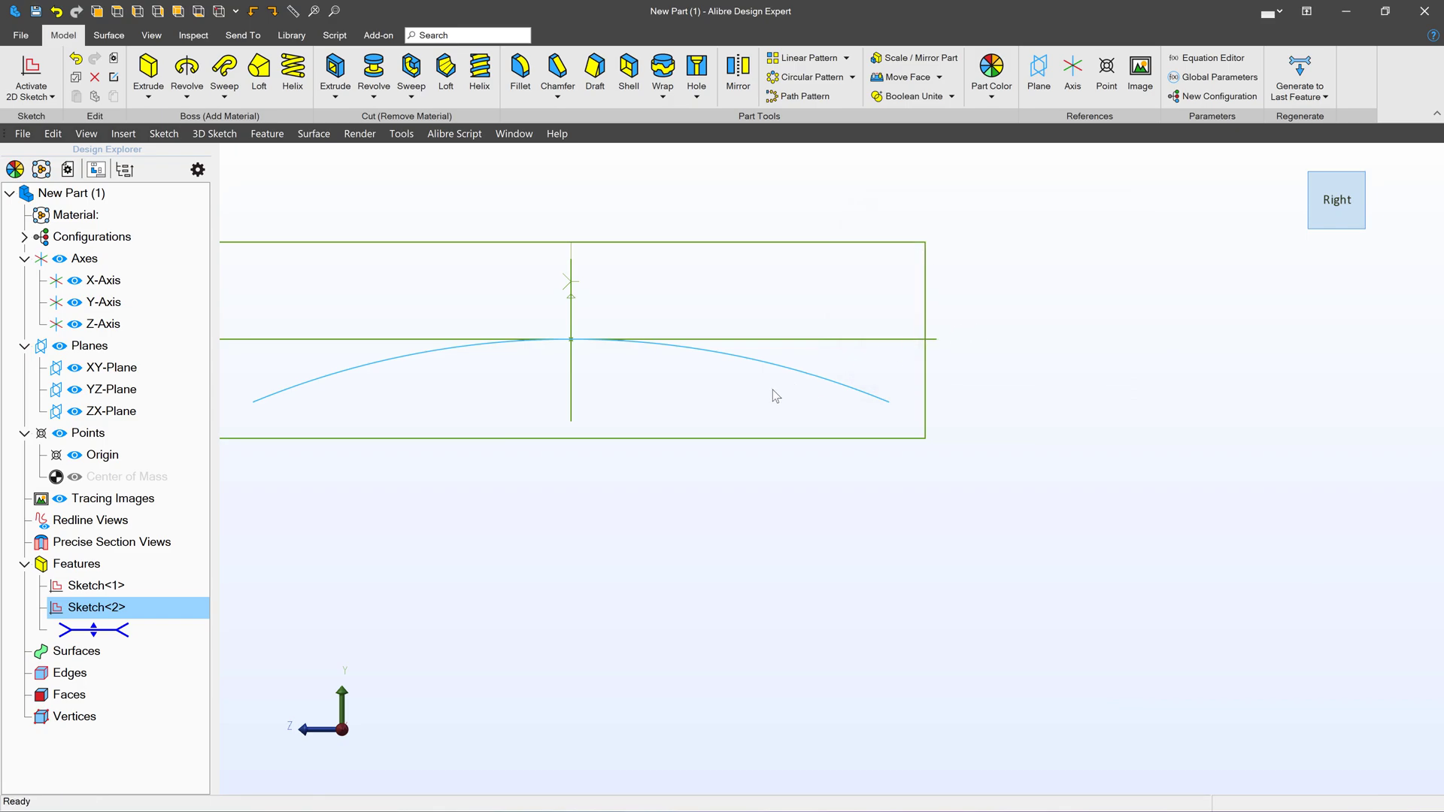
# Create a Sweep Boss of the closed arc profile Sketch<1> along the entire curved path Sketch<2>.
pyautogui.moveTo(776, 397)
pyautogui.mouseDown(button='middle')
pyautogui.moveTo(777, 410)
pyautogui.moveTo(755, 399)
pyautogui.moveTo(769, 406)
pyautogui.mouseUp(button='middle')
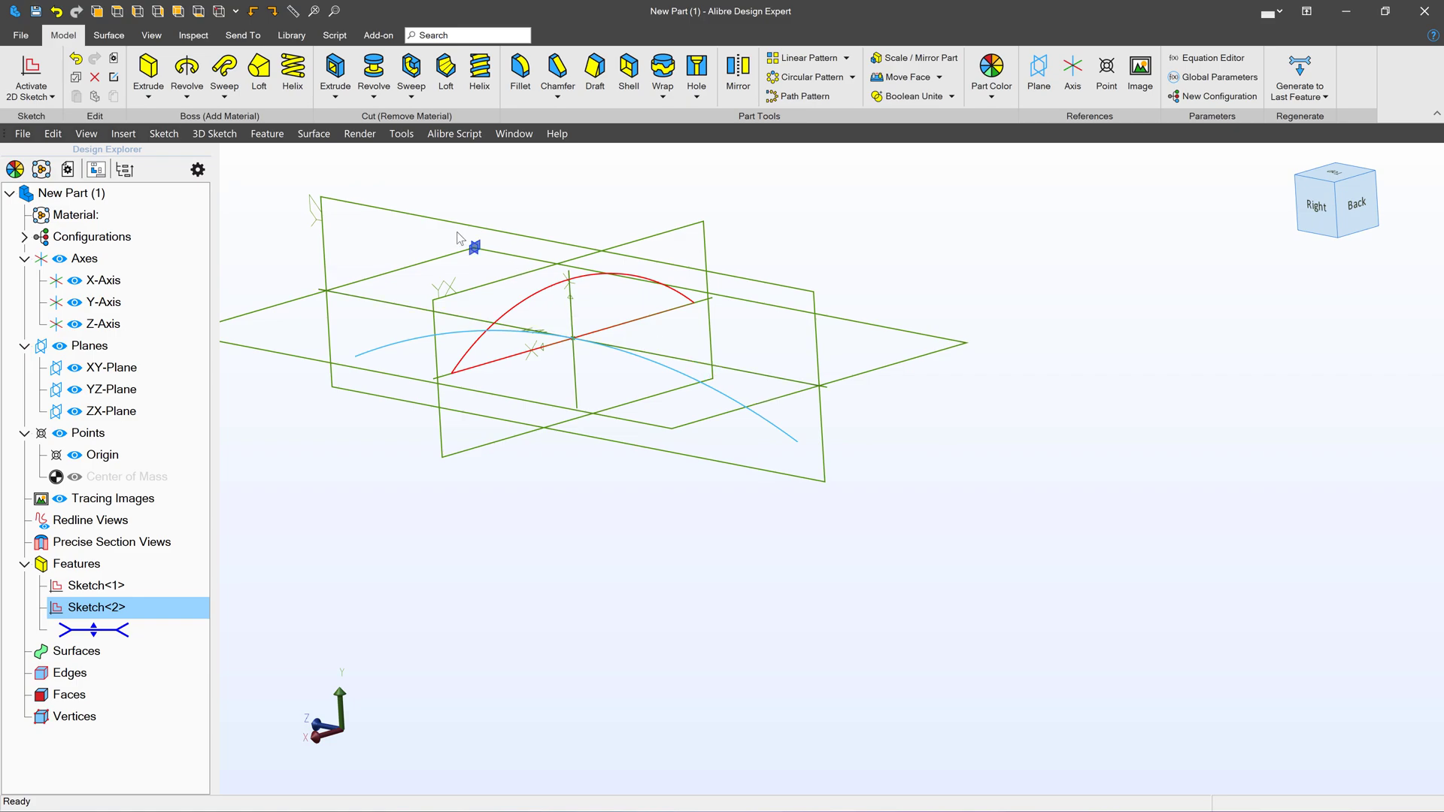
pyautogui.click(222, 75)
pyautogui.click(903, 74)
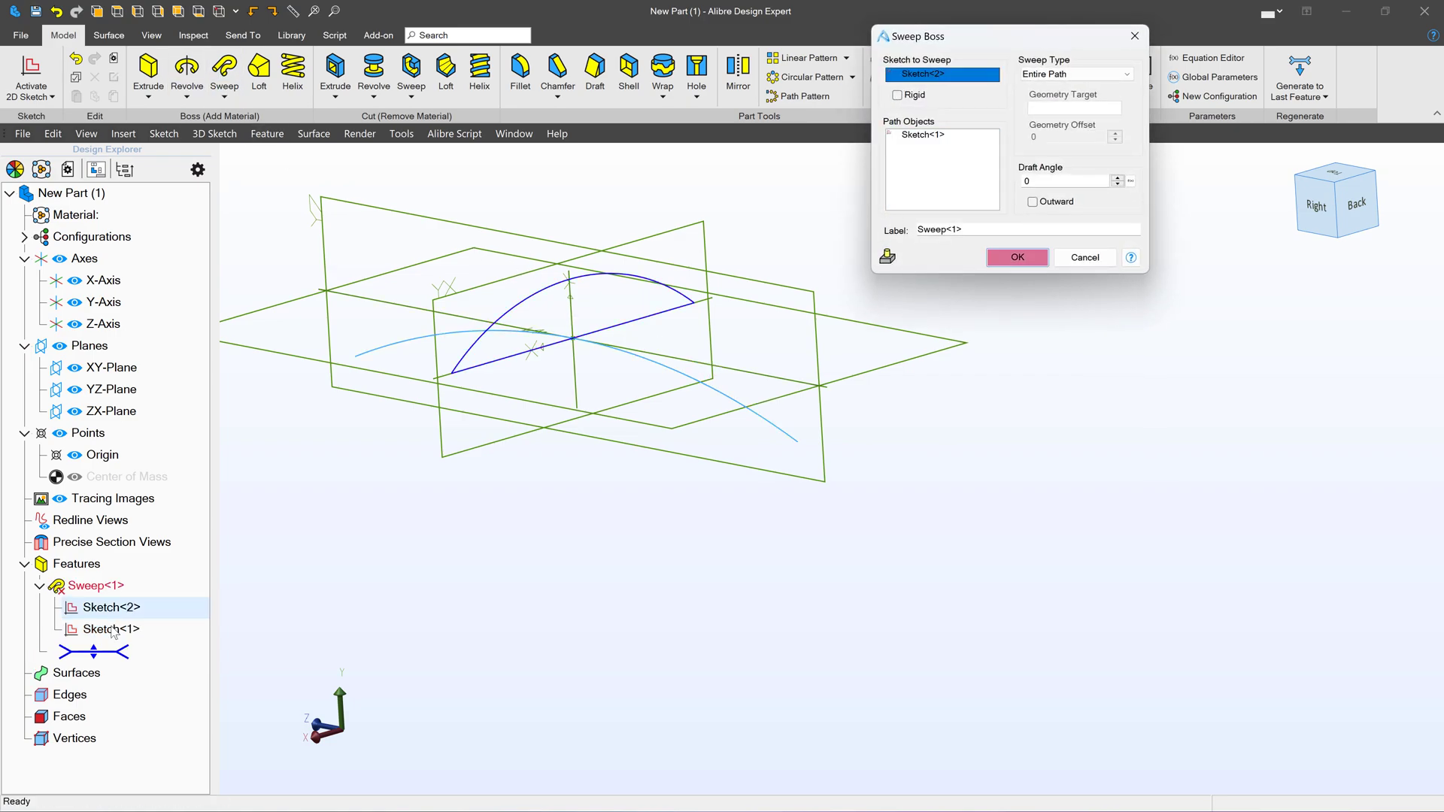
pyautogui.click(116, 632)
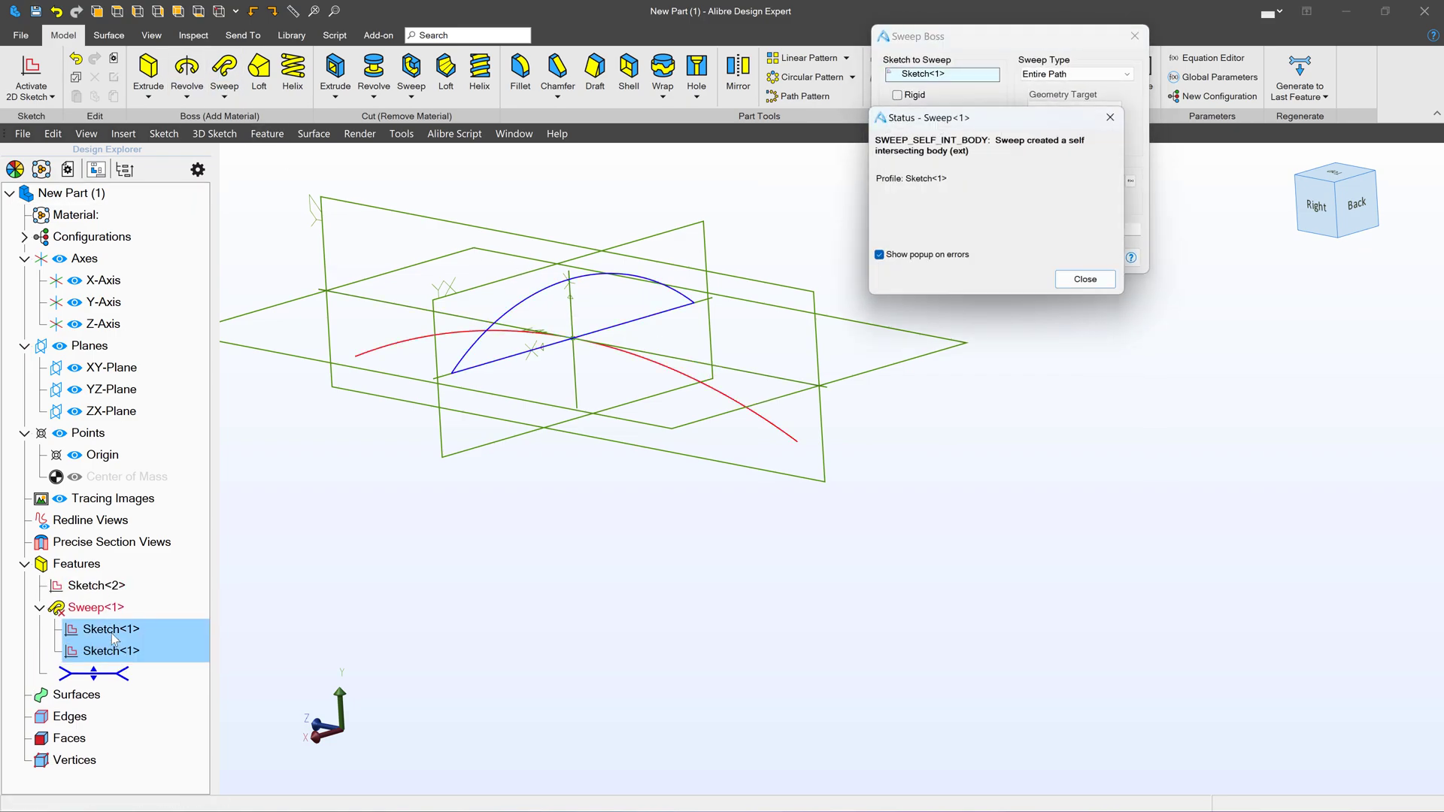
pyautogui.click(1065, 284)
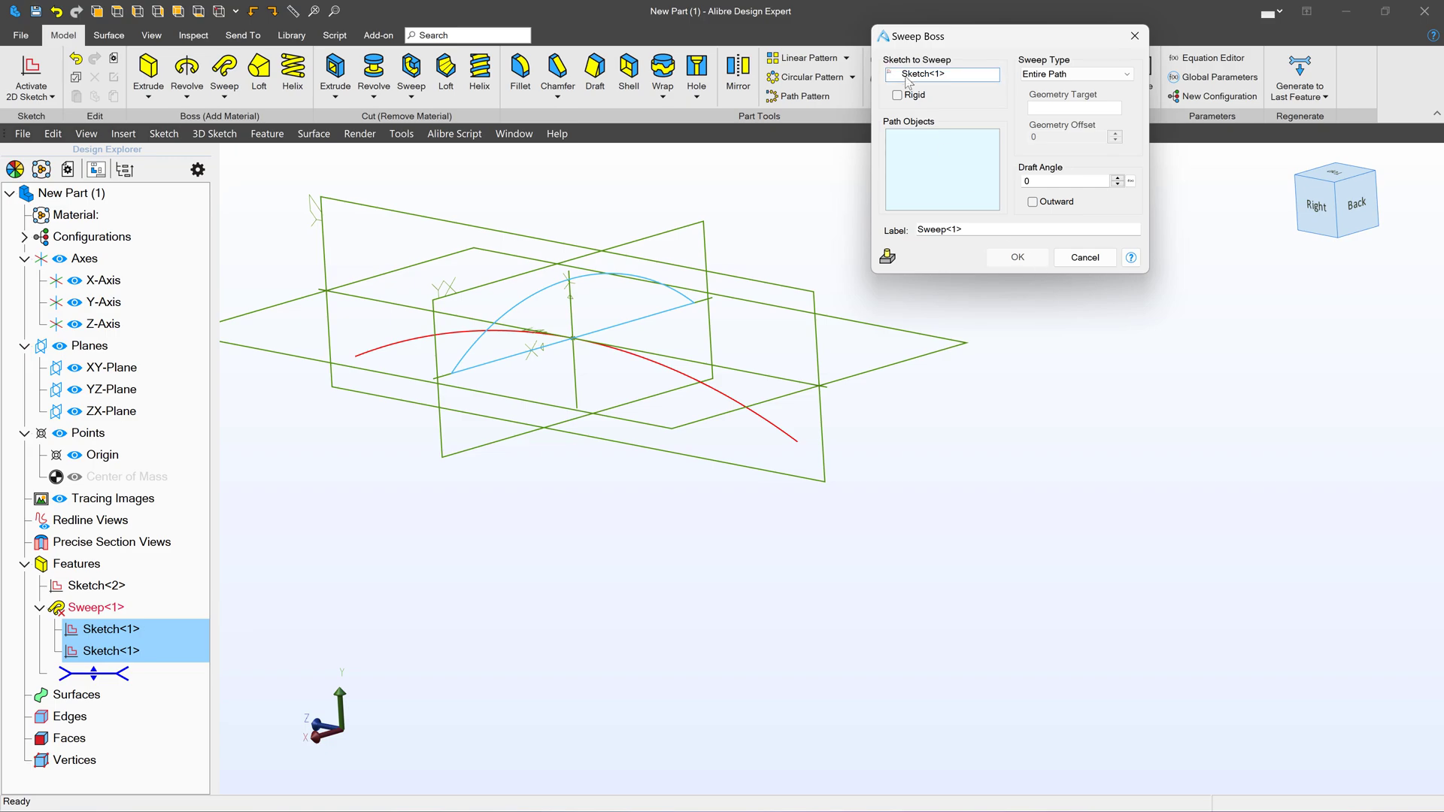
pyautogui.click(622, 352)
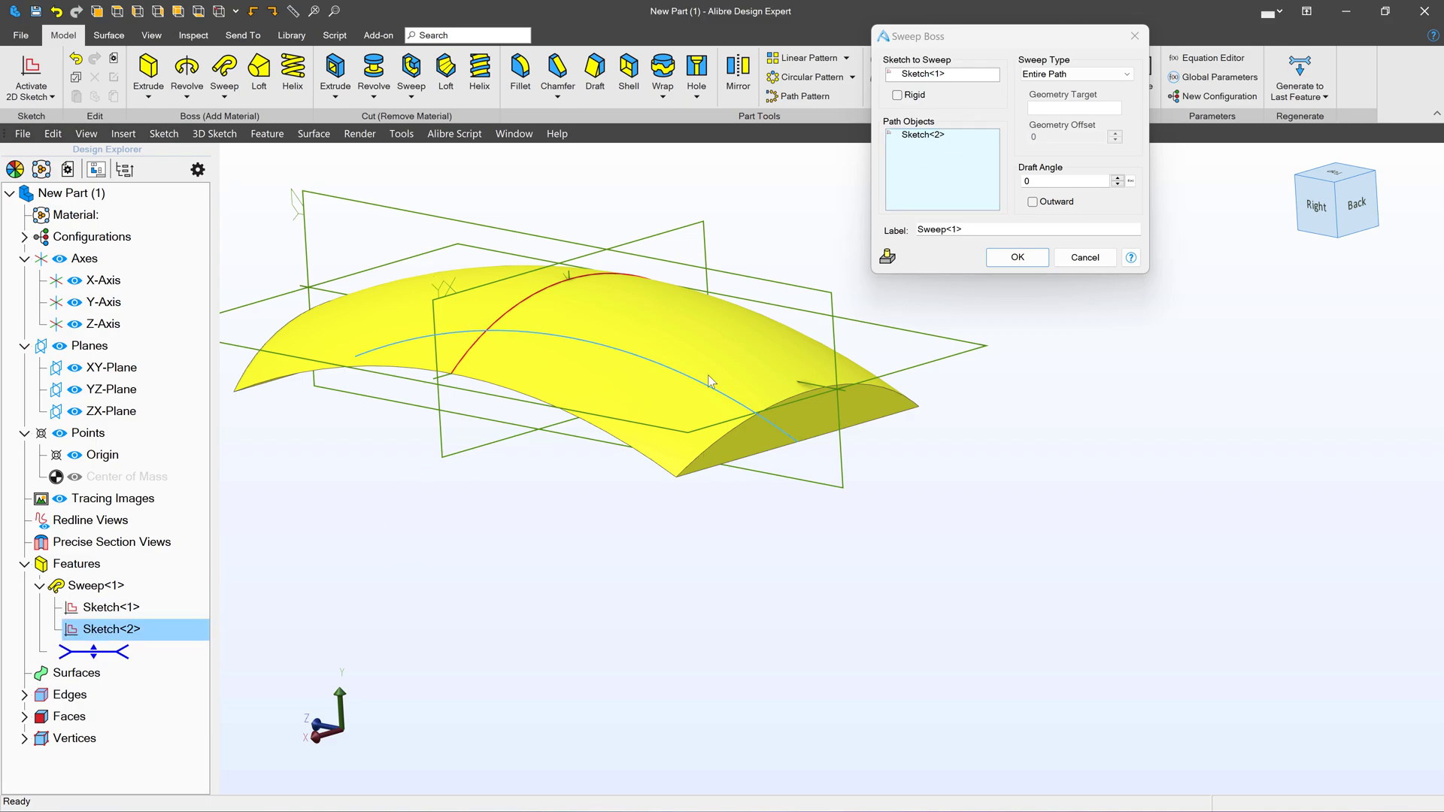
pyautogui.click(1017, 259)
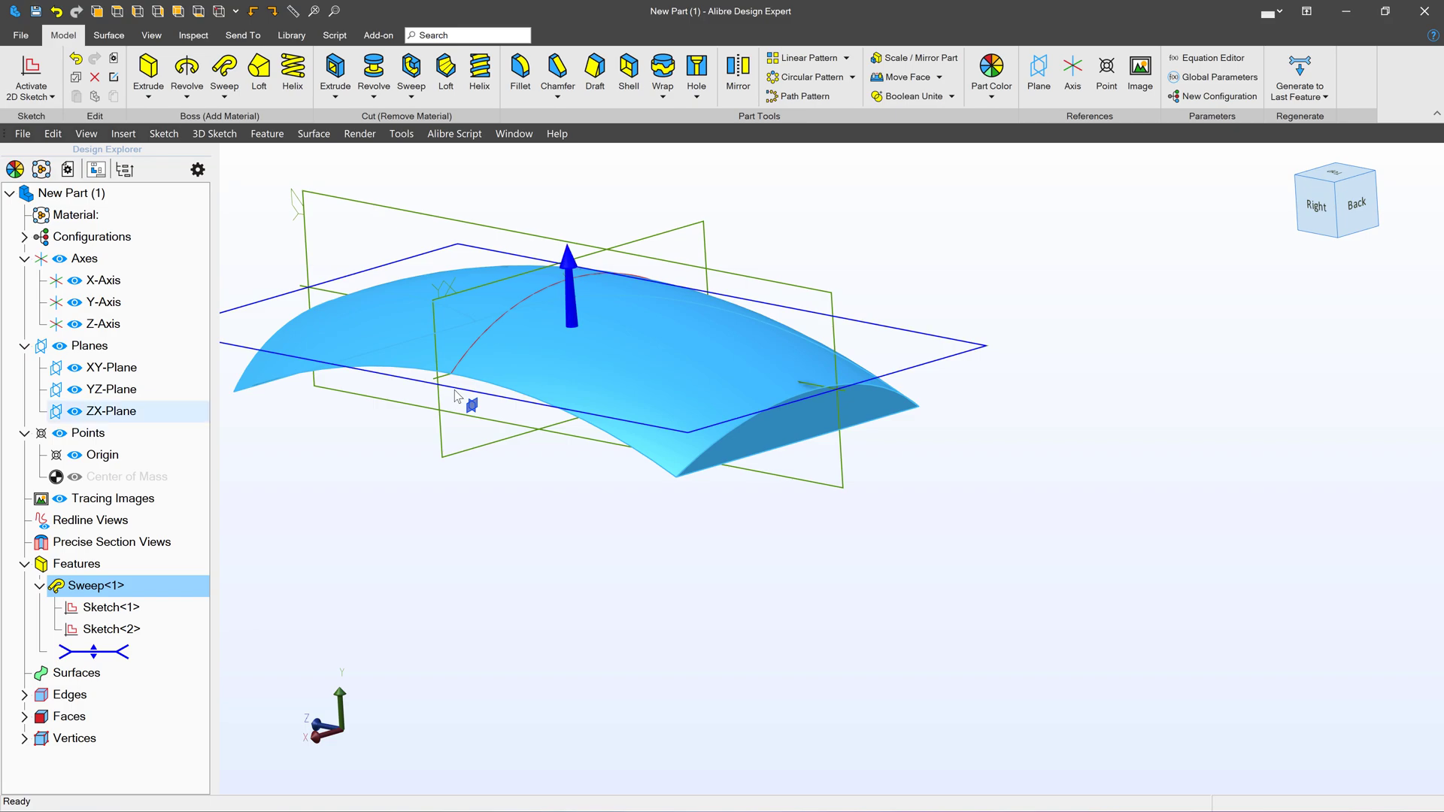
# Start a 2D sketch on the ZX-Plane and draw a center rectangle from the origin, about 94 mm wide, around the swept body.
pyautogui.click(109, 411)
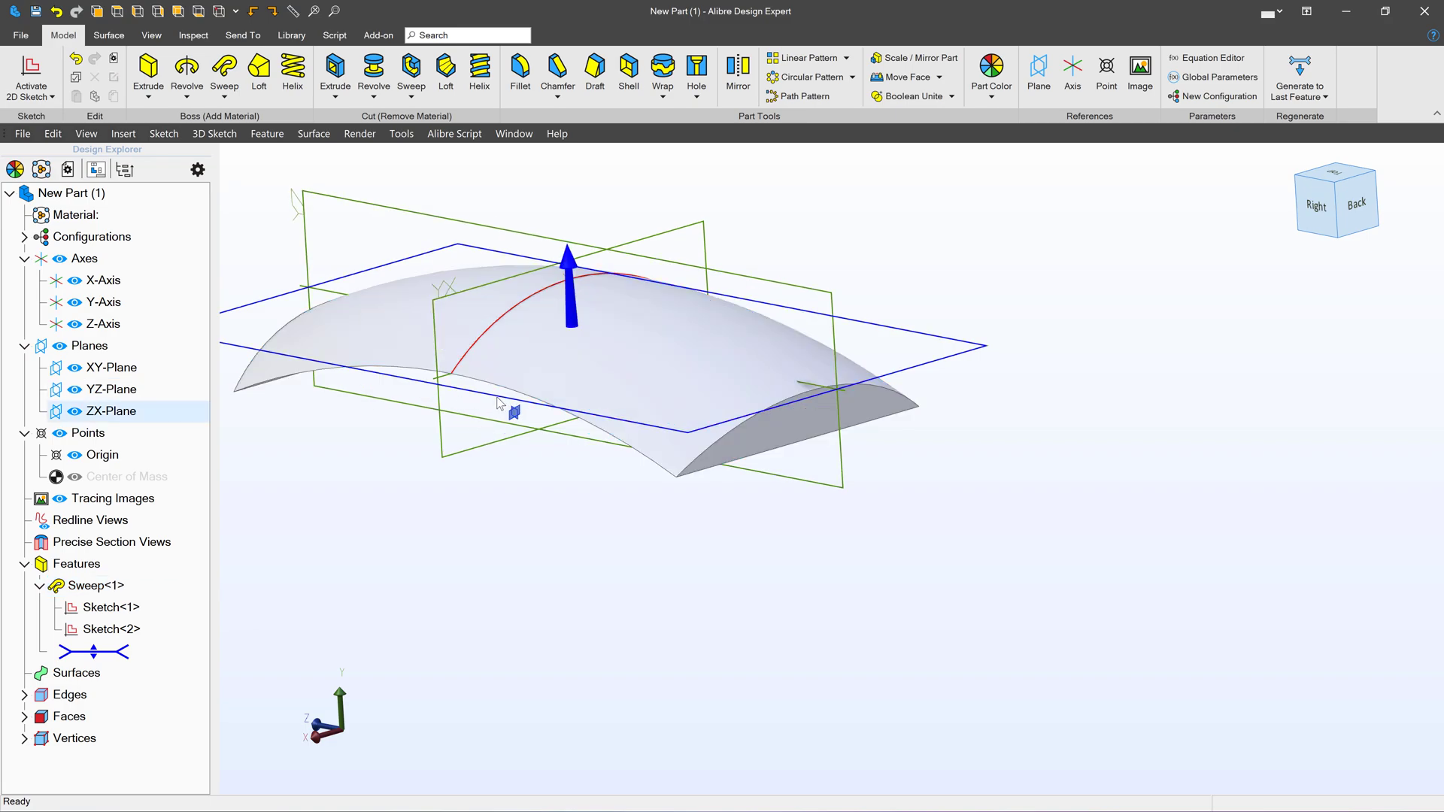
pyautogui.click(15, 75)
pyautogui.click(383, 96)
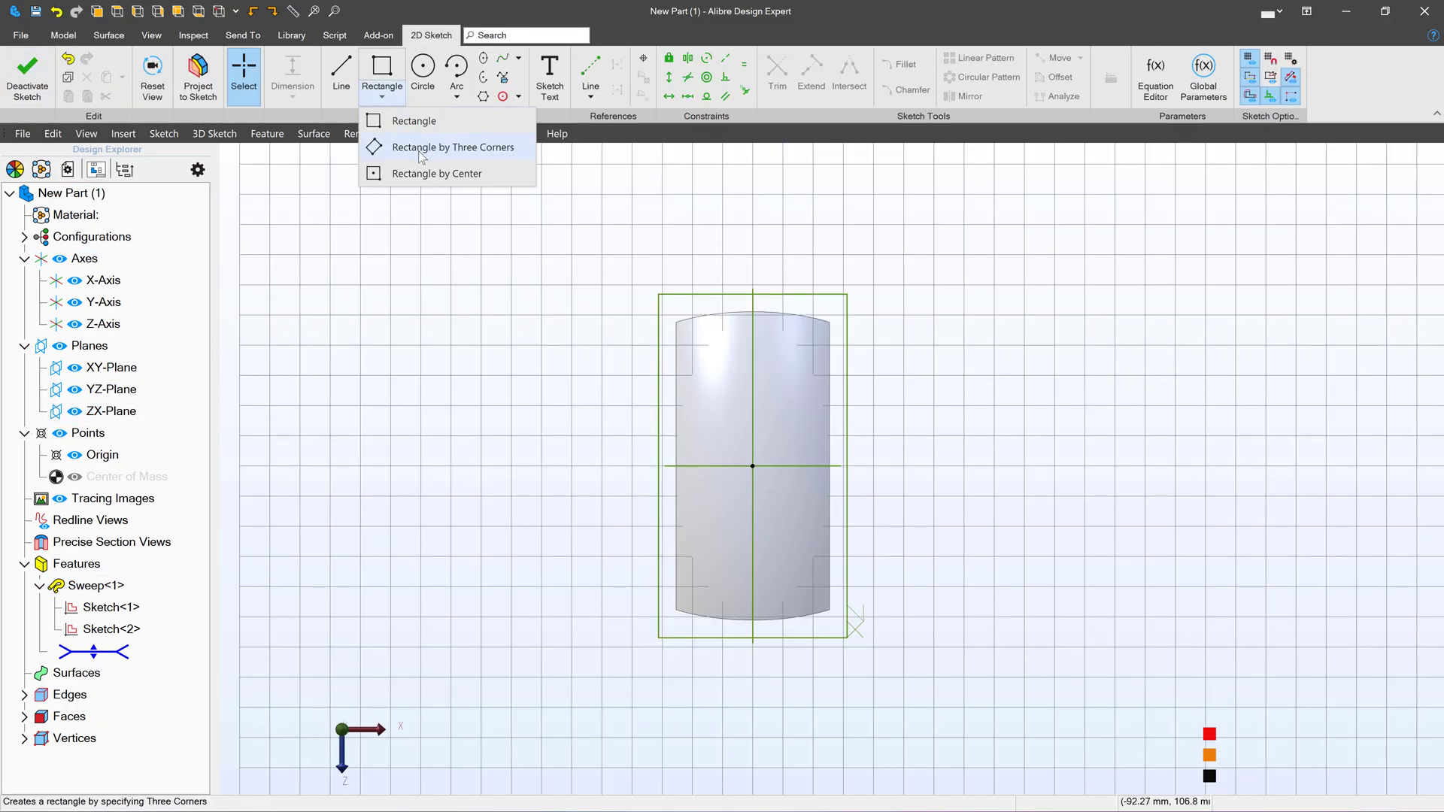
pyautogui.click(420, 174)
pyautogui.click(752, 466)
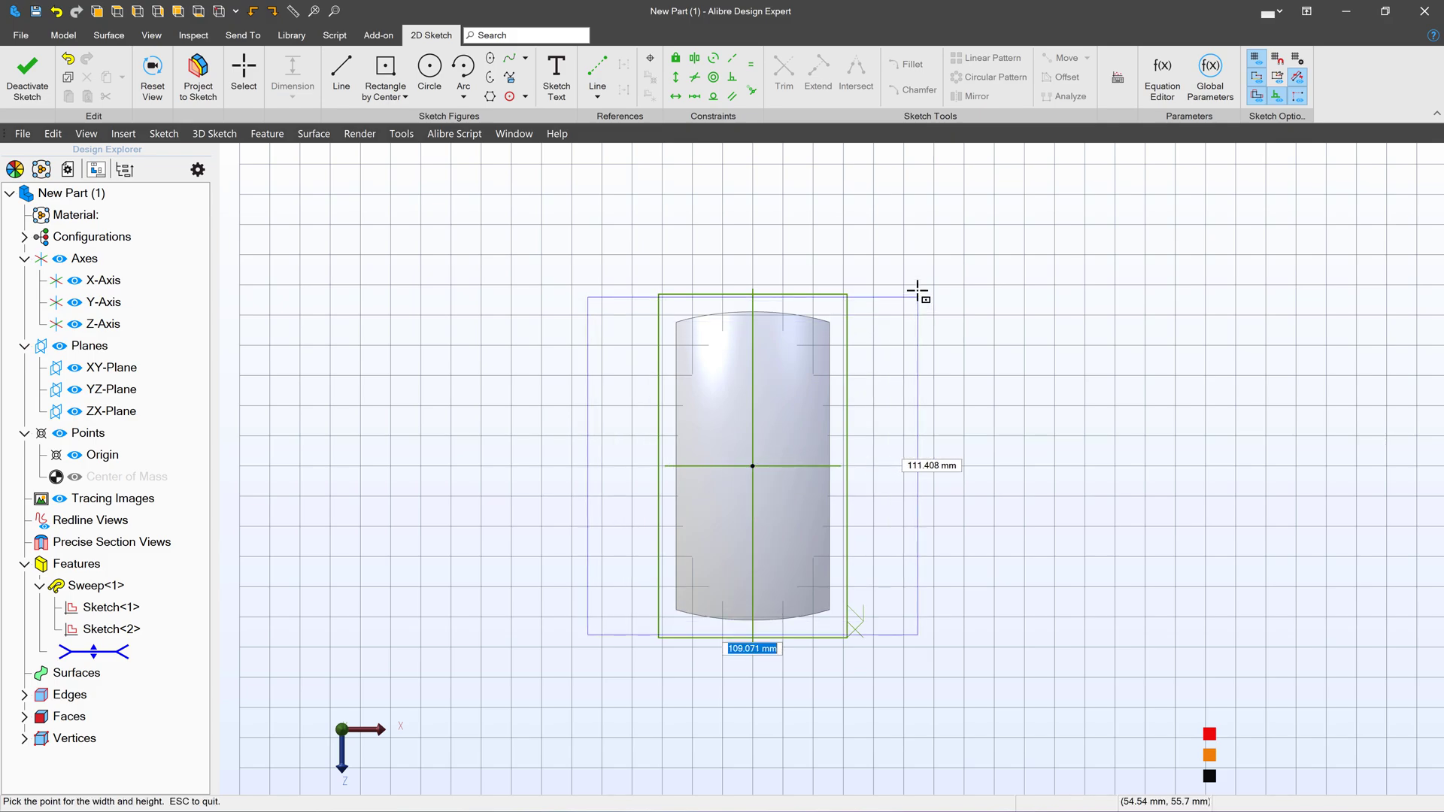
pyautogui.click(894, 270)
# Dimension the rectangle as 130 mm along the body's length and 100 mm across it.
pyautogui.click(293, 67)
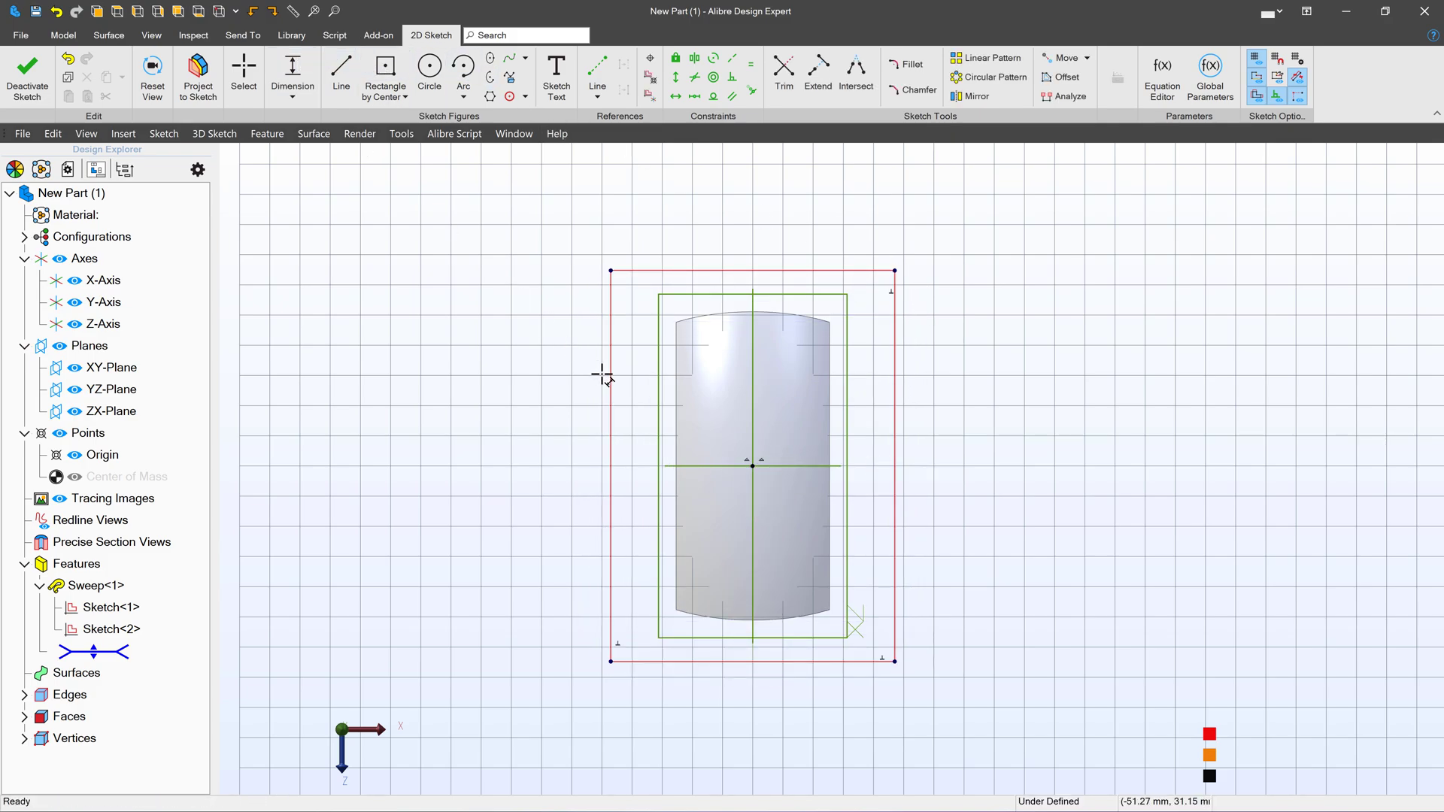
pyautogui.click(611, 377)
pyautogui.click(547, 377)
pyautogui.write('1')
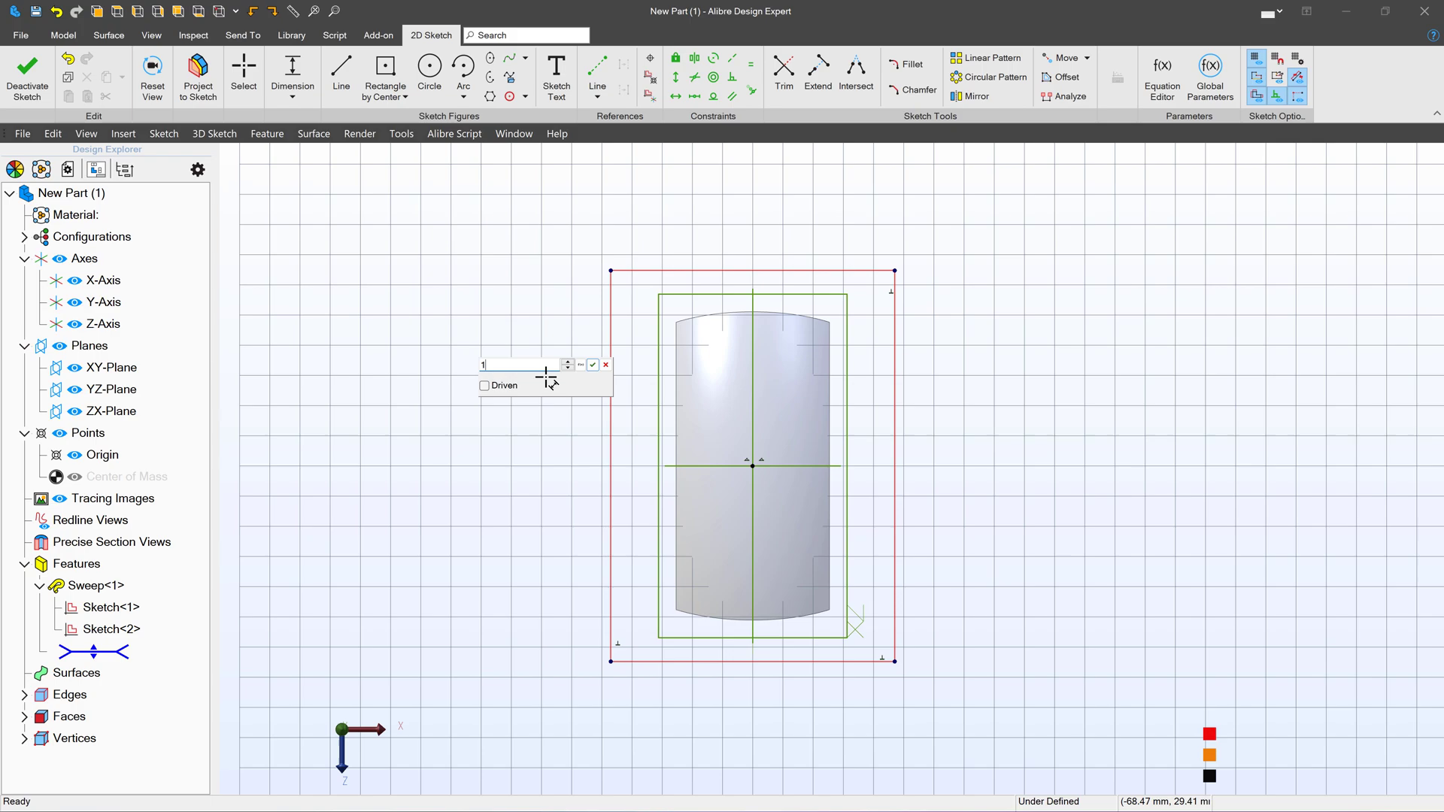
pyautogui.write('30')
pyautogui.press('Return')
pyautogui.click(668, 270)
pyautogui.click(668, 250)
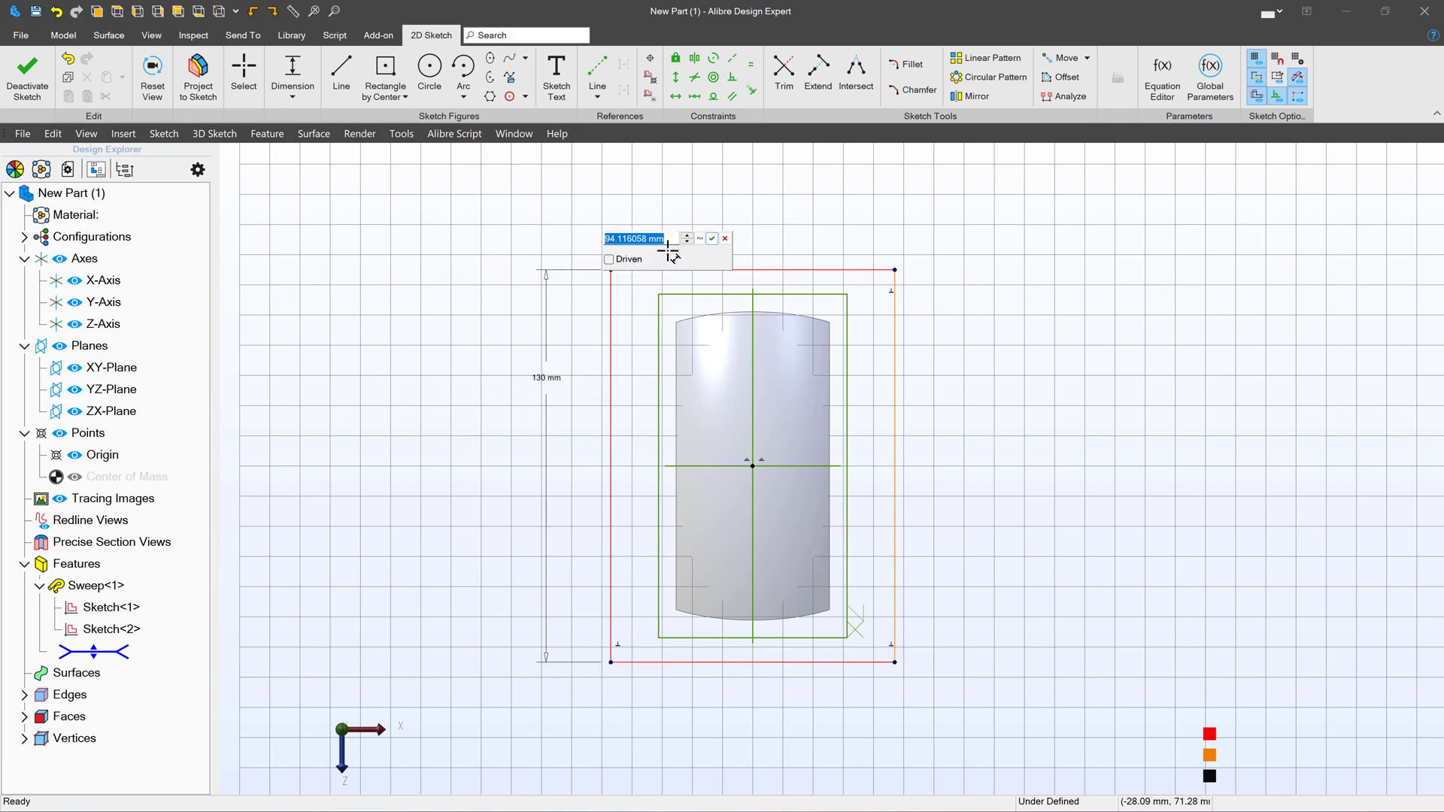
pyautogui.write('1000')
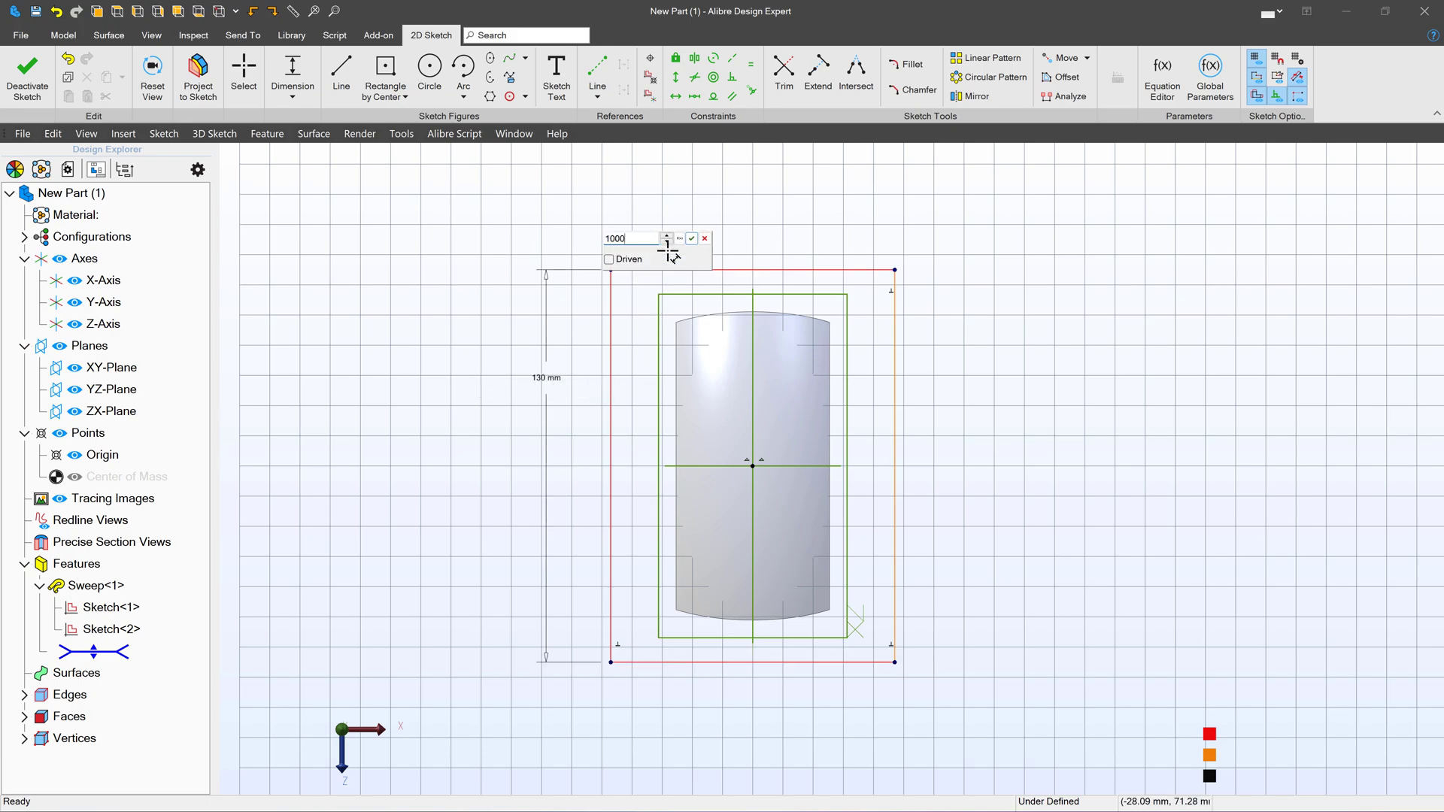
pyautogui.press('Return')
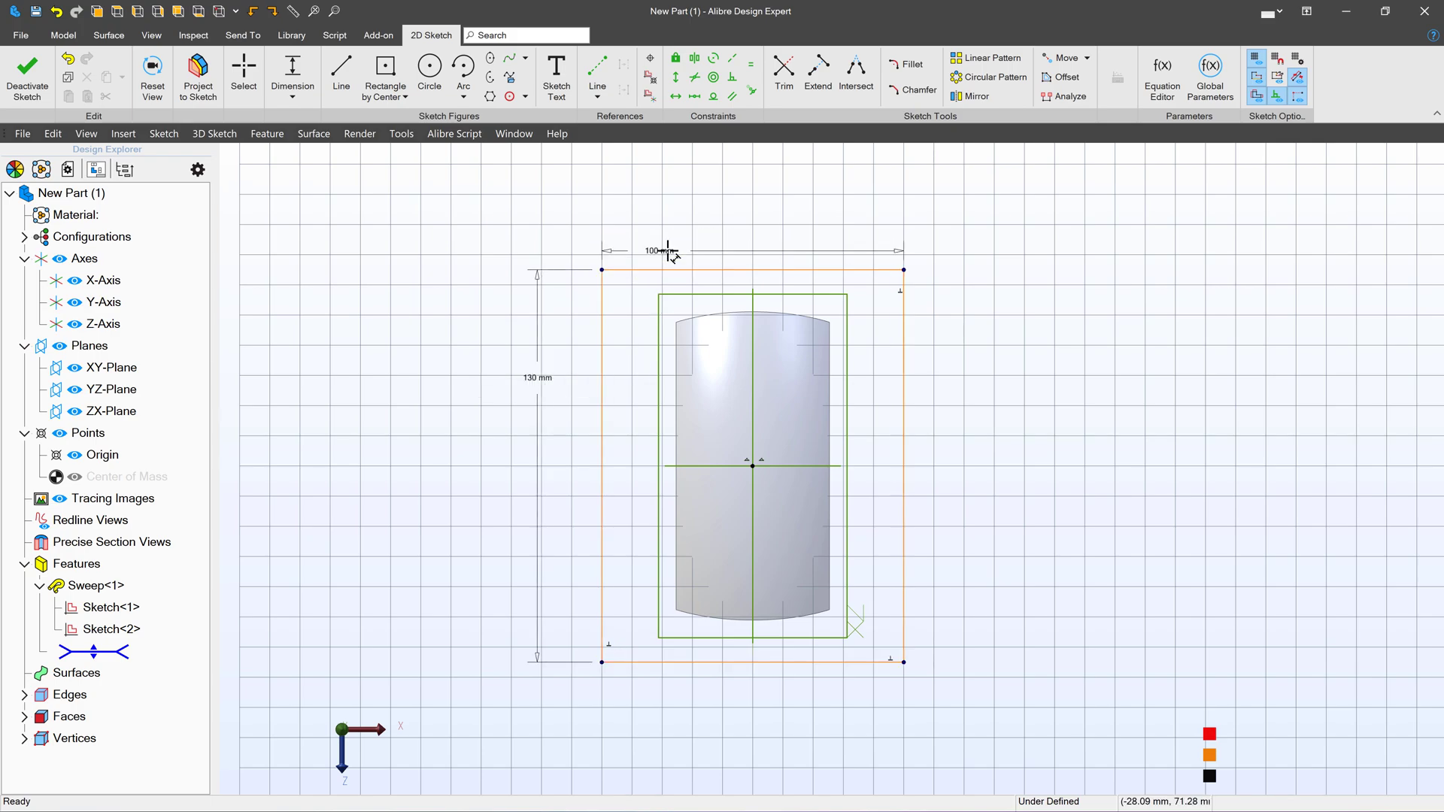
# Apply a horizontal constraint to the rectangle's upper edge and finish the sketch.
pyautogui.click(676, 96)
pyautogui.click(714, 270)
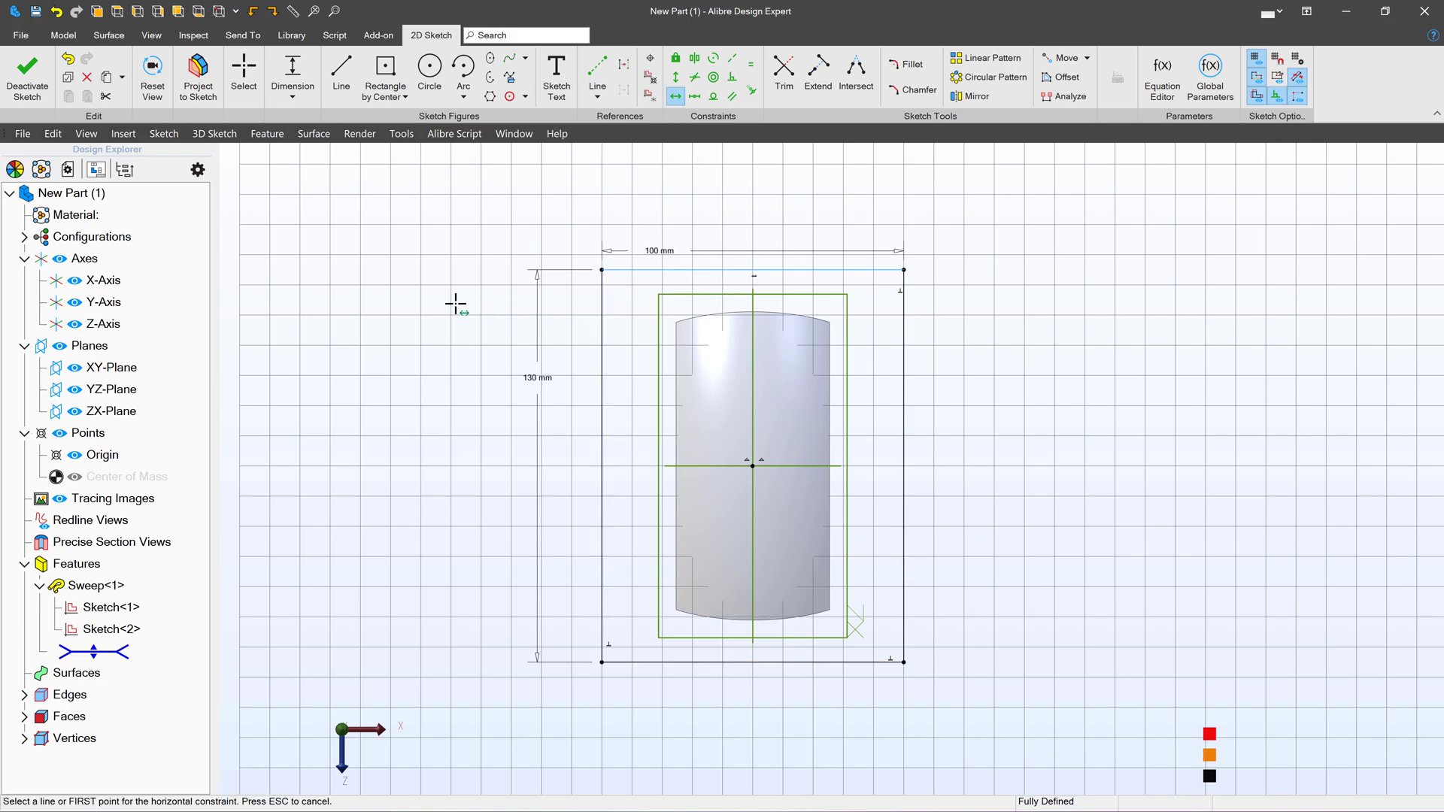
pyautogui.click(27, 76)
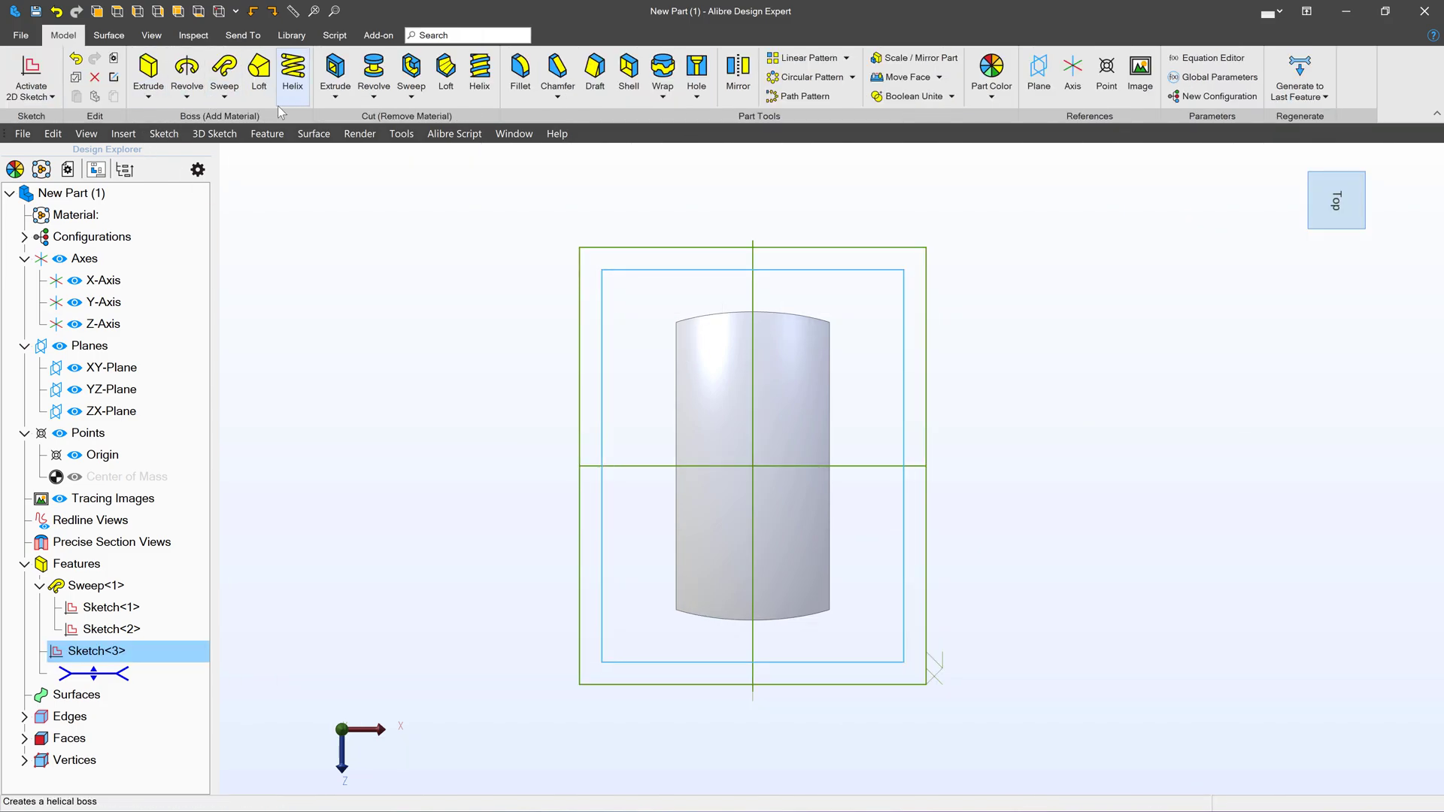
# Extrude cut the rectangle sketch to a depth of 20 mm in the reversed direction to trim the swept body.
pyautogui.click(336, 72)
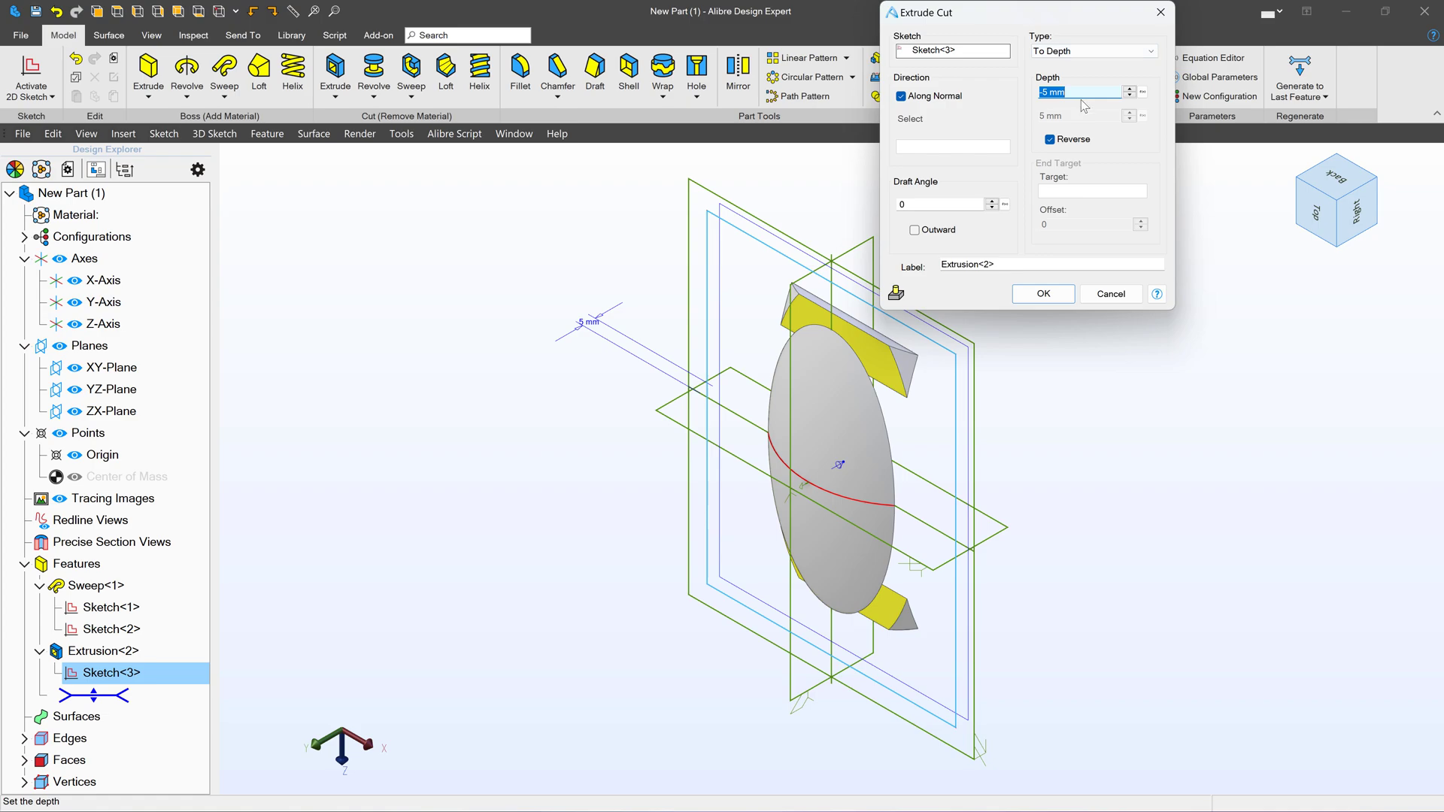
pyautogui.write('20')
pyautogui.press('Return')
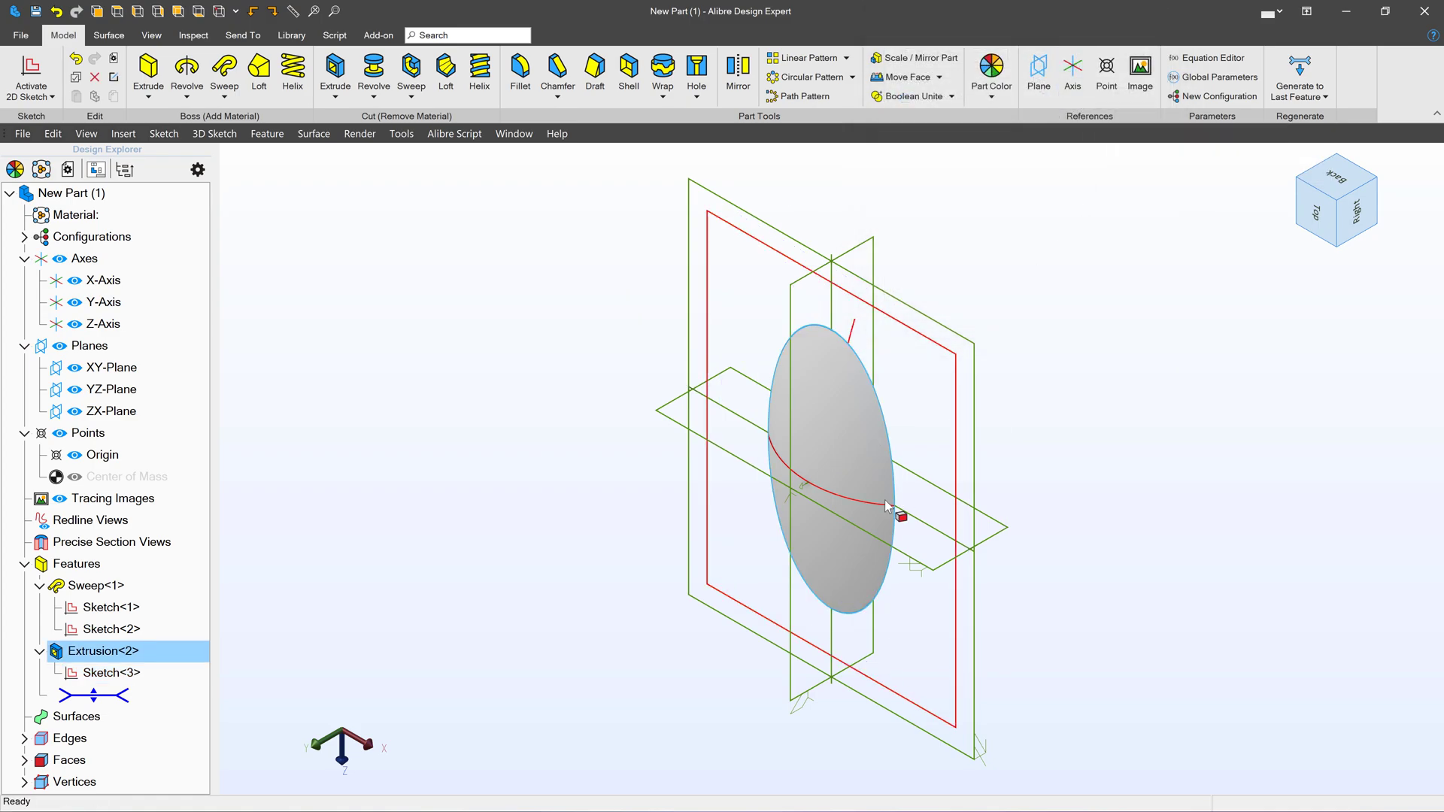
pyautogui.moveTo(858, 509); pyautogui.dragTo(867, 480, button='middle')
pyautogui.click(486, 324)
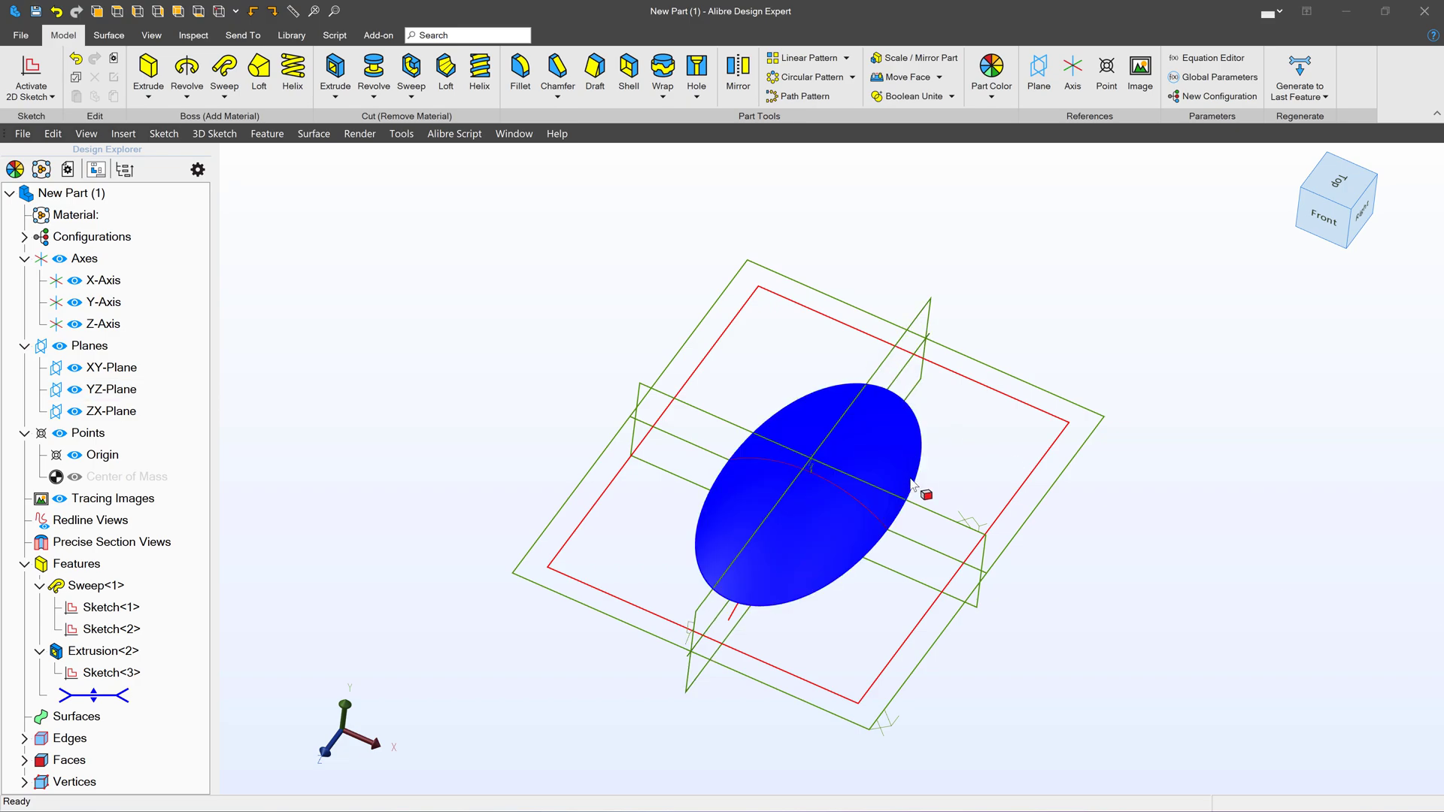
# Start a 2D sketch on the XY-Plane and draw a vertical line above the origin, crossing the top of the body's arc.
pyautogui.click(949, 518)
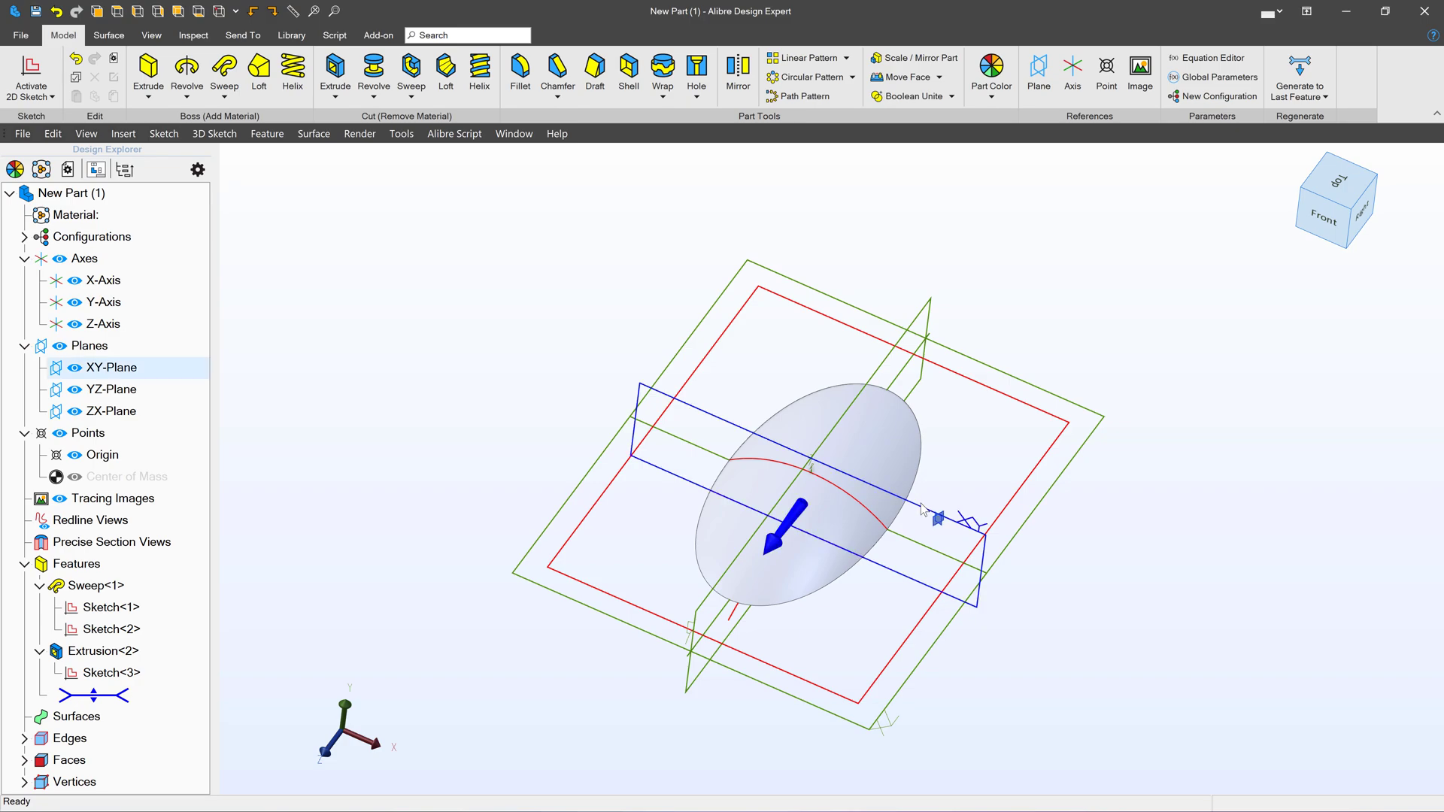
pyautogui.click(28, 74)
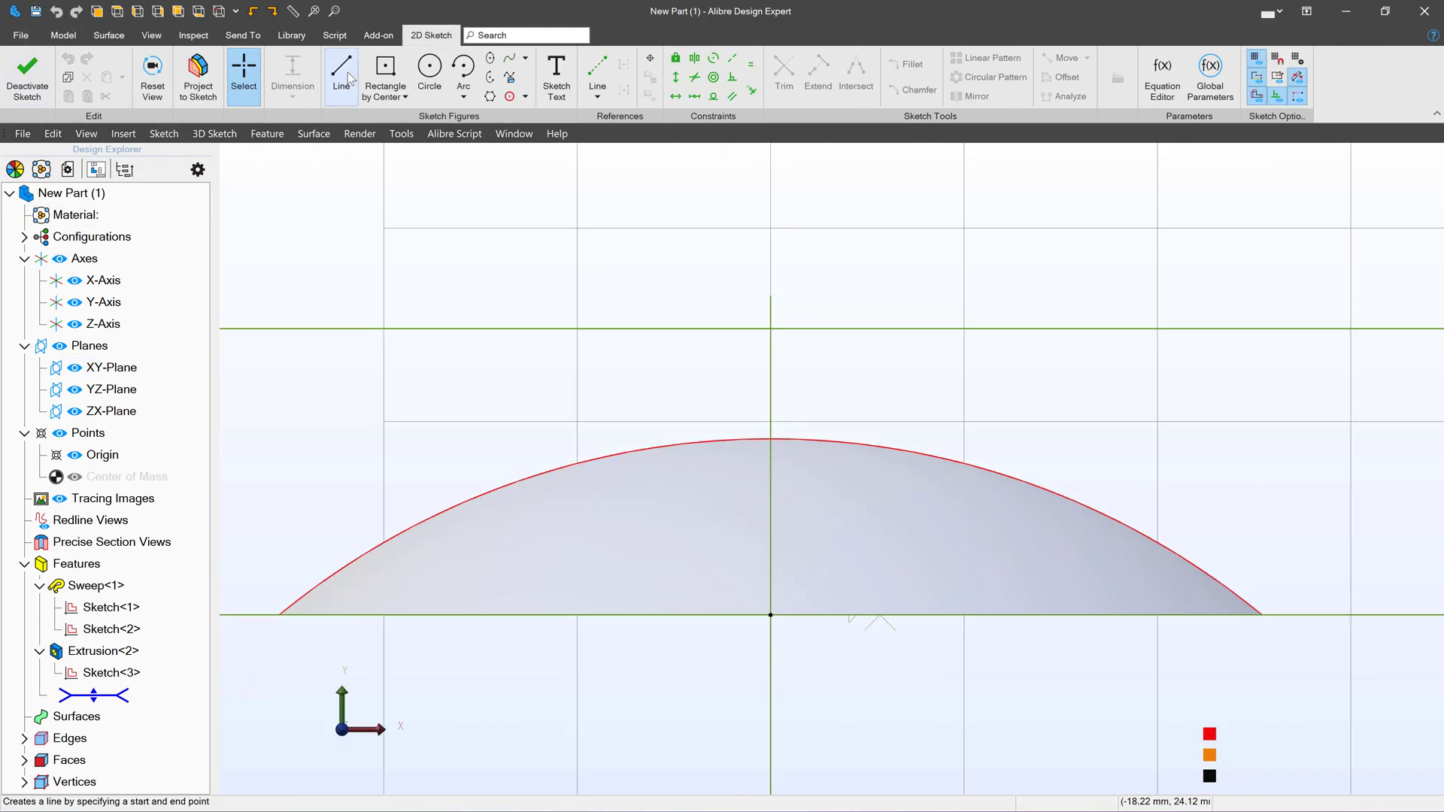
pyautogui.click(342, 75)
pyautogui.click(771, 467)
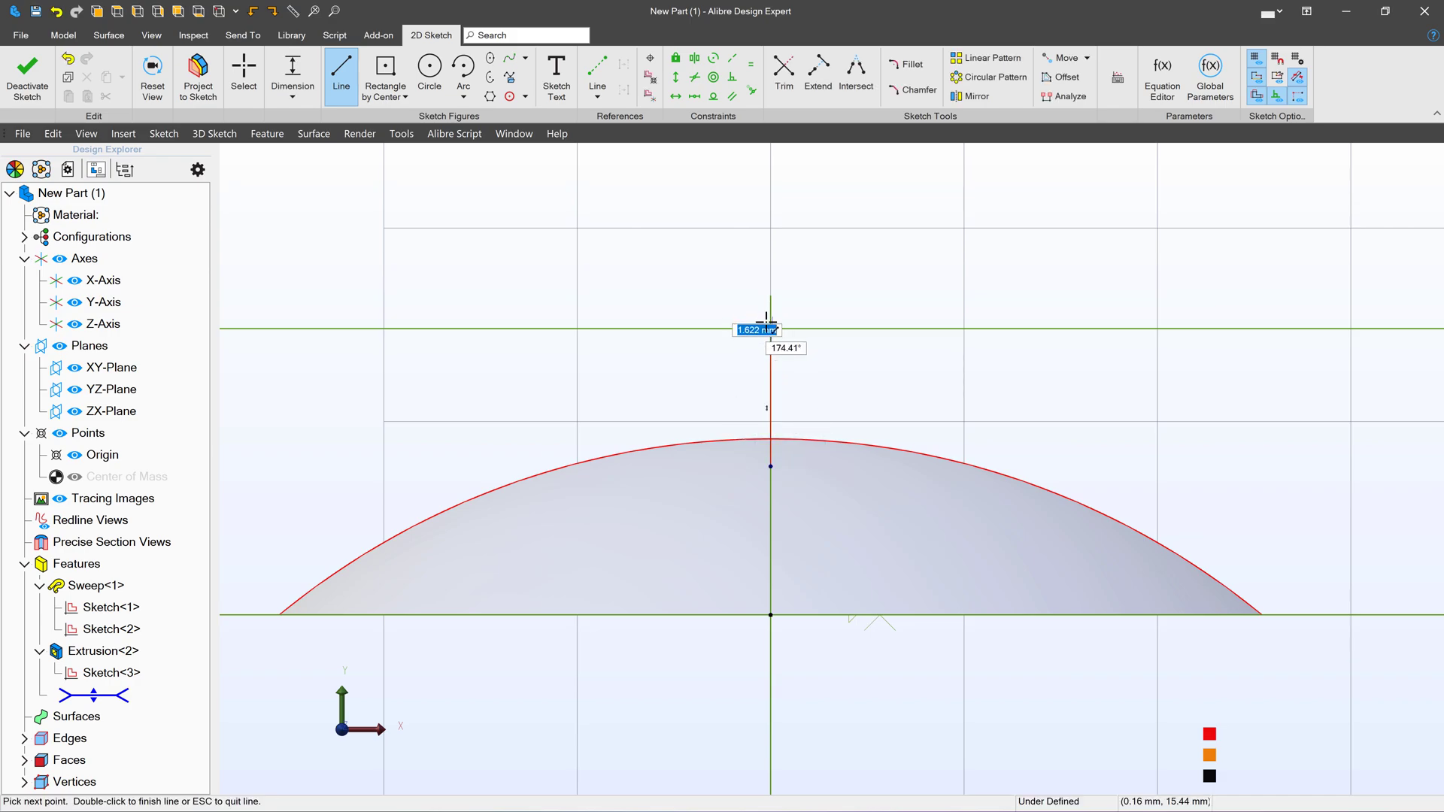
# Draw an arc of about 1 mm radius starting at the vertical line's upper end and curving around to its right side.
pyautogui.click(464, 71)
pyautogui.click(780, 364)
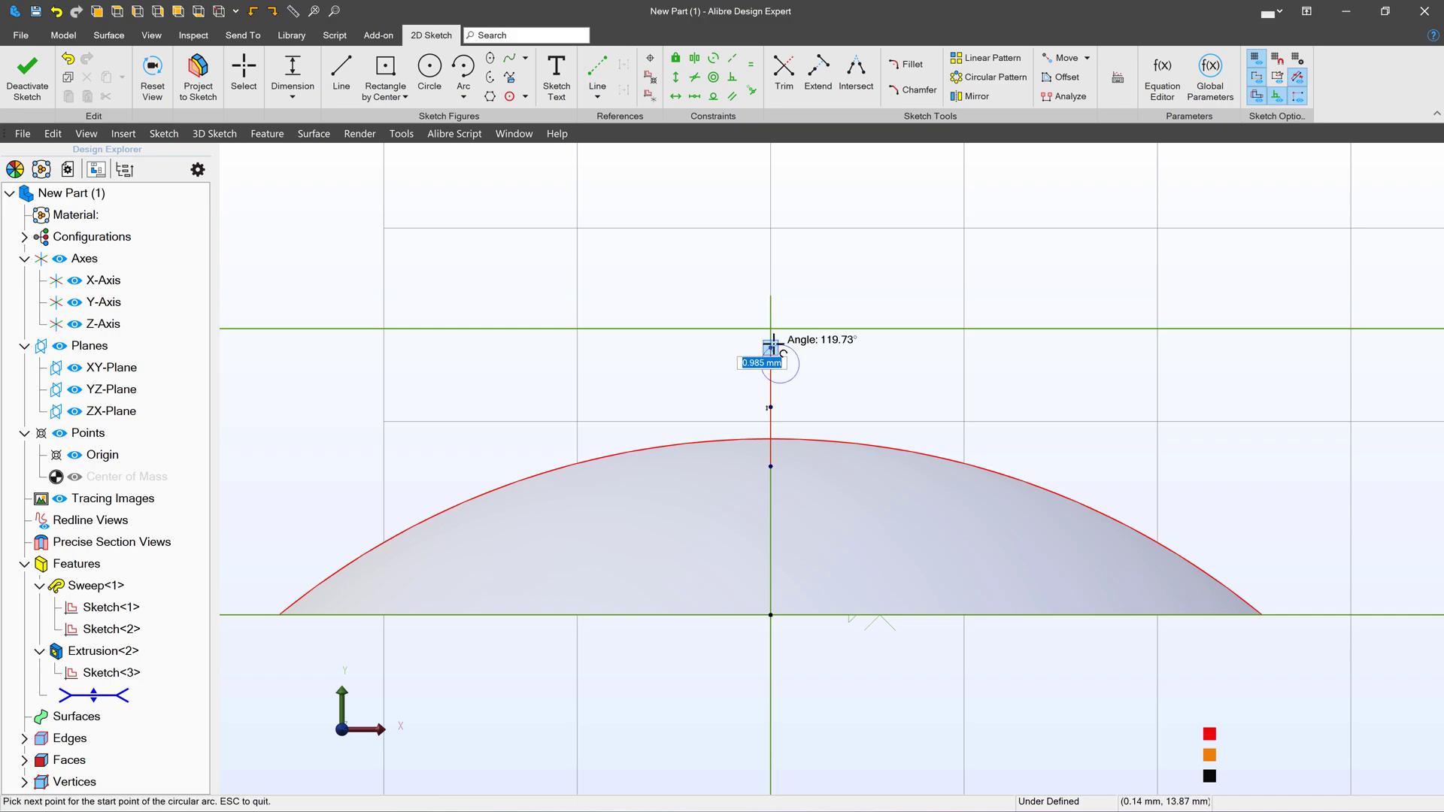
pyautogui.click(772, 348)
pyautogui.click(786, 403)
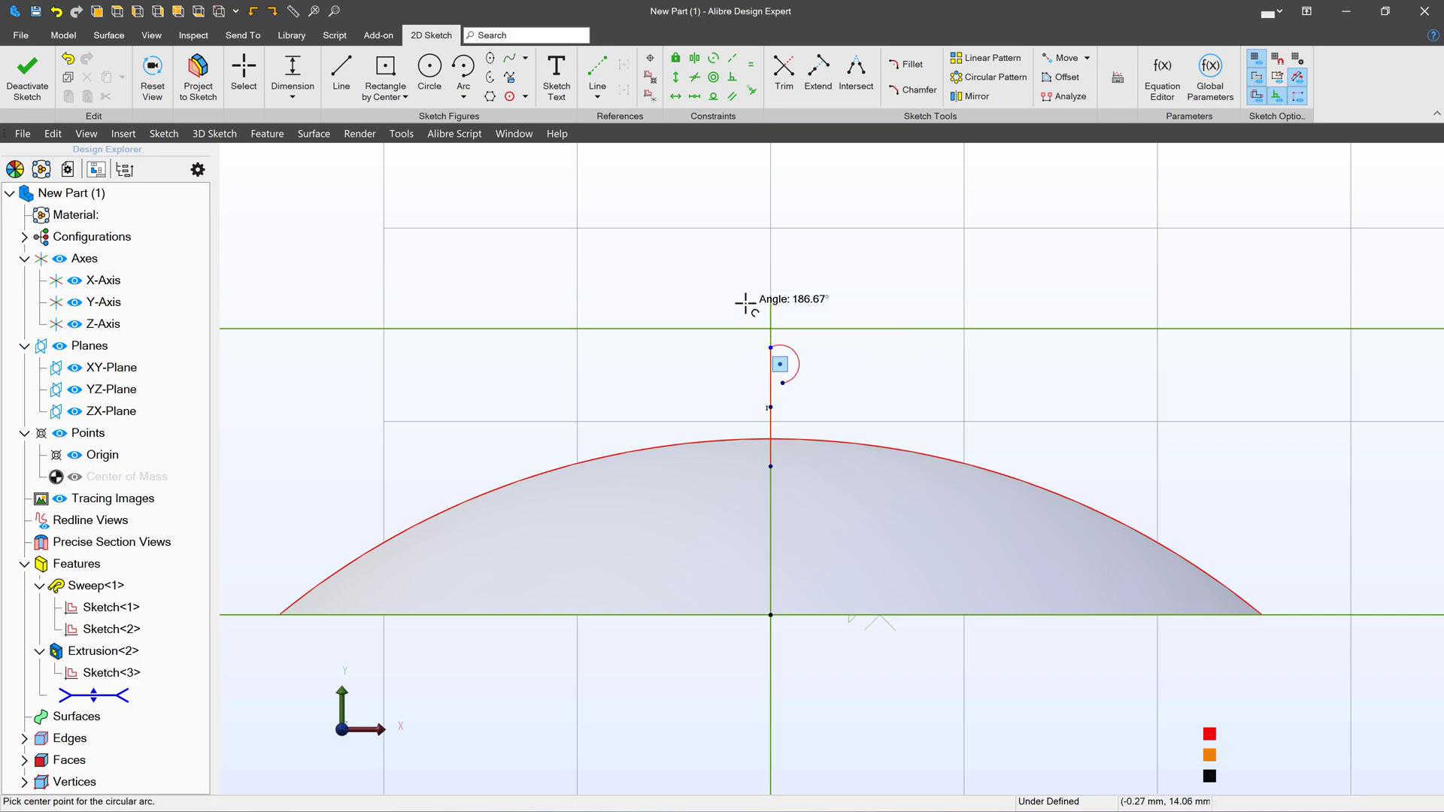
# Close the bristle profile with a vertical line about 4.3 mm long down from the arc's lower end and a short horizontal base line.
pyautogui.click(341, 75)
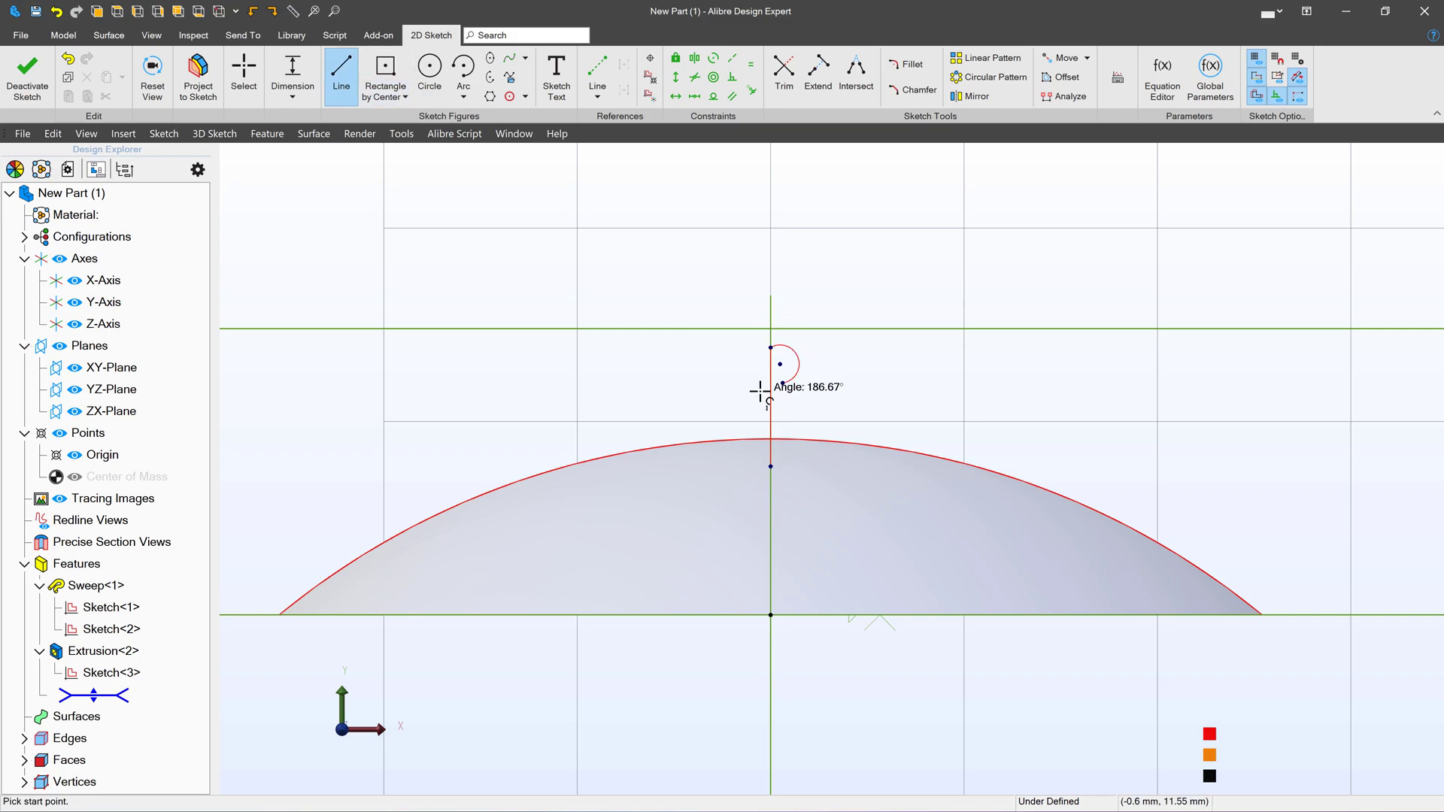
pyautogui.click(783, 383)
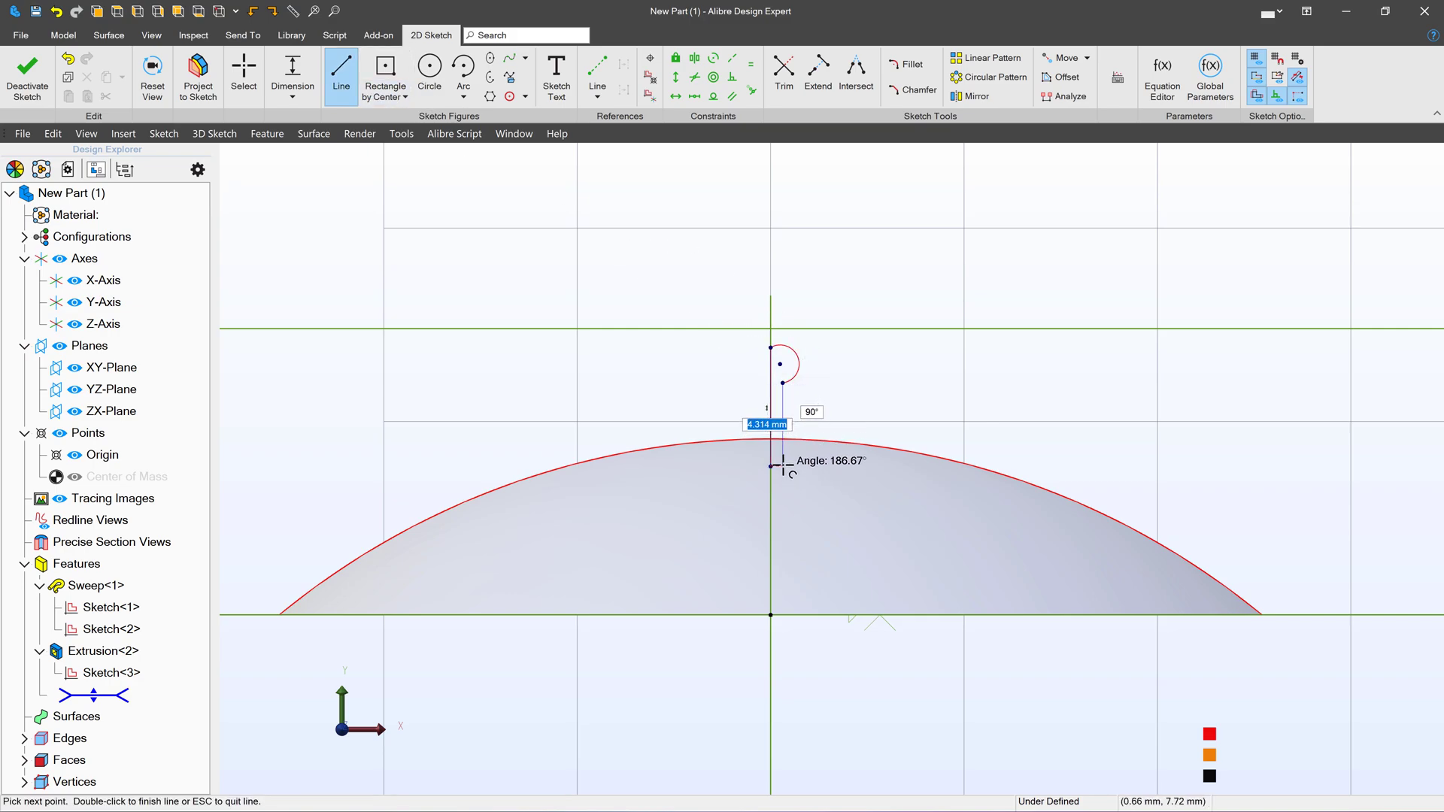
pyautogui.press('Return')
pyautogui.scroll(-2, 817, 527)
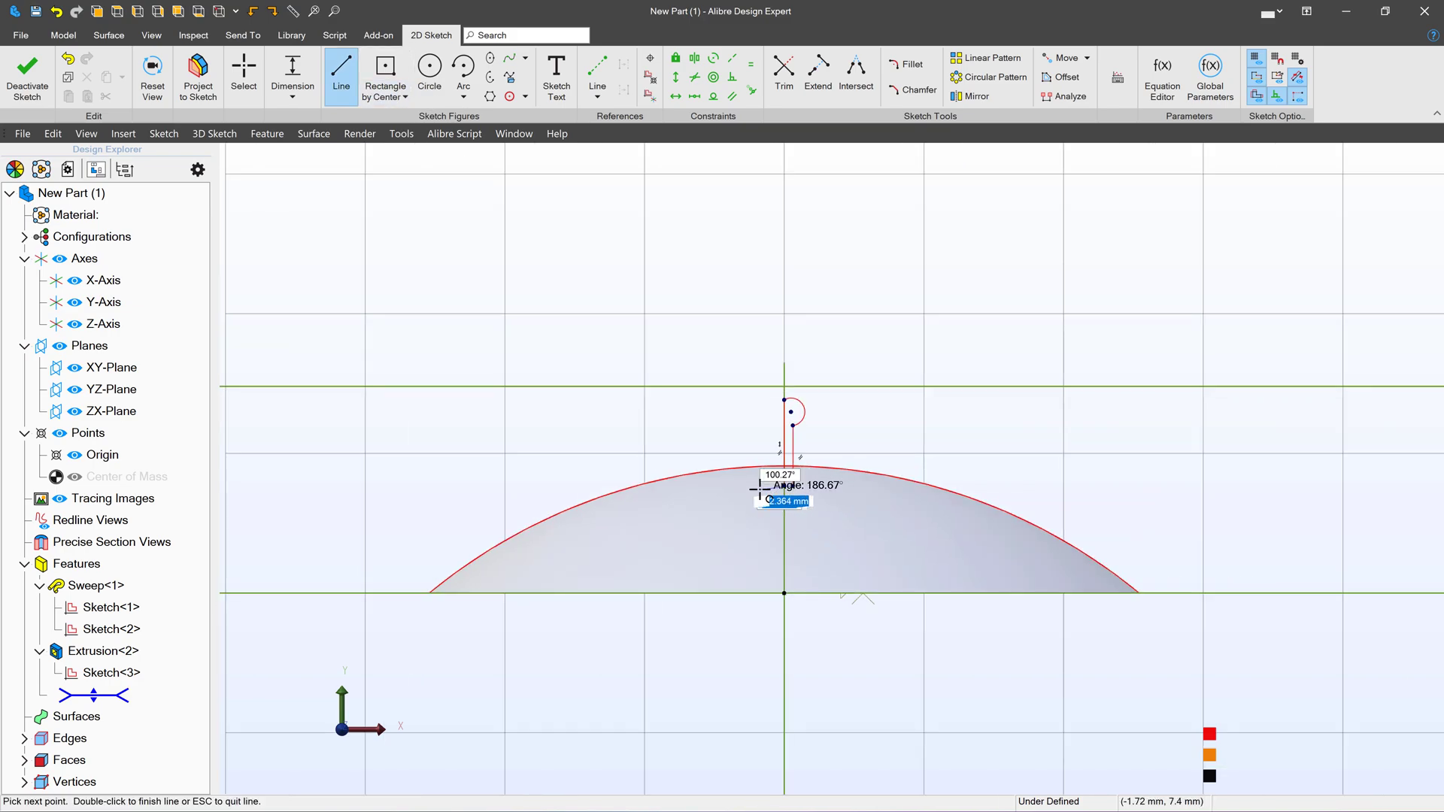
pyautogui.scroll(8, 760, 487)
pyautogui.click(849, 471)
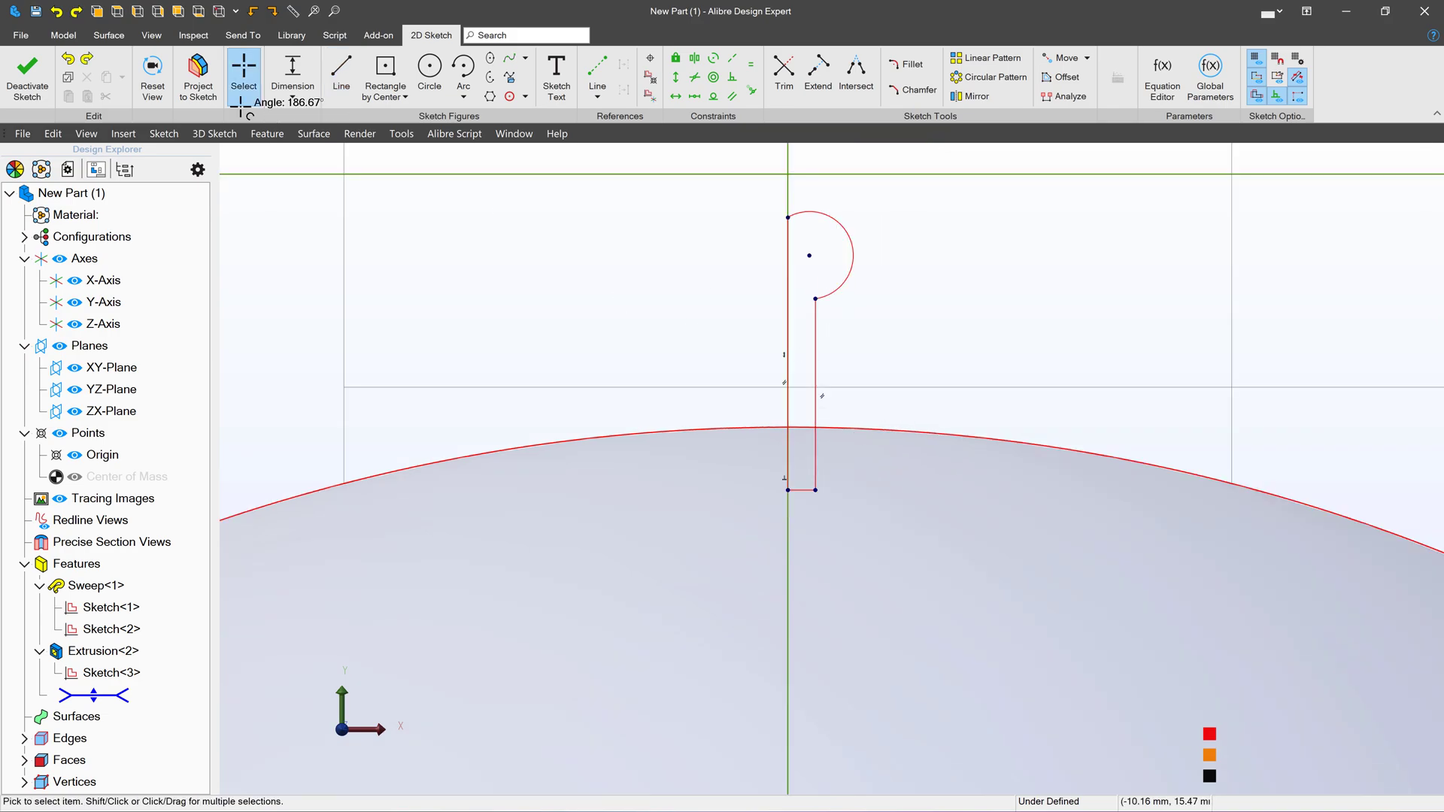
# Dimension the arc's radius as 0.75 mm and the profile's width at the base as 0.2 mm.
pyautogui.click(293, 67)
pyautogui.click(852, 240)
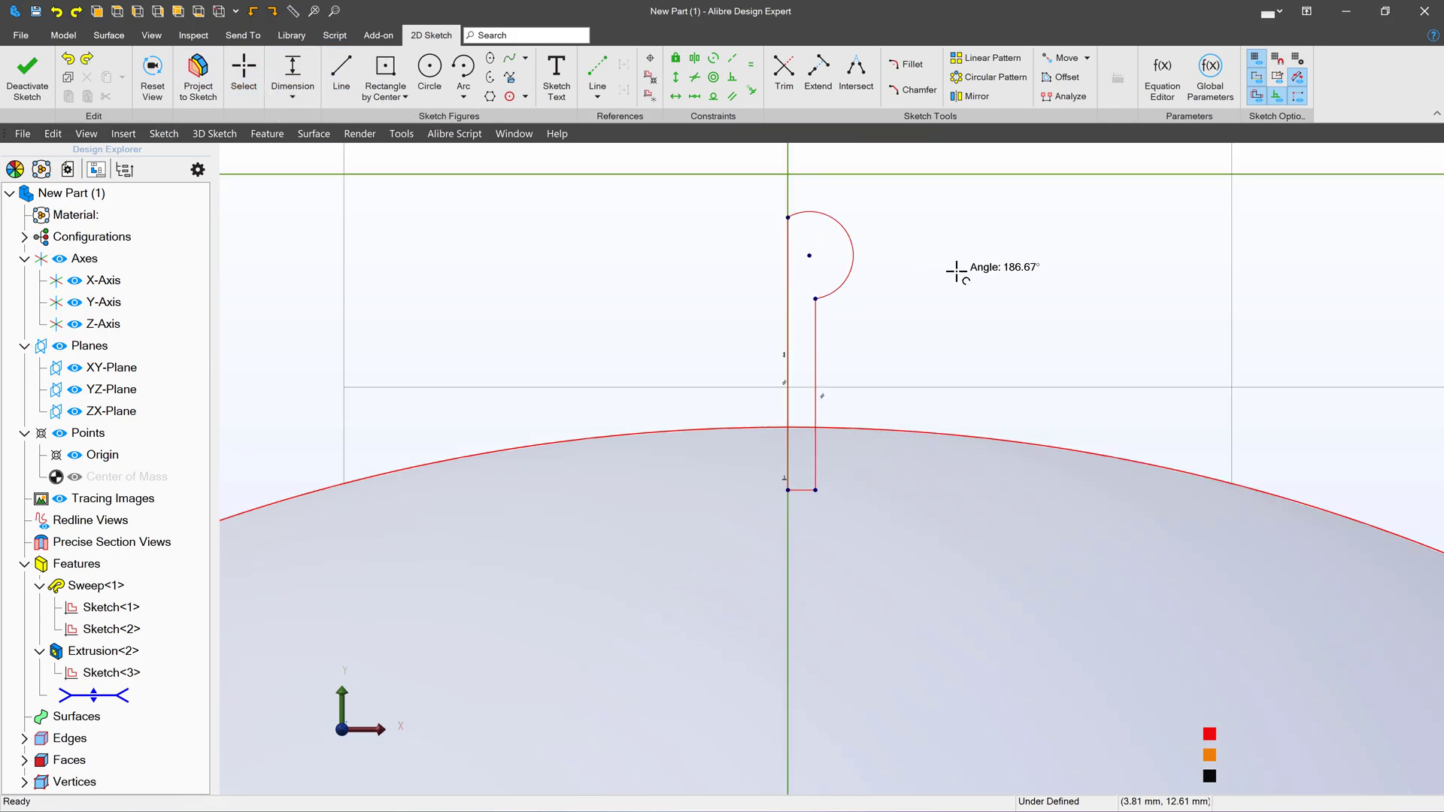
pyautogui.click(926, 243)
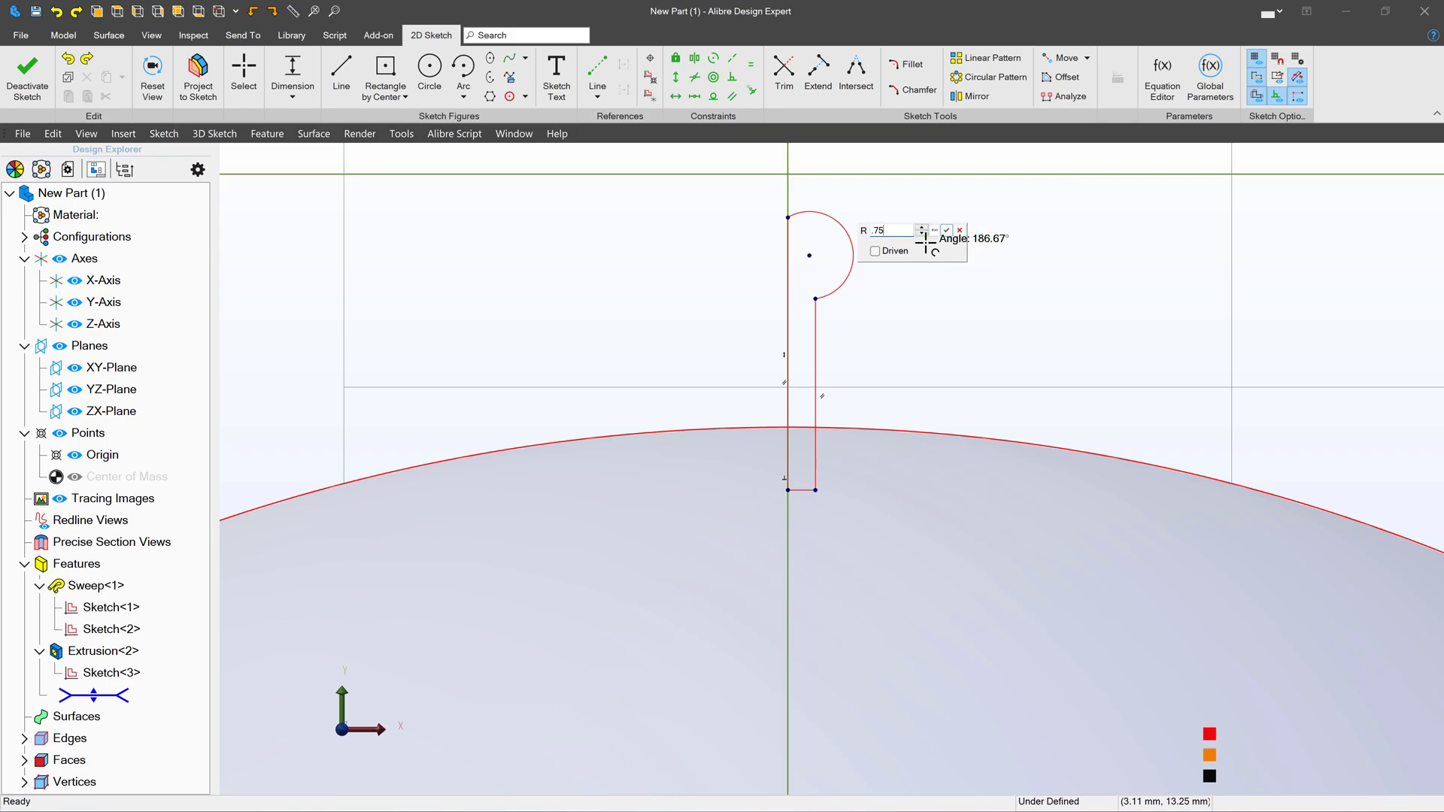
pyautogui.press('Return')
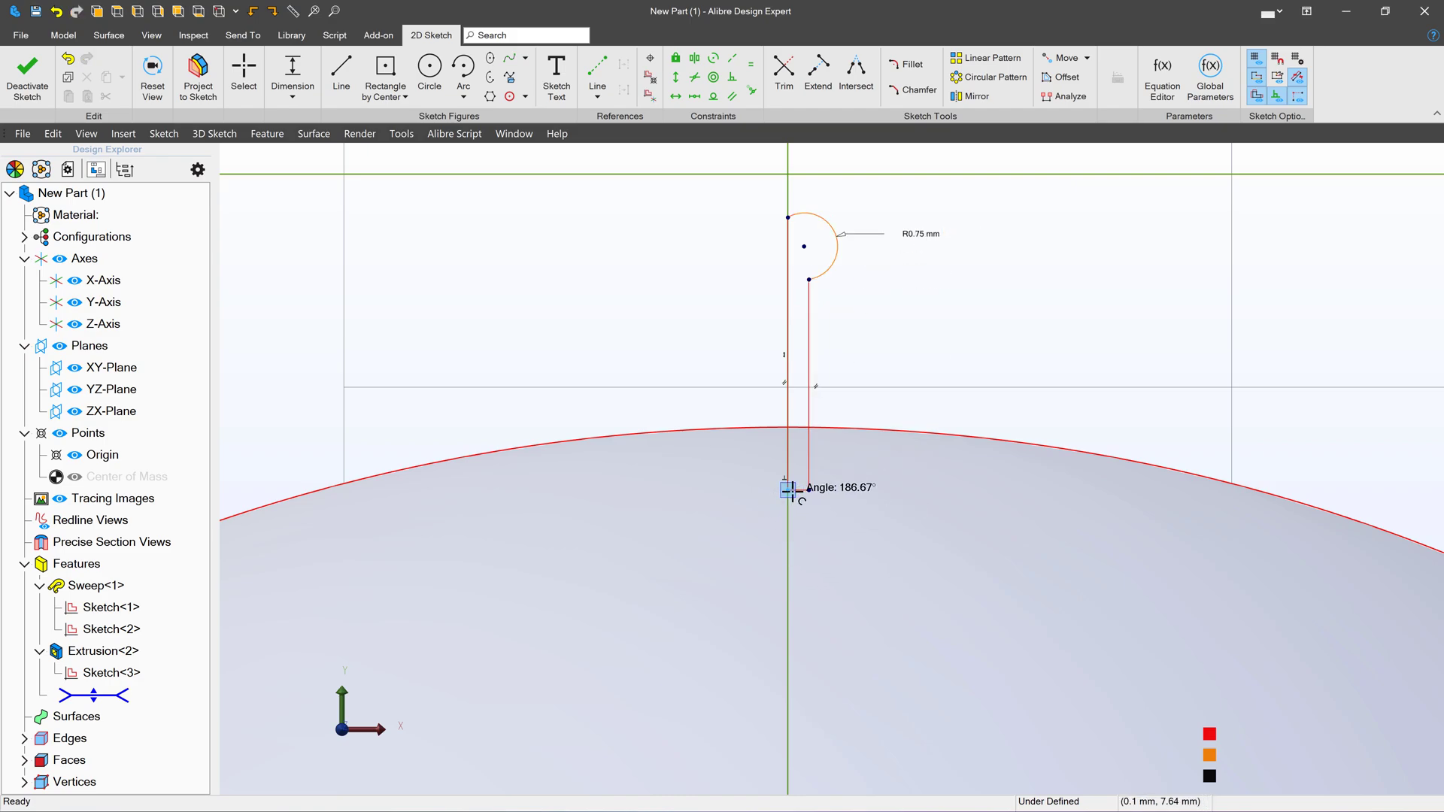
pyautogui.press('Tab')
pyautogui.write('.')
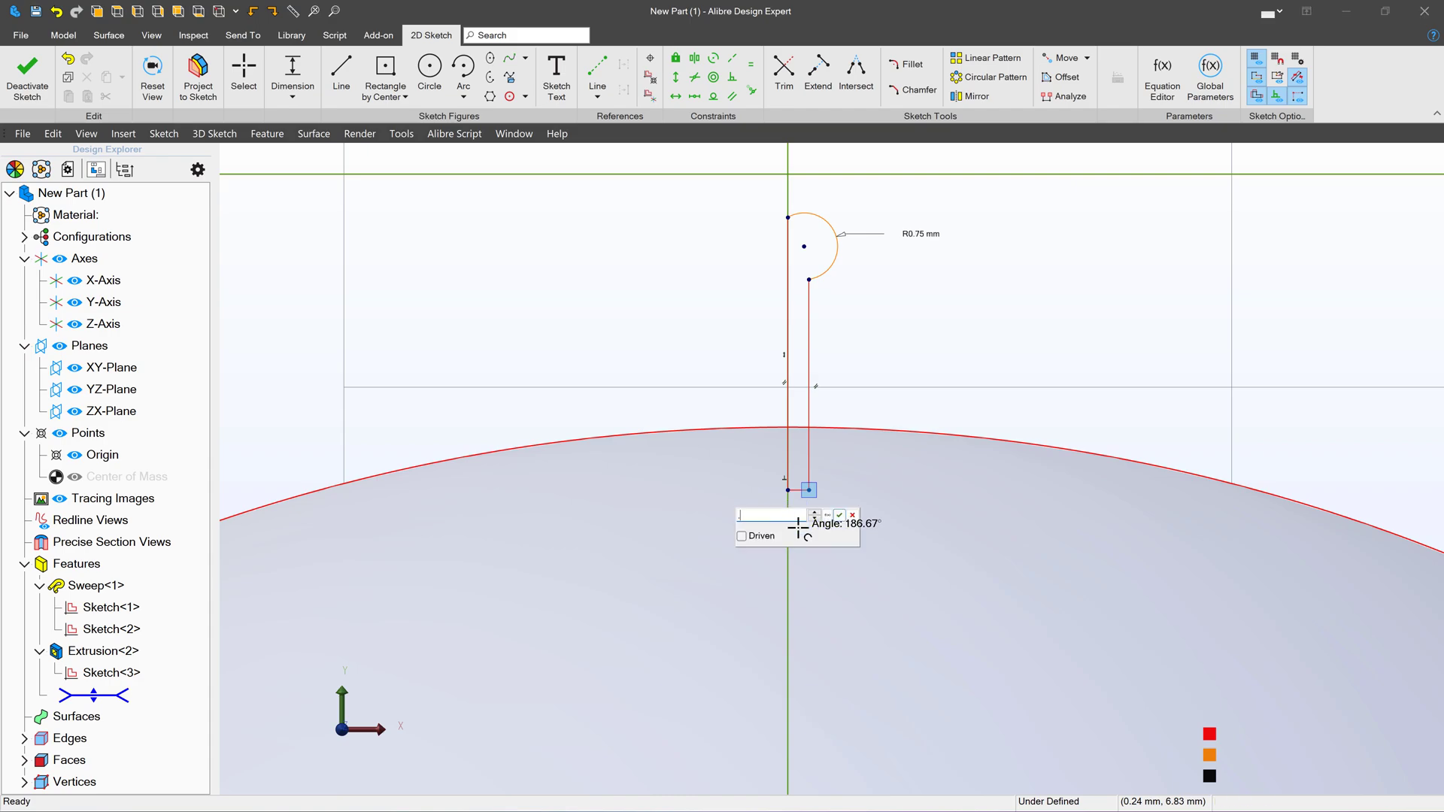
pyautogui.write('2')
pyautogui.press('Return')
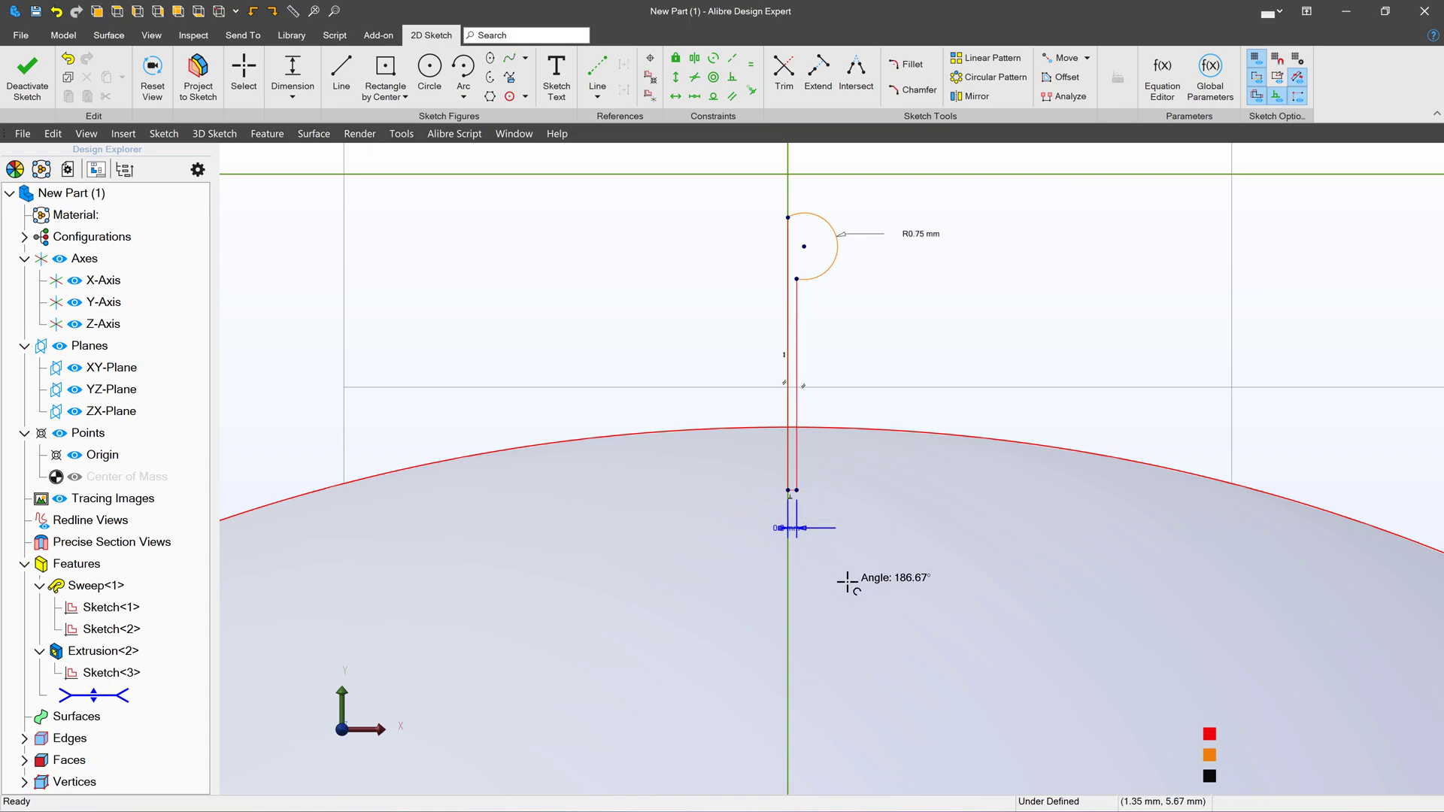
# Dimension the bristle's center line as 8 mm from its lower to its upper endpoint.
pyautogui.click(788, 490)
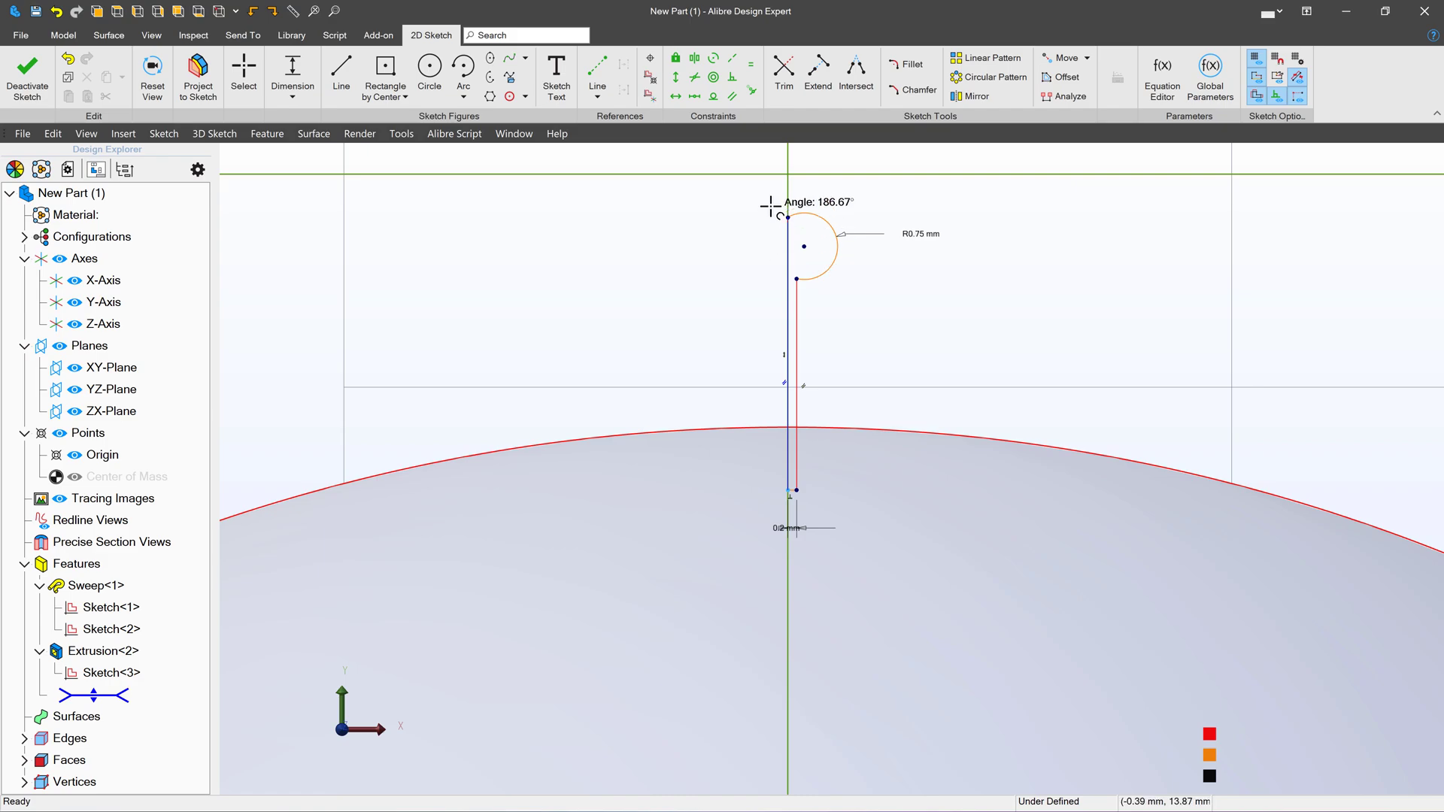
pyautogui.click(786, 218)
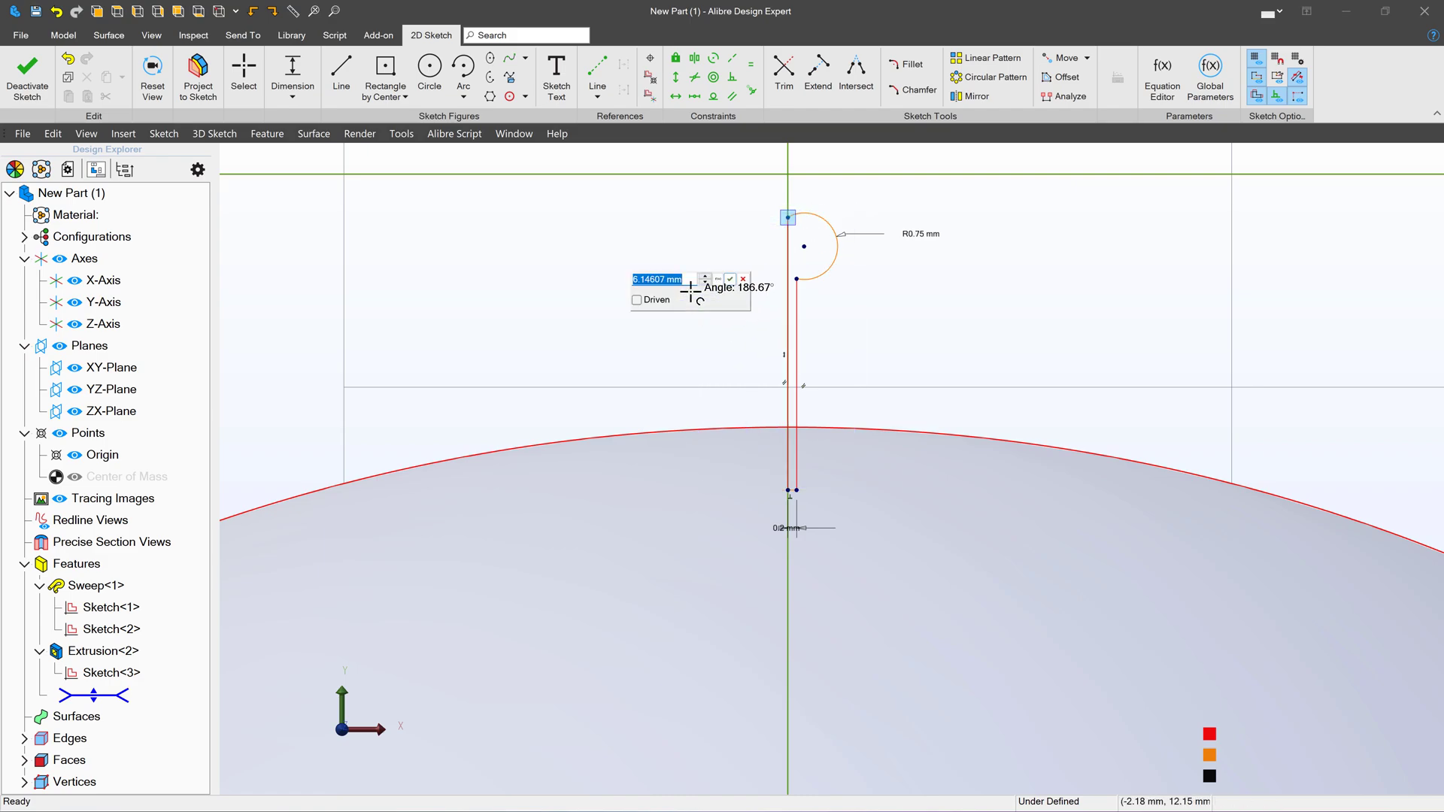
pyautogui.press('Return')
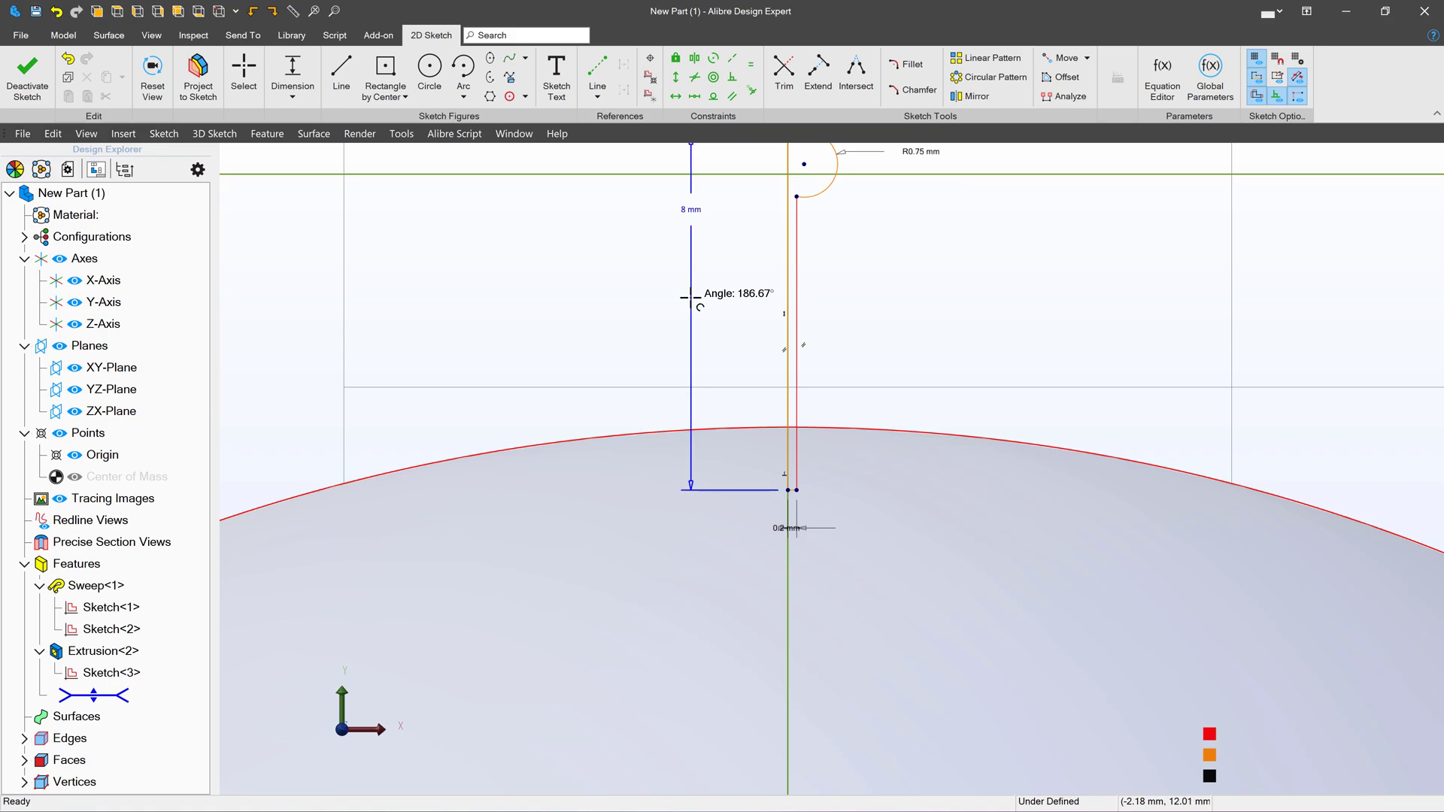
# Apply a coincident constraint between the arc's center point and the bristle's vertical center line.
pyautogui.scroll(-2, 692, 301)
pyautogui.click(733, 96)
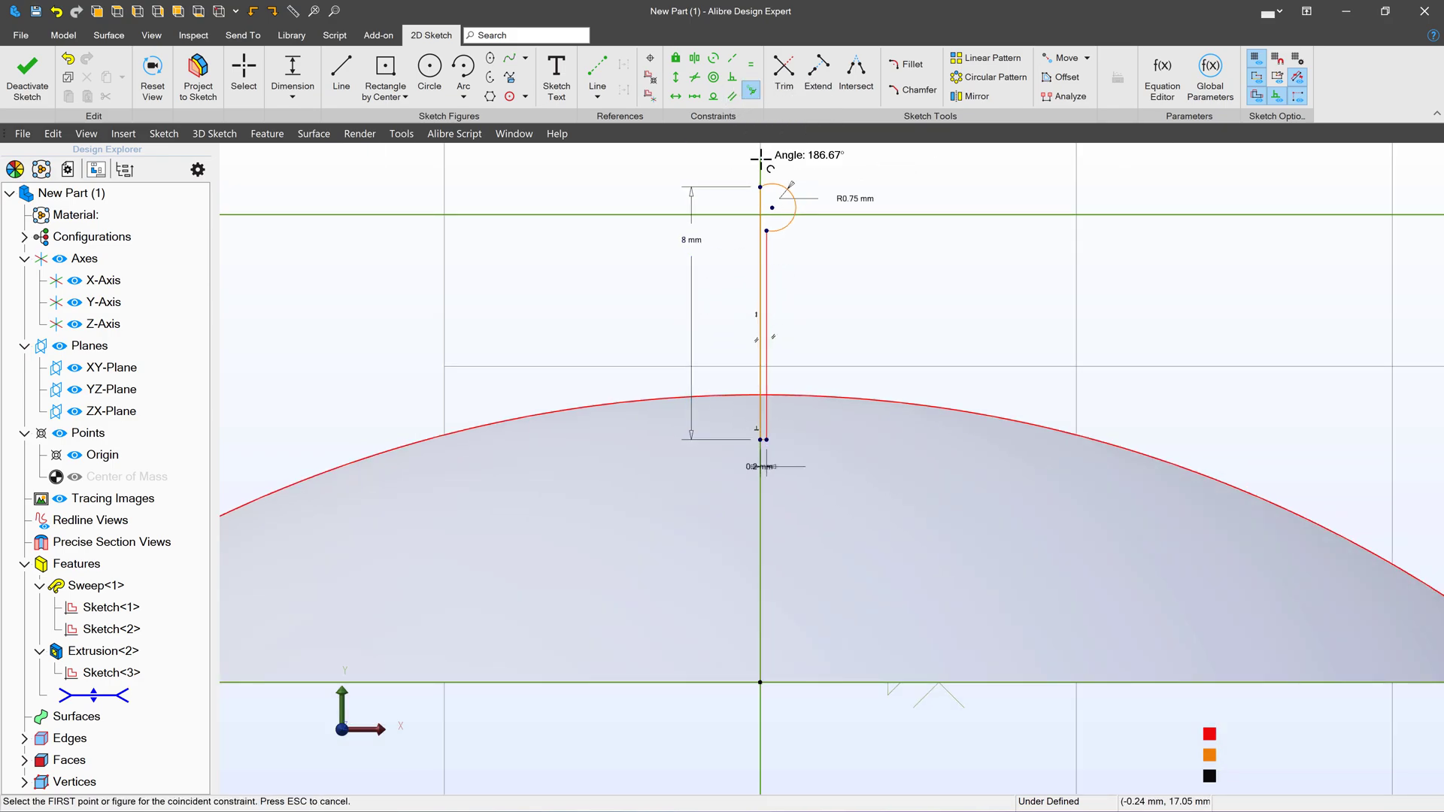
pyautogui.click(771, 199)
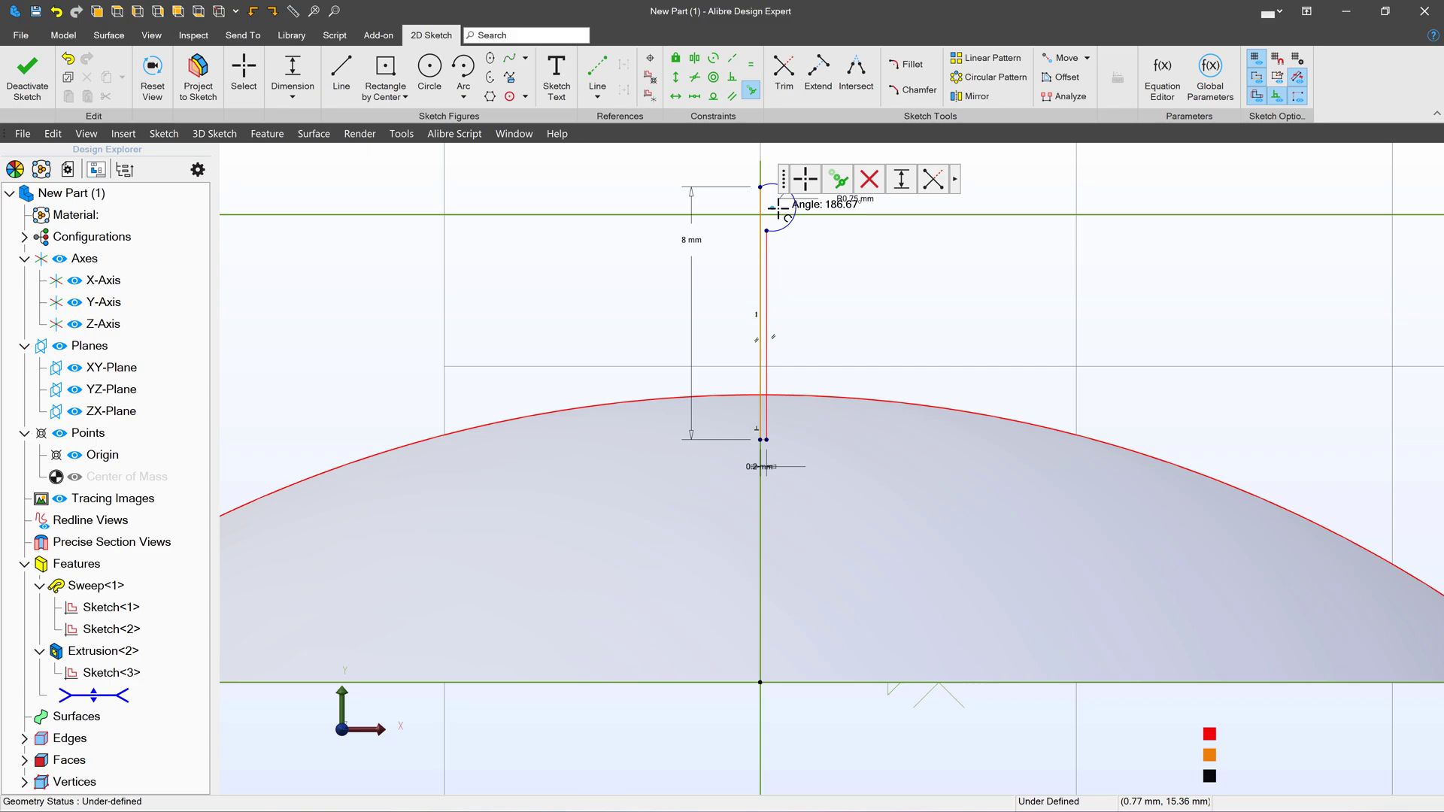
pyautogui.click(761, 204)
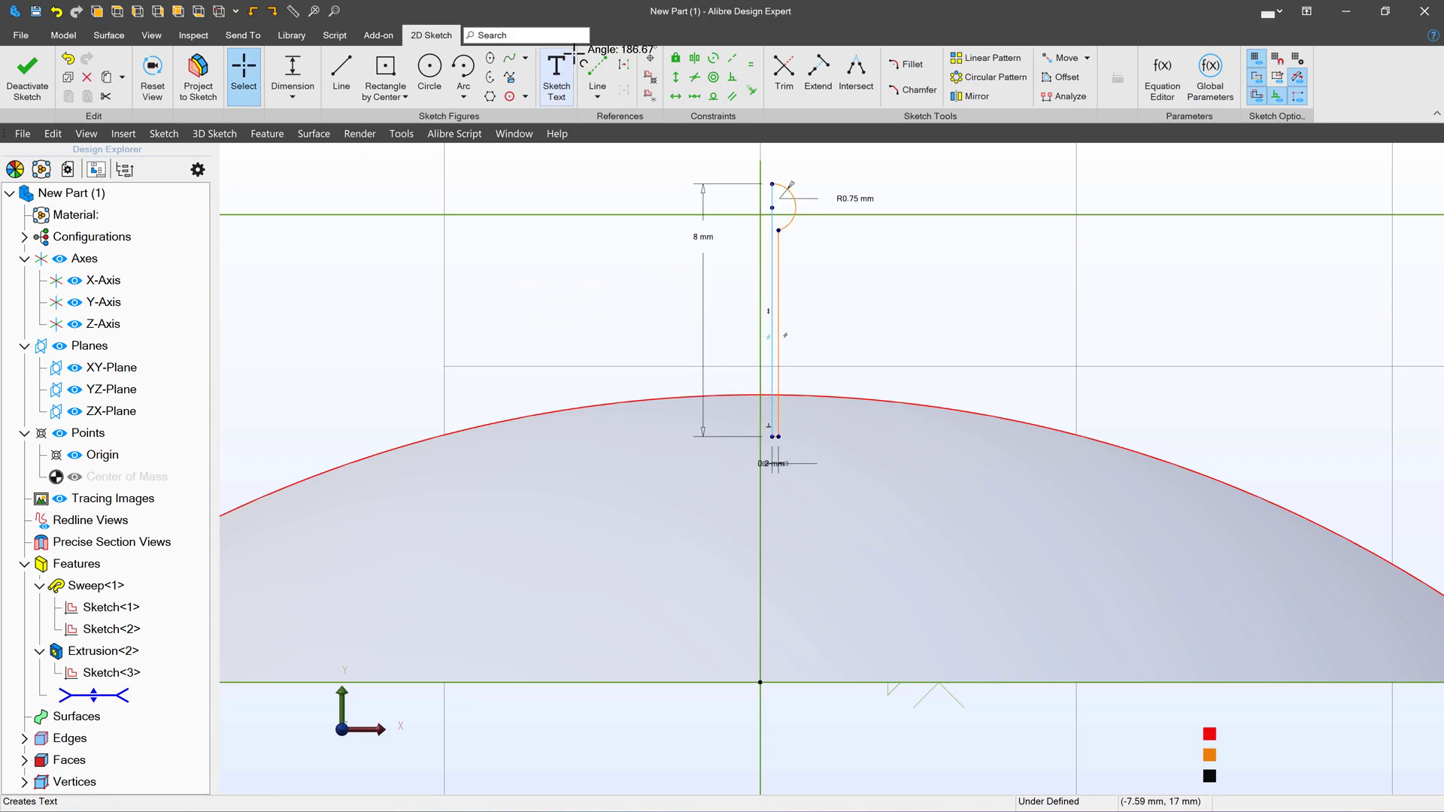
# Apply a vertical constraint between the center line's lower endpoint and the origin.
pyautogui.click(676, 77)
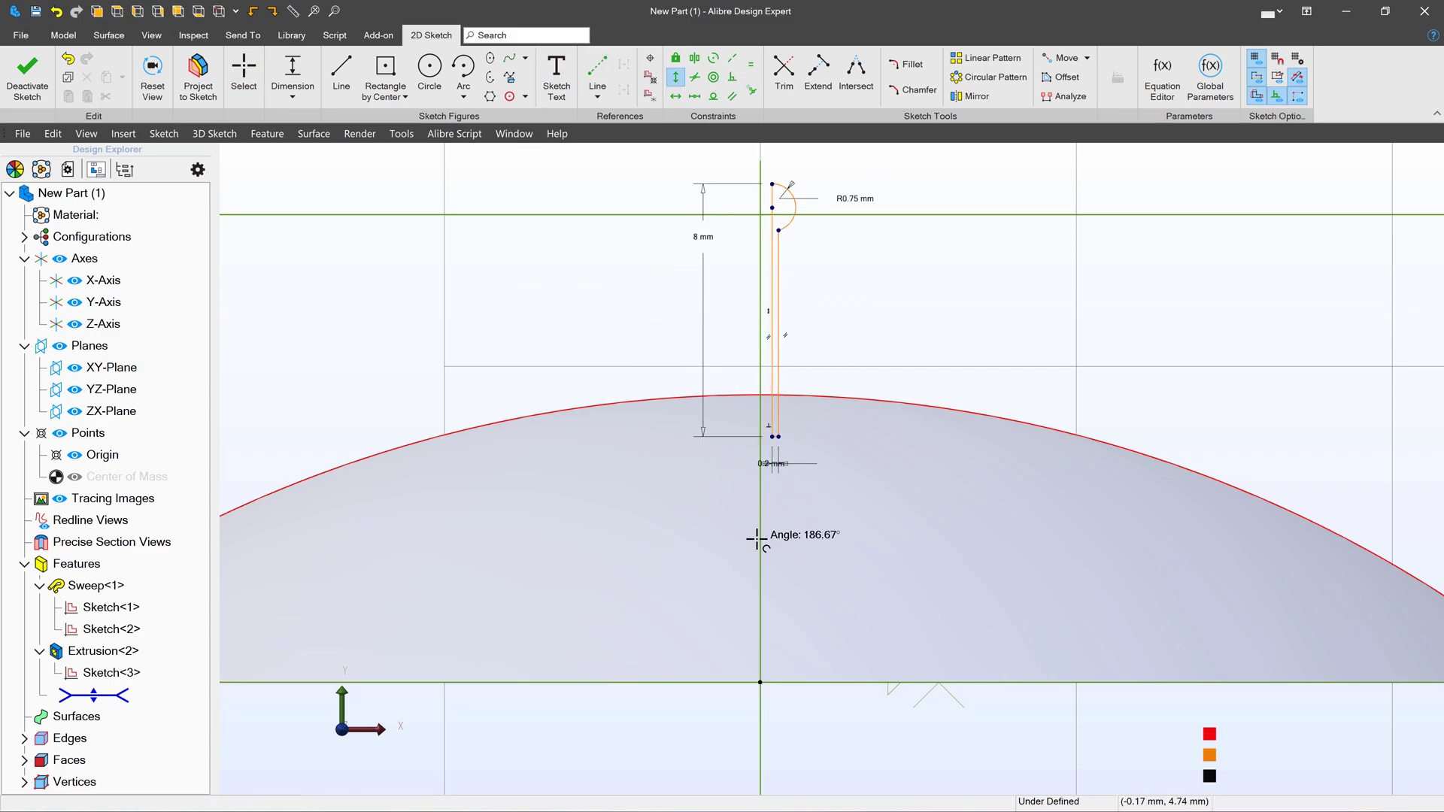
pyautogui.click(773, 436)
pyautogui.click(760, 683)
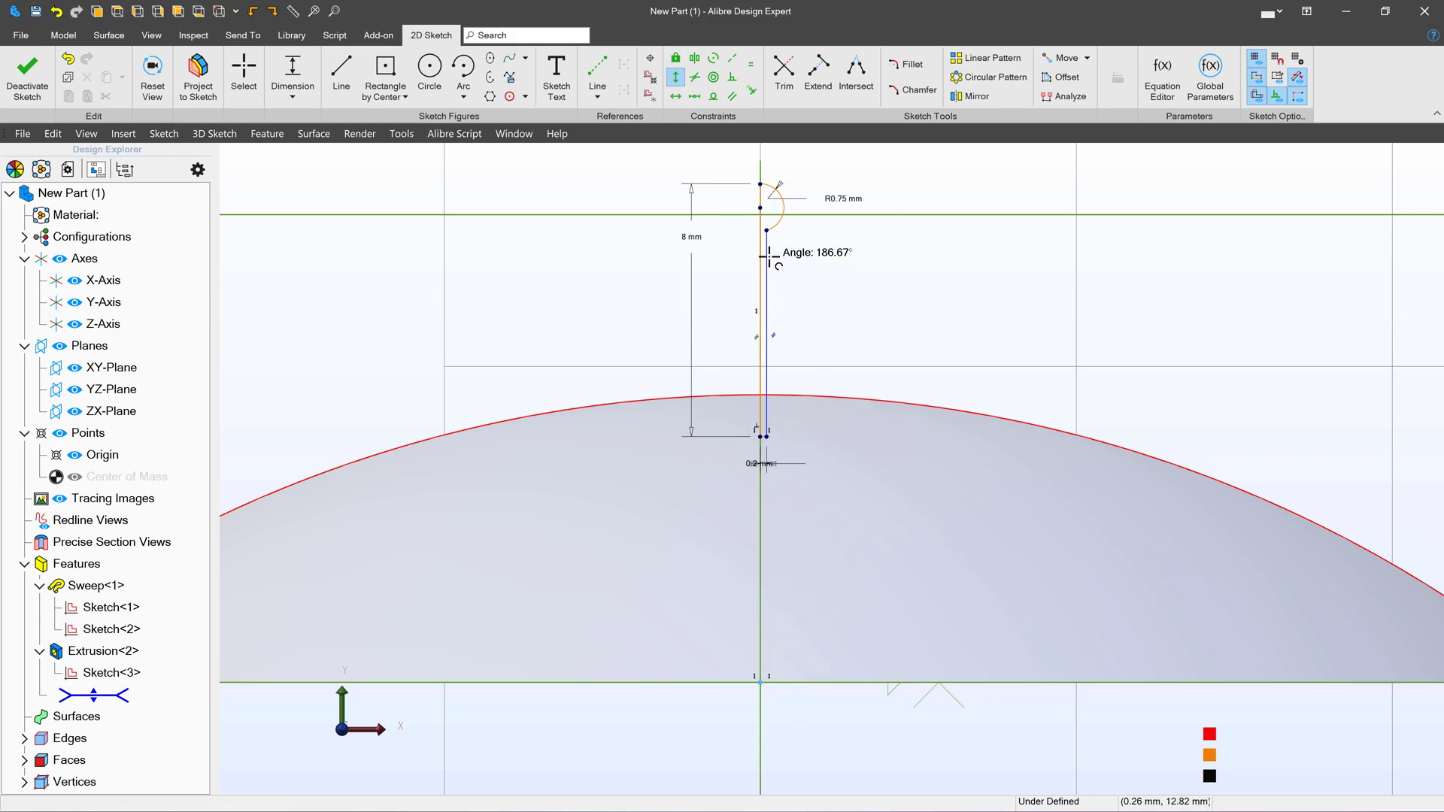
pyautogui.scroll(3, 769, 256)
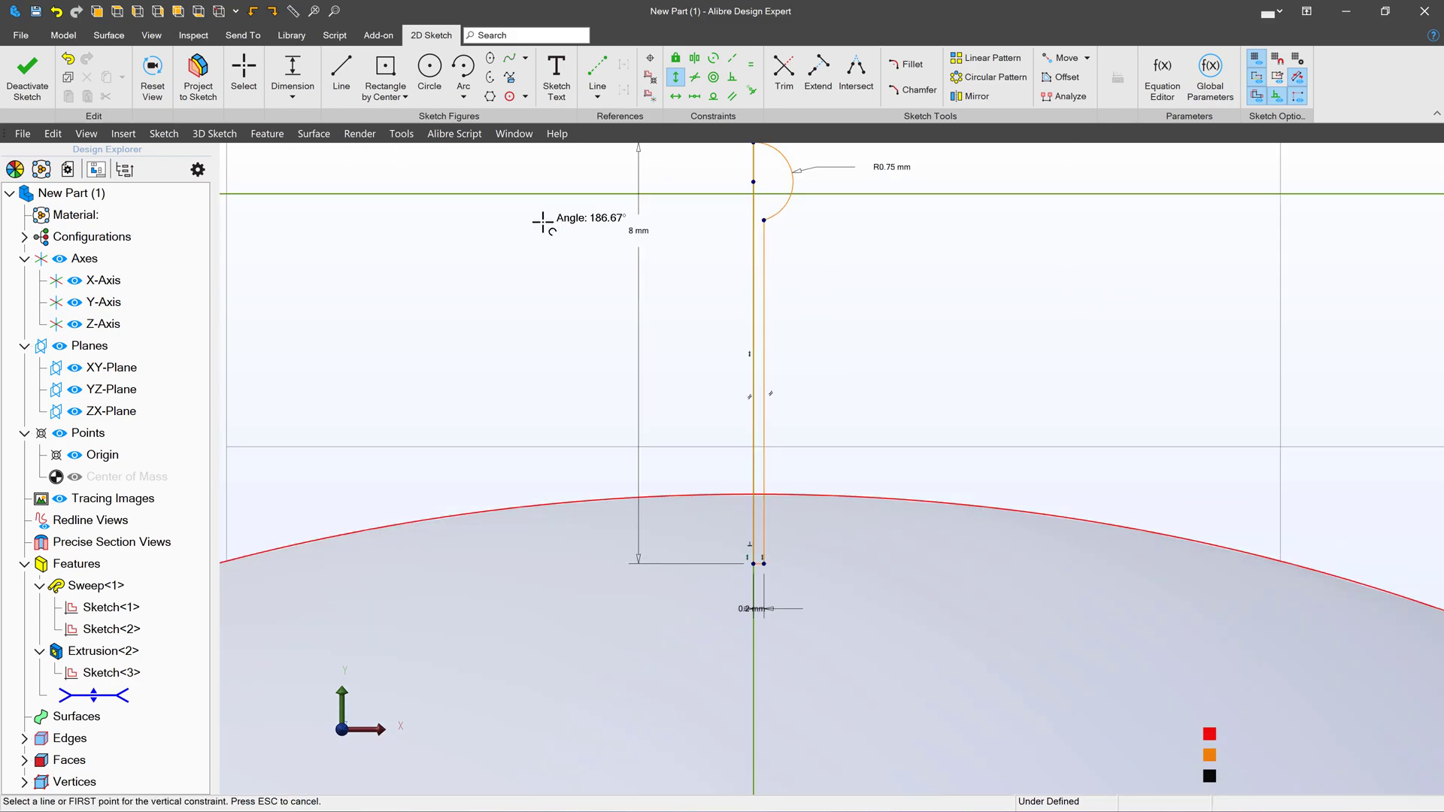
pyautogui.press('Escape')
# Dimension the vertical distance from the origin to the bristle profile's lower end as 8 mm.
pyautogui.scroll(-3, 527, 233)
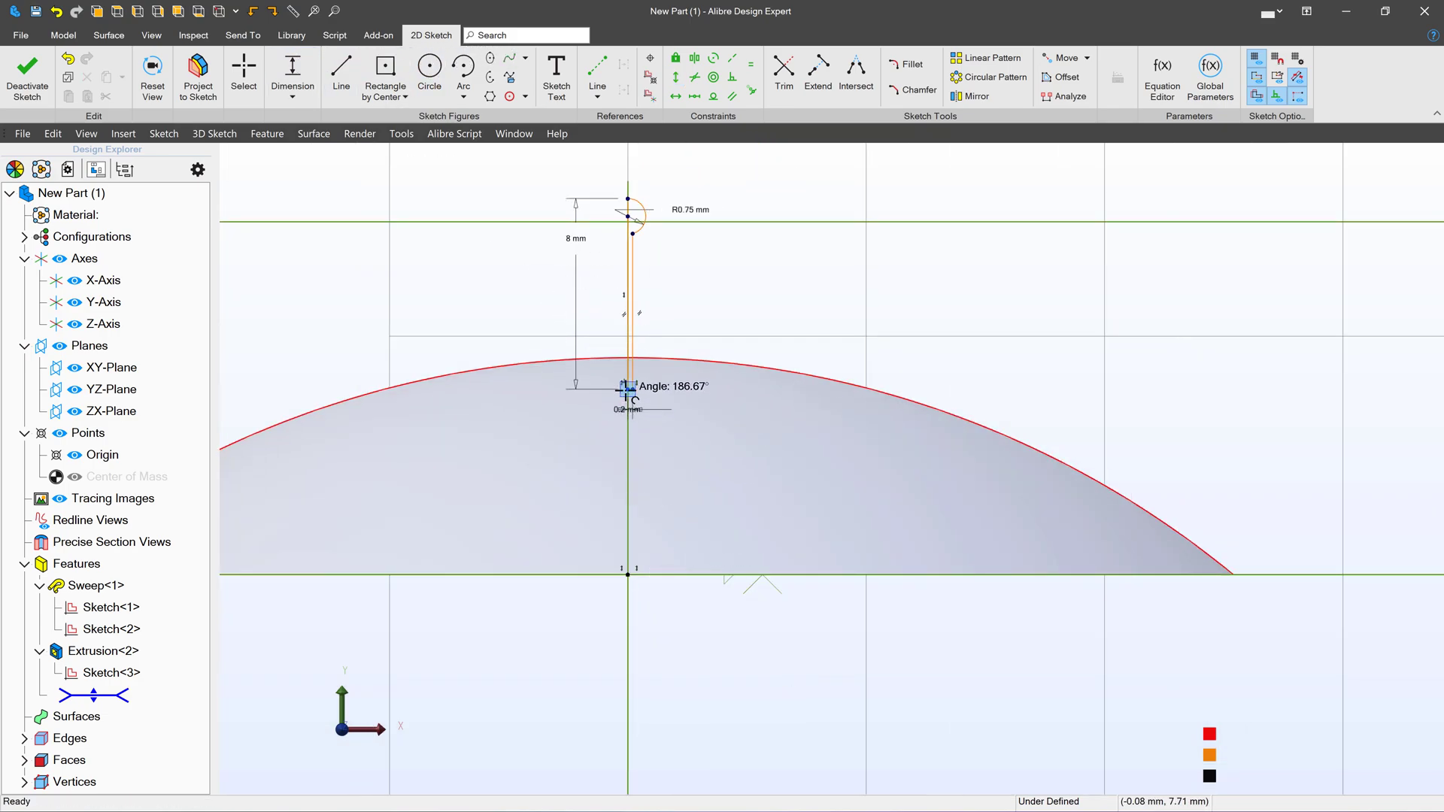
pyautogui.click(628, 389)
pyautogui.click(545, 444)
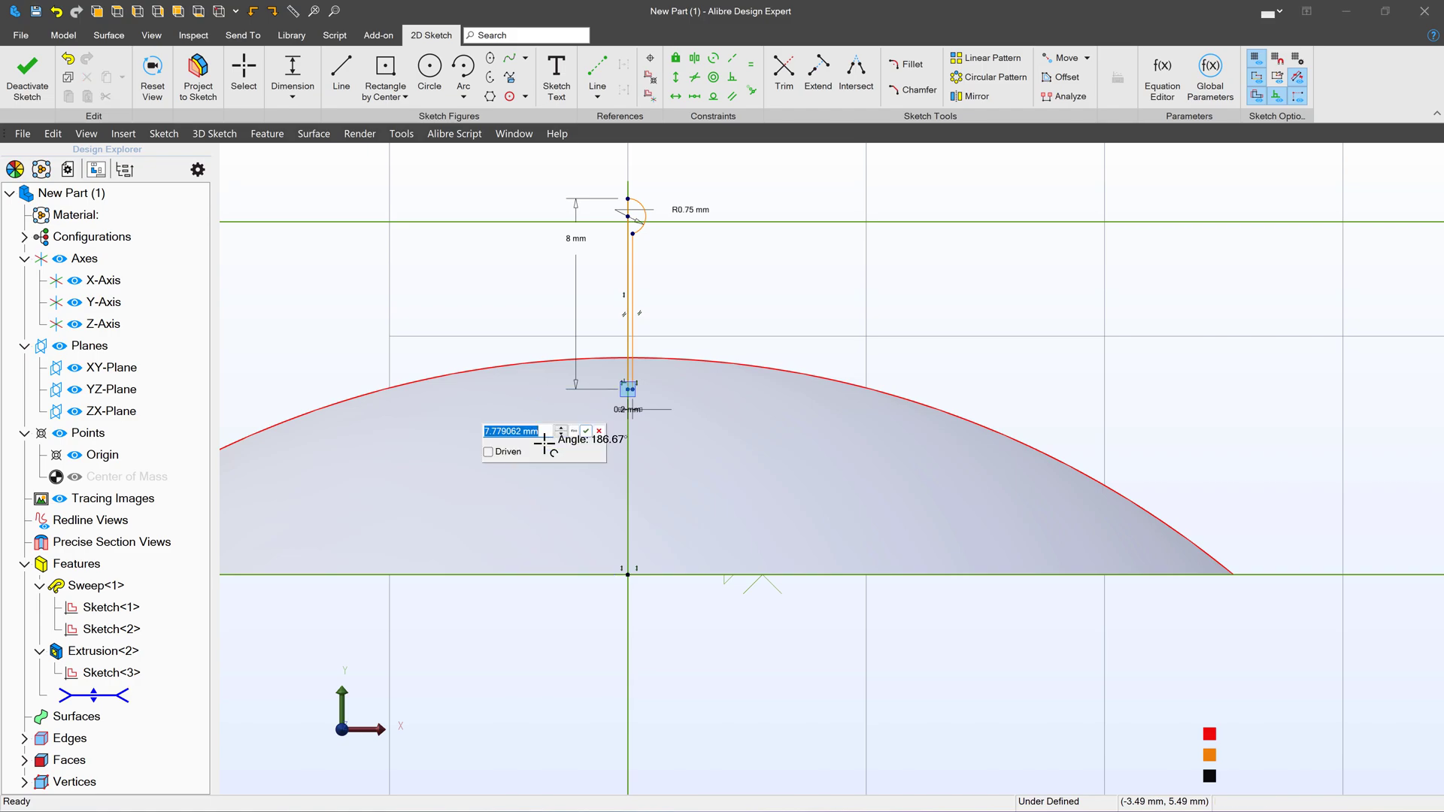
pyautogui.press('Return')
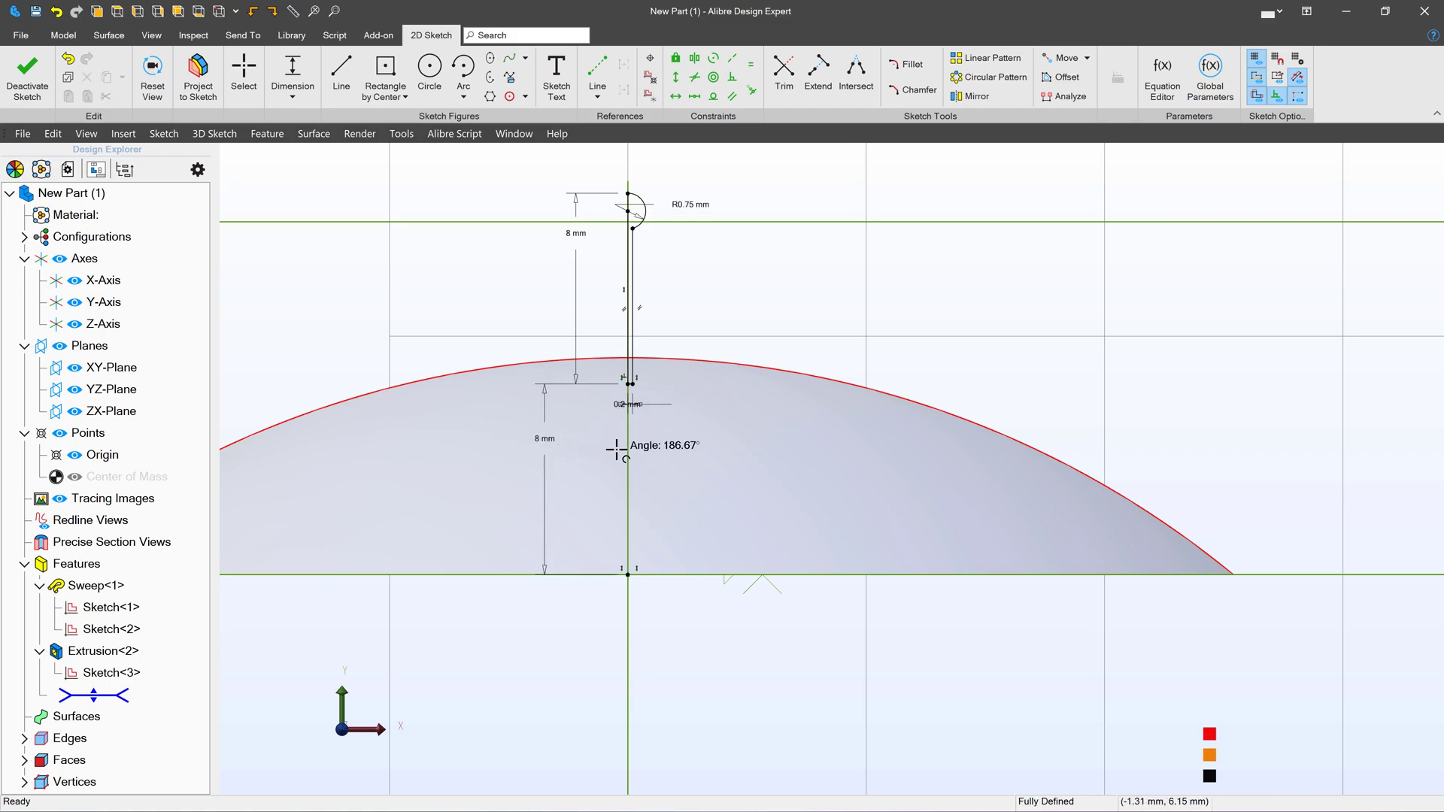
# Finish the bristle sketch and revolve it as a boss through 360° about the Y-Axis.
pyautogui.click(27, 75)
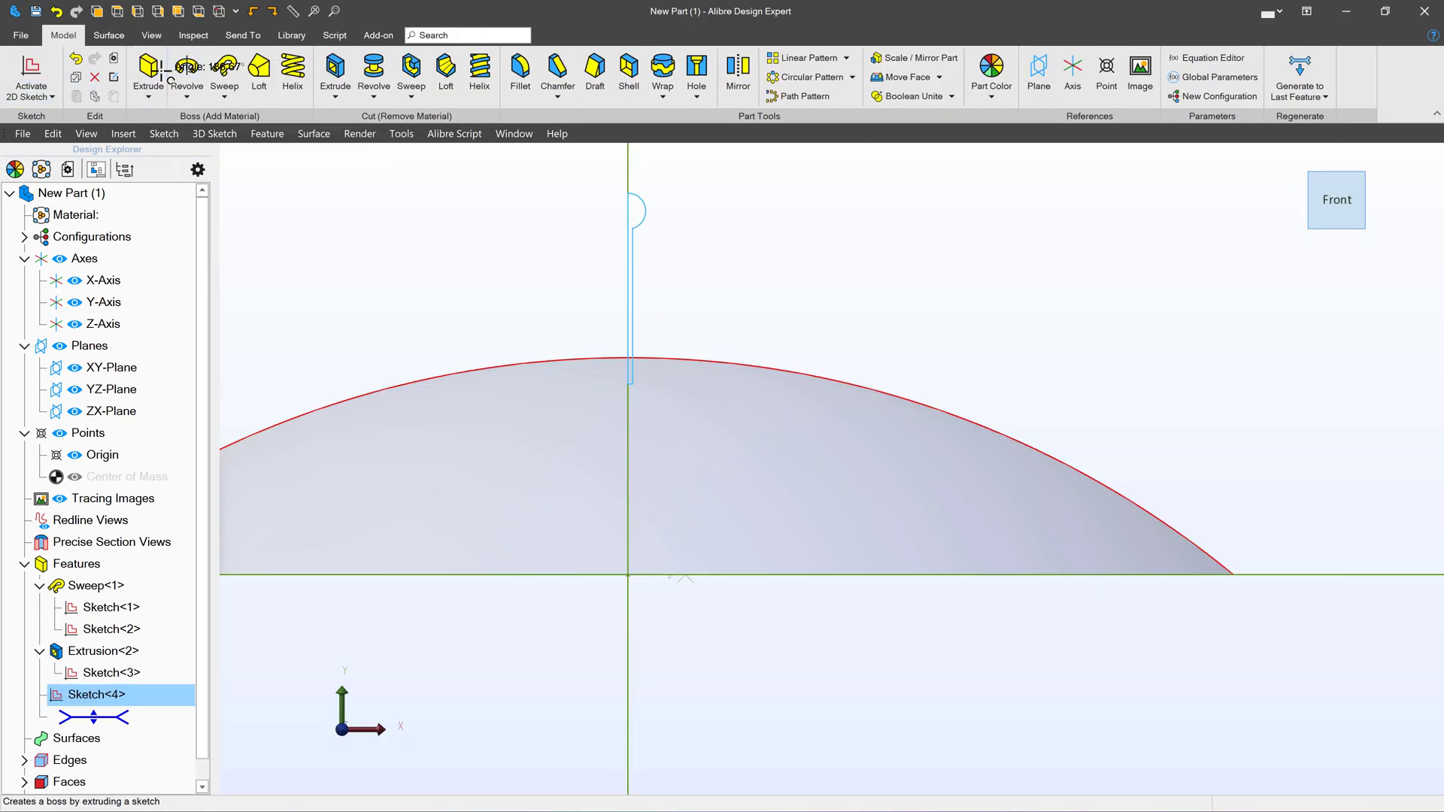
pyautogui.click(187, 69)
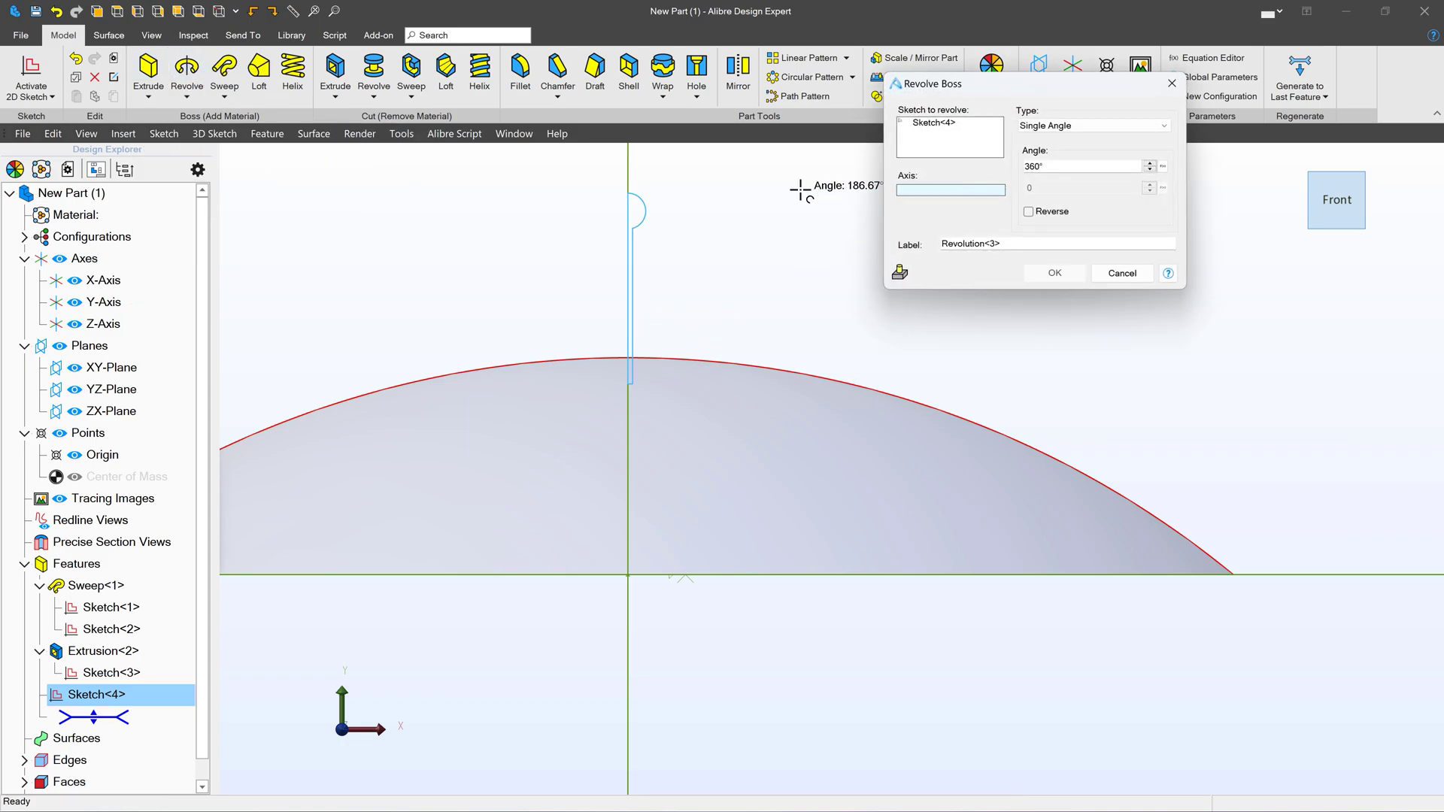
pyautogui.click(629, 167)
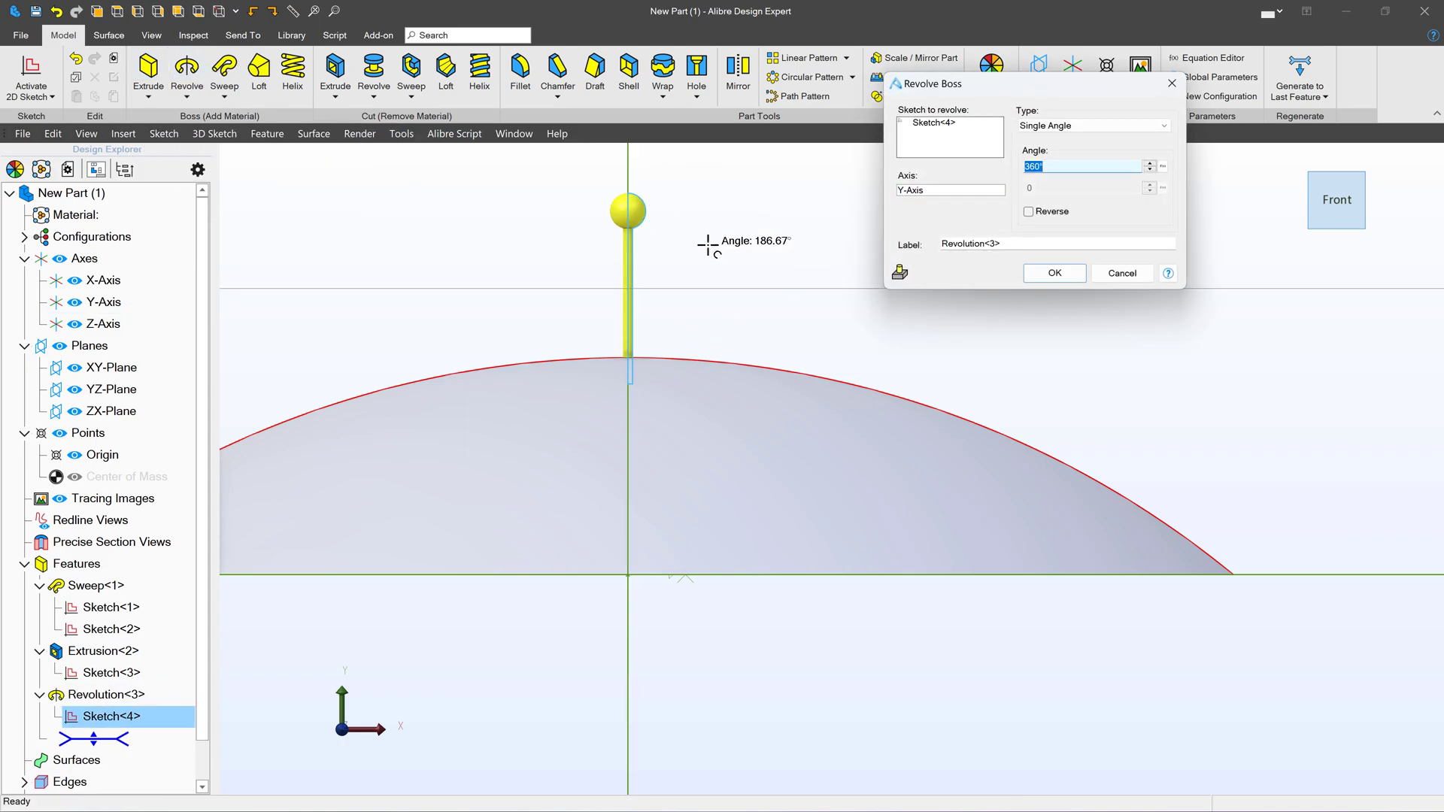
pyautogui.click(1037, 277)
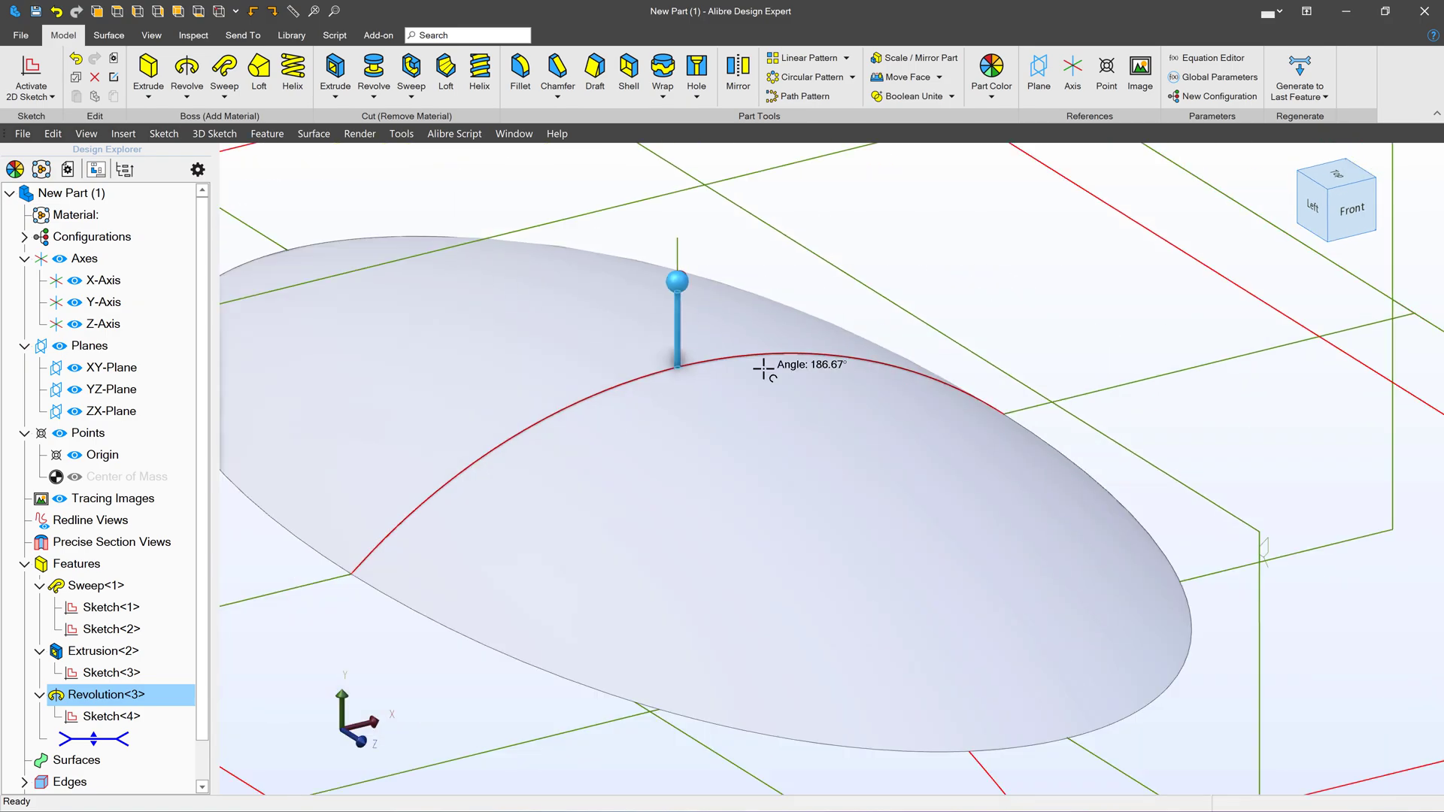
pyautogui.scroll(-1, 763, 369)
pyautogui.click(786, 239)
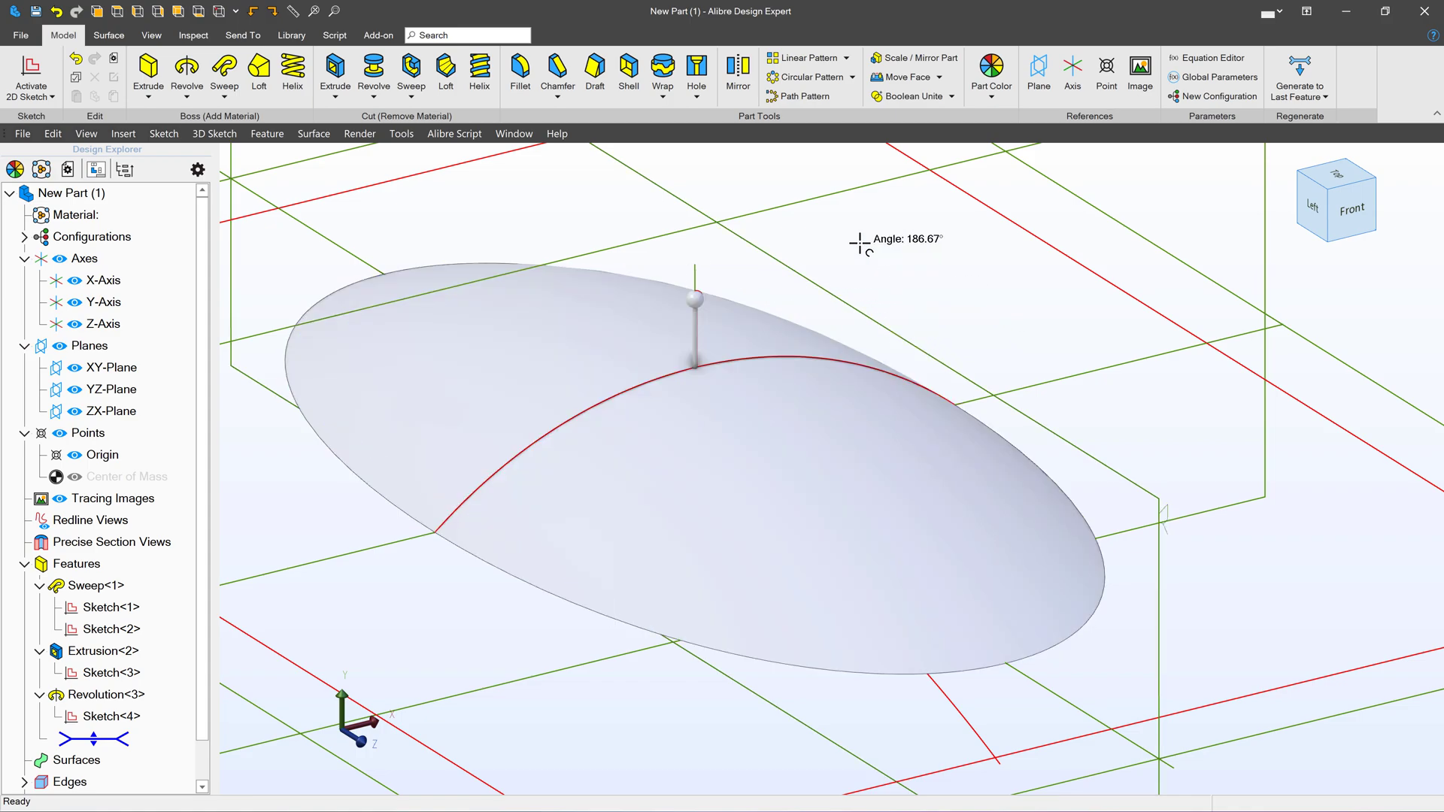
pyautogui.click(812, 100)
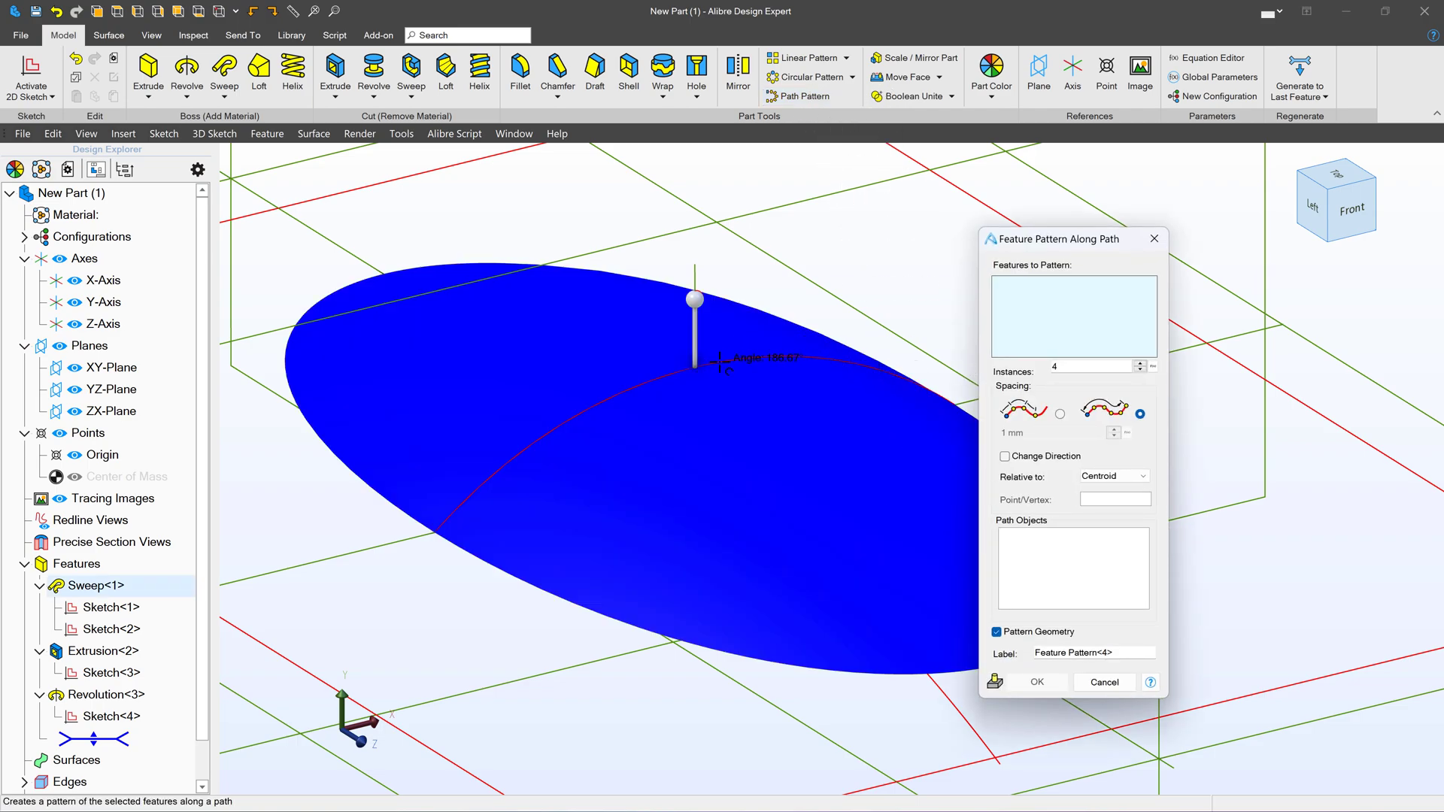
pyautogui.click(1106, 681)
# Start a 2D sketch on the XY-Plane and project the body's circular arc into it as a reference figure.
pyautogui.scroll(-5, 858, 467)
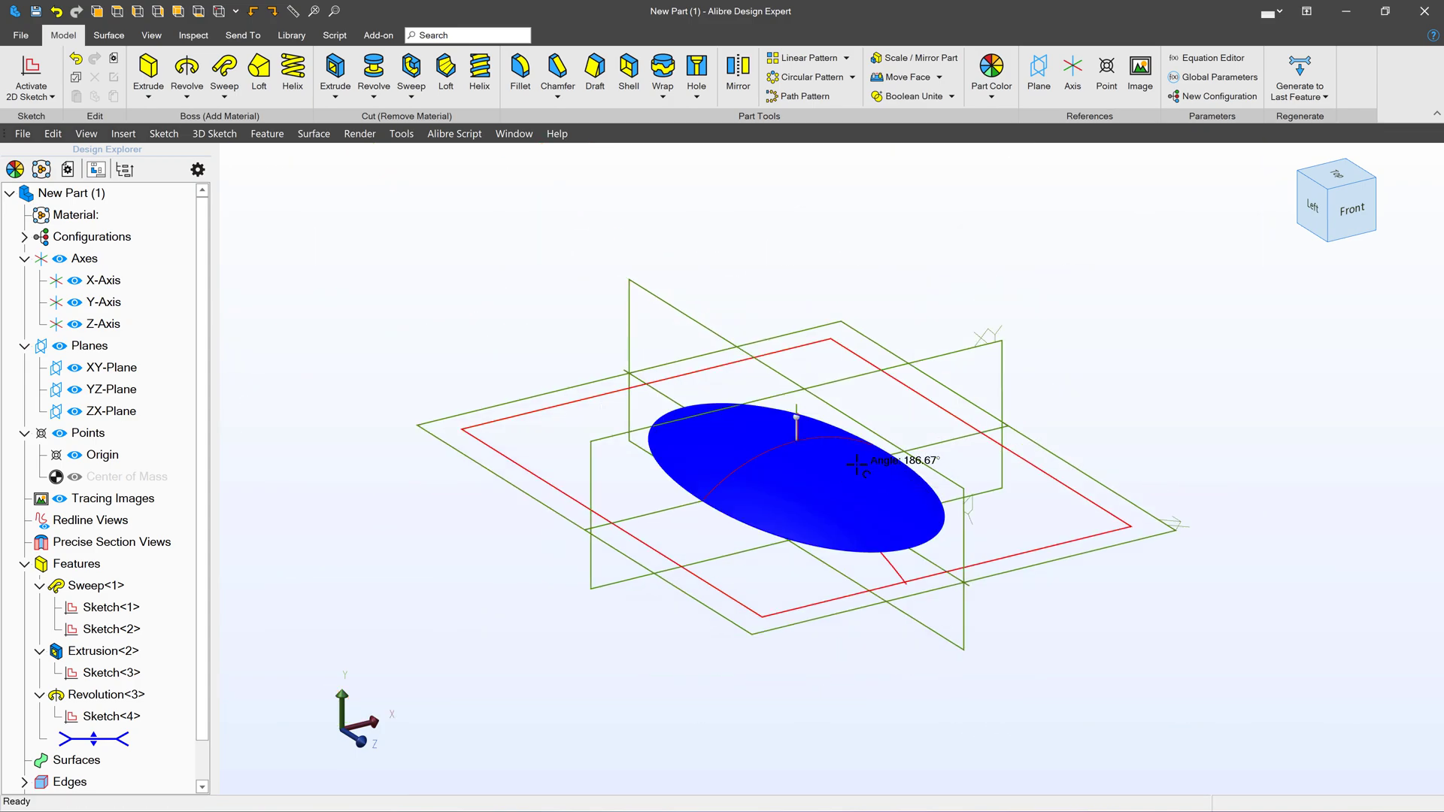
pyautogui.click(903, 364)
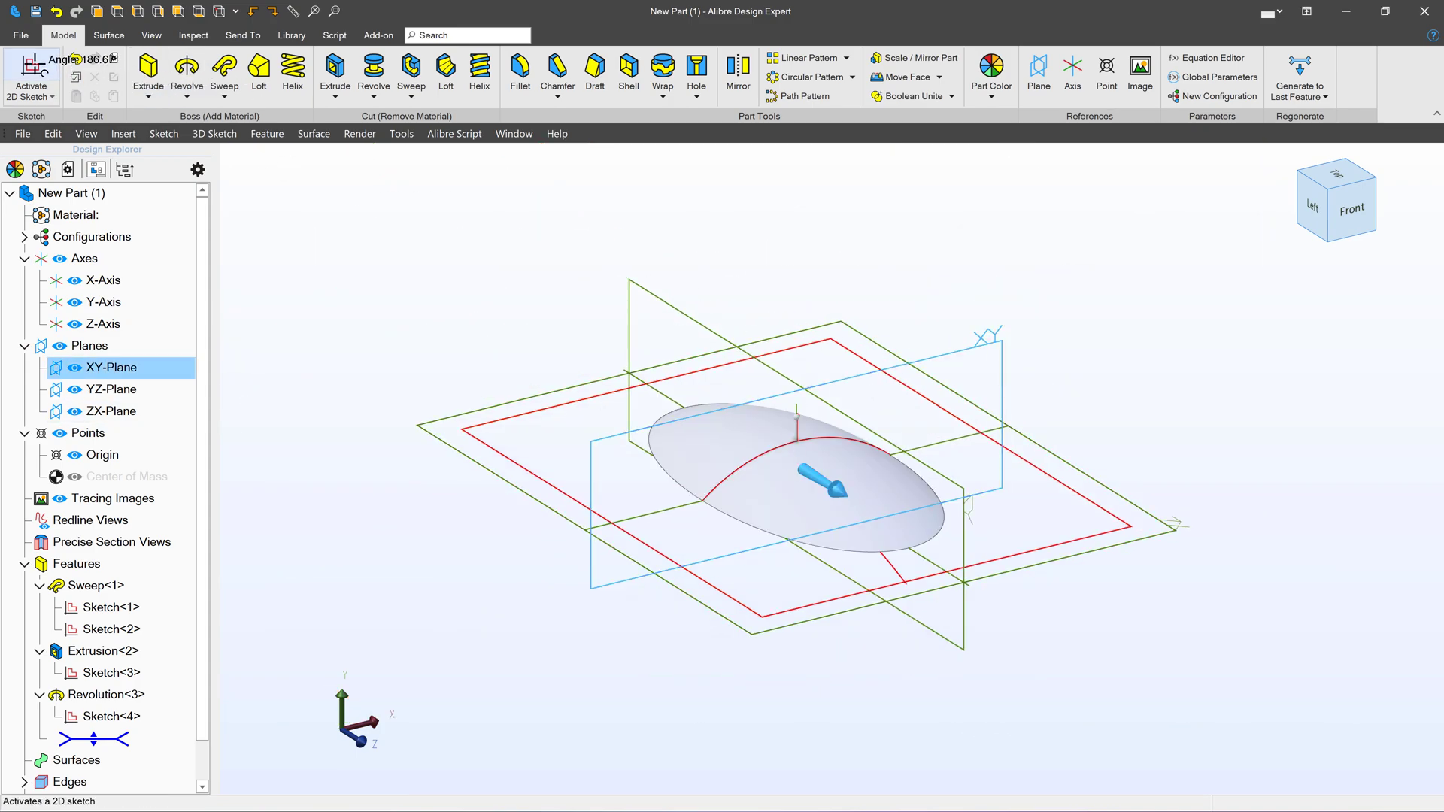
pyautogui.click(34, 64)
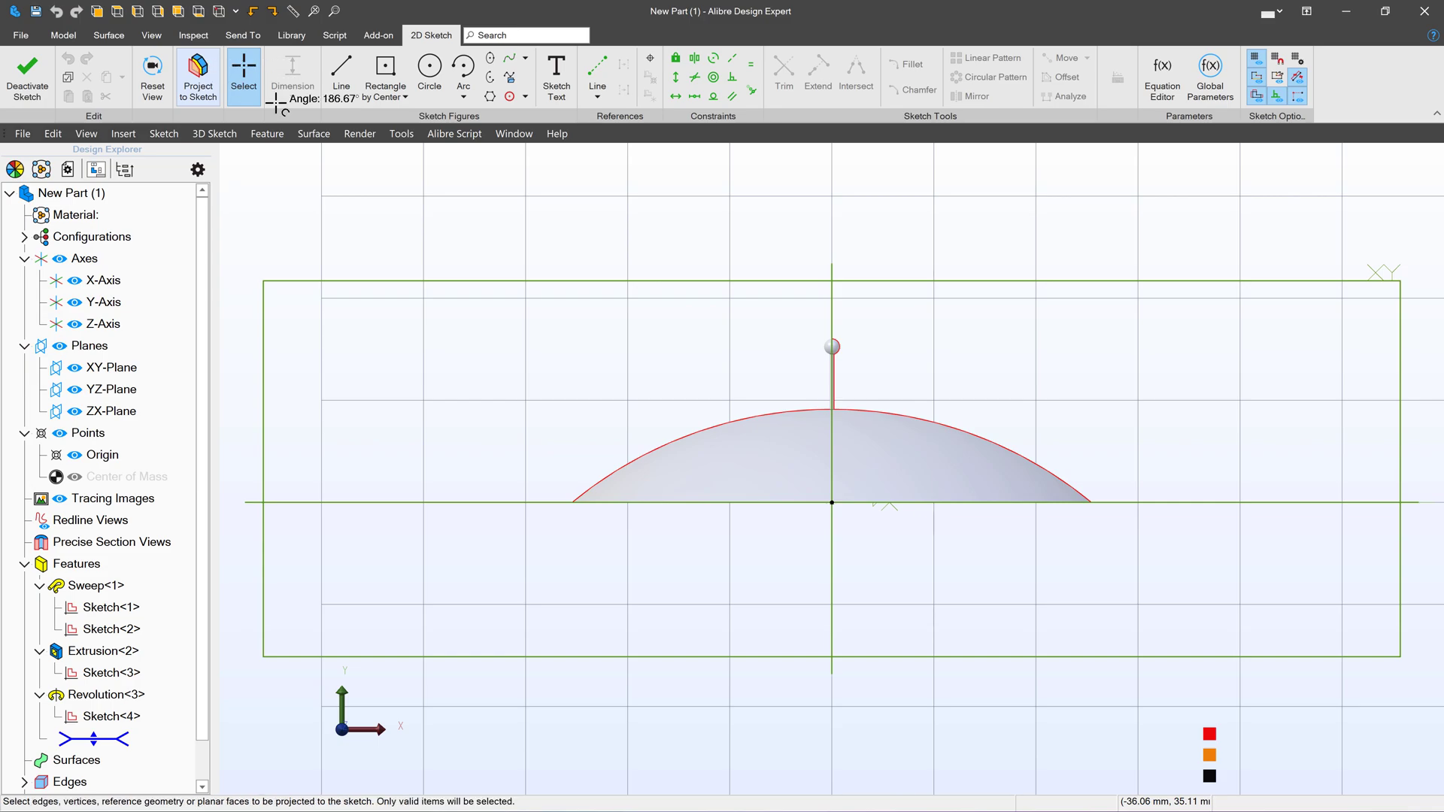
pyautogui.click(974, 431)
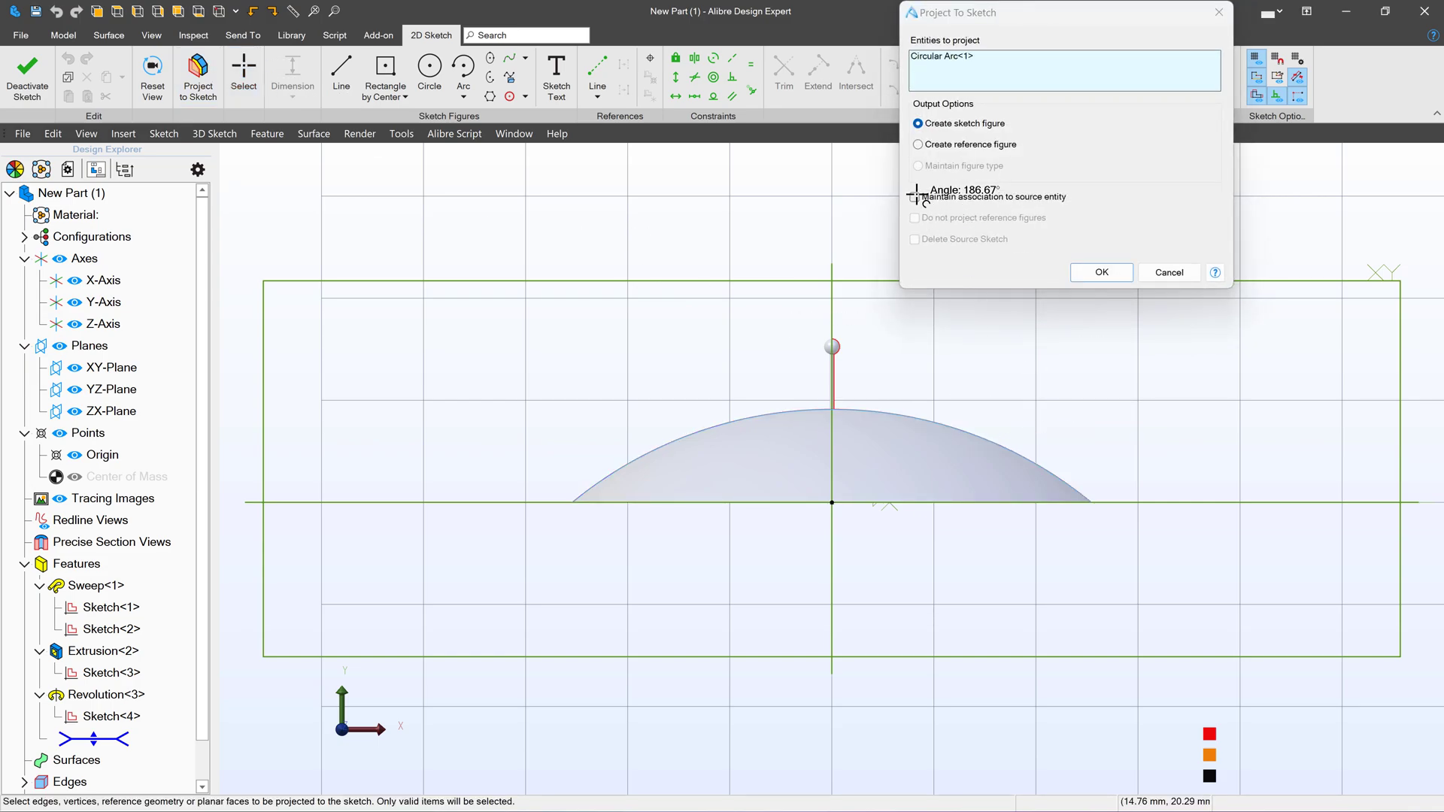
pyautogui.click(918, 144)
pyautogui.click(1102, 272)
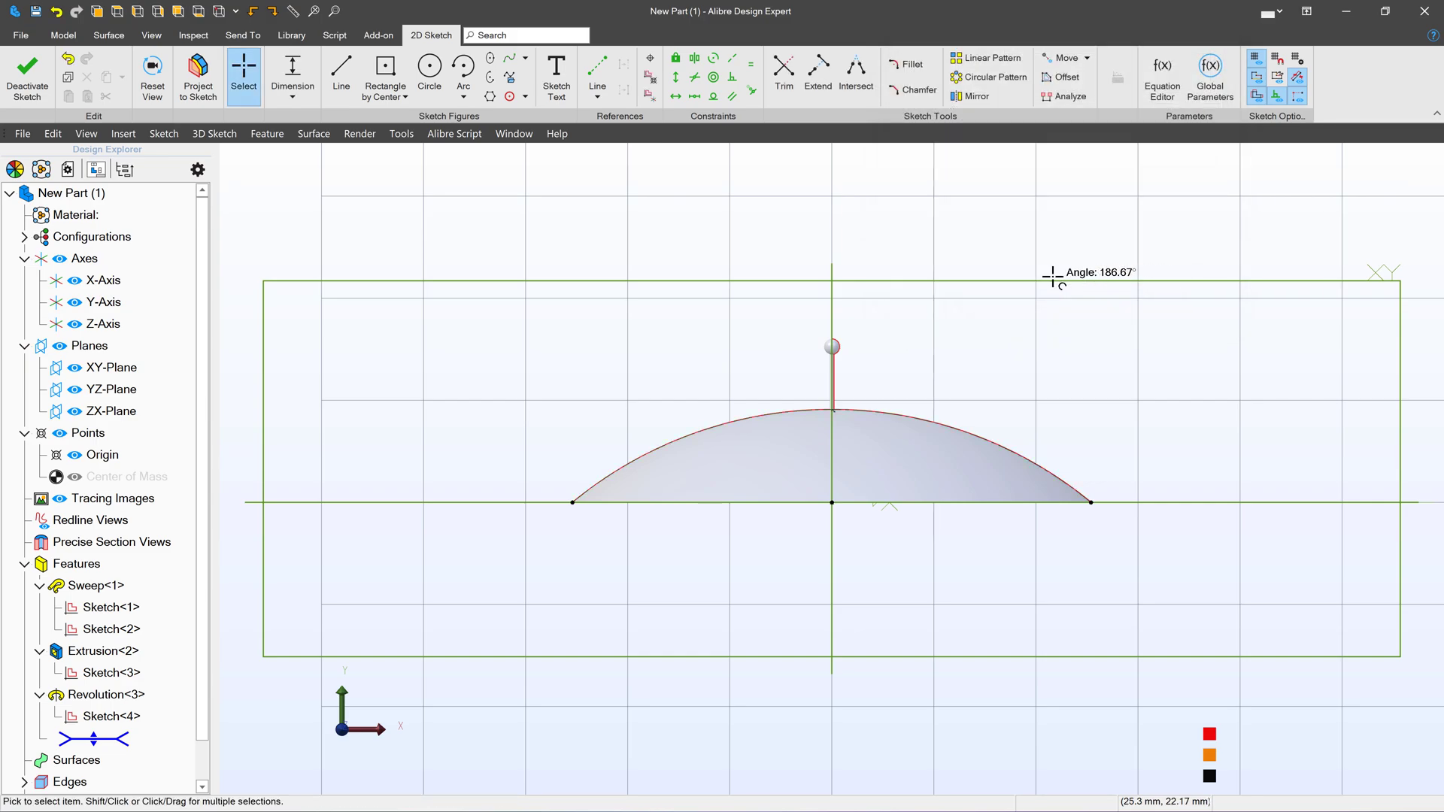
# Draw a start-end-radius circular arc from the top midpoint of the projected body arc to its end on the positive X side.
pyautogui.click(463, 94)
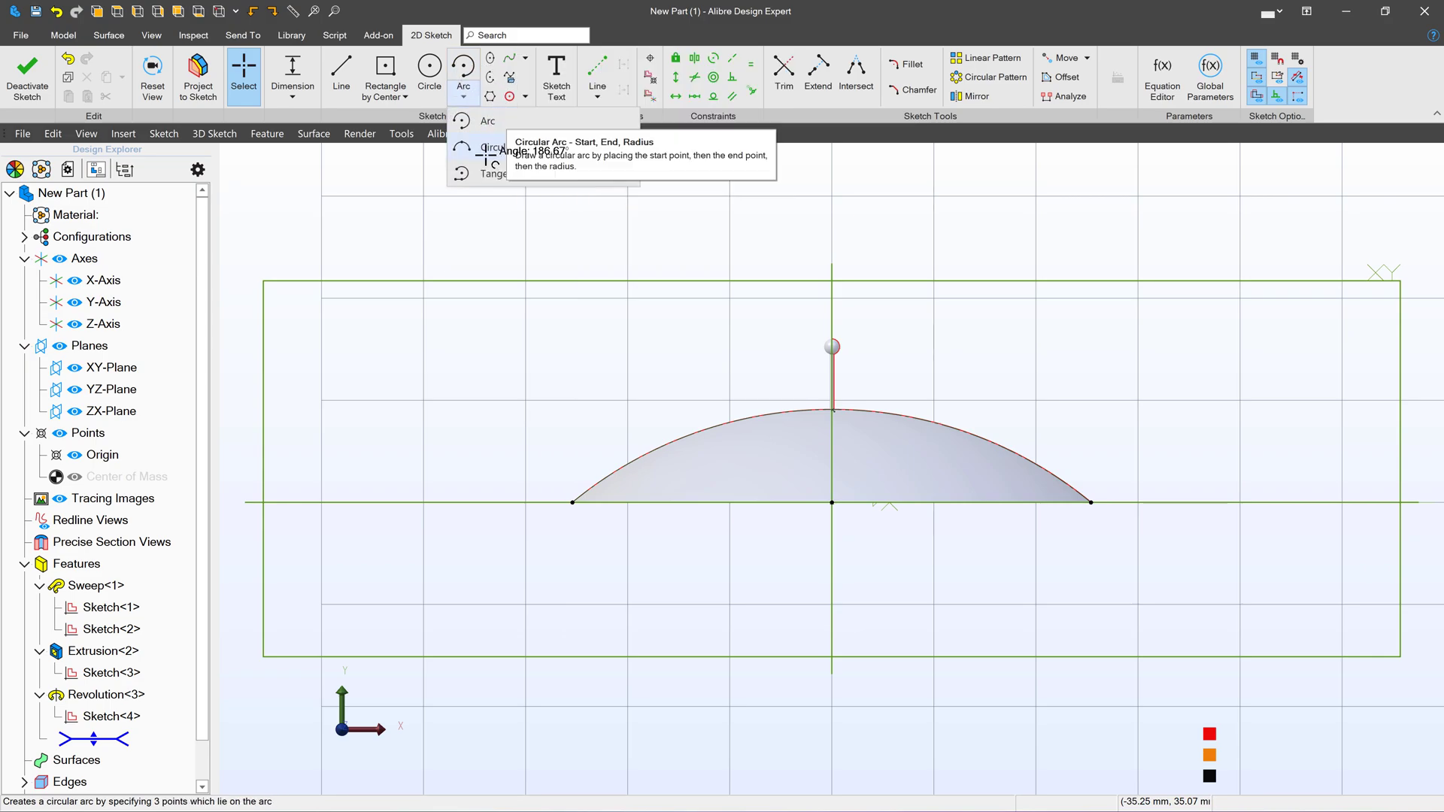
pyautogui.click(485, 147)
pyautogui.click(833, 410)
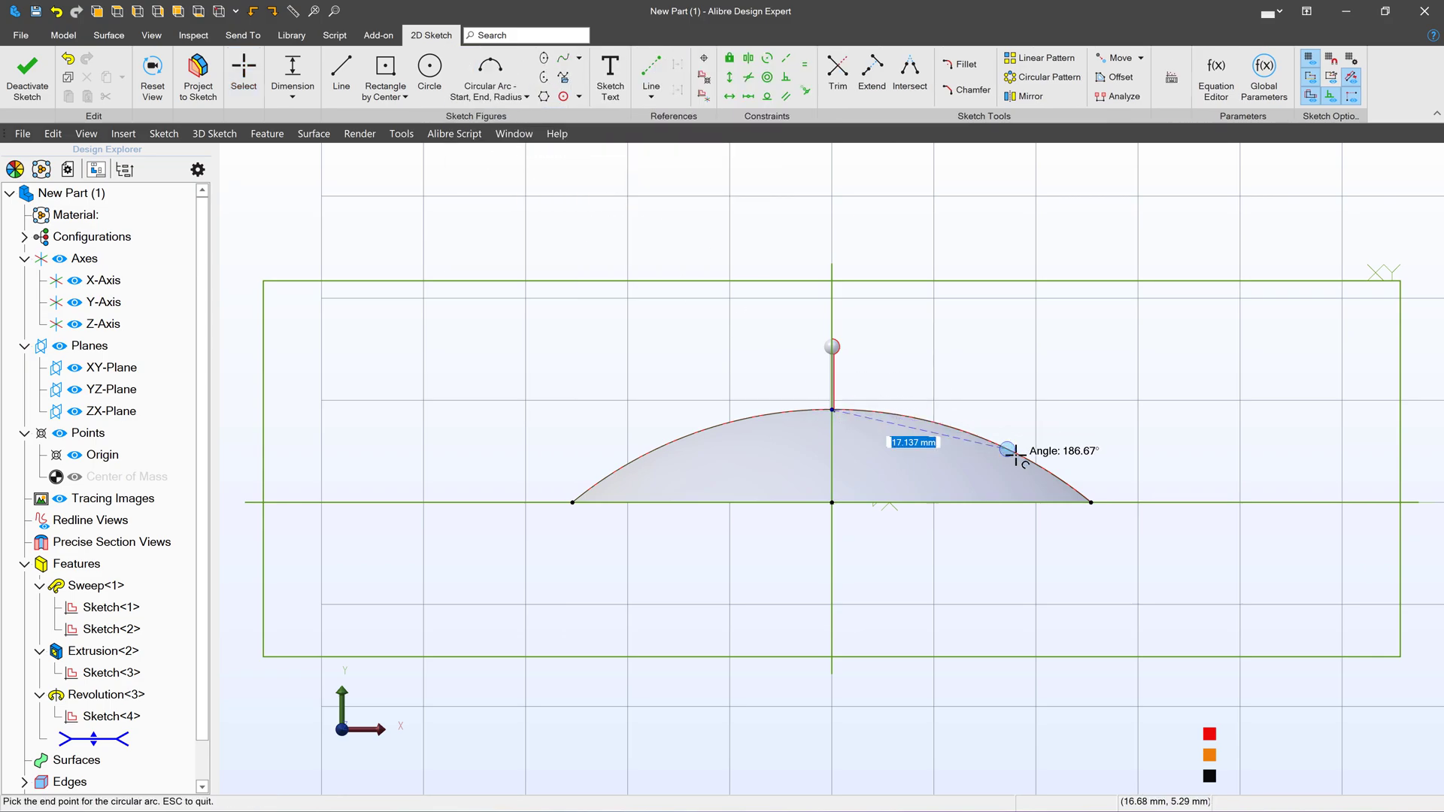
pyautogui.click(1091, 501)
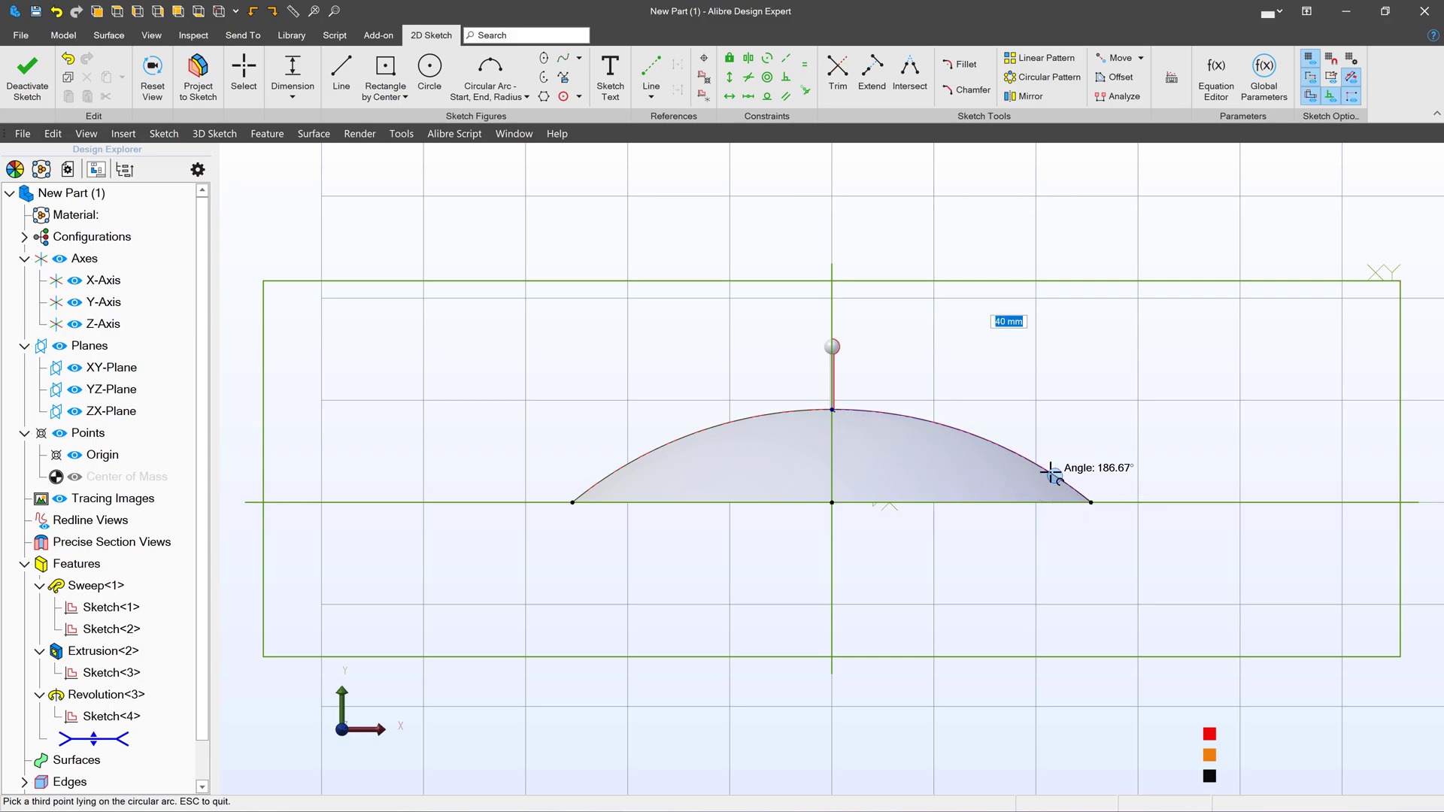
pyautogui.click(1009, 430)
pyautogui.press('Escape')
# Apply an equal constraint between the projected reference arc and the new arc, and finish the sketch ignoring the open-profile warning.
pyautogui.click(804, 65)
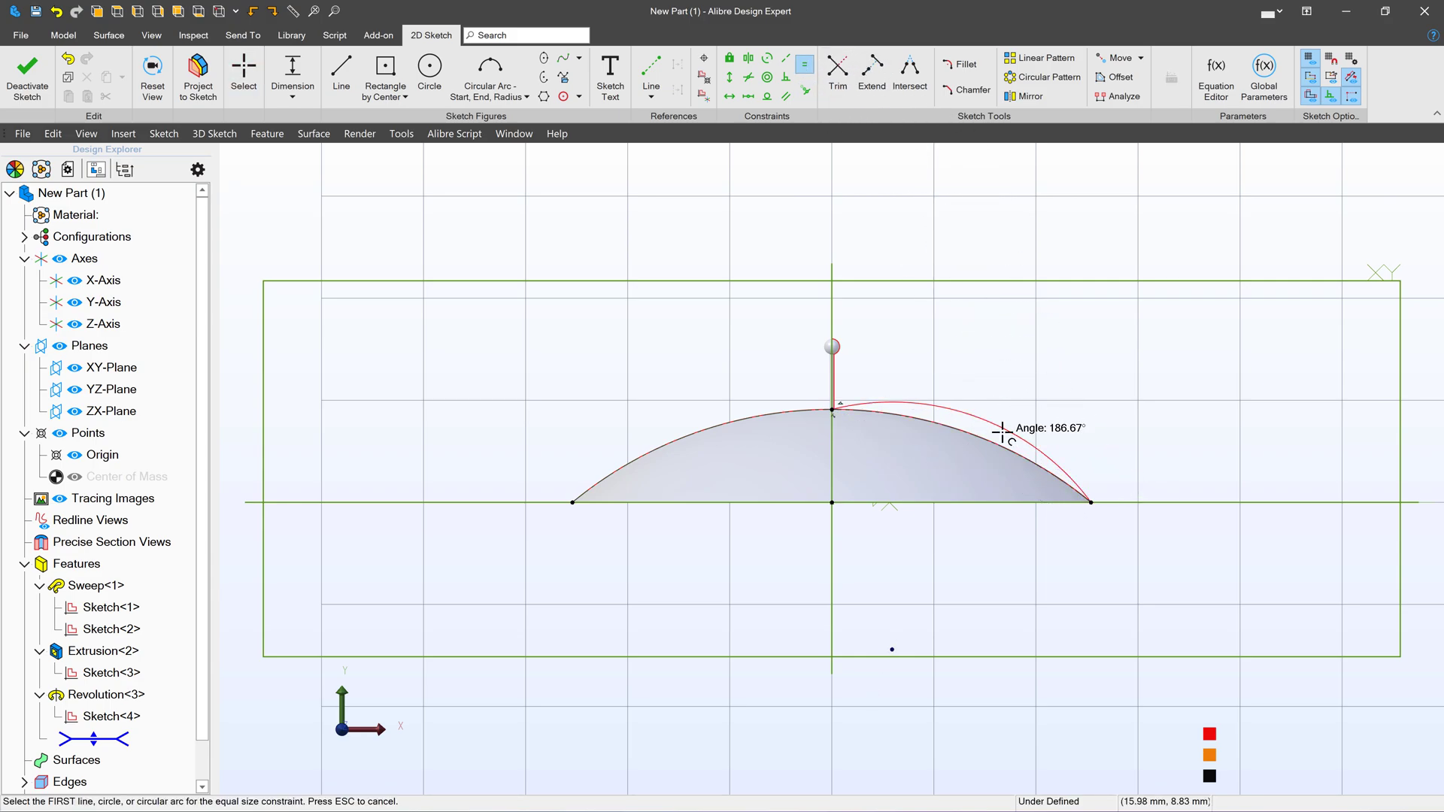
pyautogui.click(1010, 447)
pyautogui.click(1010, 431)
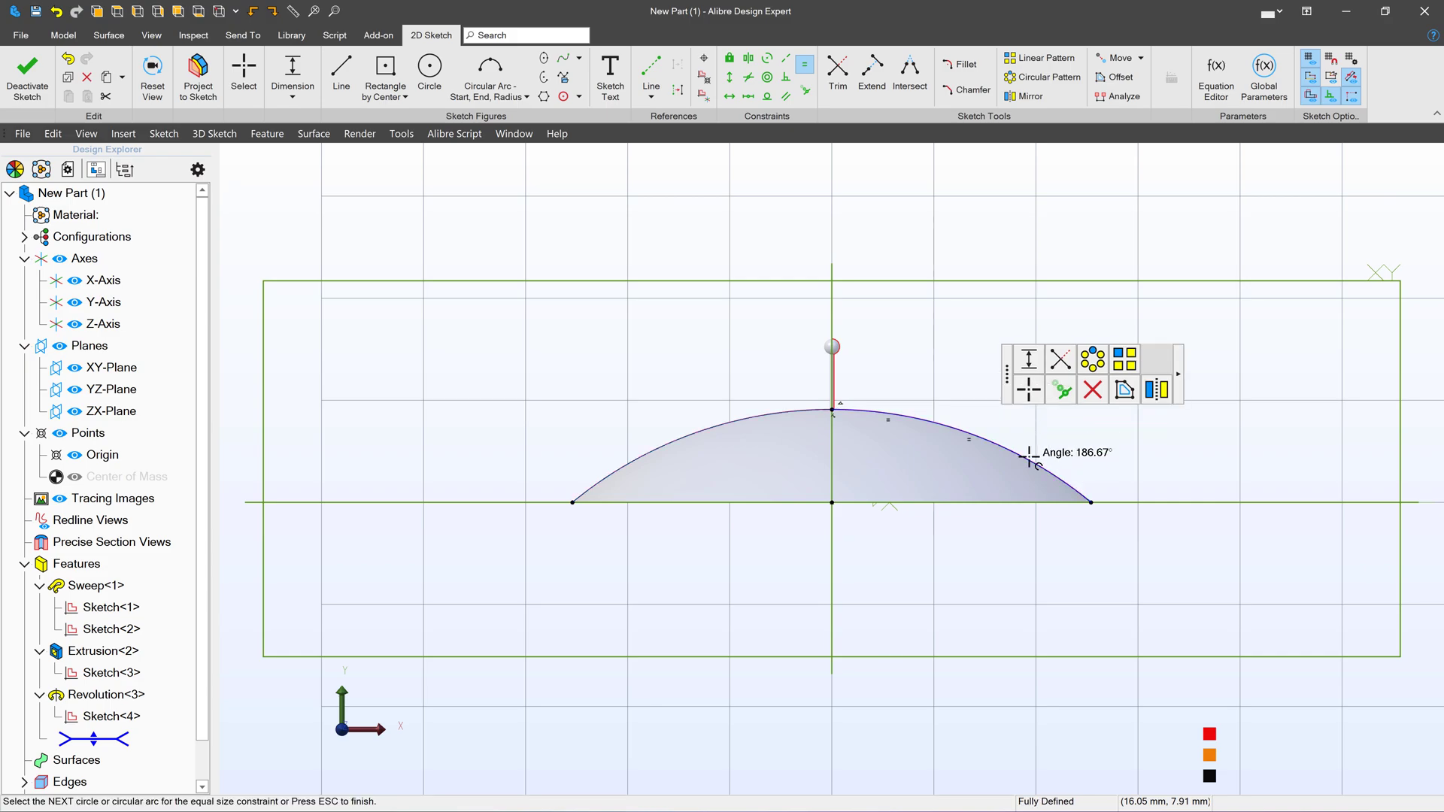
pyautogui.click(27, 71)
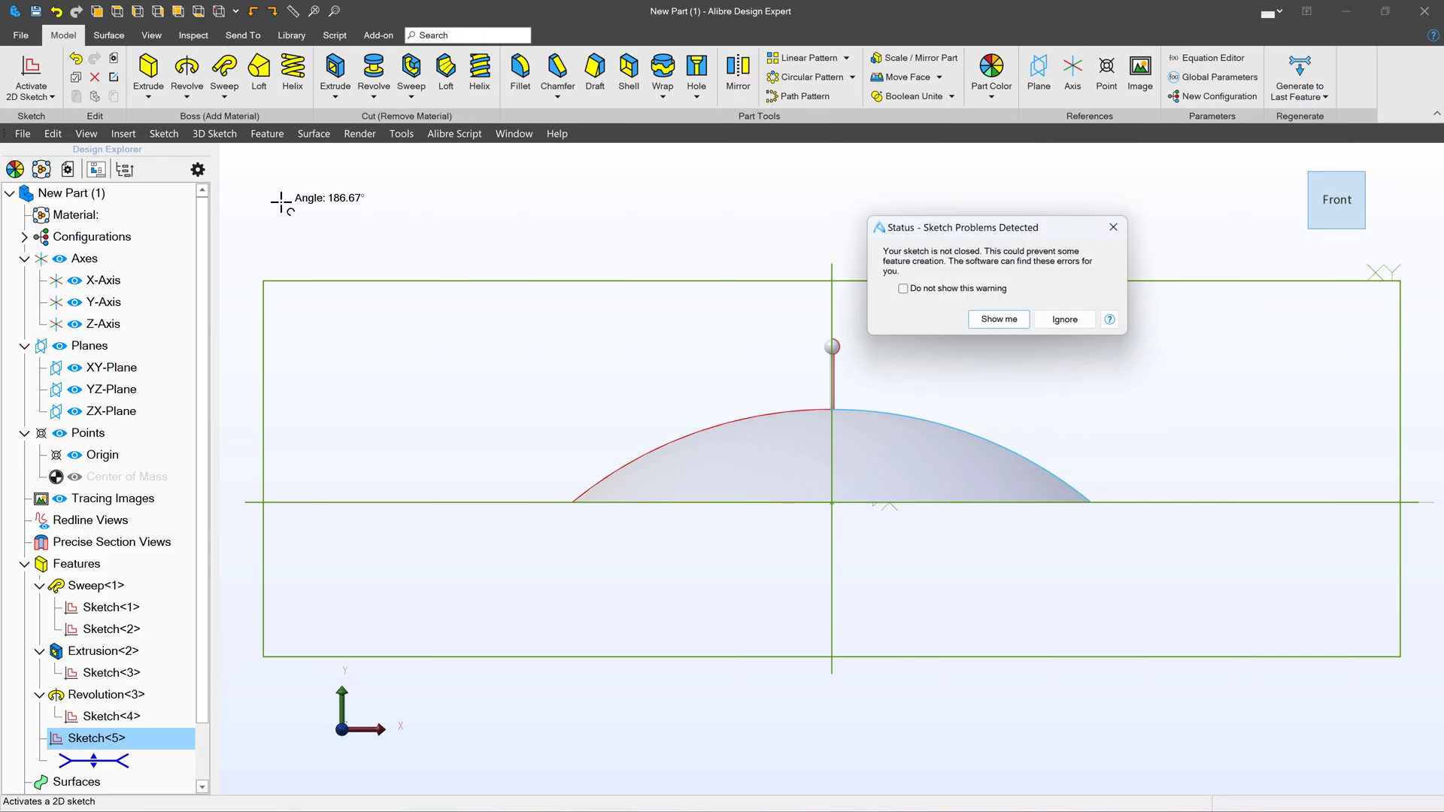
pyautogui.click(1067, 322)
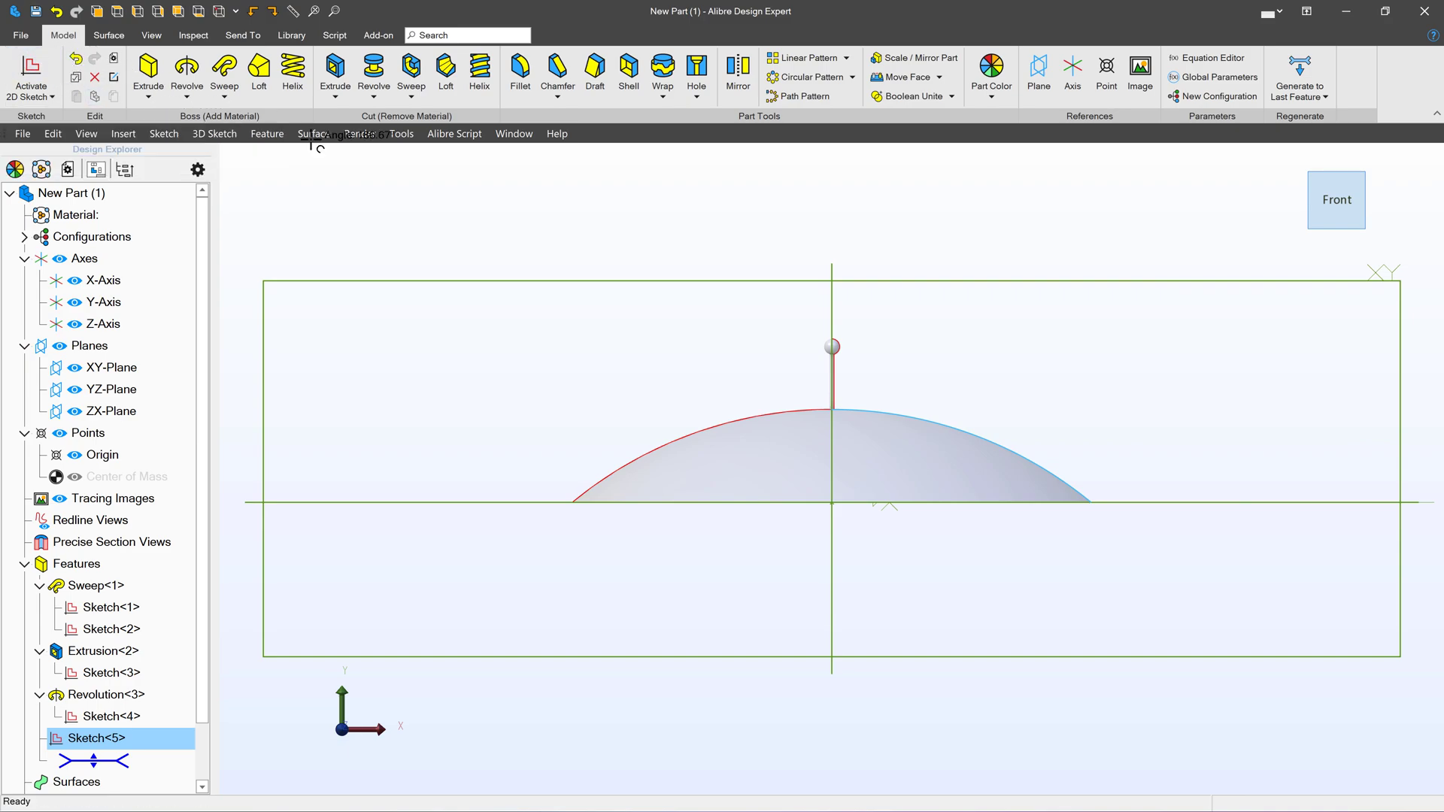
# Pattern the revolved bristle along the new arc sketch as a path pattern with 8 instances.
pyautogui.click(799, 95)
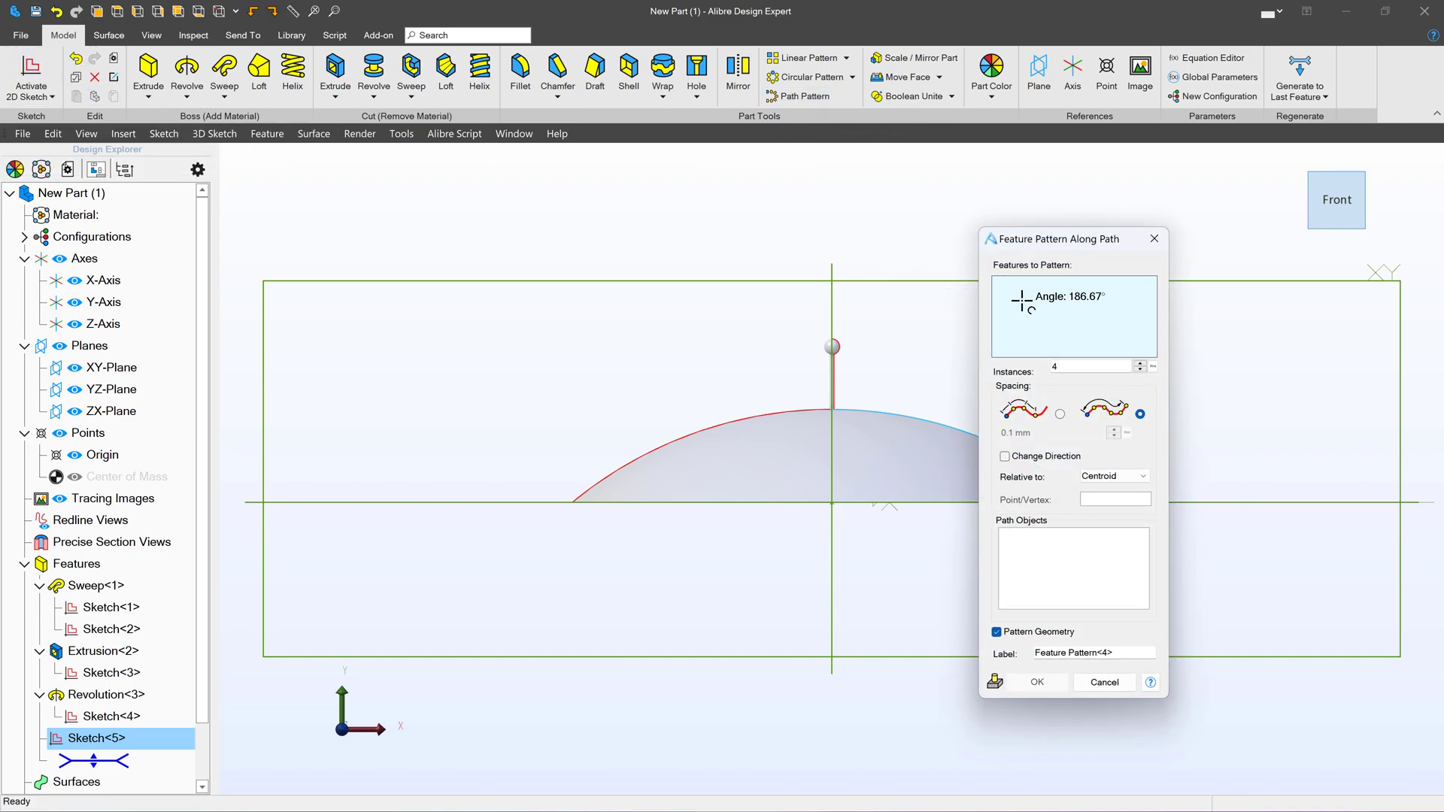
pyautogui.click(832, 345)
pyautogui.click(1062, 572)
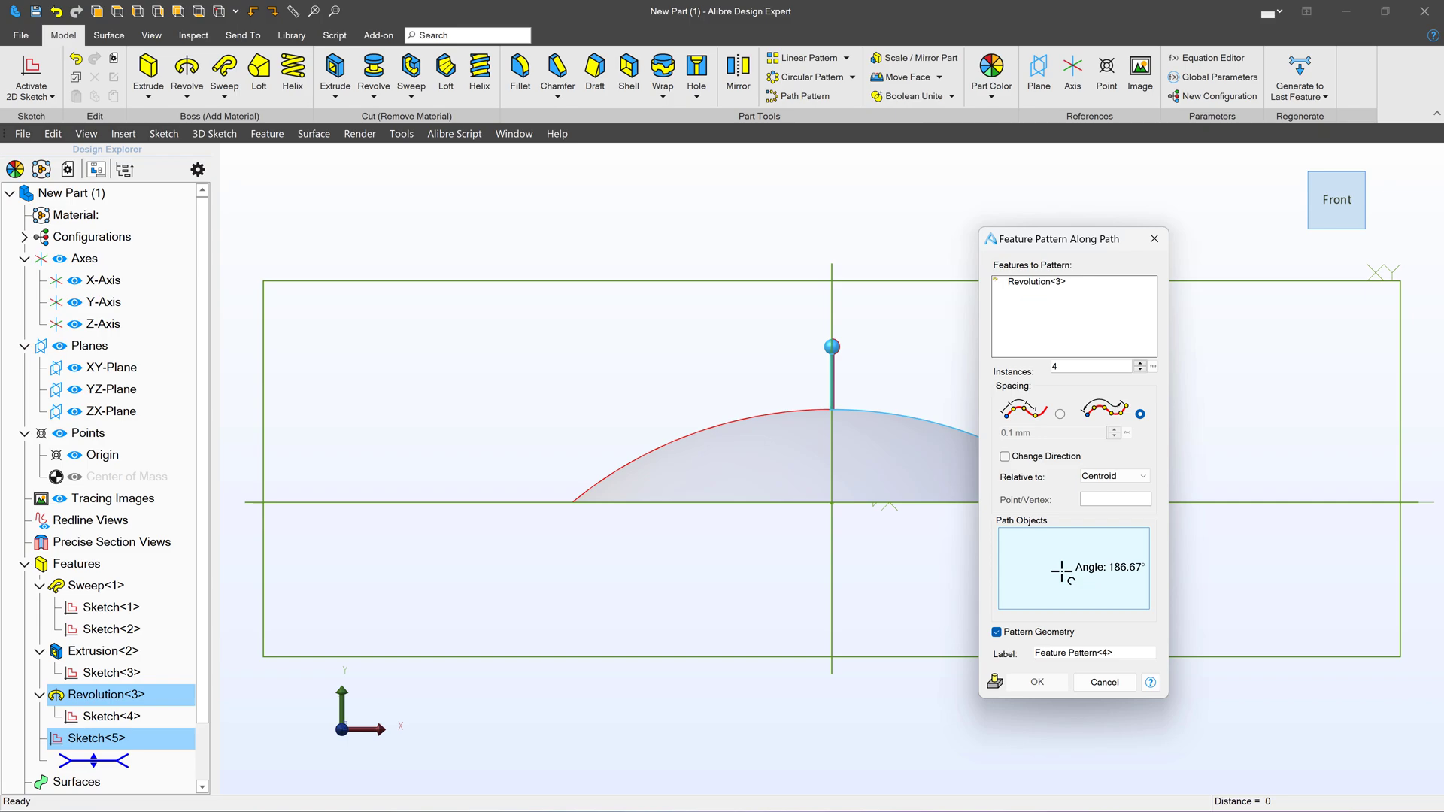
pyautogui.click(87, 739)
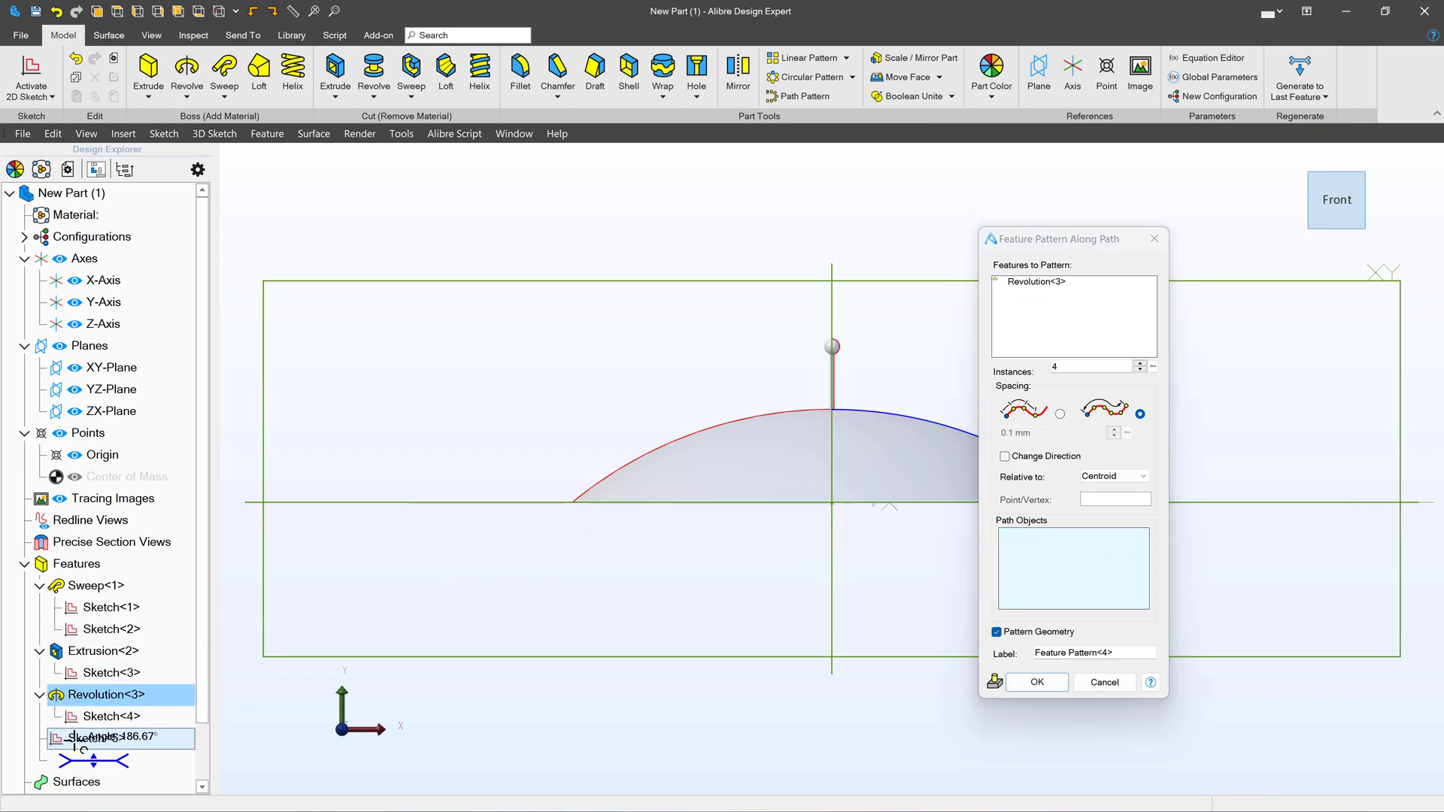
pyautogui.scroll(-3, 380, 503)
pyautogui.scroll(4, 757, 454)
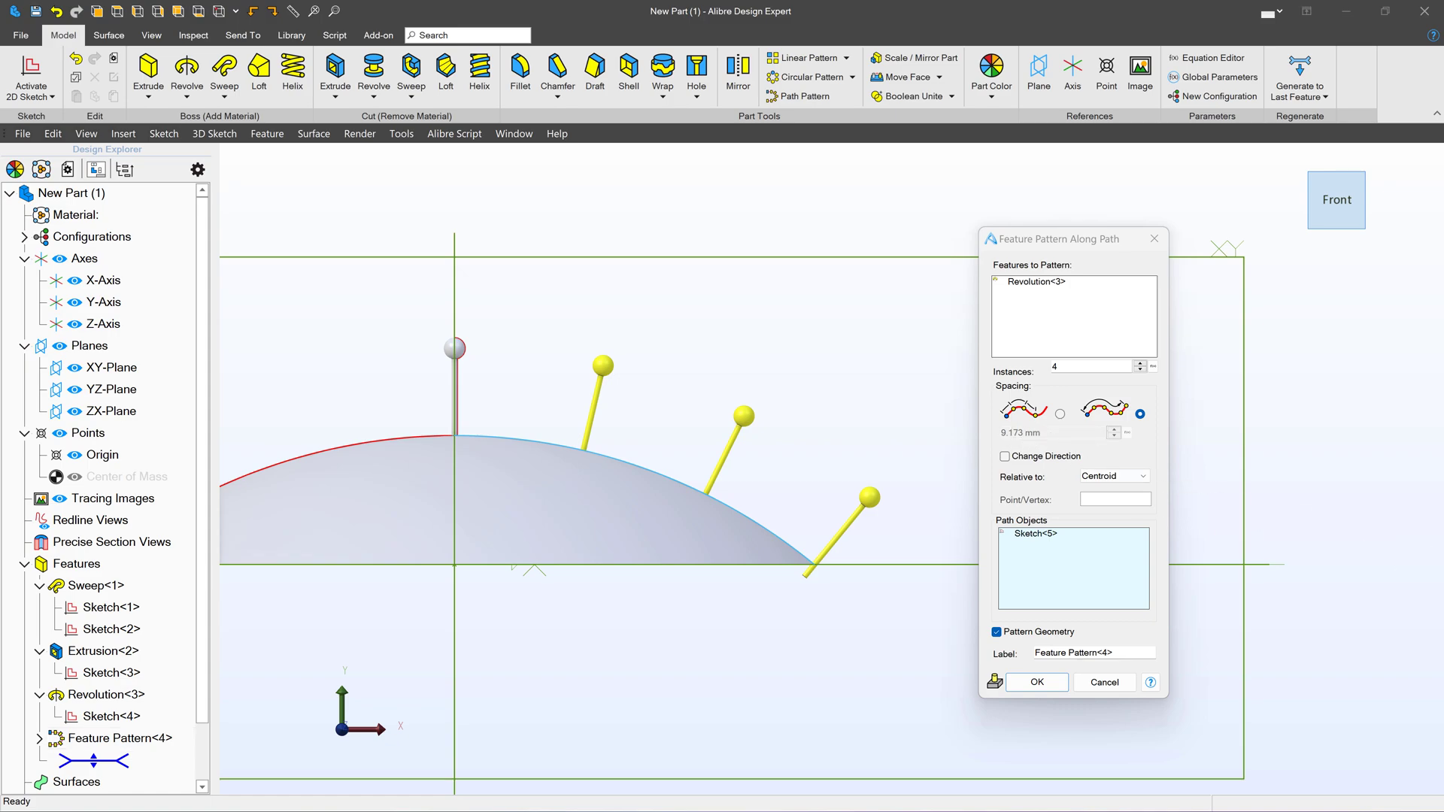
pyautogui.doubleClick(1095, 366)
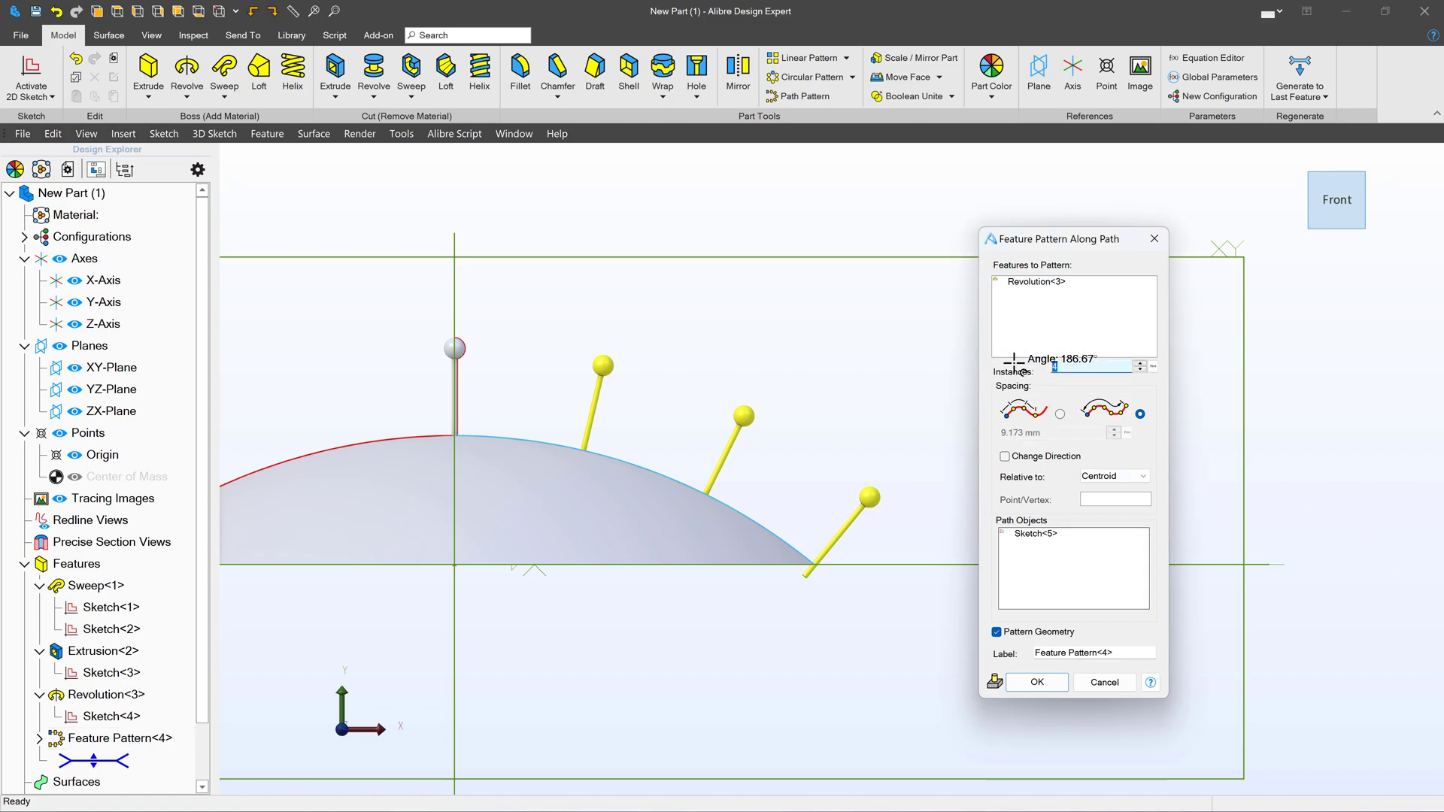
pyautogui.write('8')
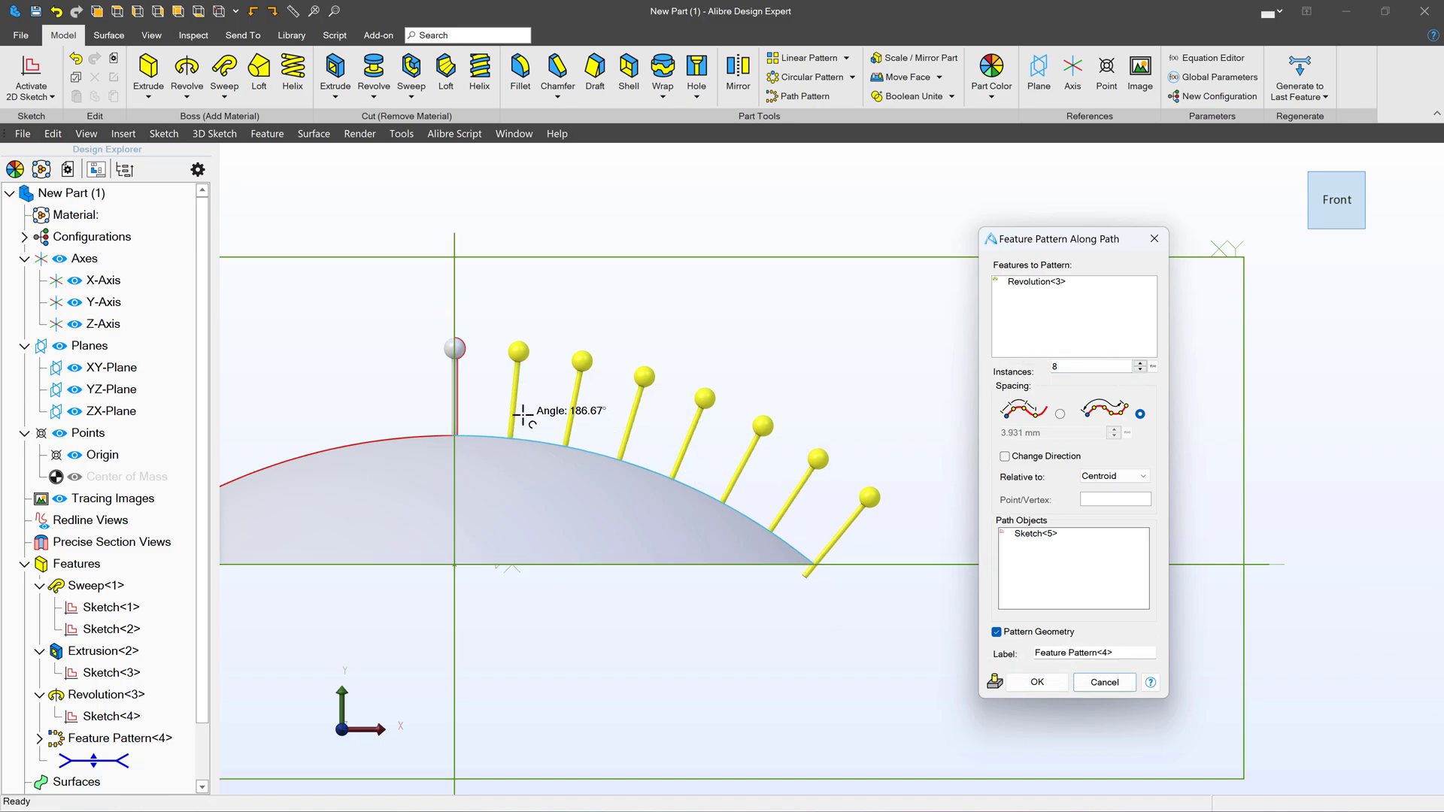
pyautogui.click(1040, 684)
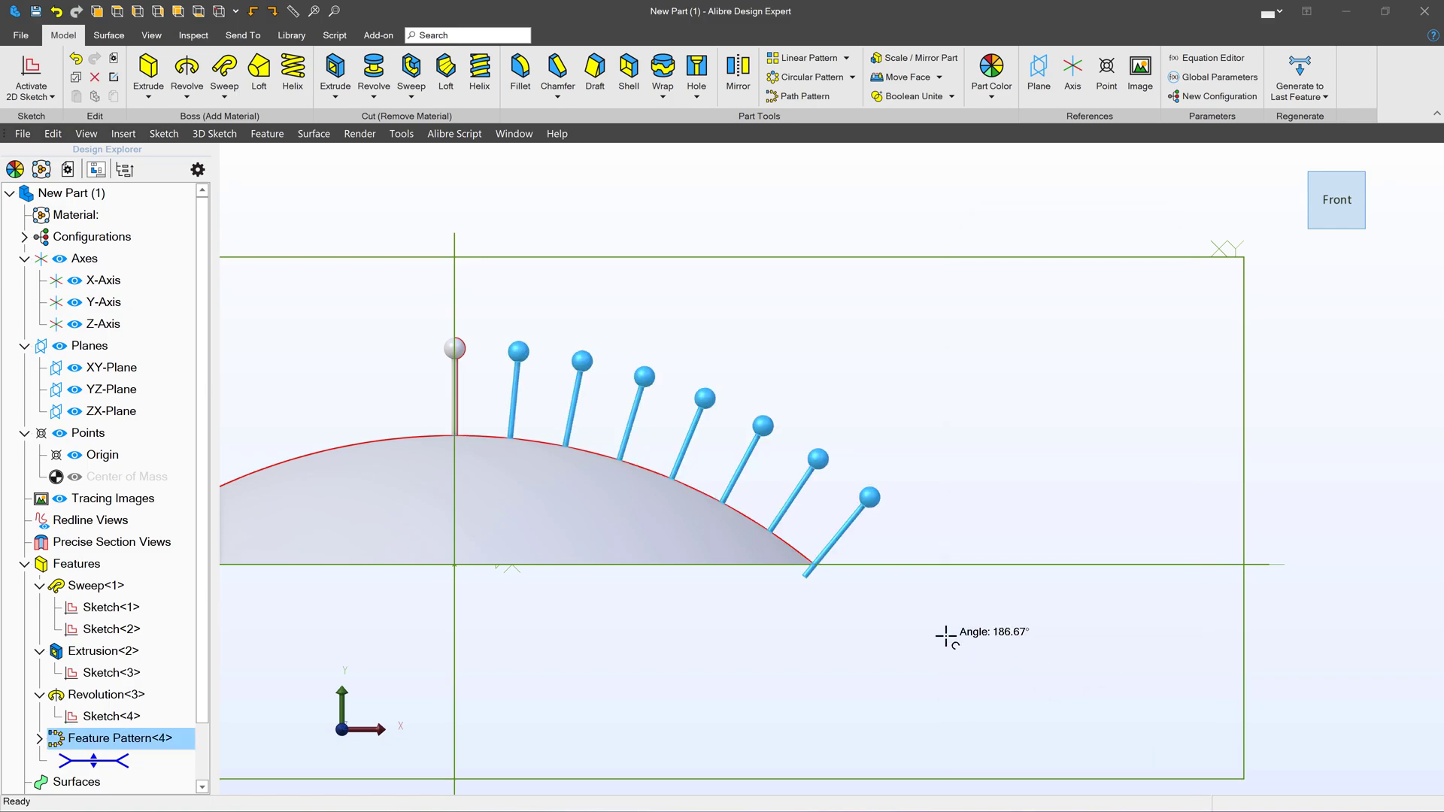
# Sketch on the YZ-Plane by projecting the positive-Z half of the long sweep arc as a sketch figure that maintains association to its source.
pyautogui.scroll(-3, 688, 400)
pyautogui.moveTo(612, 416)
pyautogui.mouseDown(button='middle')
pyautogui.moveTo(584, 434)
pyautogui.moveTo(869, 412)
pyautogui.mouseUp(button='middle')
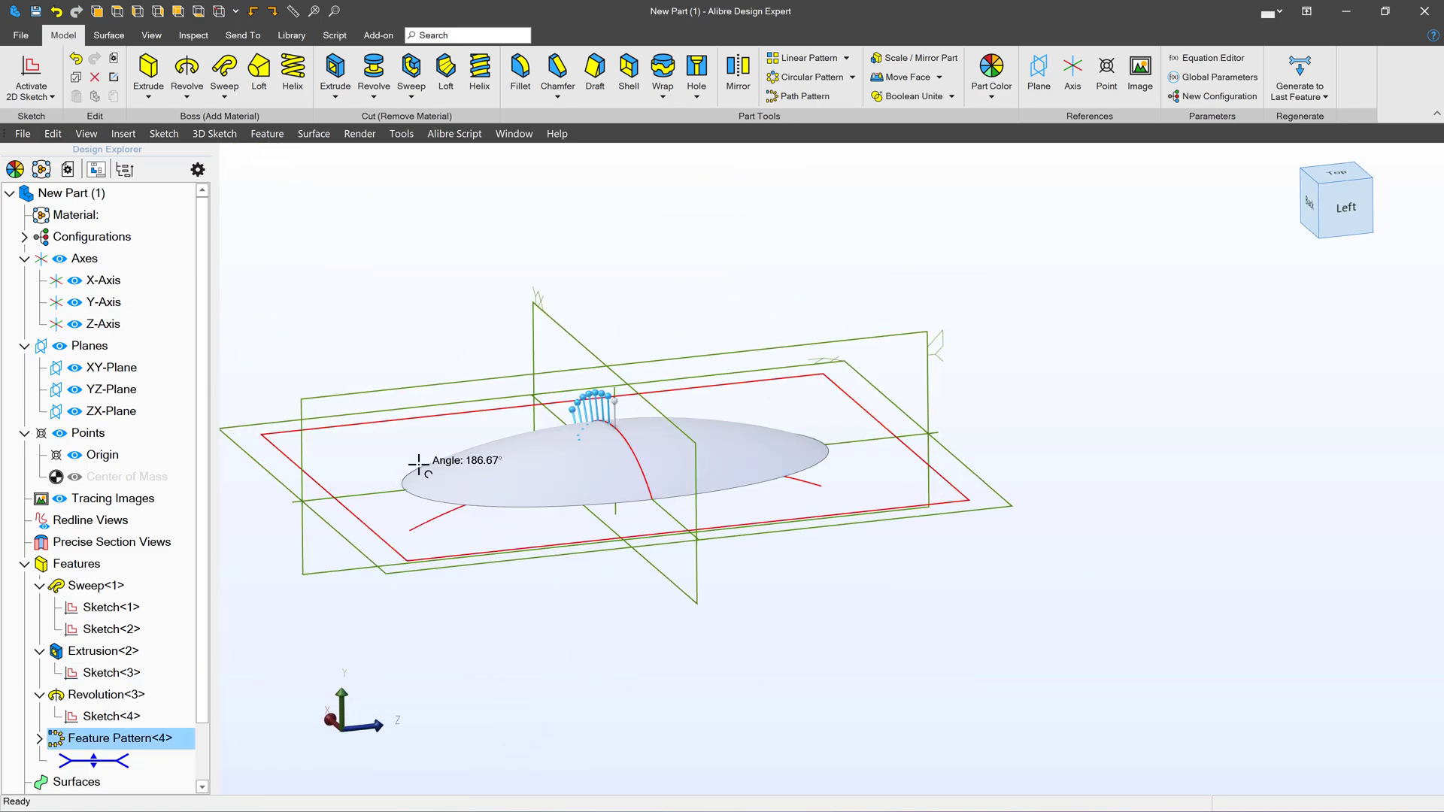
pyautogui.click(901, 337)
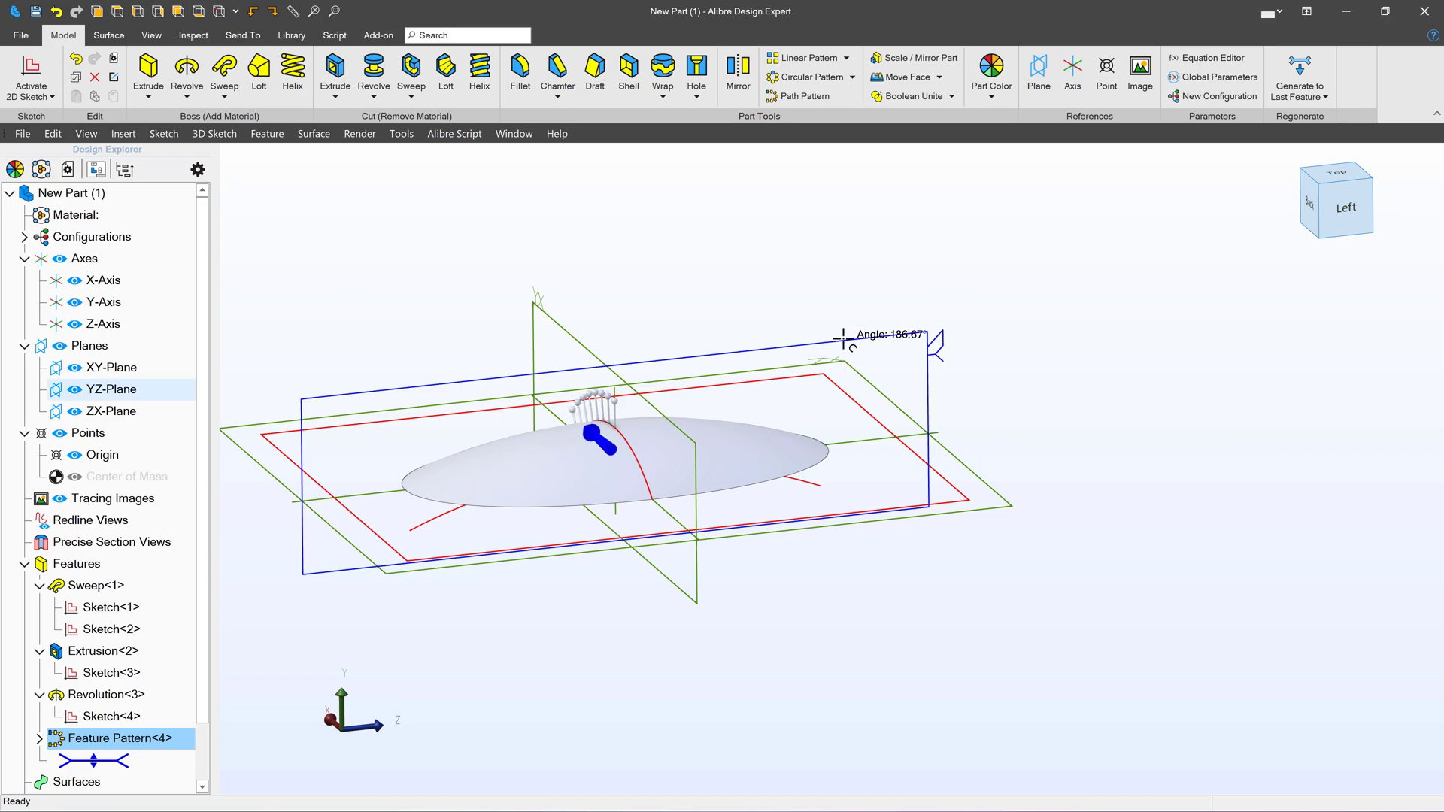
pyautogui.click(30, 61)
pyautogui.click(198, 73)
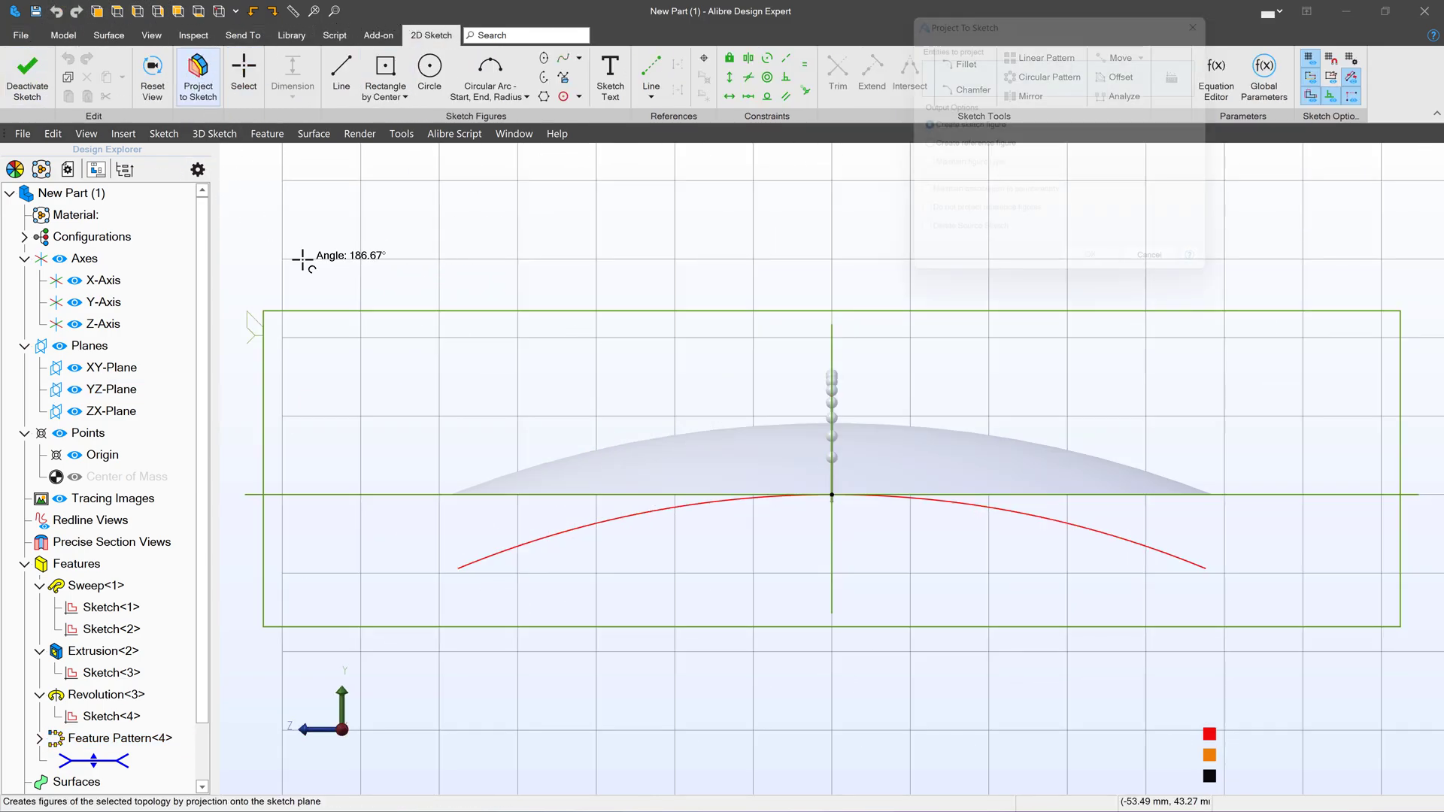
pyautogui.click(623, 516)
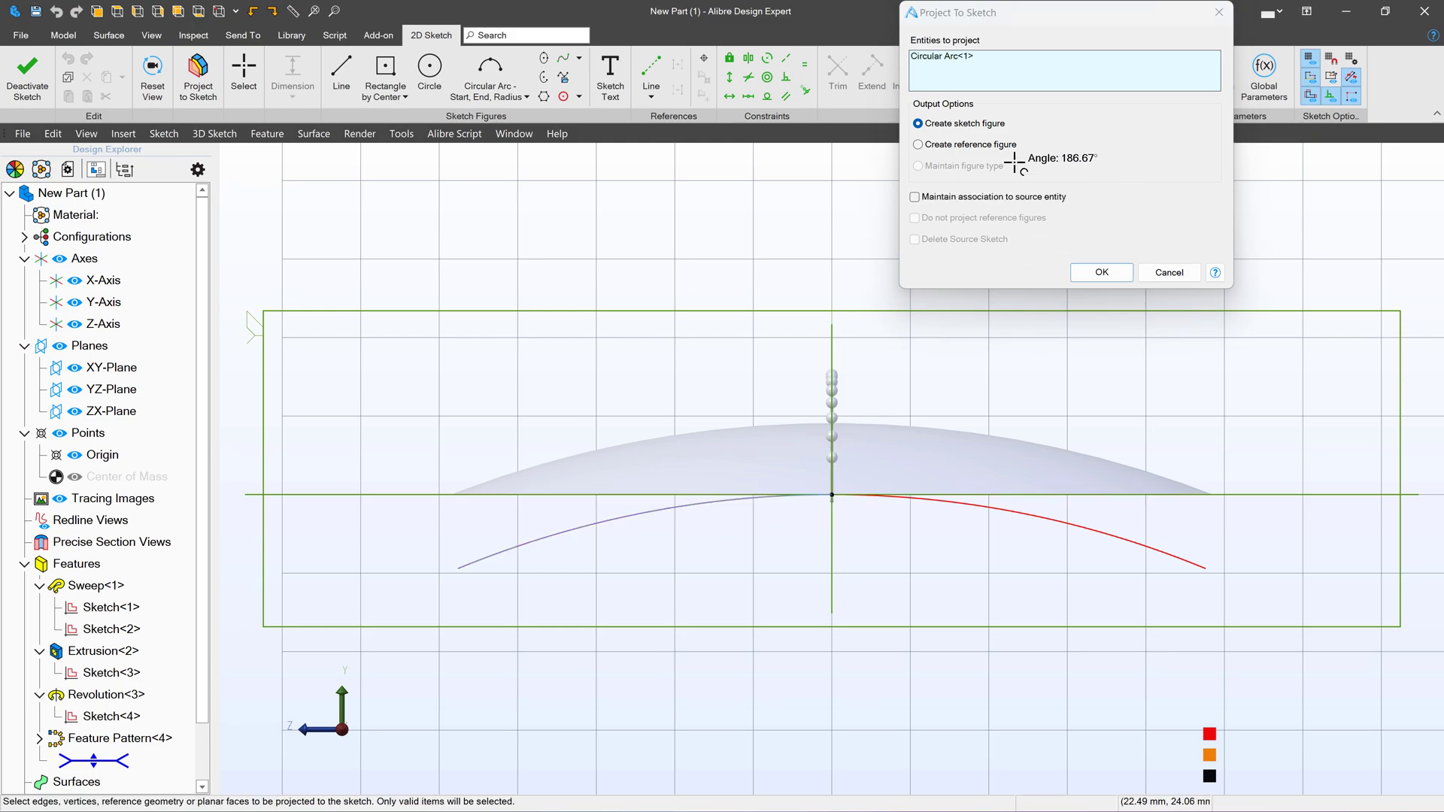
pyautogui.click(915, 196)
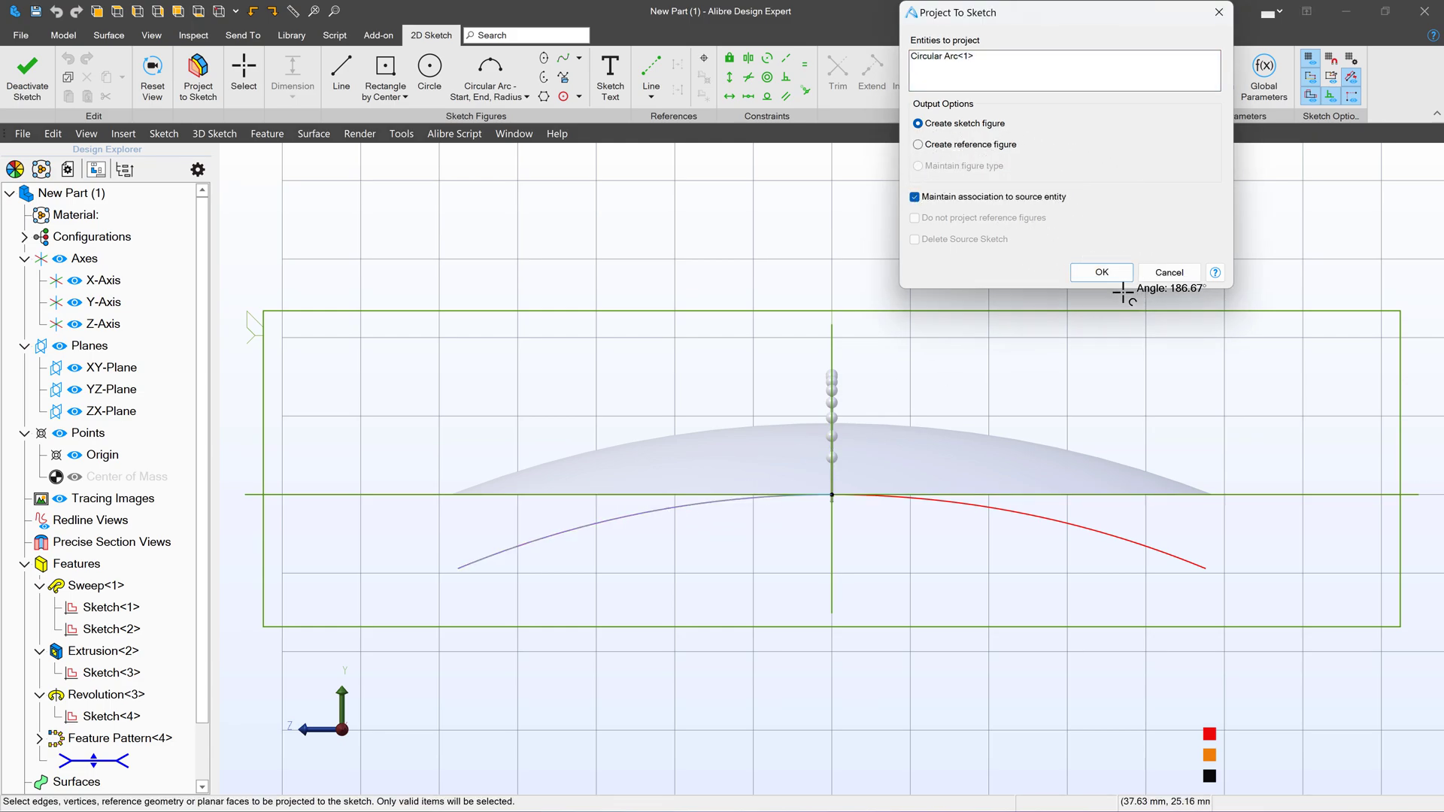
pyautogui.click(1103, 273)
pyautogui.click(45, 86)
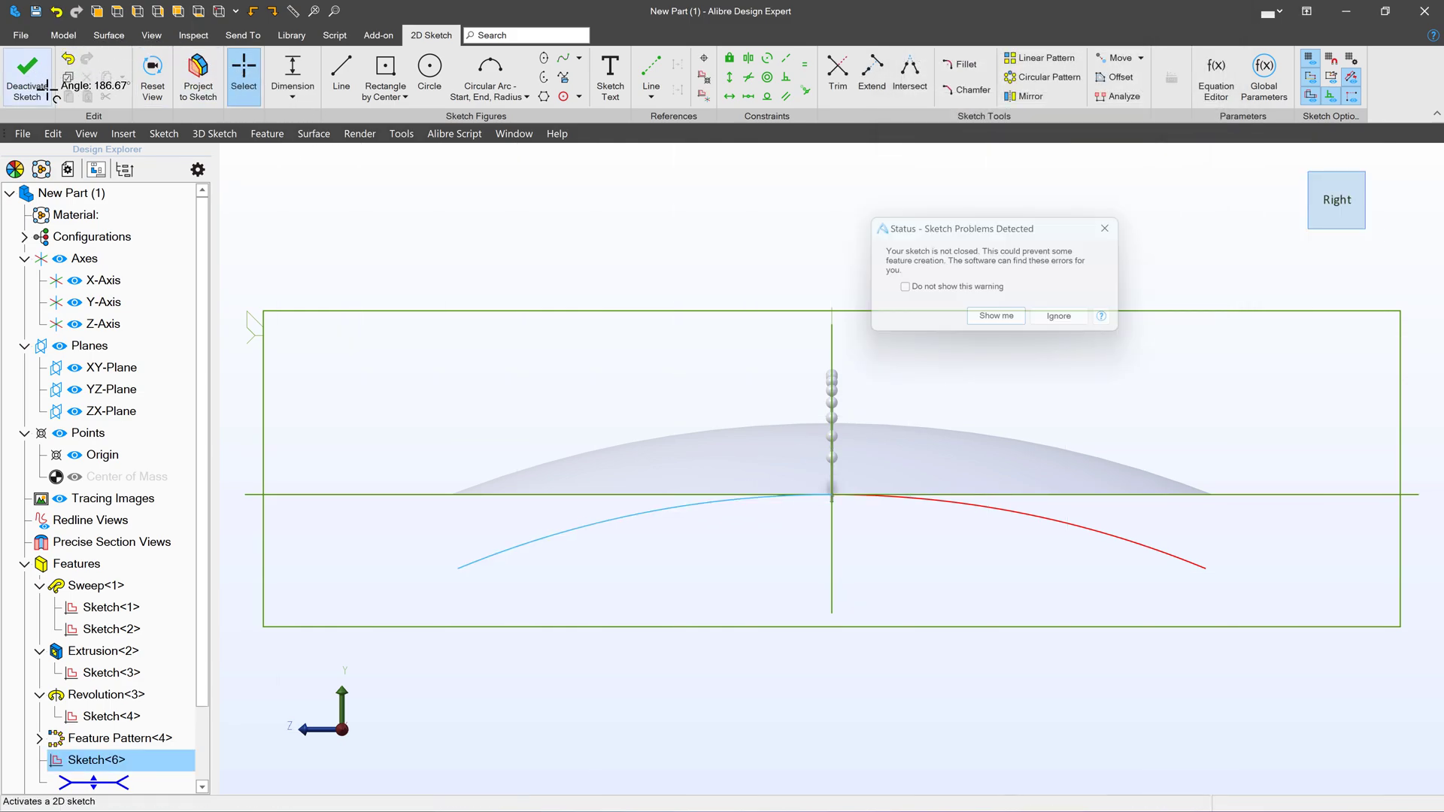
pyautogui.click(1065, 321)
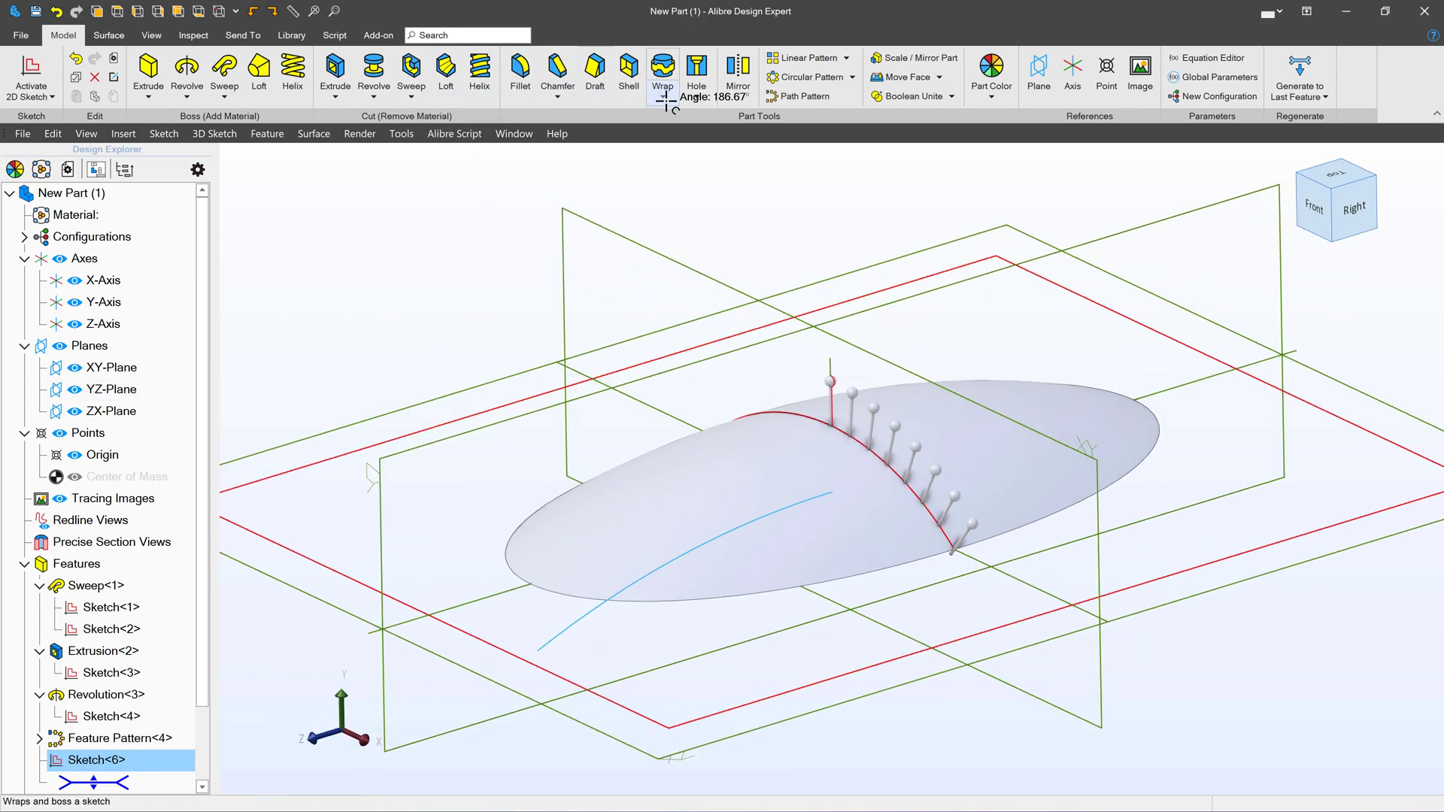
# Pattern the revolved bristle and its crosswise row pattern along the projected YZ-Plane arc with 8 instances.
pyautogui.click(802, 96)
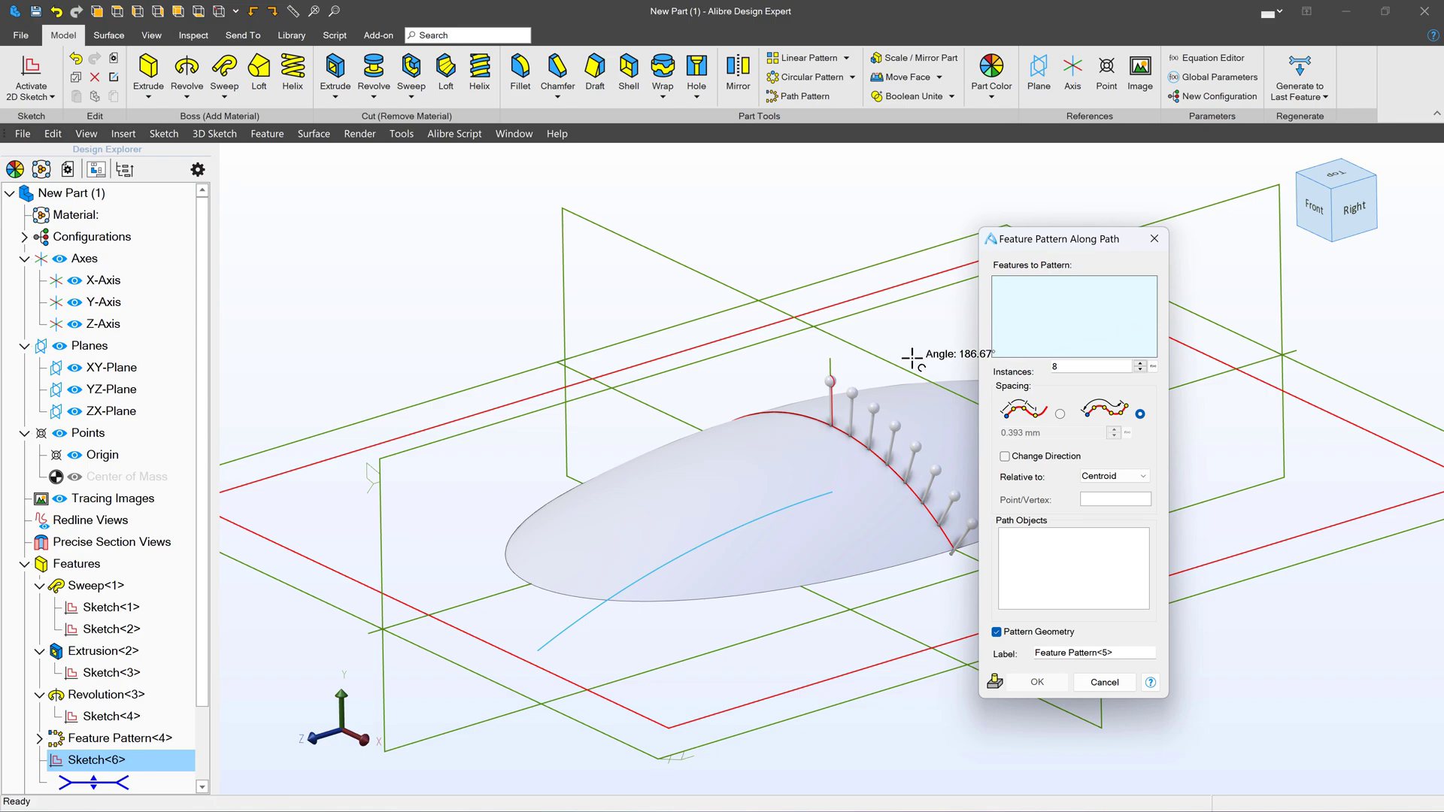
pyautogui.click(851, 393)
pyautogui.click(851, 392)
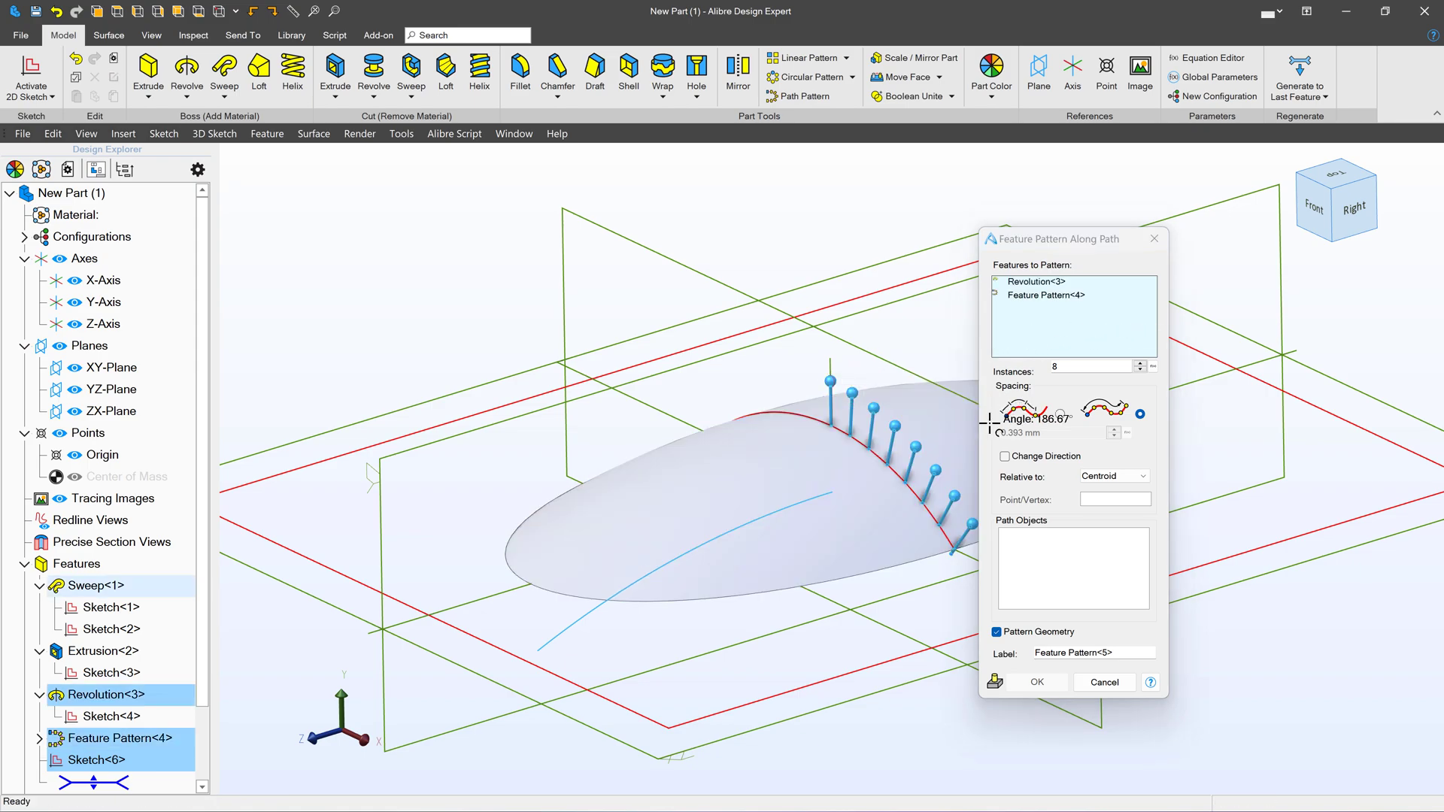
pyautogui.click(1092, 581)
pyautogui.click(755, 525)
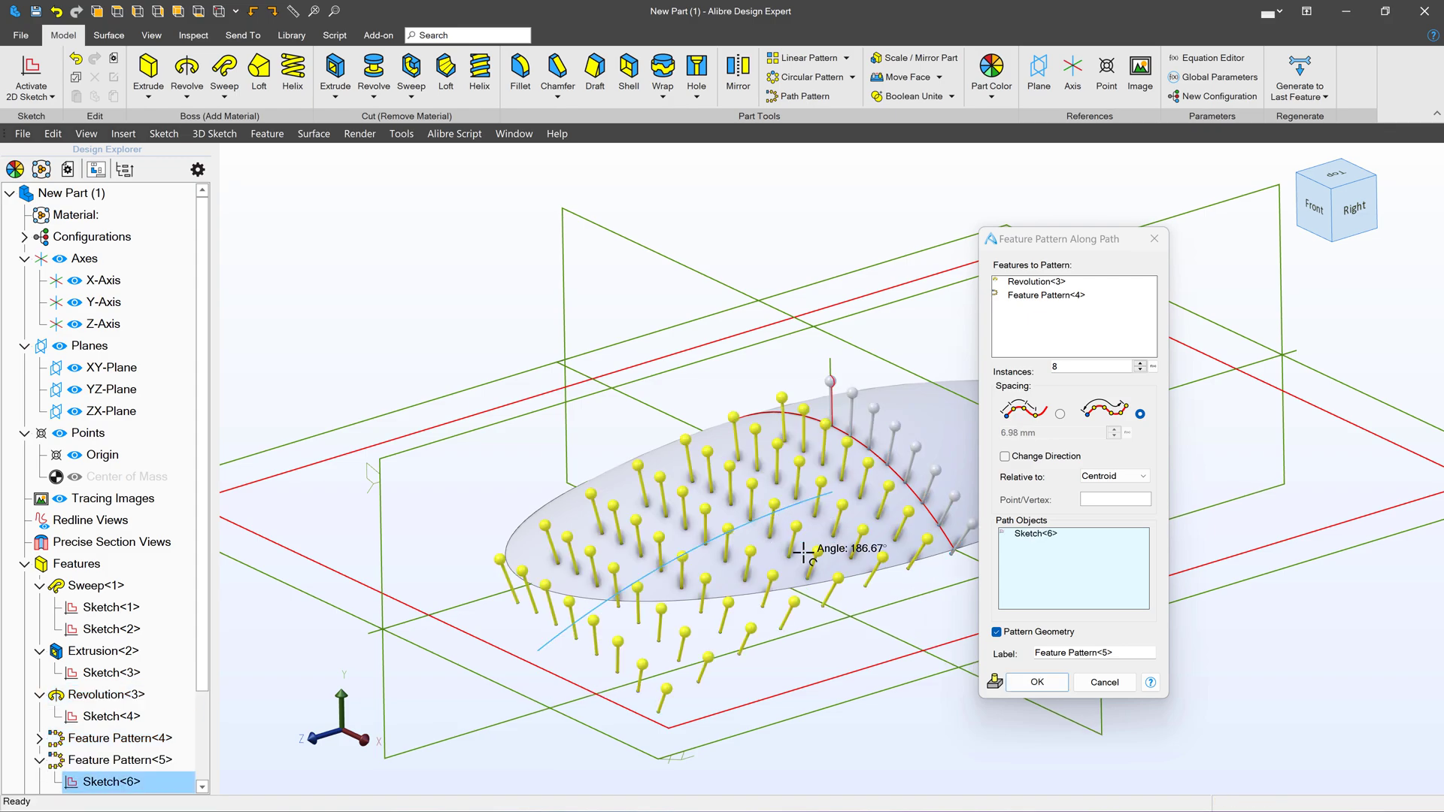
pyautogui.click(1037, 684)
# Edit the lengthwise bristle path pattern to use 15 instances.
pyautogui.moveTo(828, 571); pyautogui.dragTo(928, 527, button='middle')
pyautogui.rightClick(143, 760)
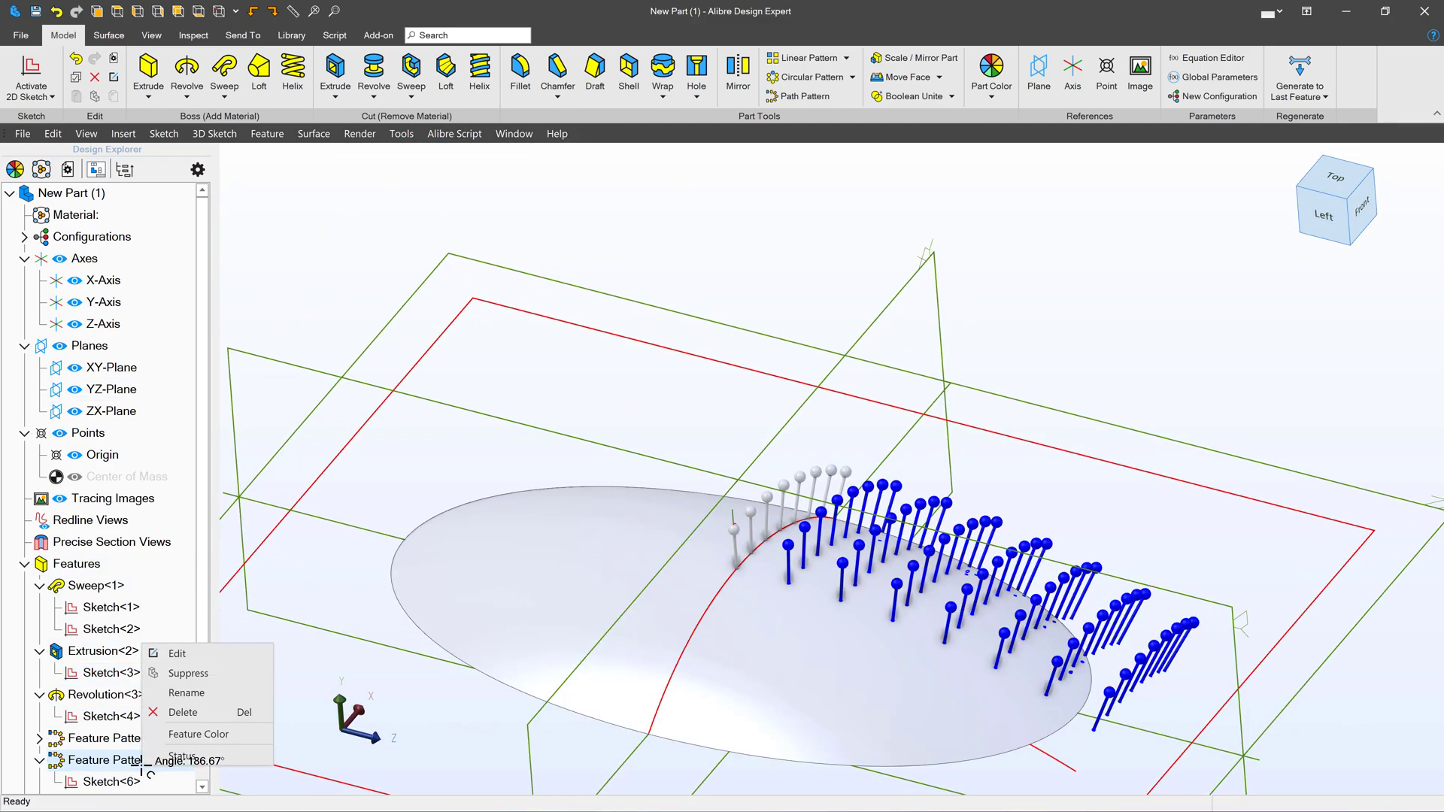
pyautogui.click(180, 651)
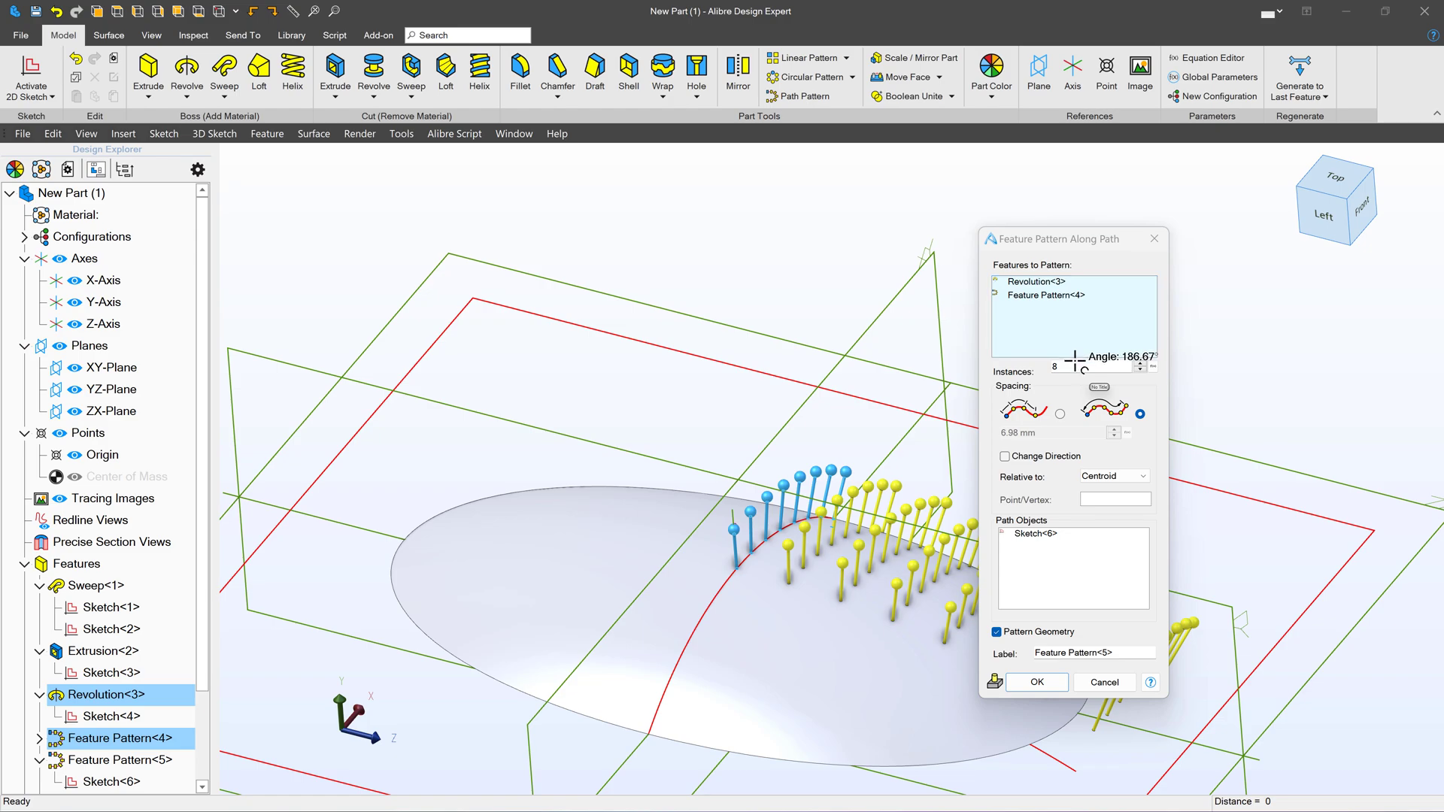
pyautogui.moveTo(1074, 367); pyautogui.dragTo(986, 352)
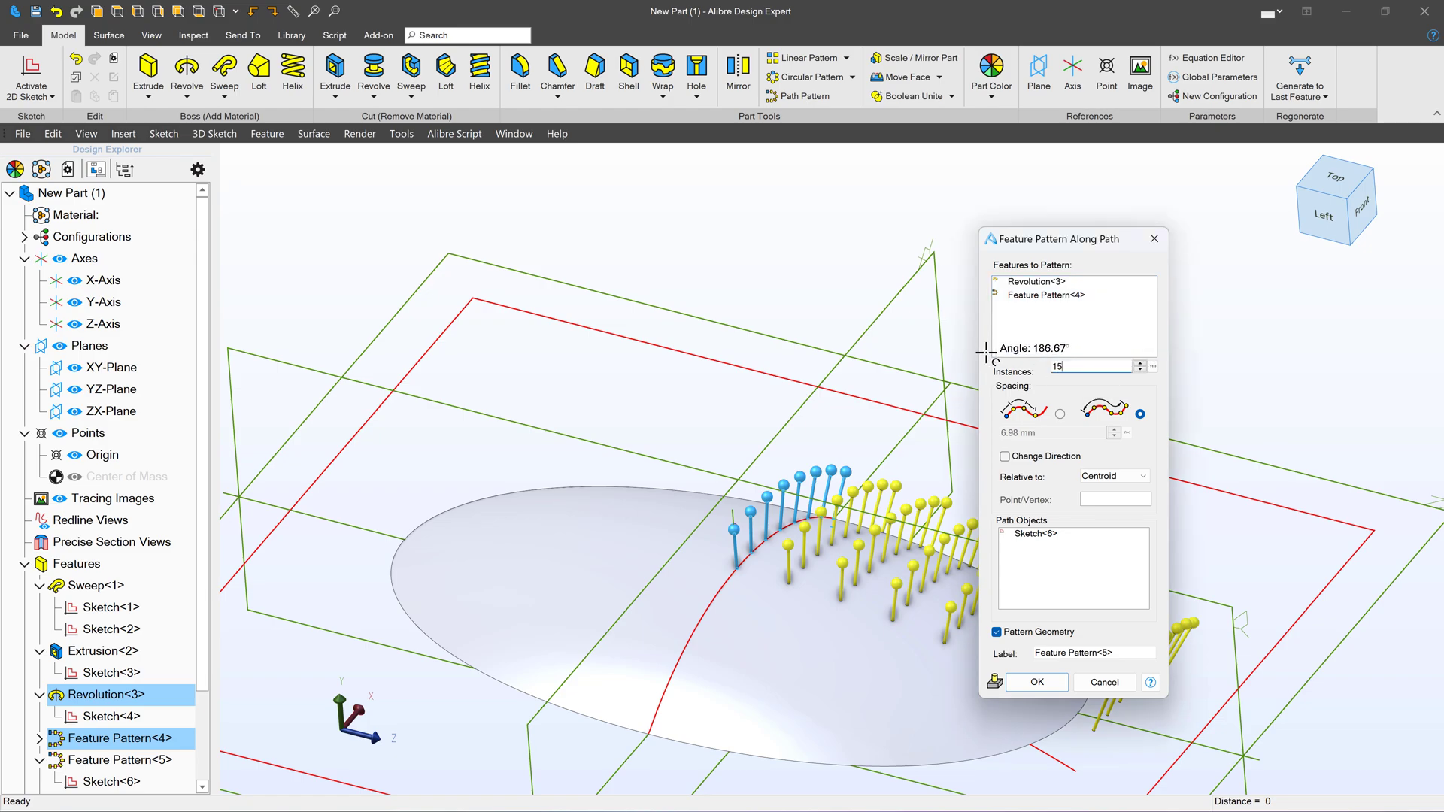
pyautogui.click(1044, 688)
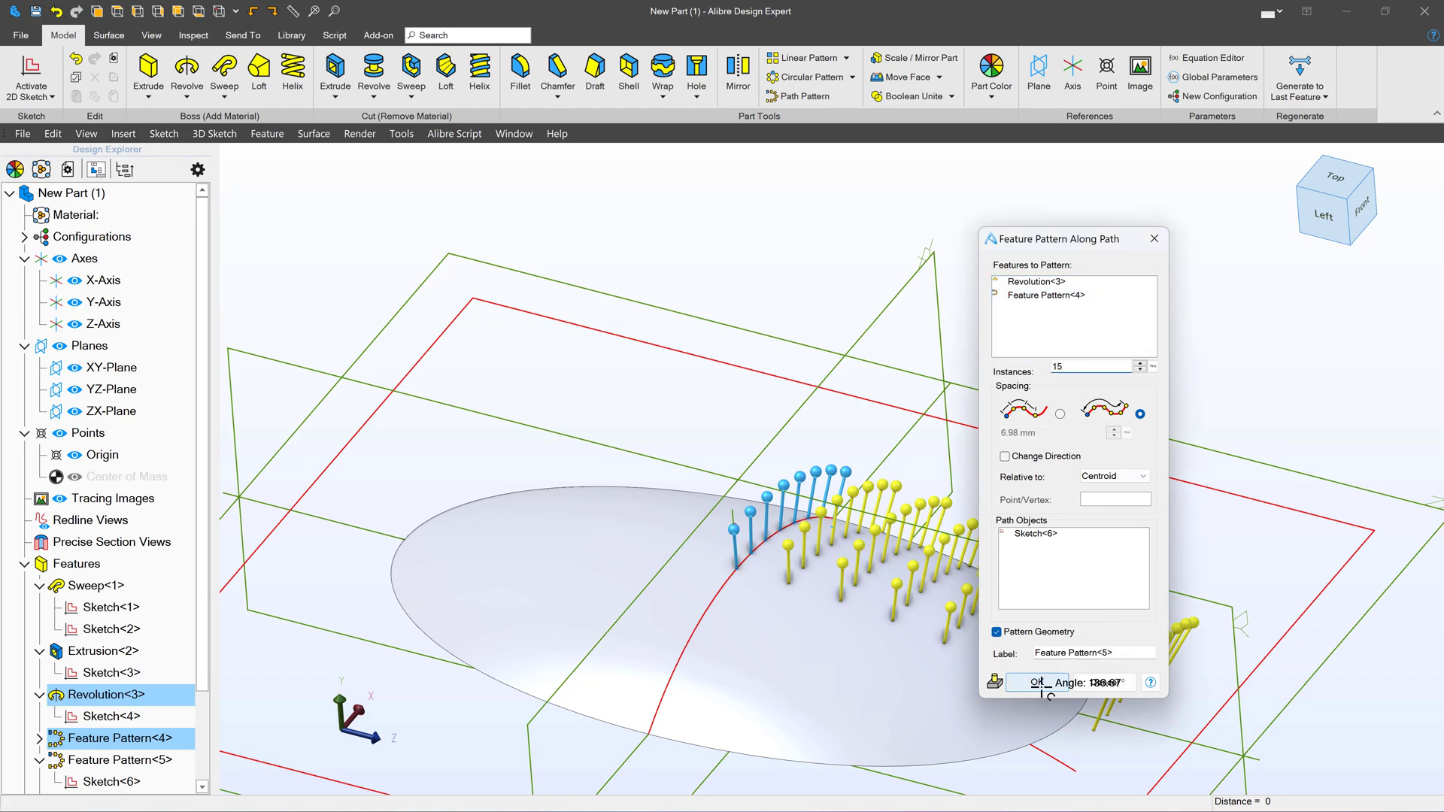
# Mirror the lengthwise bristle path pattern across the YZ-Plane to fill the other side of the head's half.
pyautogui.scroll(-2, 695, 488)
pyautogui.scroll(3, 815, 579)
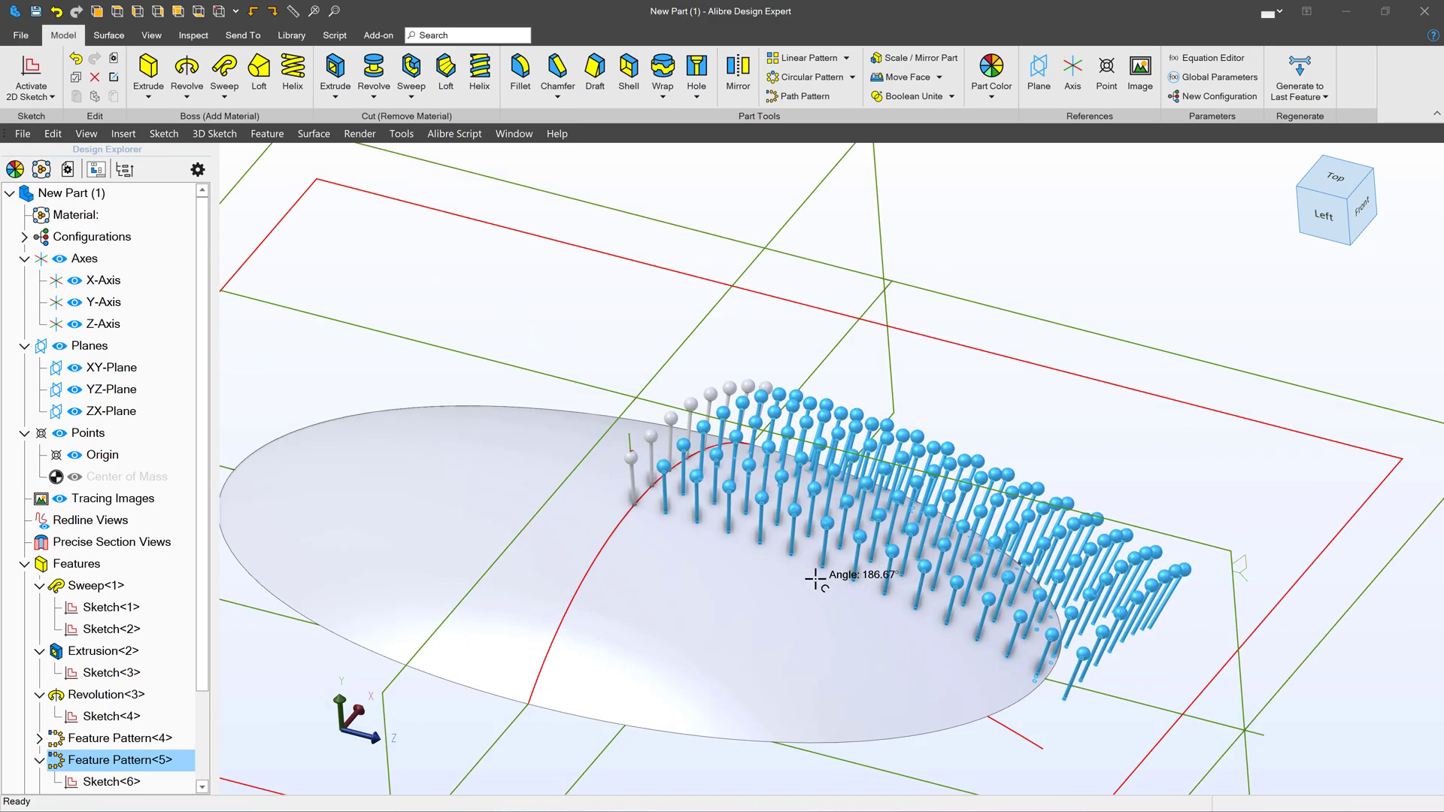
pyautogui.moveTo(697, 518)
pyautogui.mouseDown(button='middle')
pyautogui.moveTo(688, 545)
pyautogui.moveTo(698, 517)
pyautogui.mouseUp(button='middle')
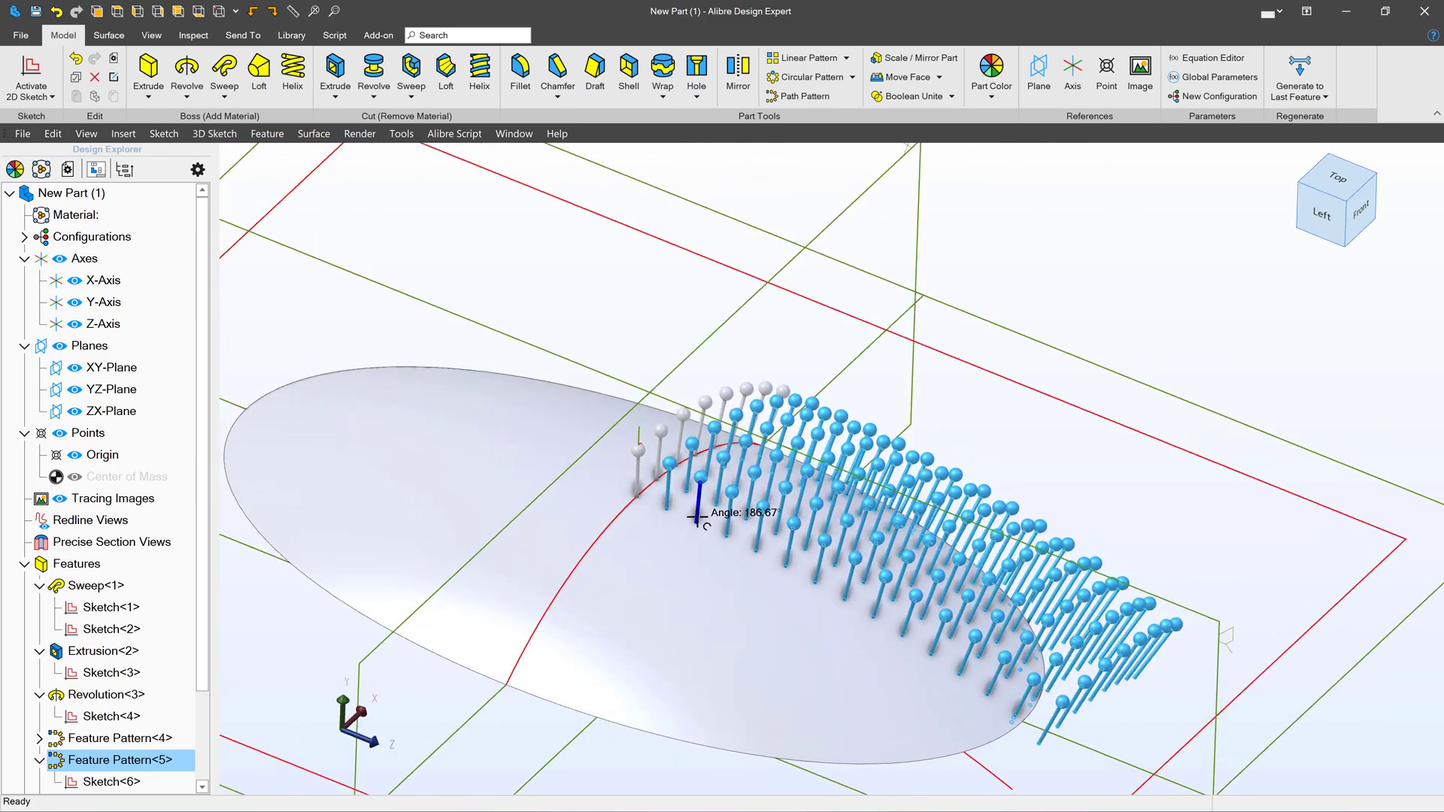
pyautogui.moveTo(696, 517); pyautogui.dragTo(707, 498, button='right')
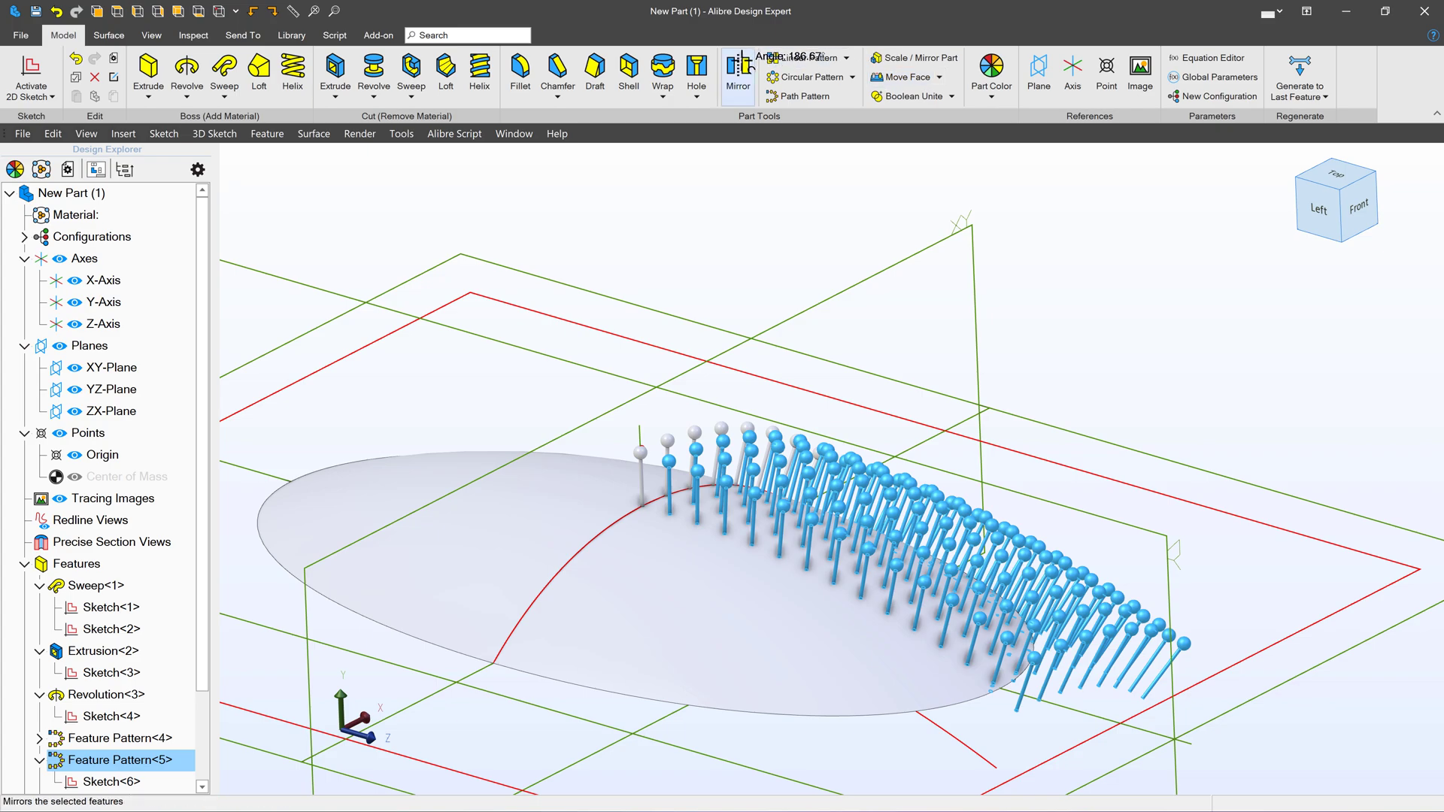
pyautogui.click(741, 64)
pyautogui.click(948, 249)
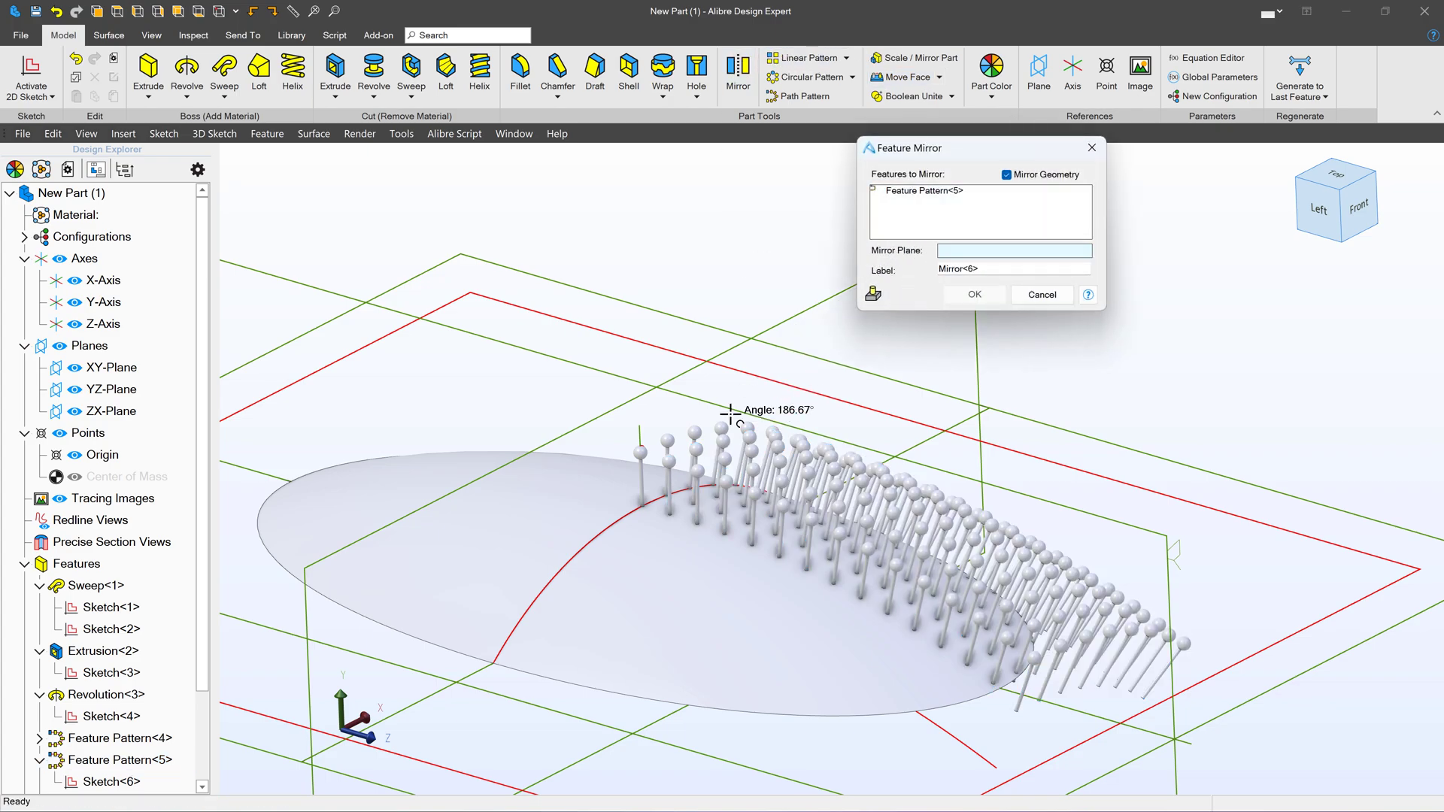
pyautogui.click(629, 377)
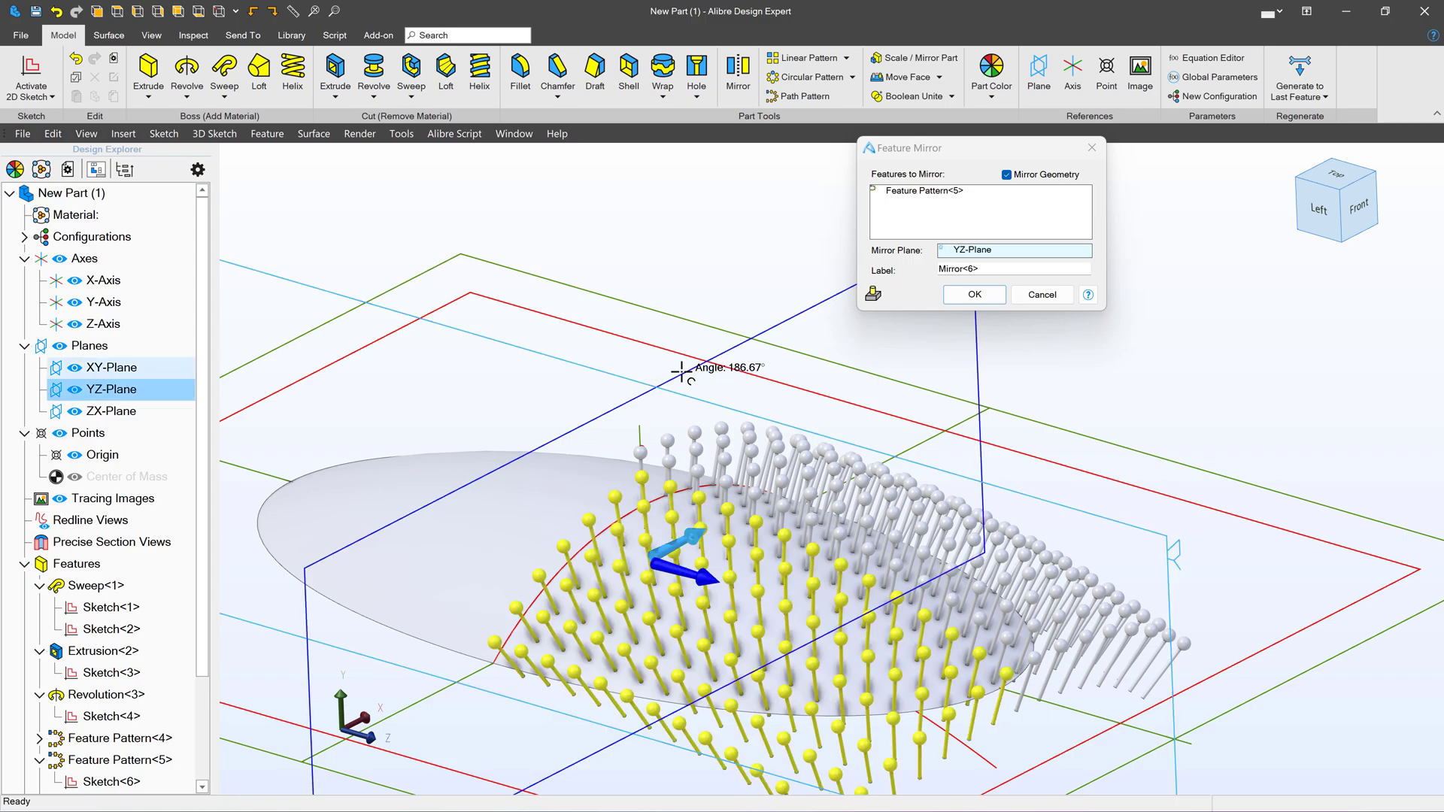
pyautogui.moveTo(683, 374); pyautogui.dragTo(738, 381, button='middle')
pyautogui.click(927, 220)
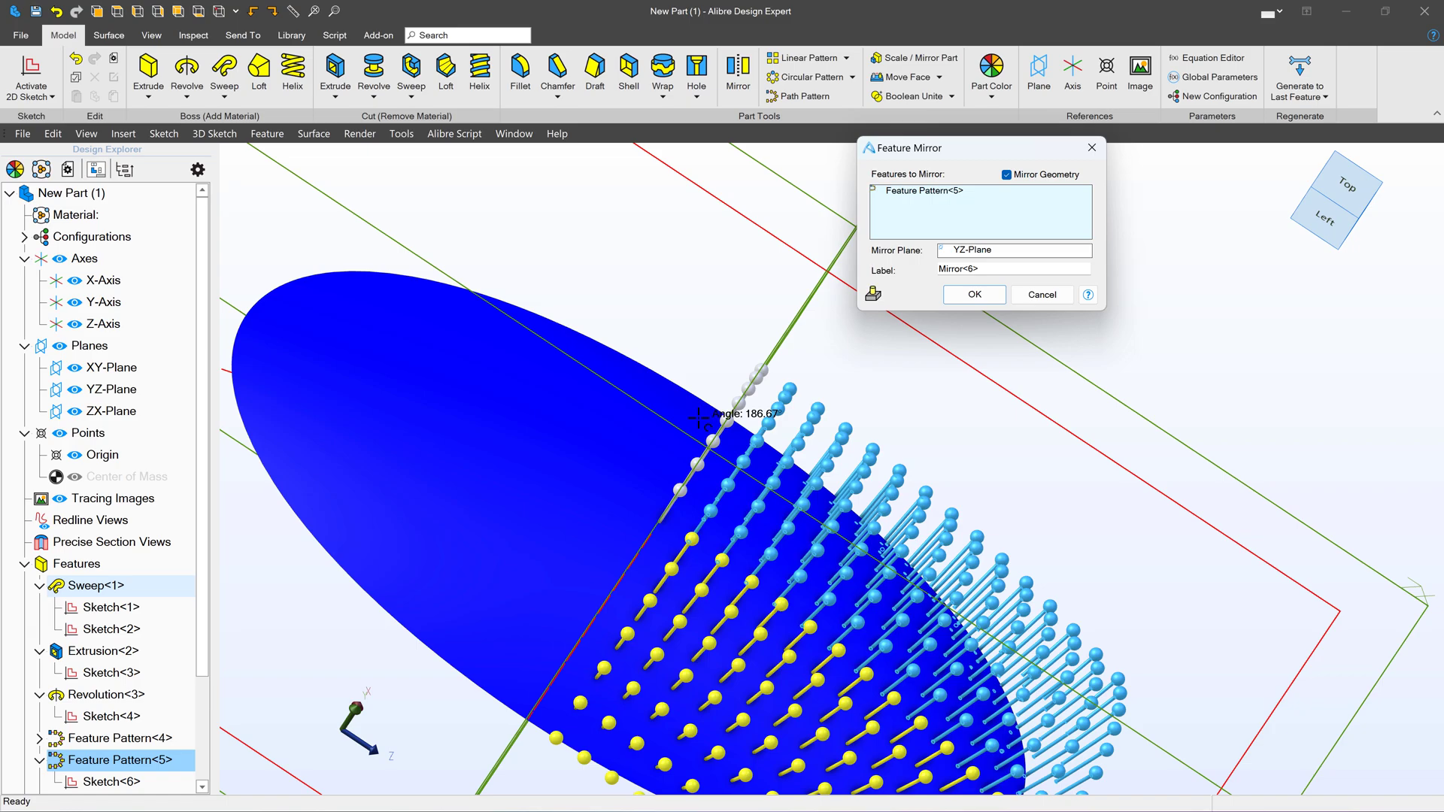
pyautogui.click(729, 413)
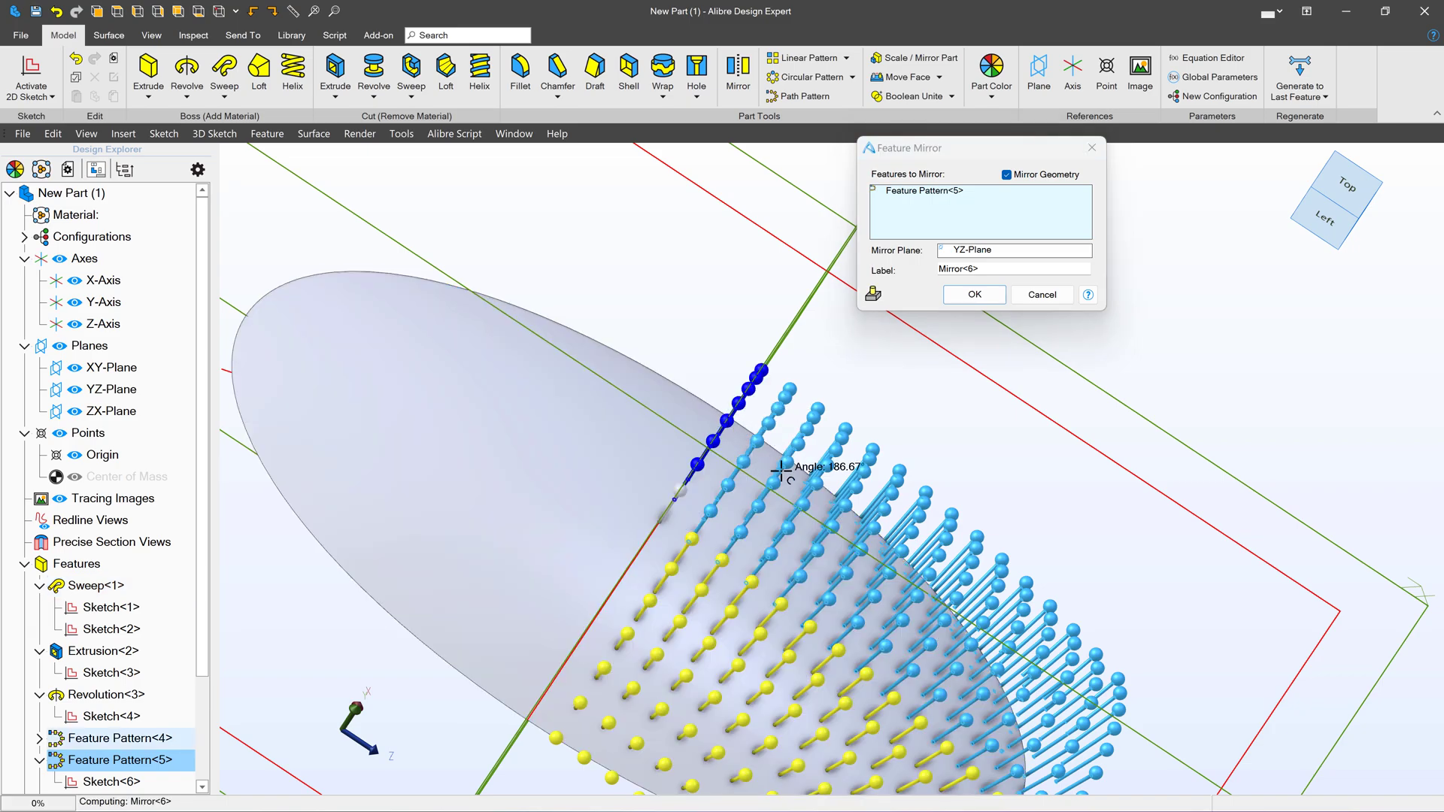
pyautogui.click(853, 474)
pyautogui.click(969, 294)
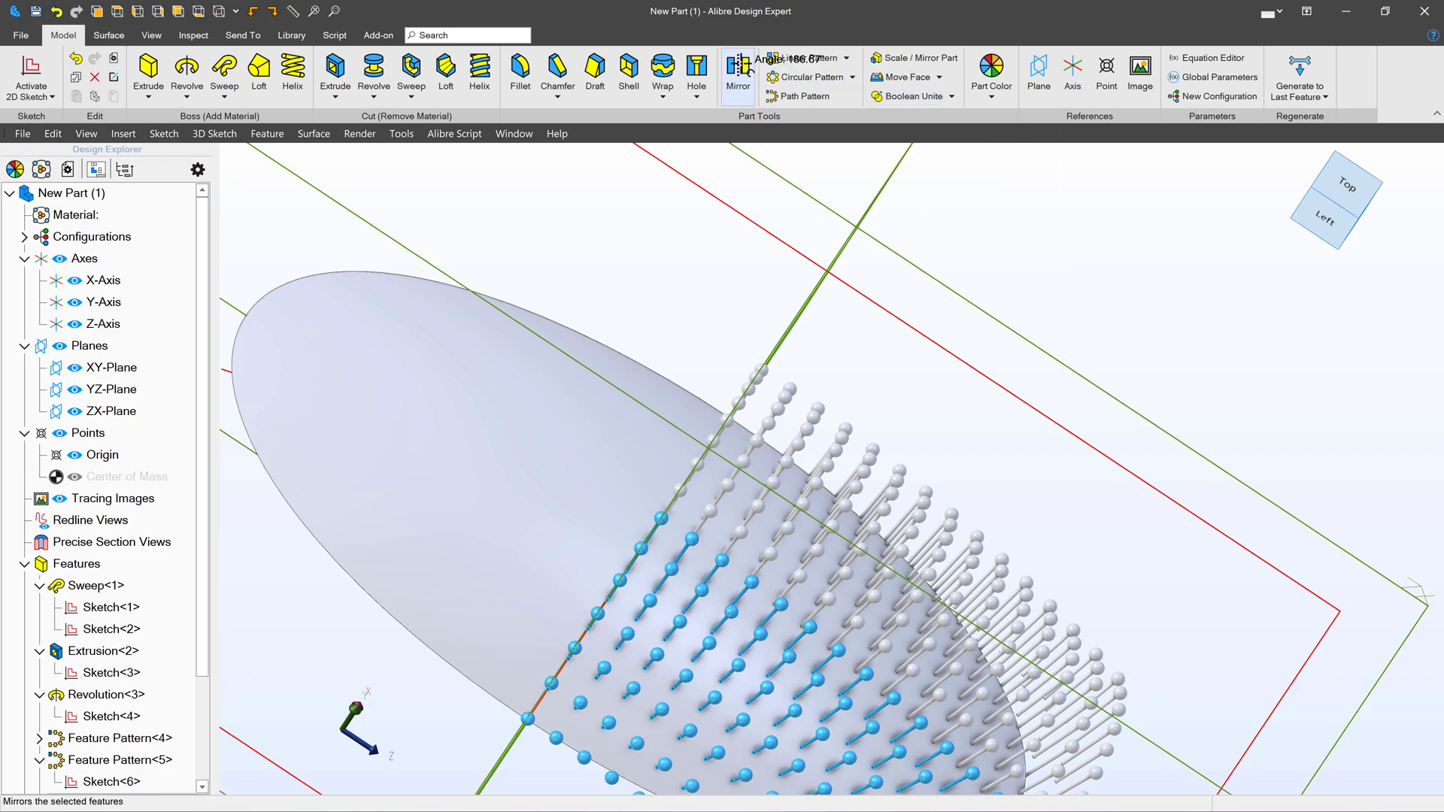
# Mirror both the lengthwise bristle path pattern and its YZ-Plane mirror across the XY-Plane.
pyautogui.click(739, 69)
pyautogui.click(828, 278)
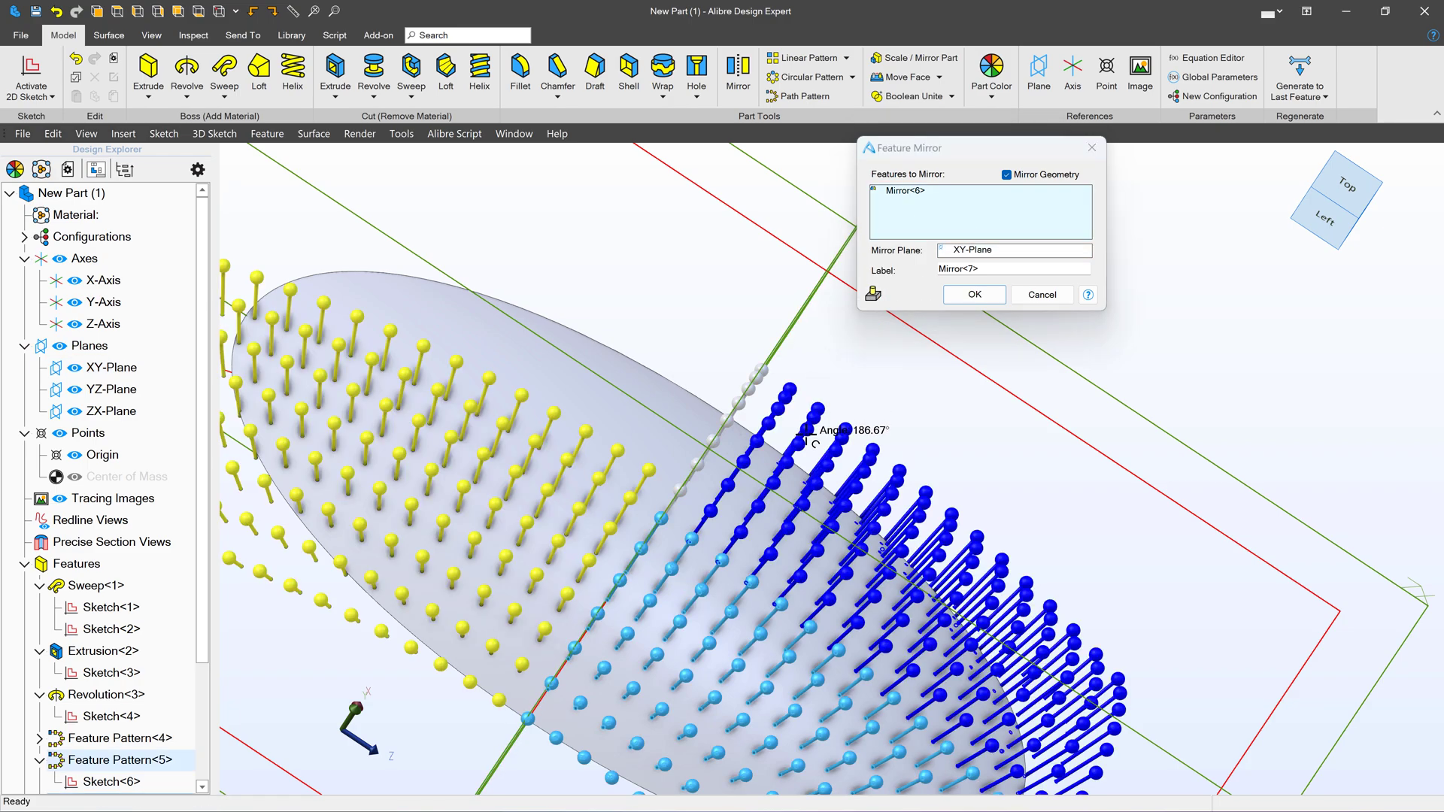
pyautogui.press('Return')
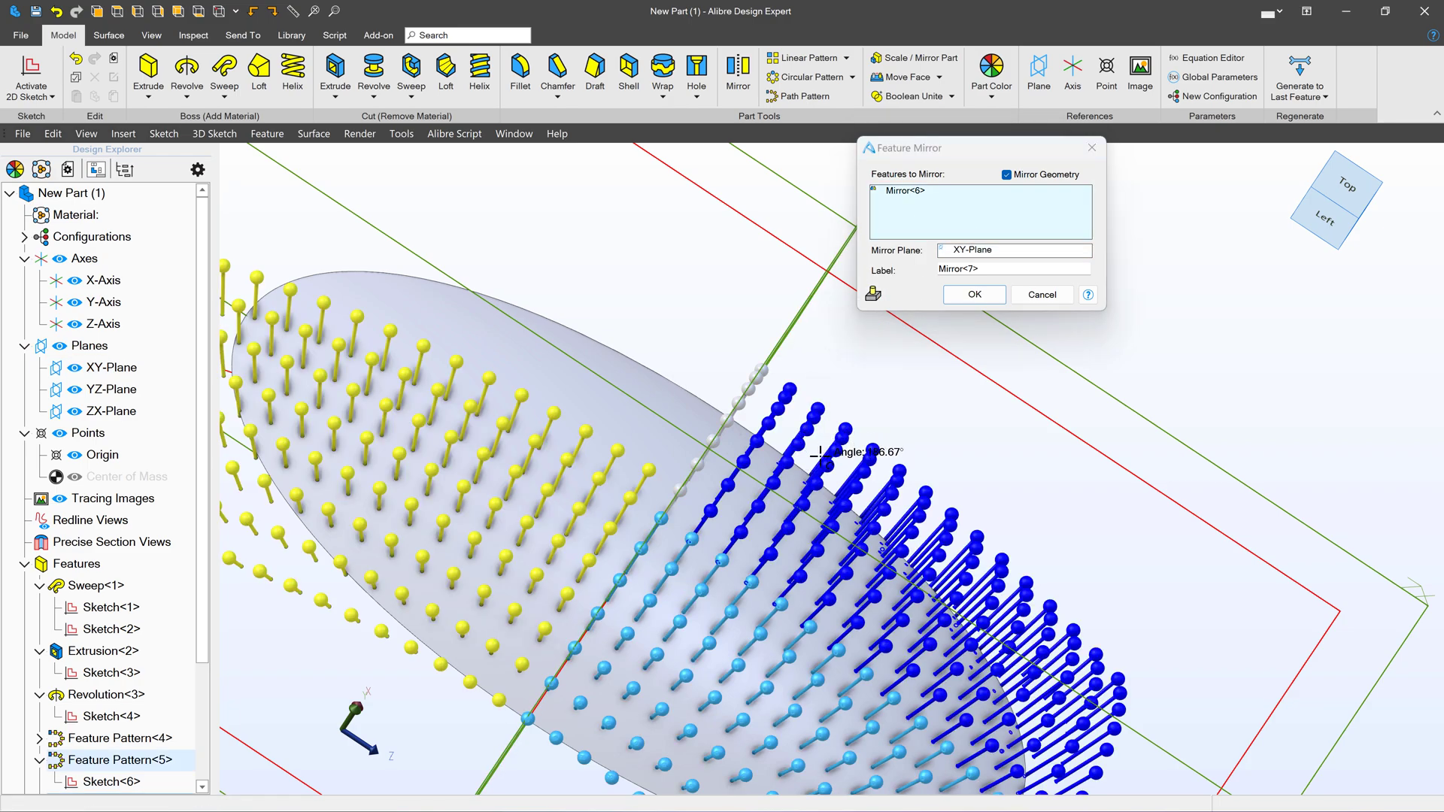
pyautogui.click(862, 388)
pyautogui.moveTo(862, 389); pyautogui.dragTo(904, 354, button='middle')
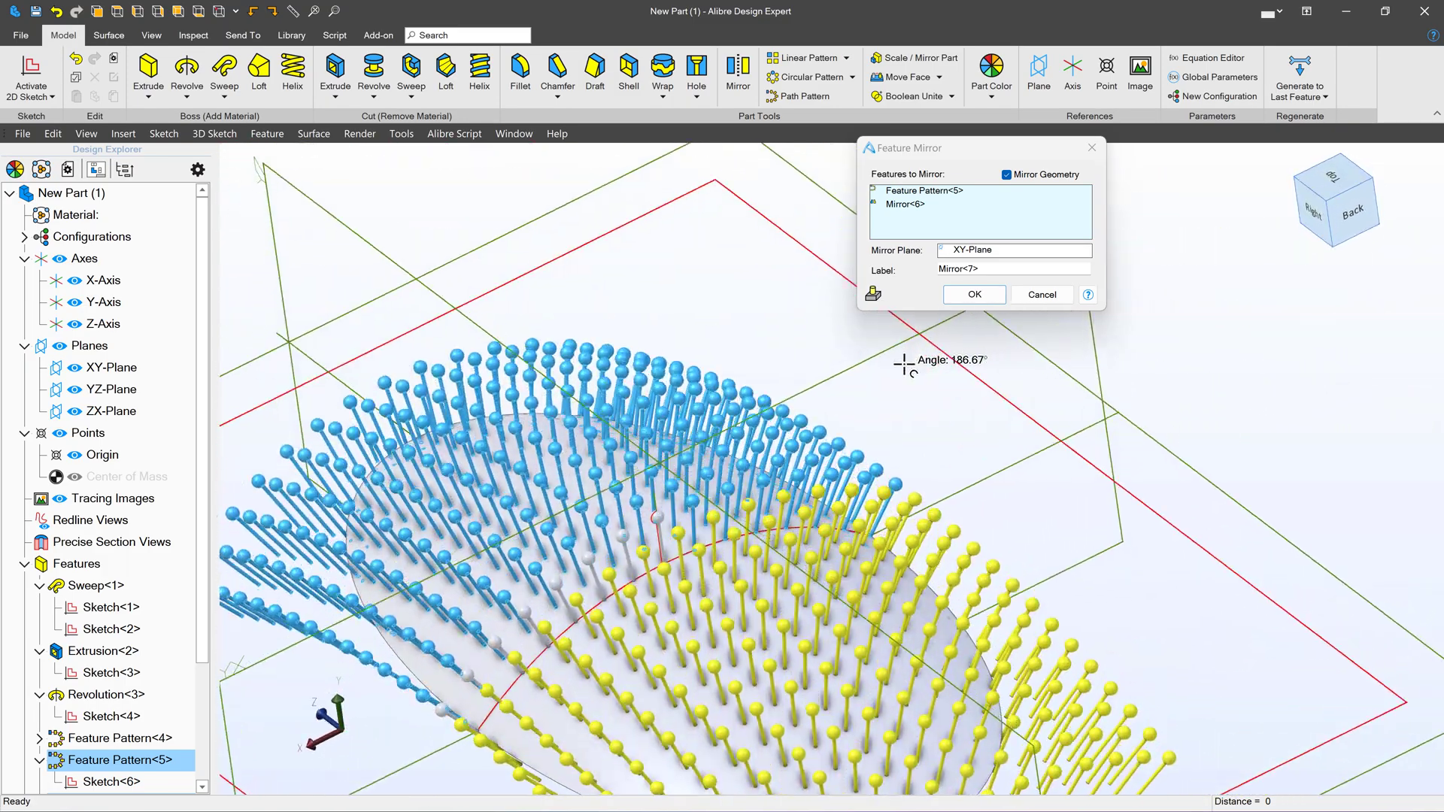
pyautogui.scroll(-5, 910, 377)
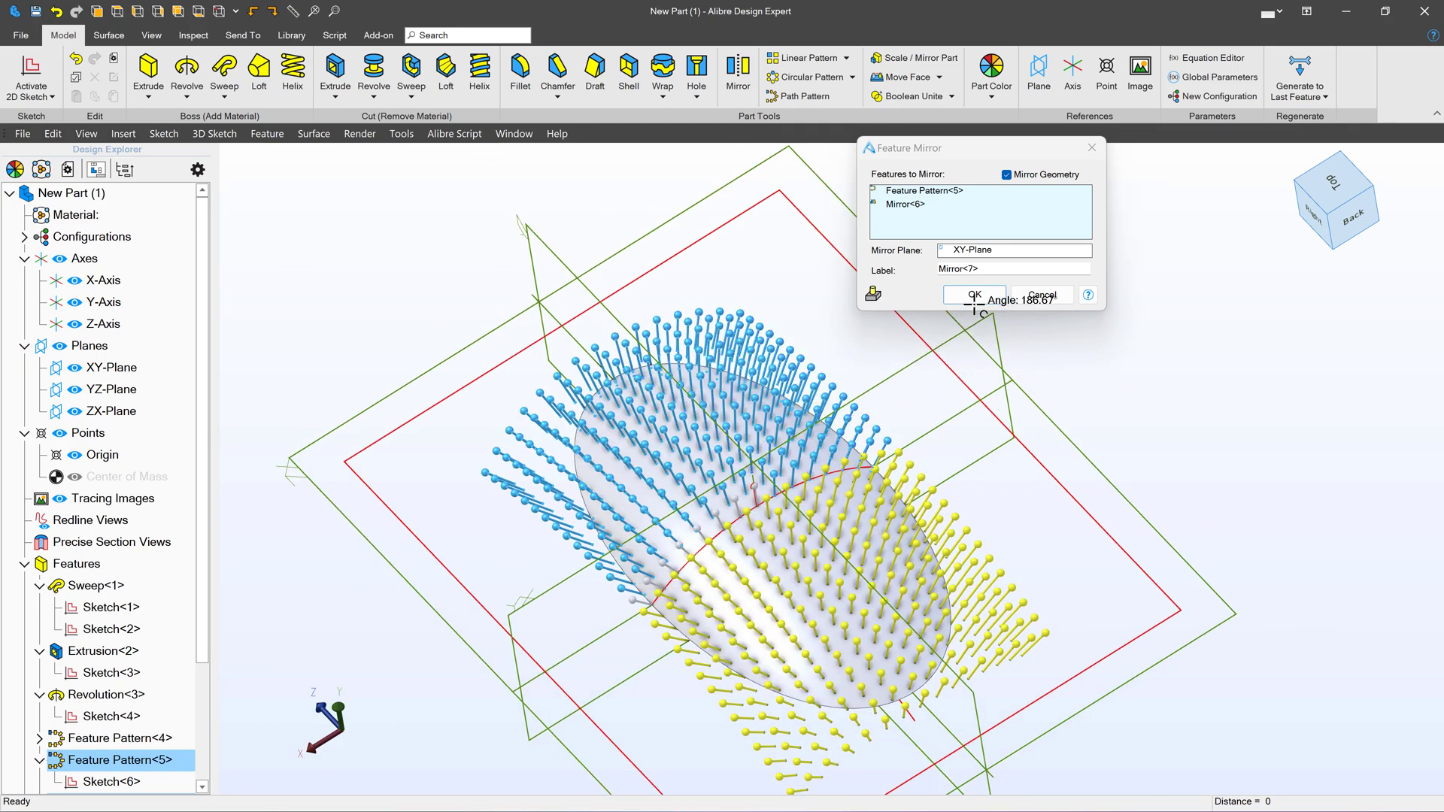
pyautogui.click(975, 297)
# Remove the loose bristles outside the oval head's edge at its positive-X, negative-Z corner using Remove Model Pieces.
pyautogui.scroll(3, 719, 553)
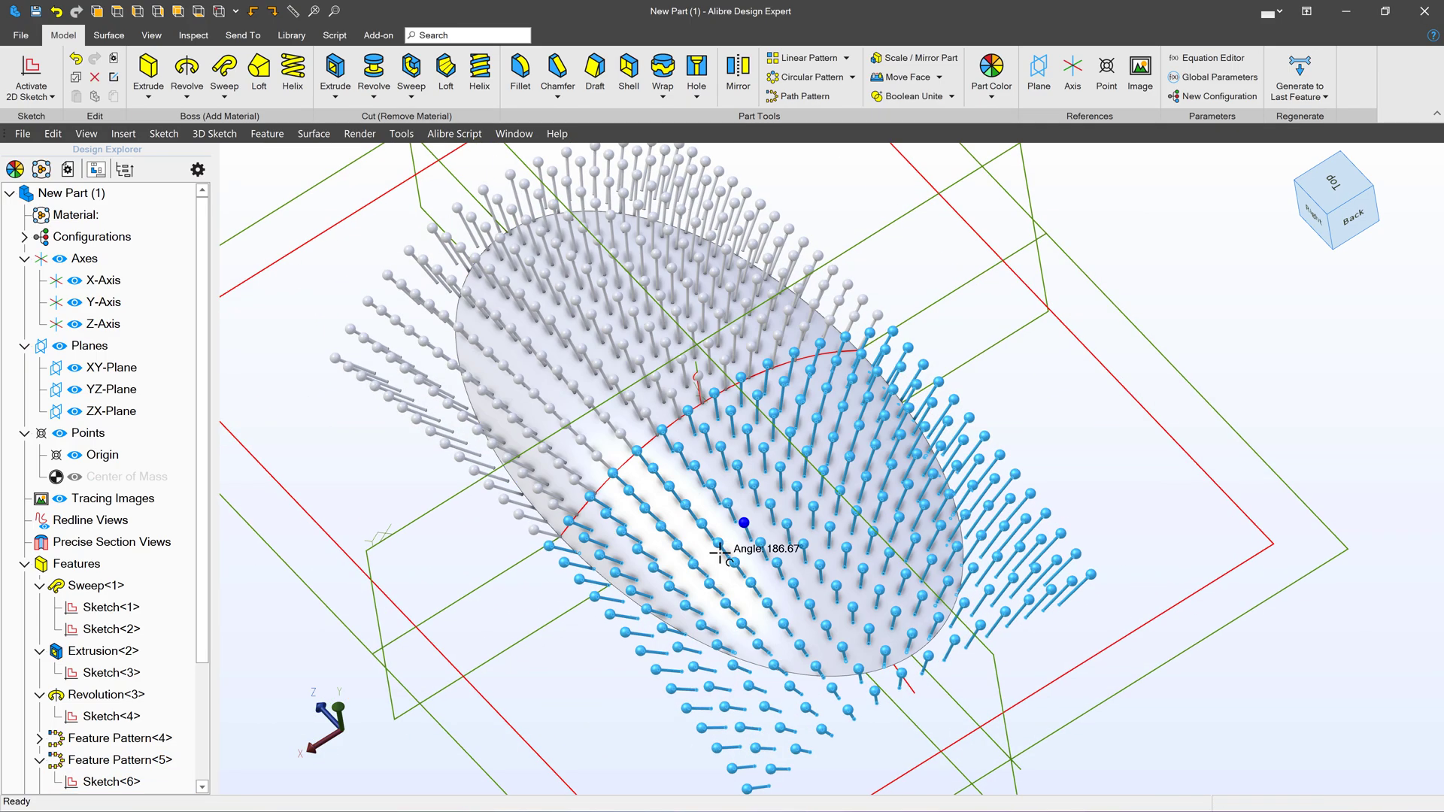
pyautogui.click(556, 630)
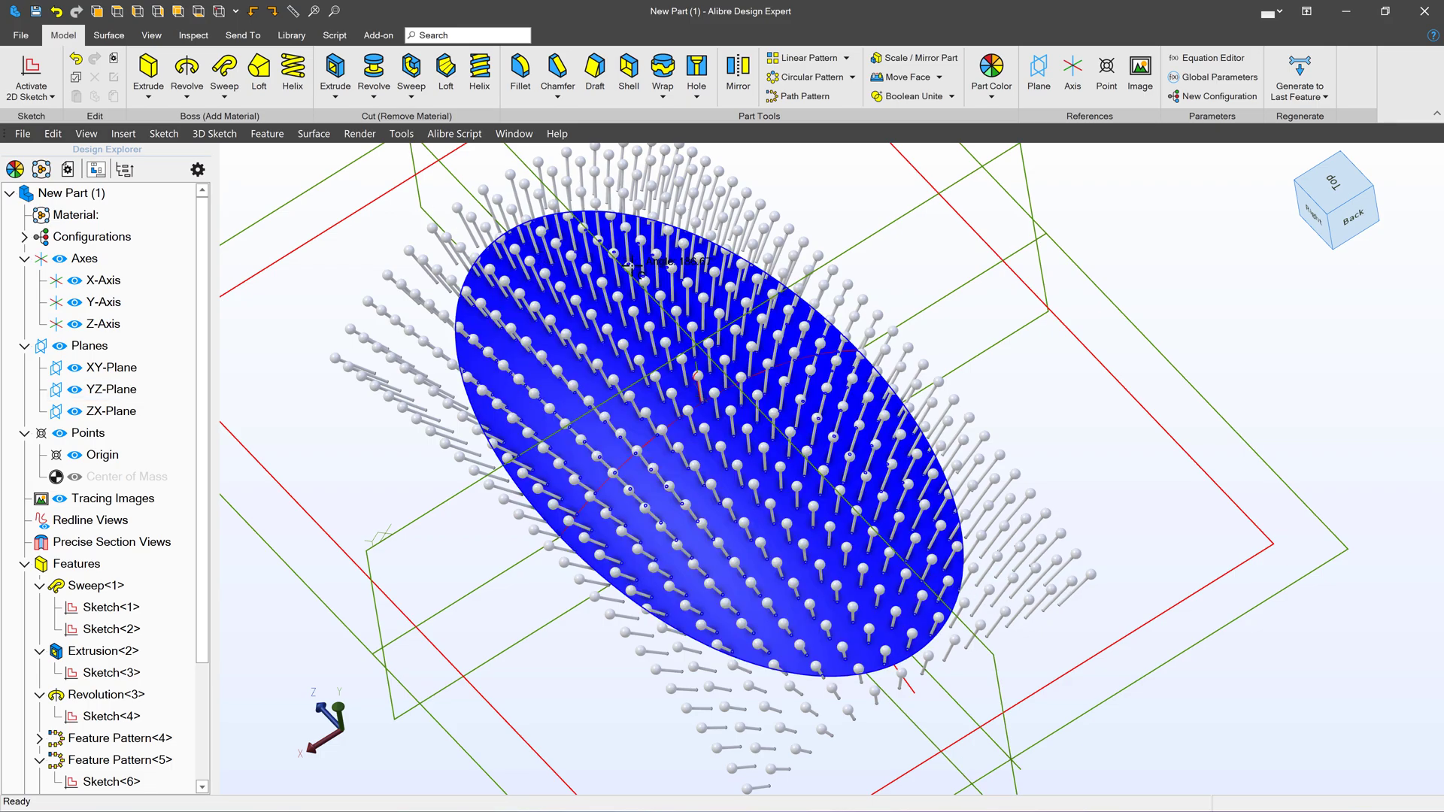
pyautogui.scroll(-4, 832, 317)
pyautogui.scroll(2, 752, 262)
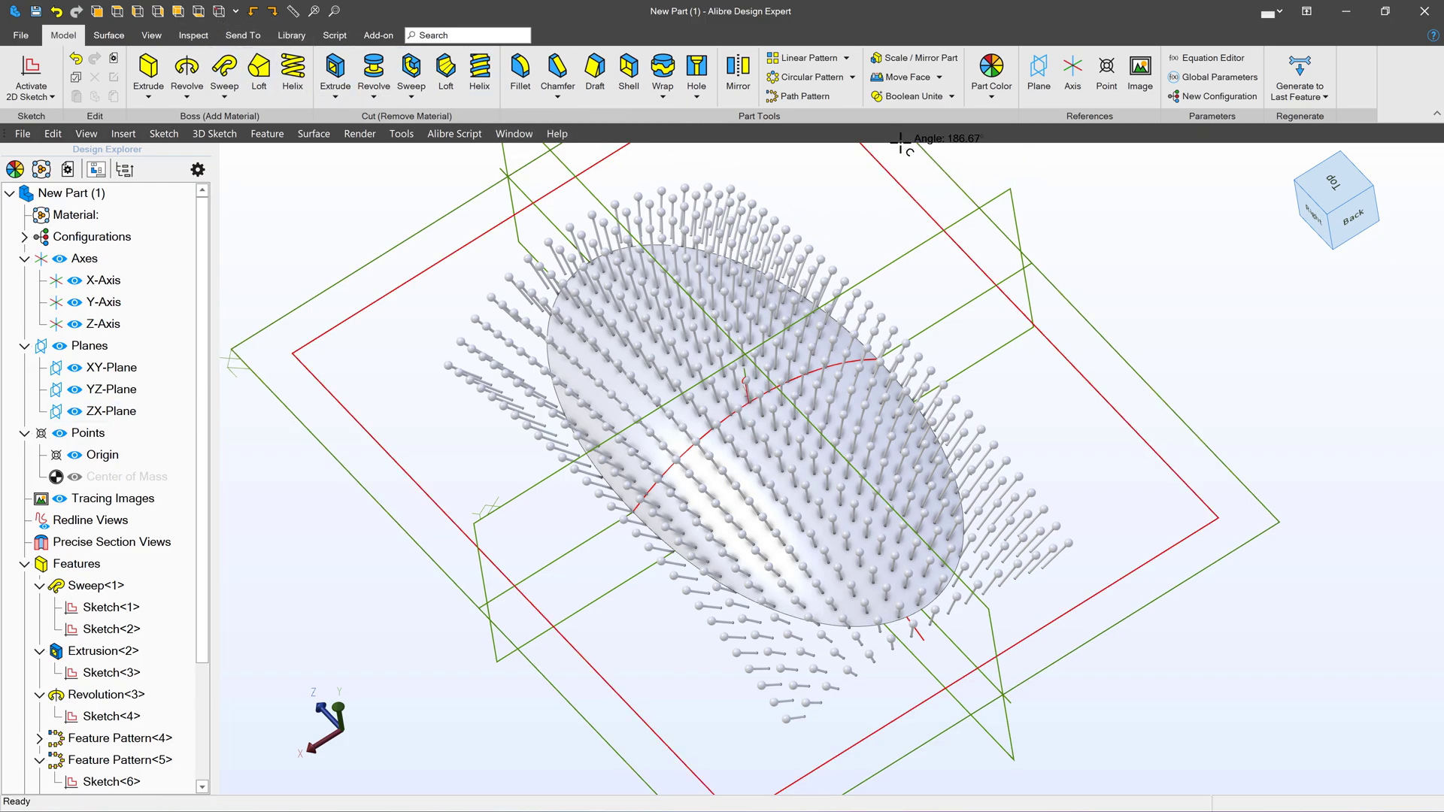
pyautogui.click(939, 77)
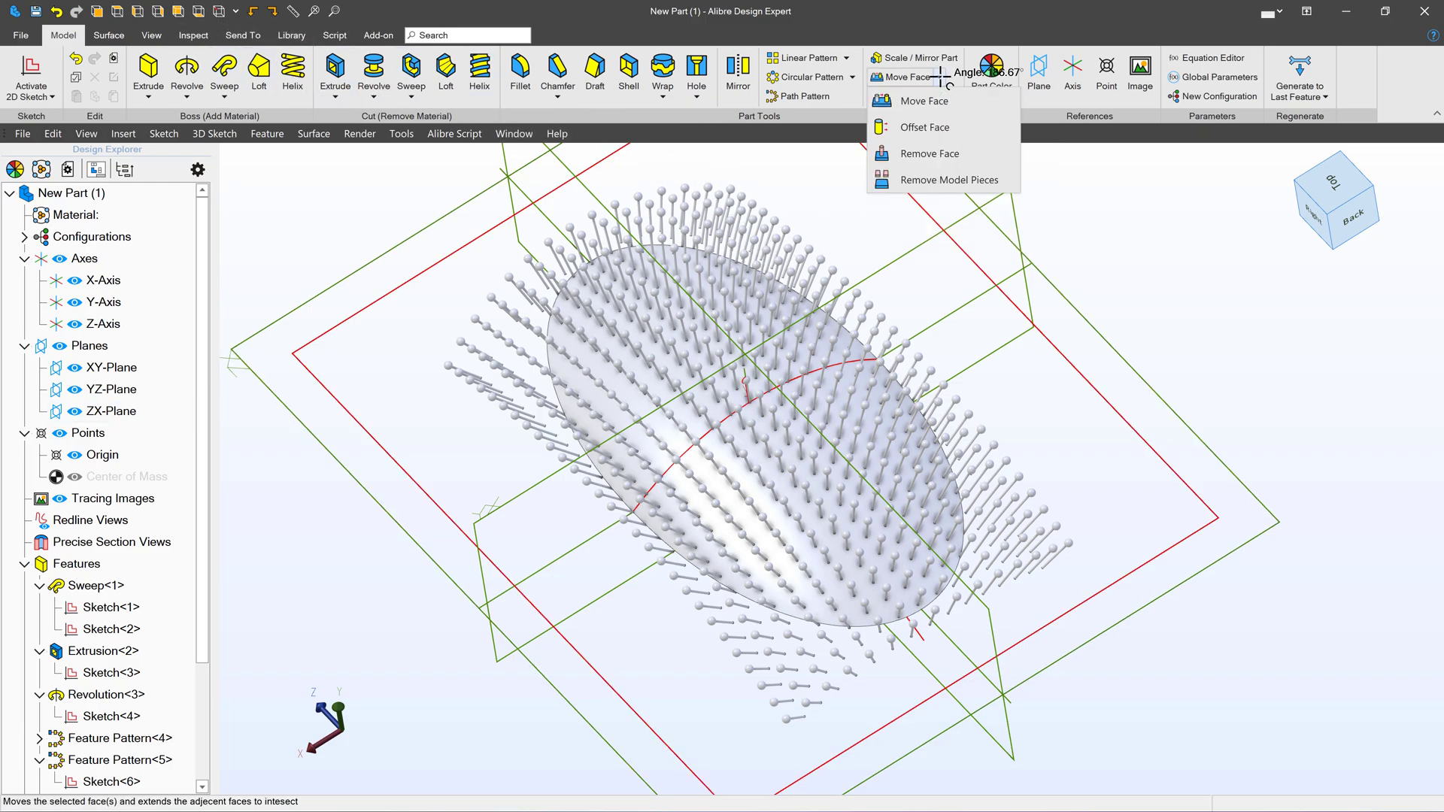
pyautogui.click(922, 181)
pyautogui.scroll(3, 759, 680)
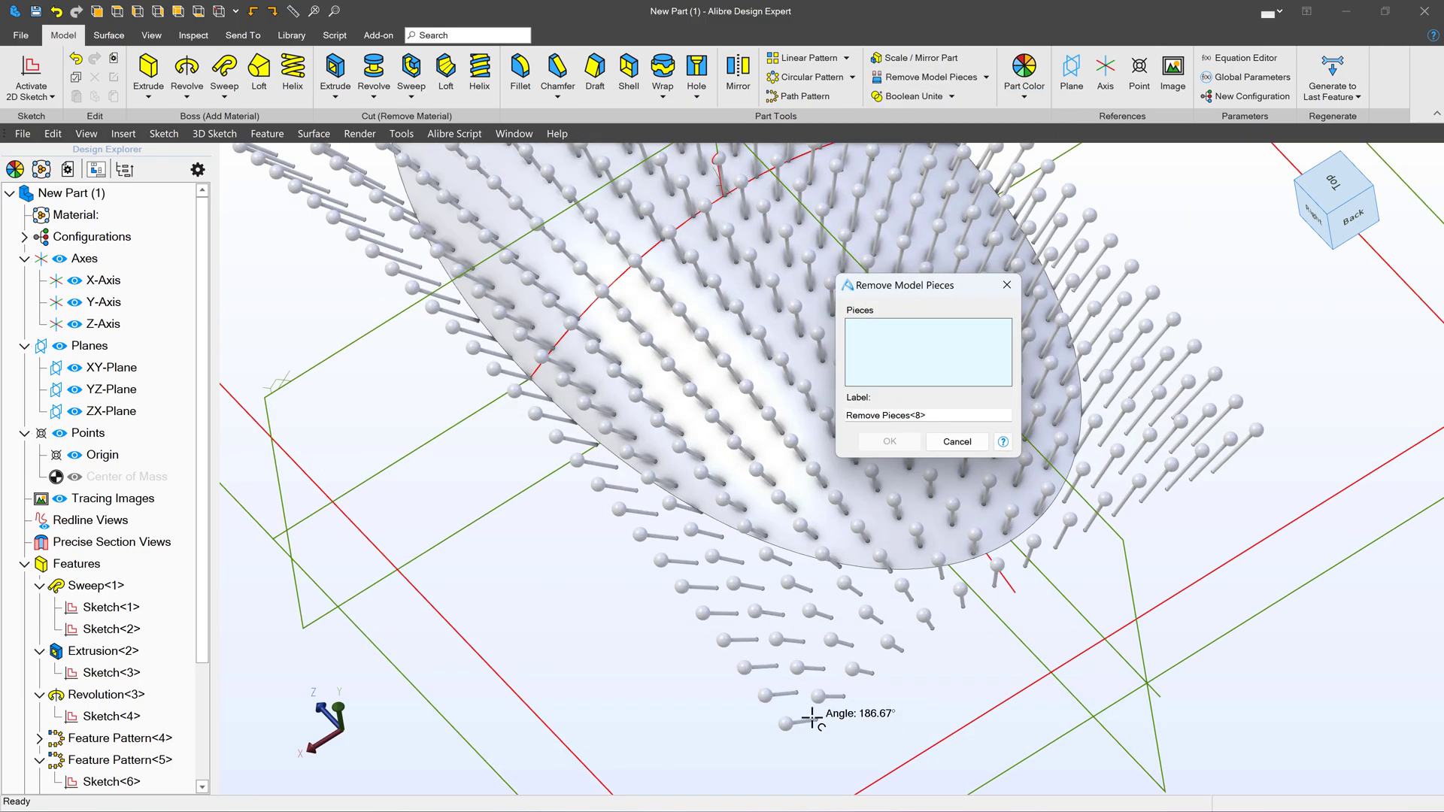
pyautogui.click(789, 723)
pyautogui.click(822, 696)
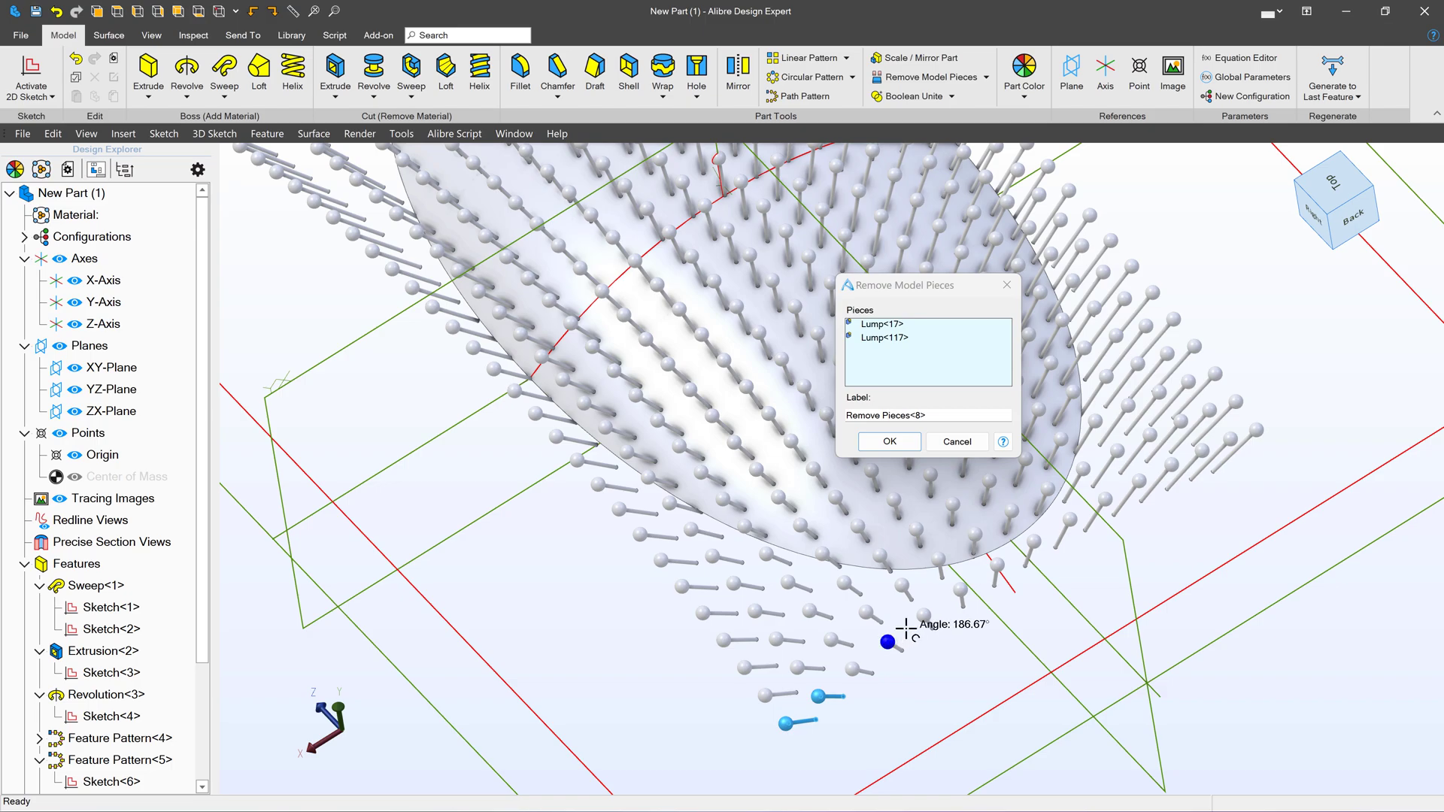
pyautogui.click(996, 564)
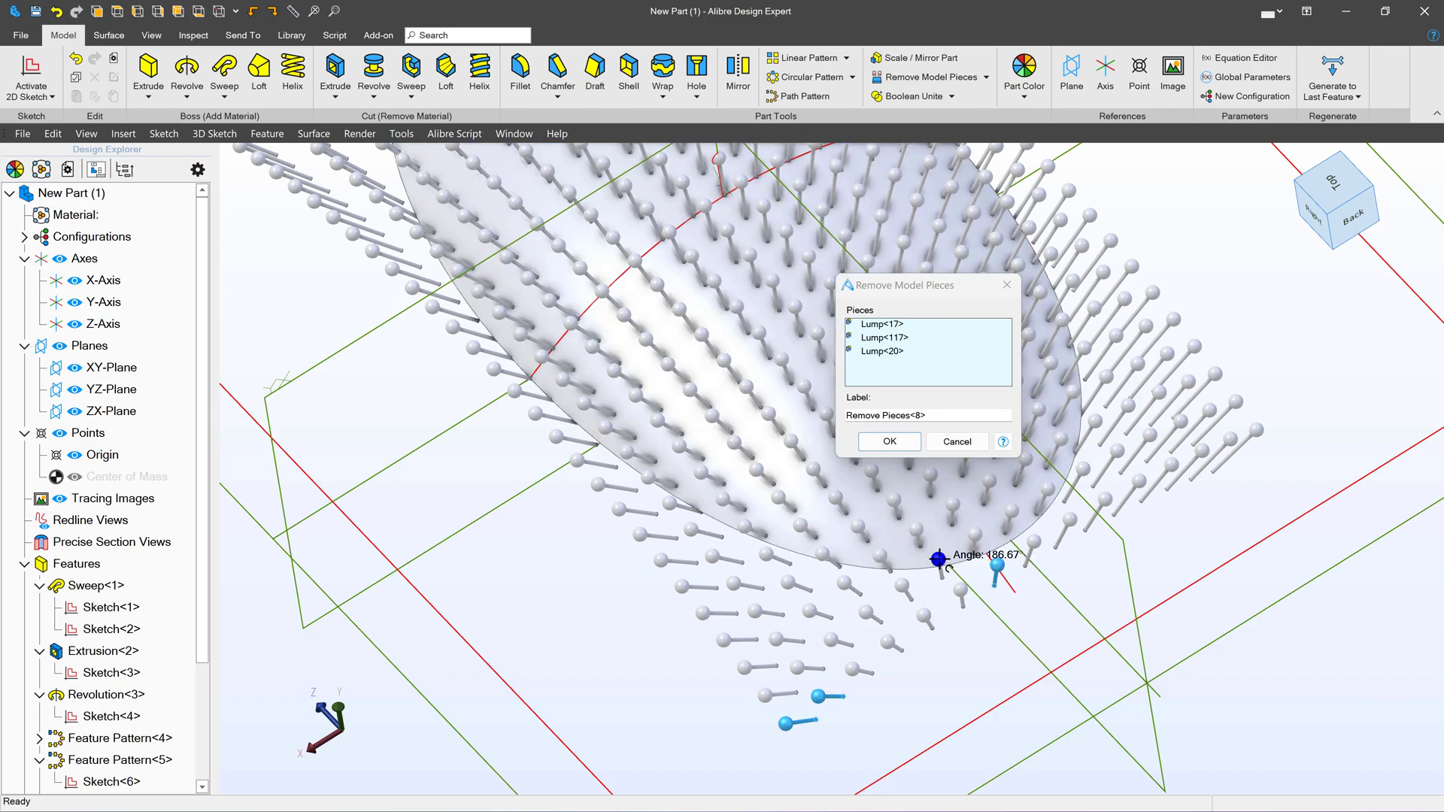
pyautogui.click(865, 612)
pyautogui.click(832, 640)
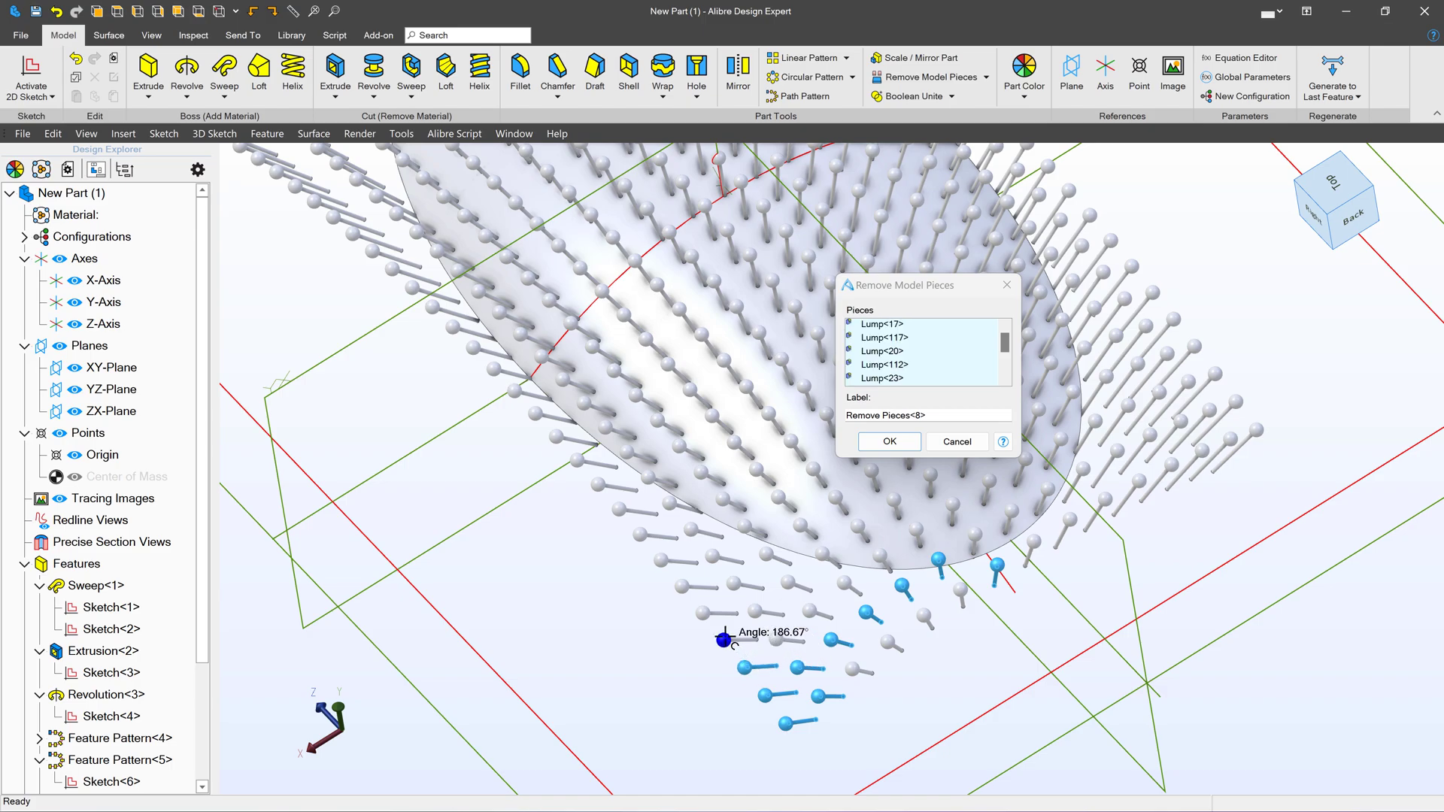
pyautogui.click(643, 537)
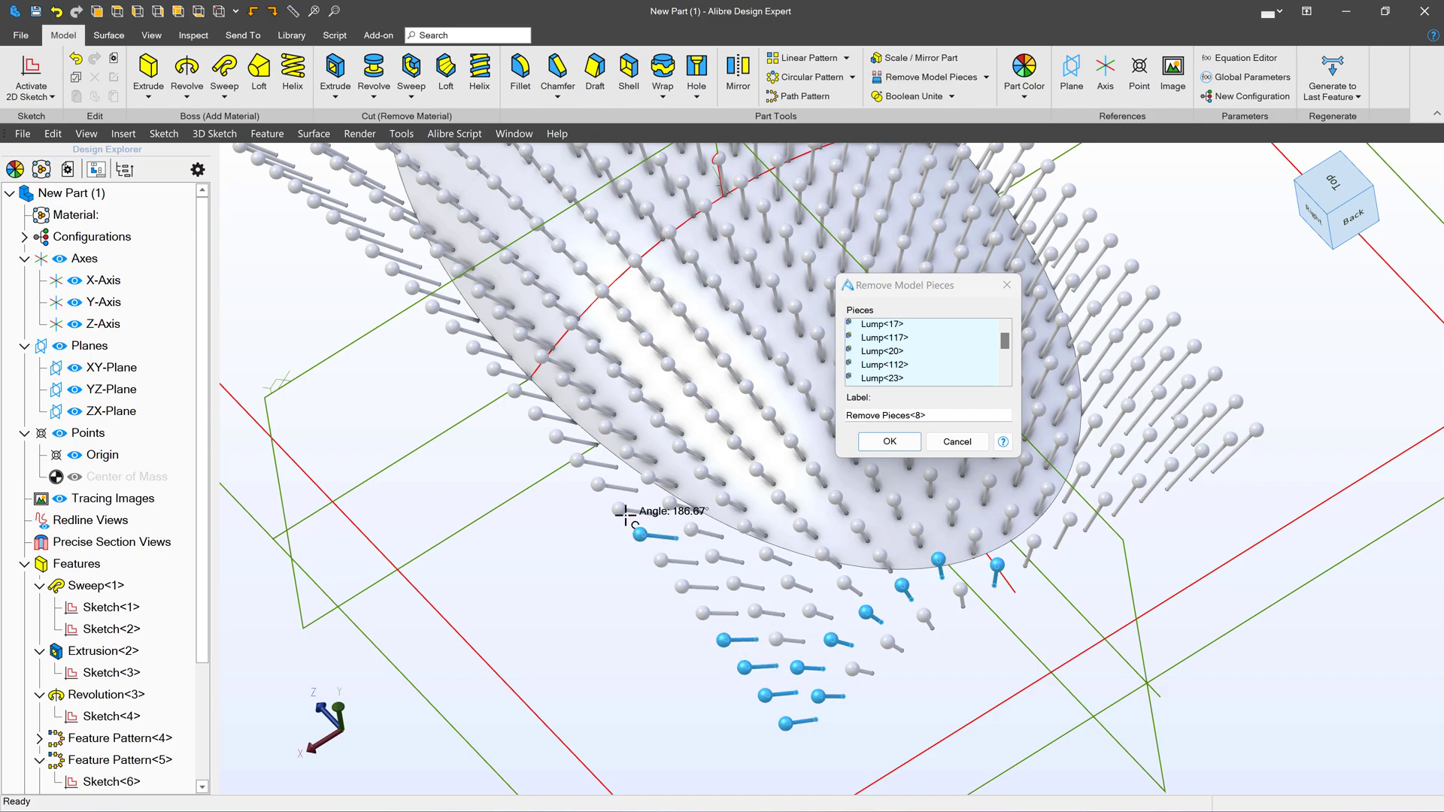
pyautogui.click(598, 484)
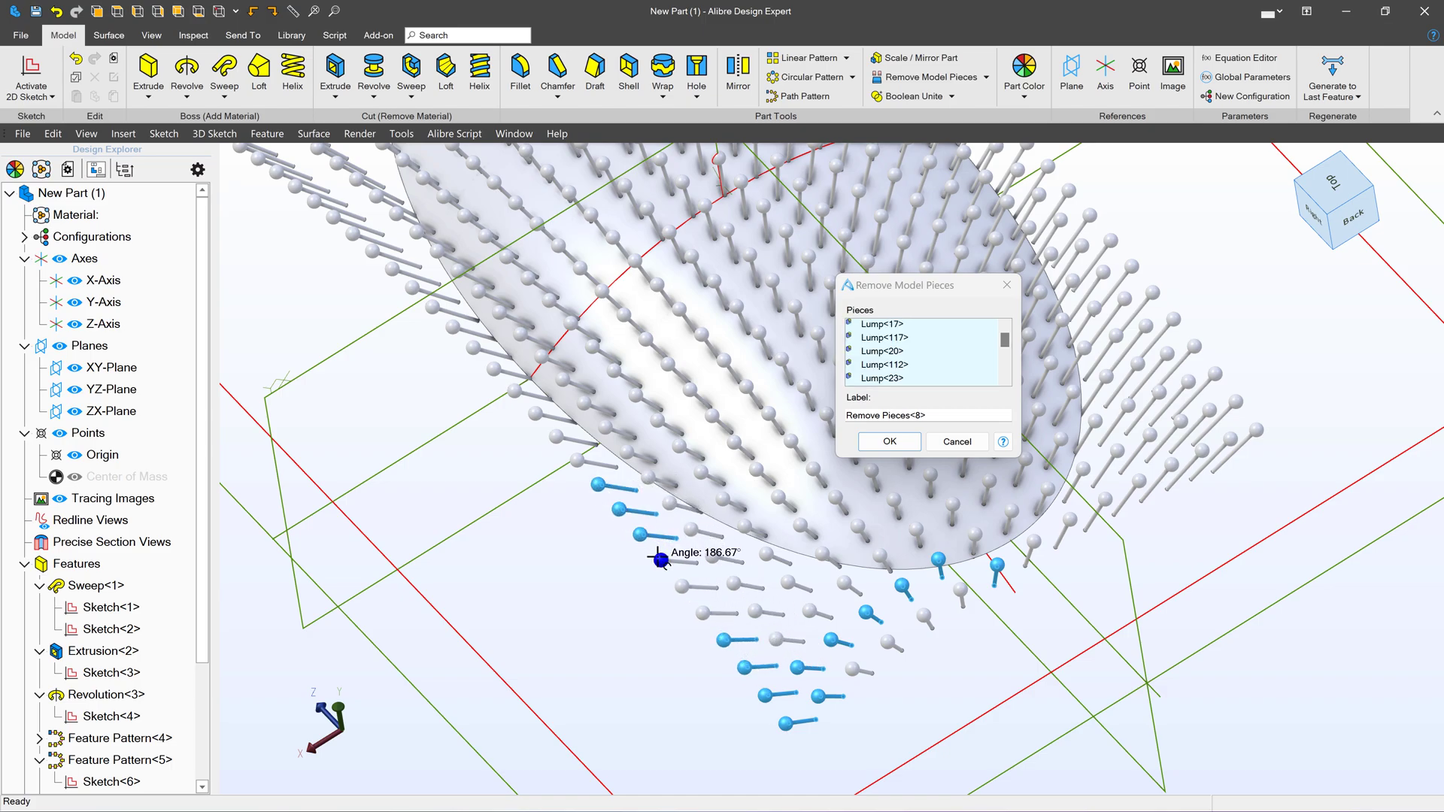
pyautogui.click(683, 586)
pyautogui.click(703, 612)
pyautogui.click(778, 640)
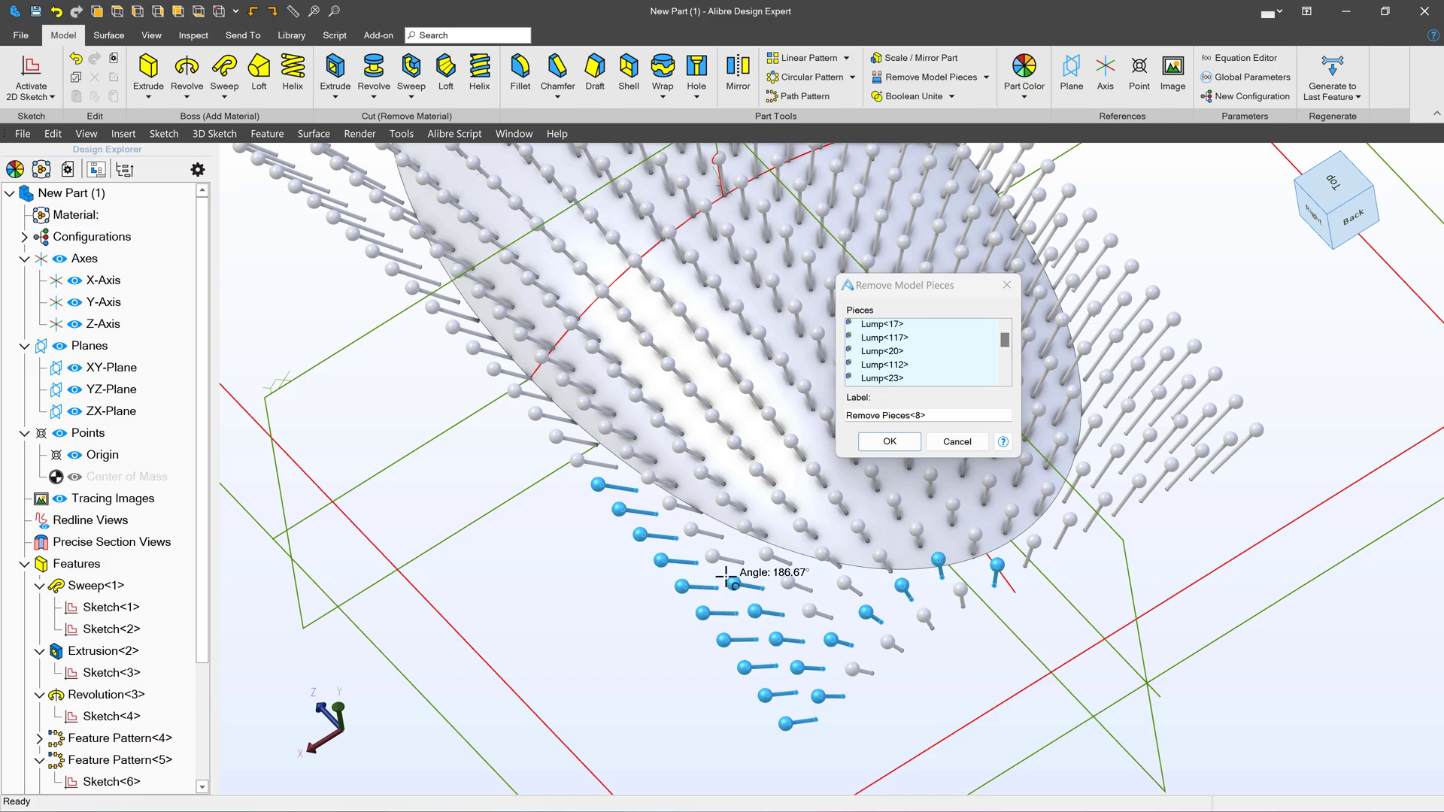
pyautogui.click(712, 556)
pyautogui.click(811, 618)
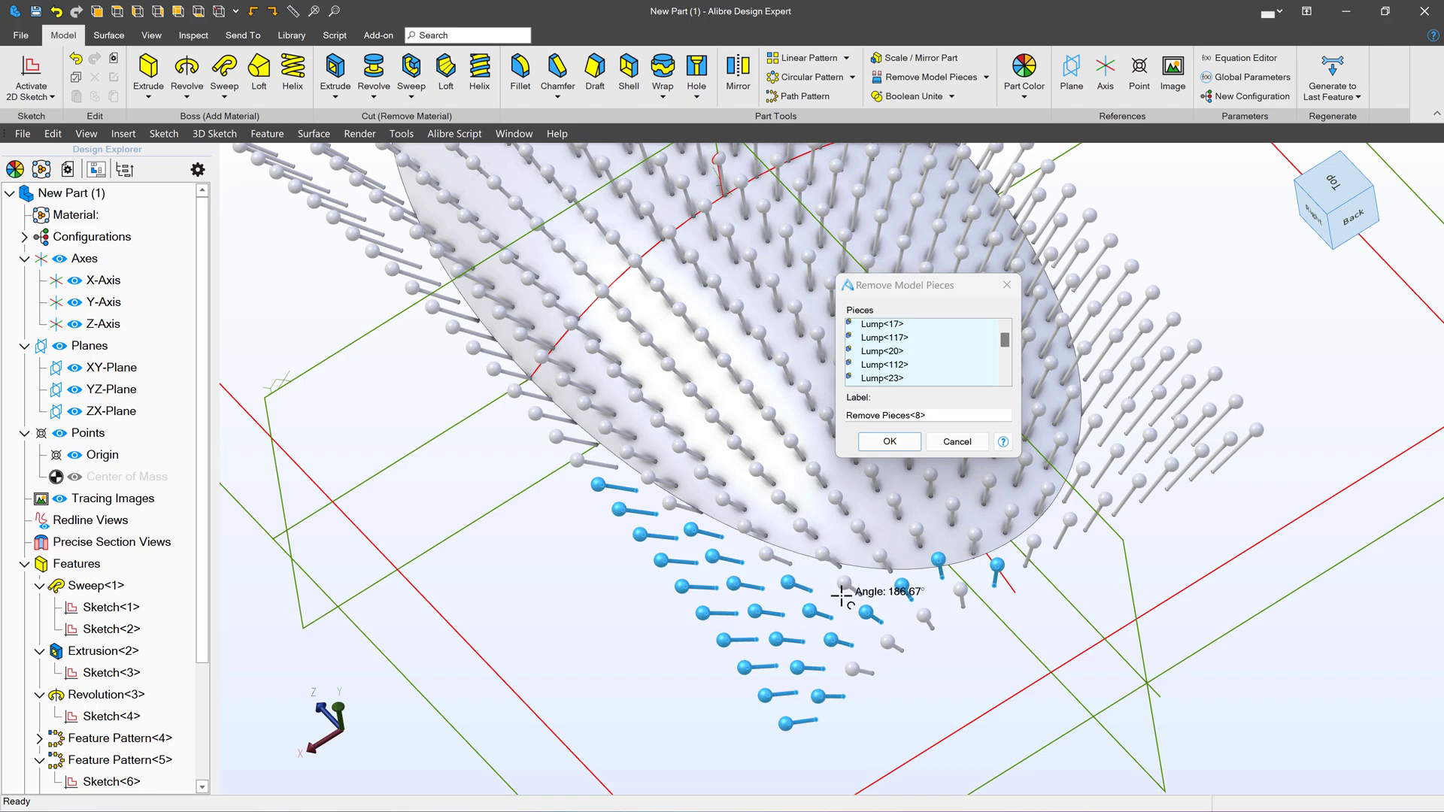
pyautogui.click(766, 554)
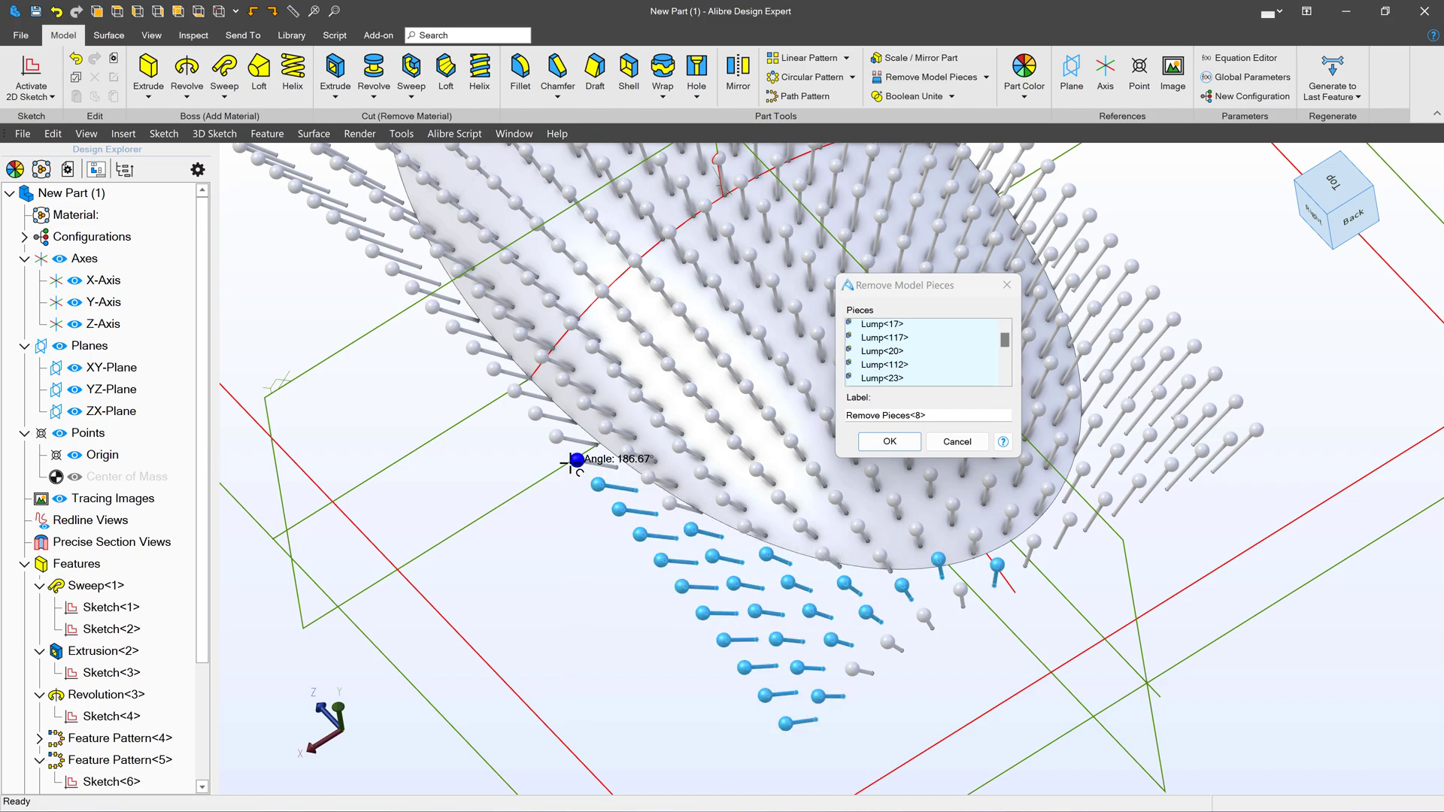
pyautogui.click(556, 437)
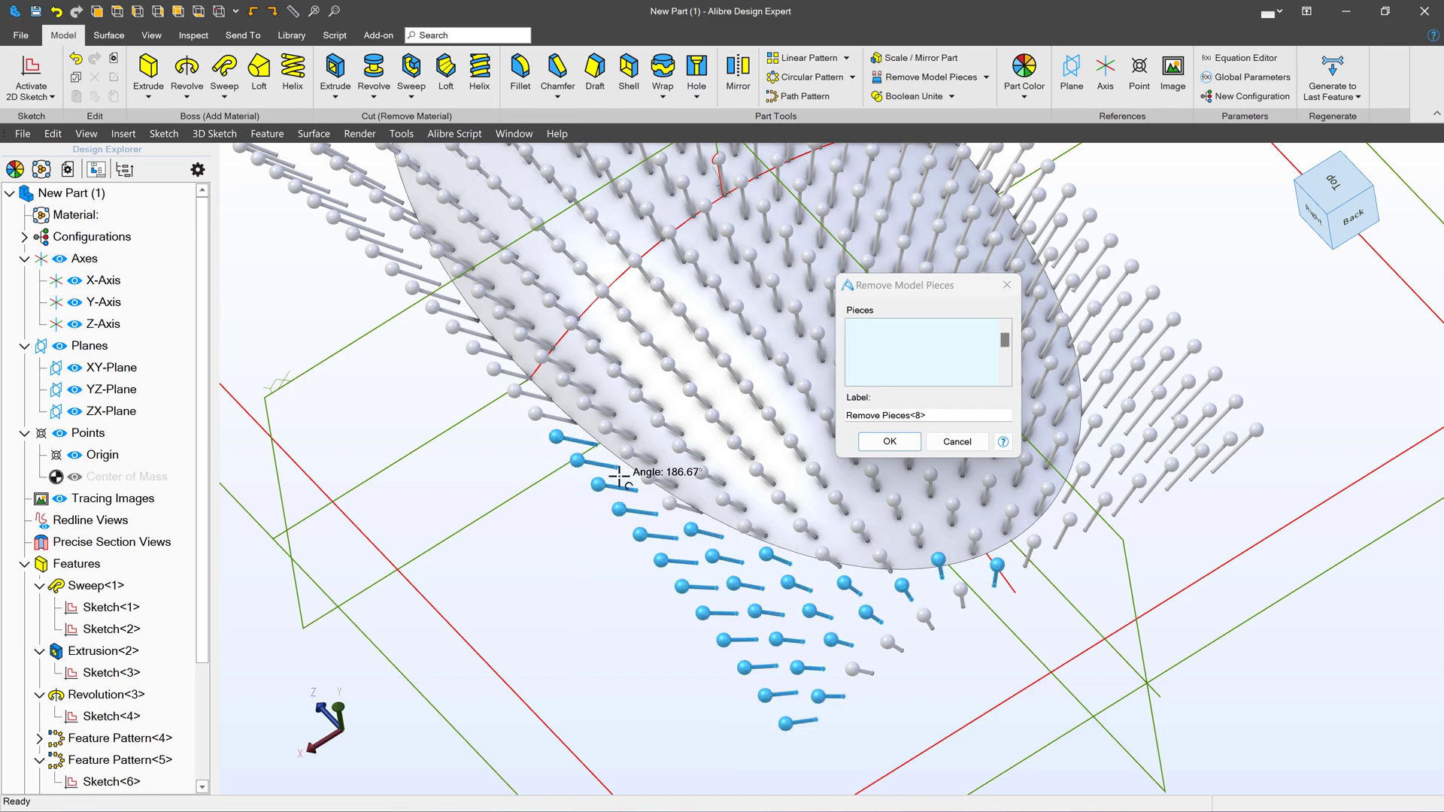
pyautogui.click(855, 669)
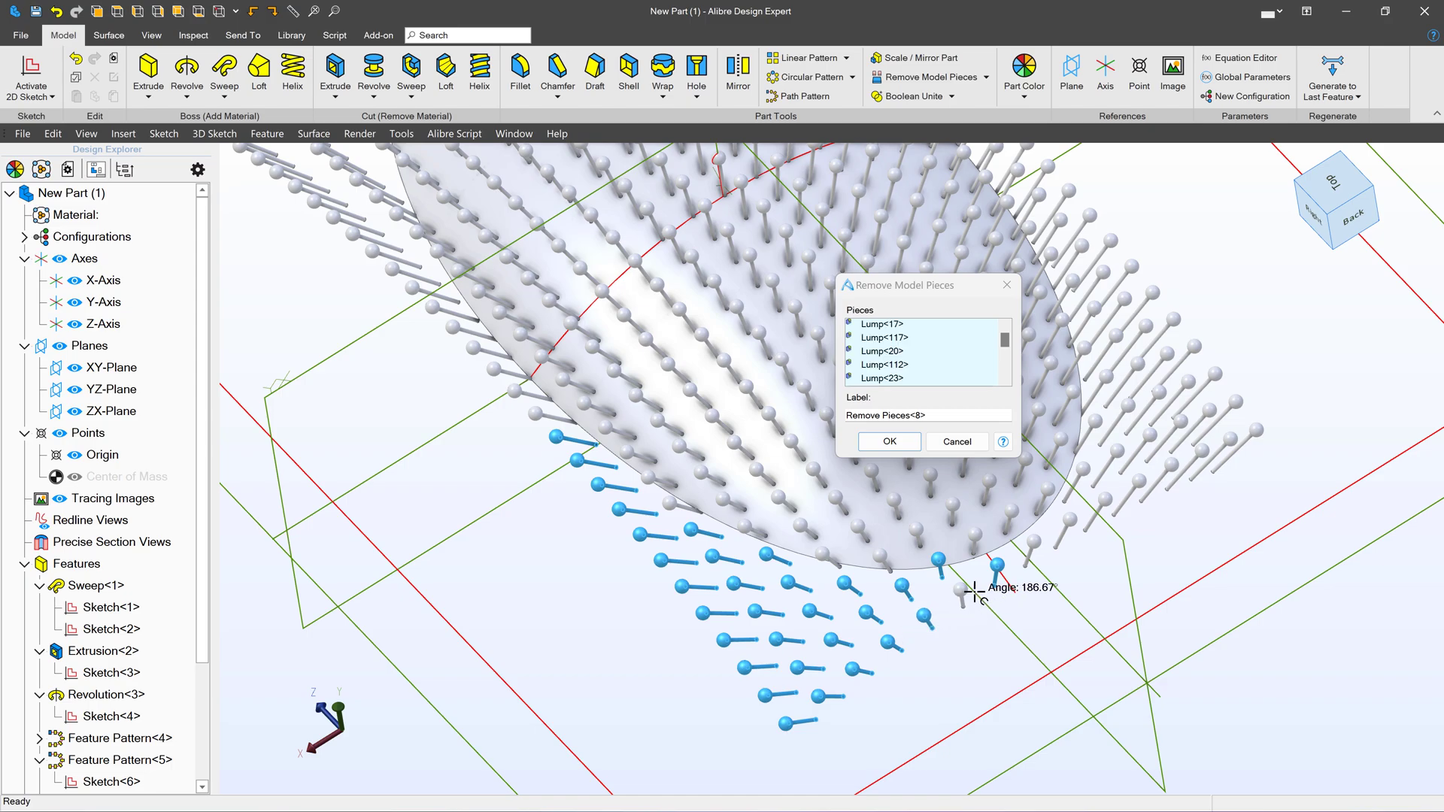
pyautogui.click(906, 442)
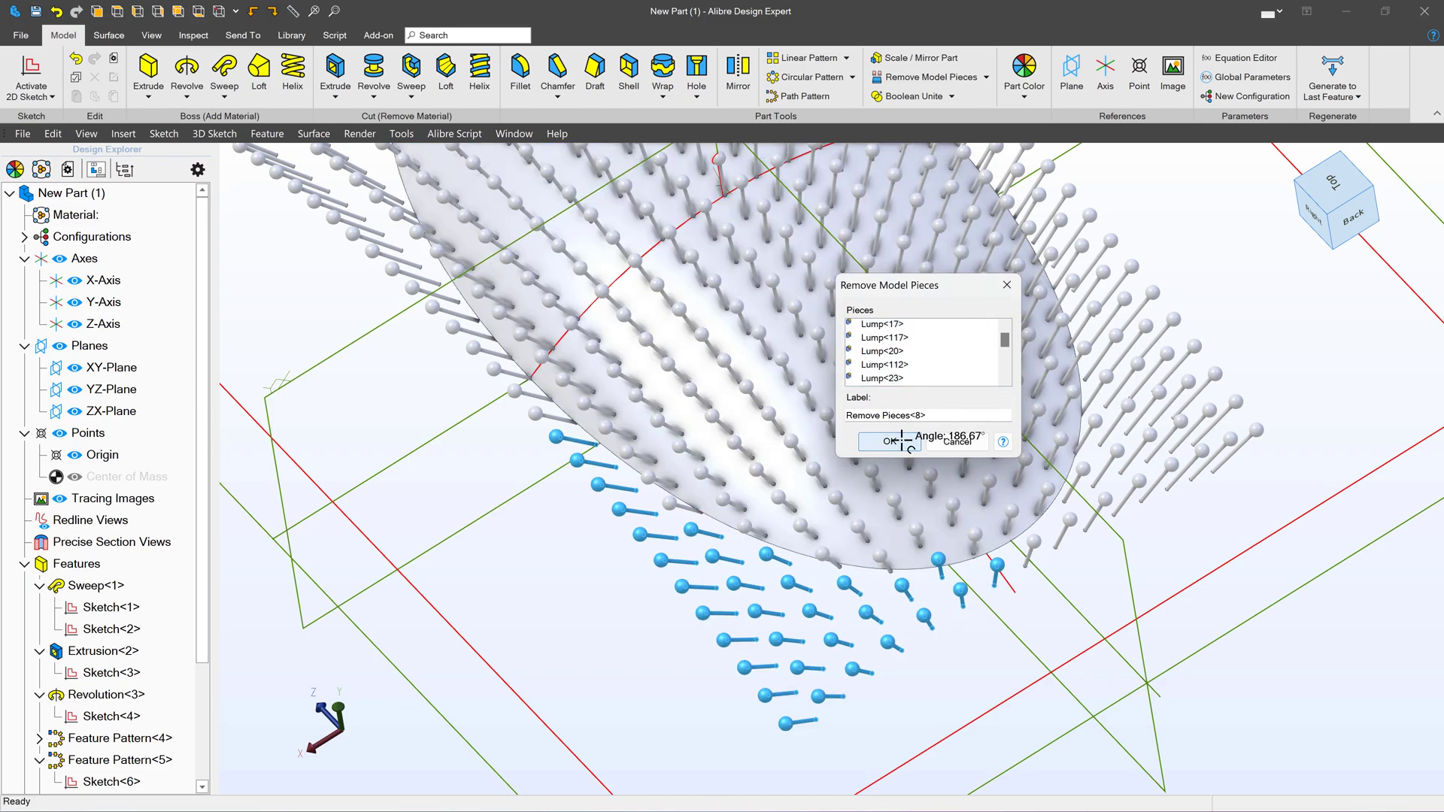
# Delete the ball faces of the bristles outside the oval head's edge at its negative-X, negative-Z corner using Delete Face.
pyautogui.scroll(3, 1220, 439)
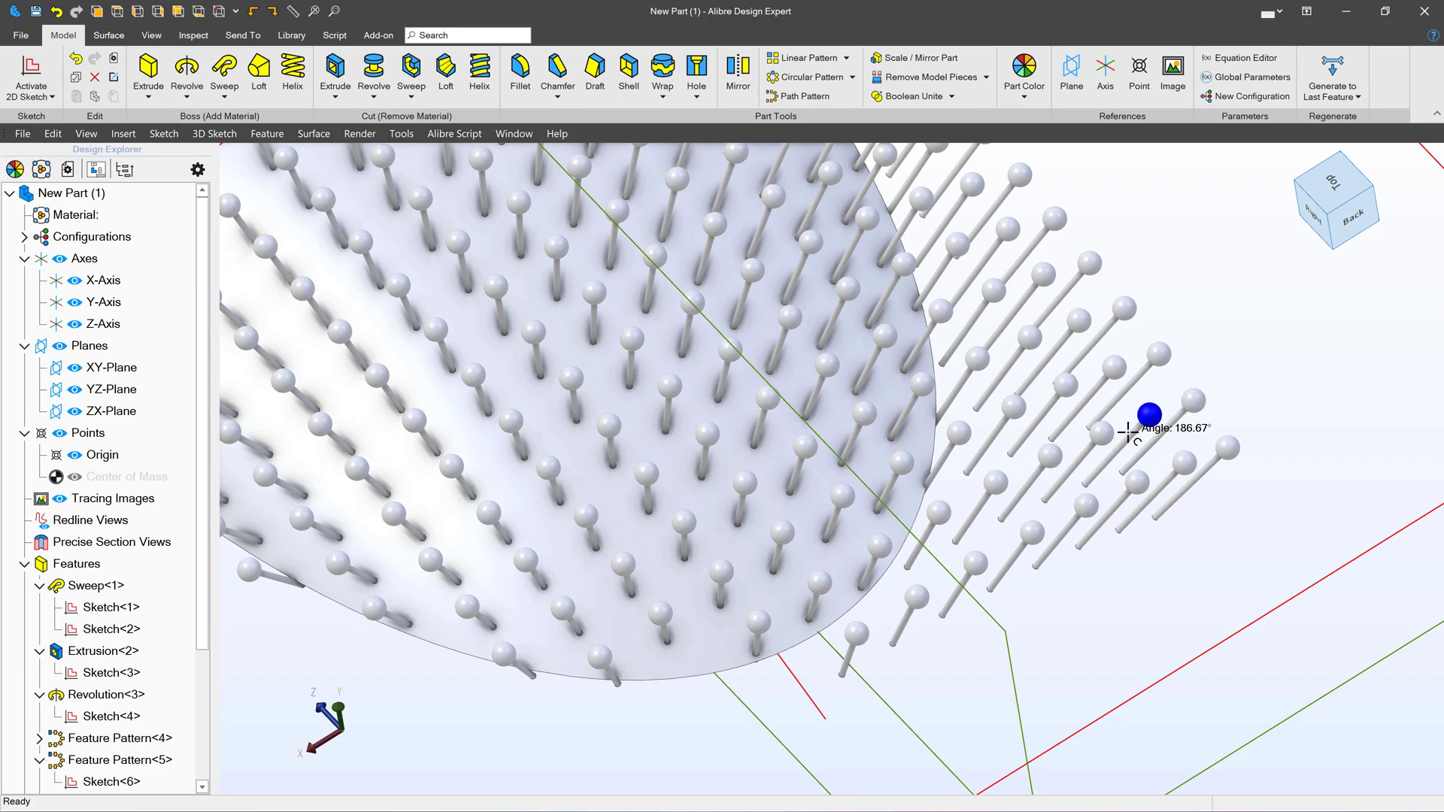
pyautogui.scroll(-2, 1131, 429)
pyautogui.moveTo(1009, 451); pyautogui.dragTo(979, 452, button='middle')
pyautogui.scroll(6, 980, 452)
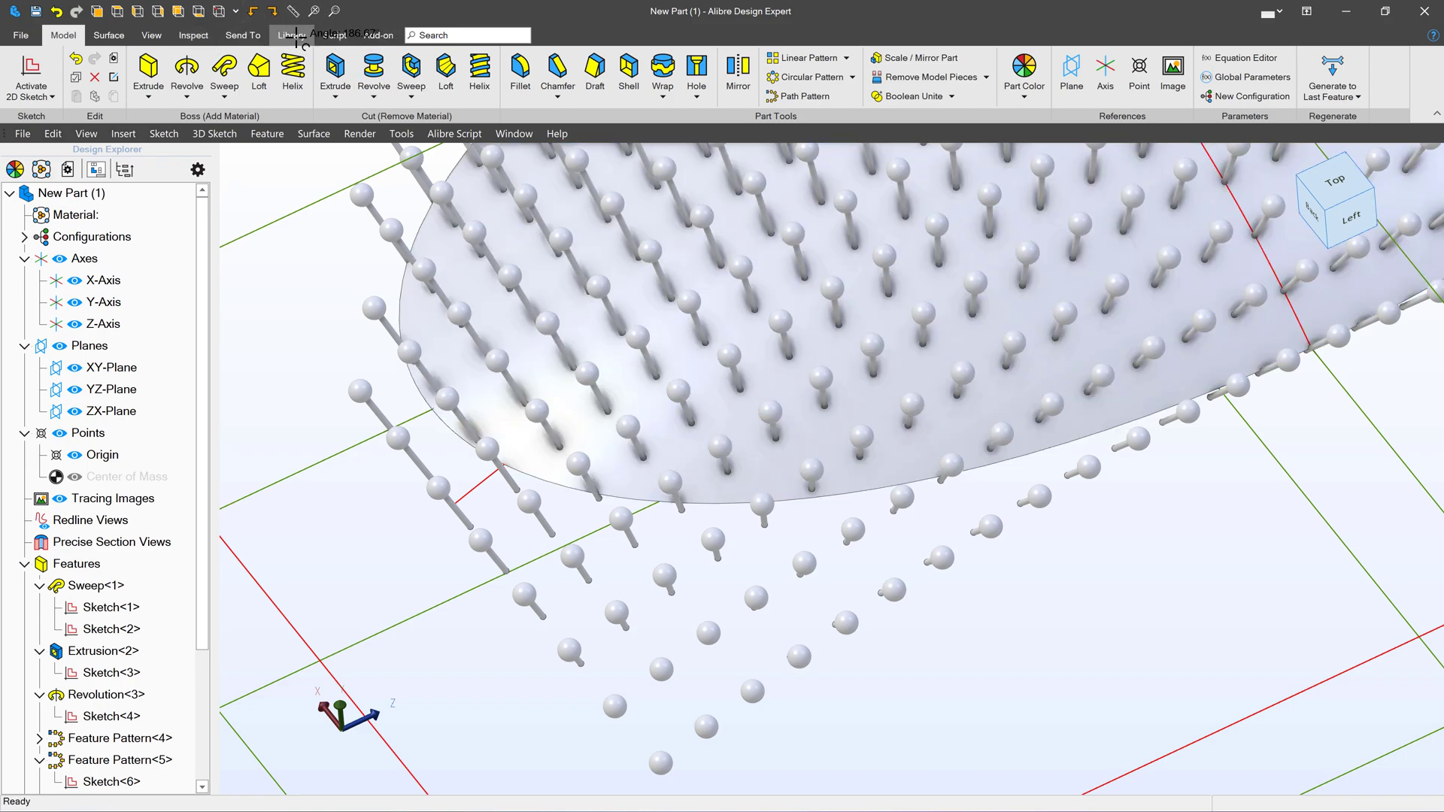
pyautogui.click(114, 34)
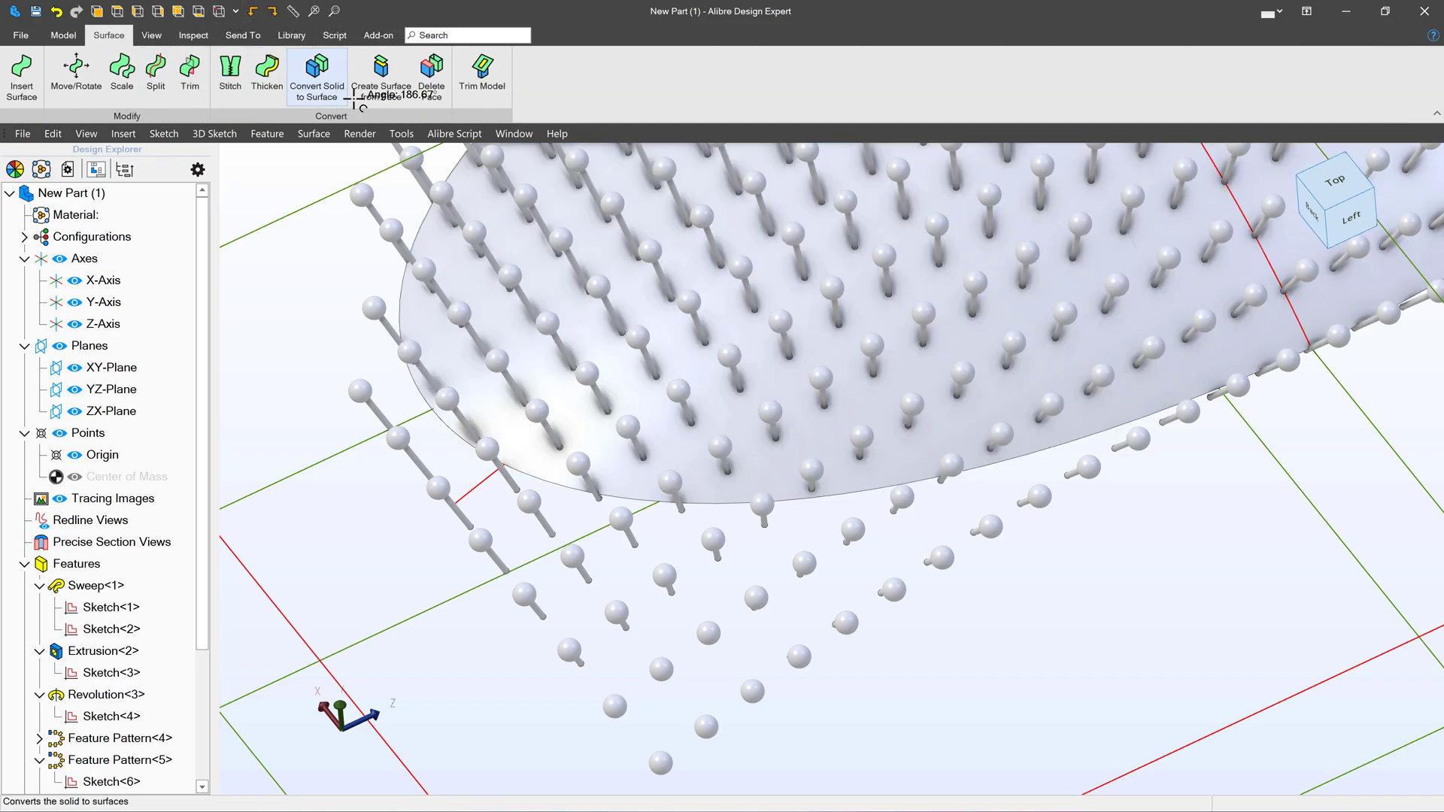
pyautogui.click(428, 79)
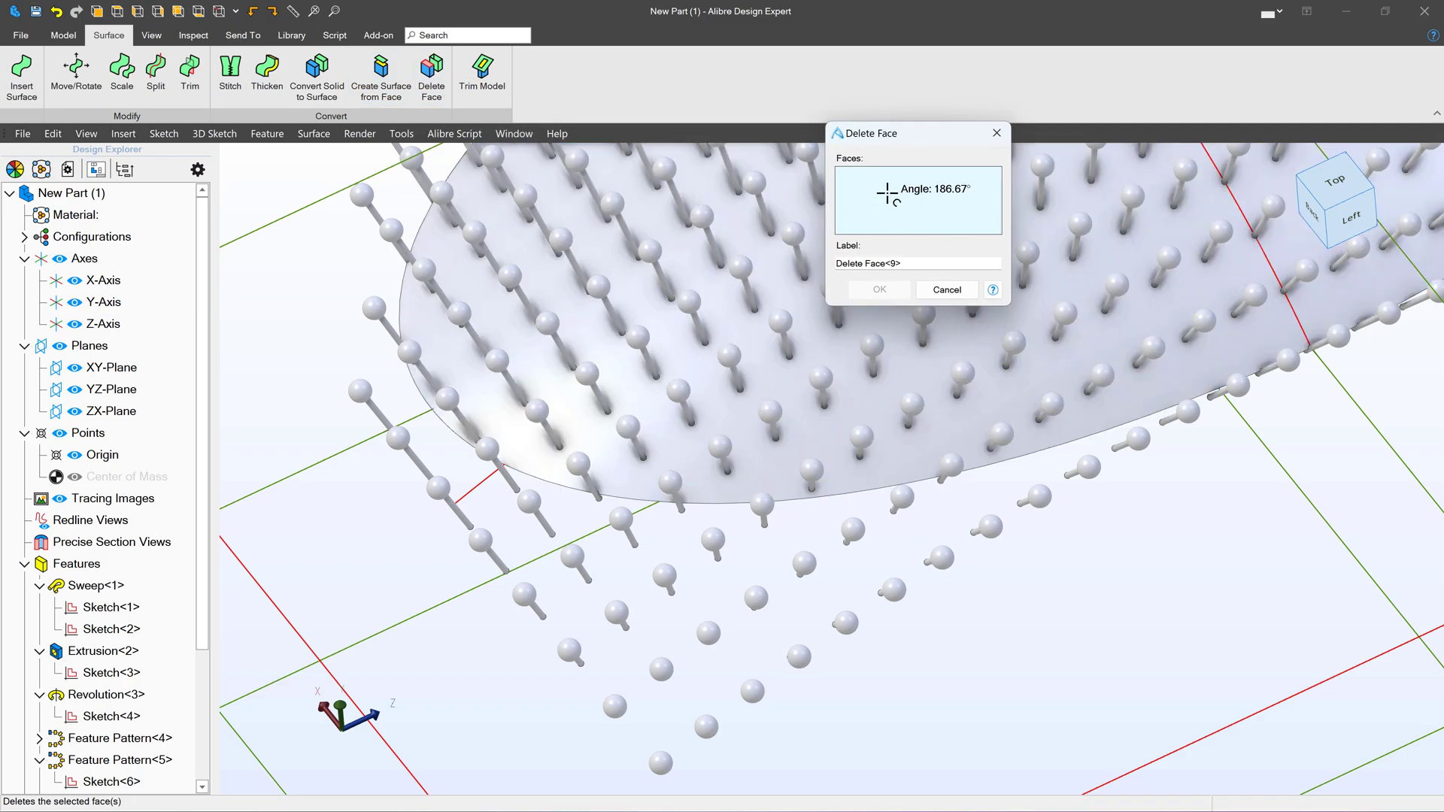
pyautogui.click(361, 391)
pyautogui.click(398, 437)
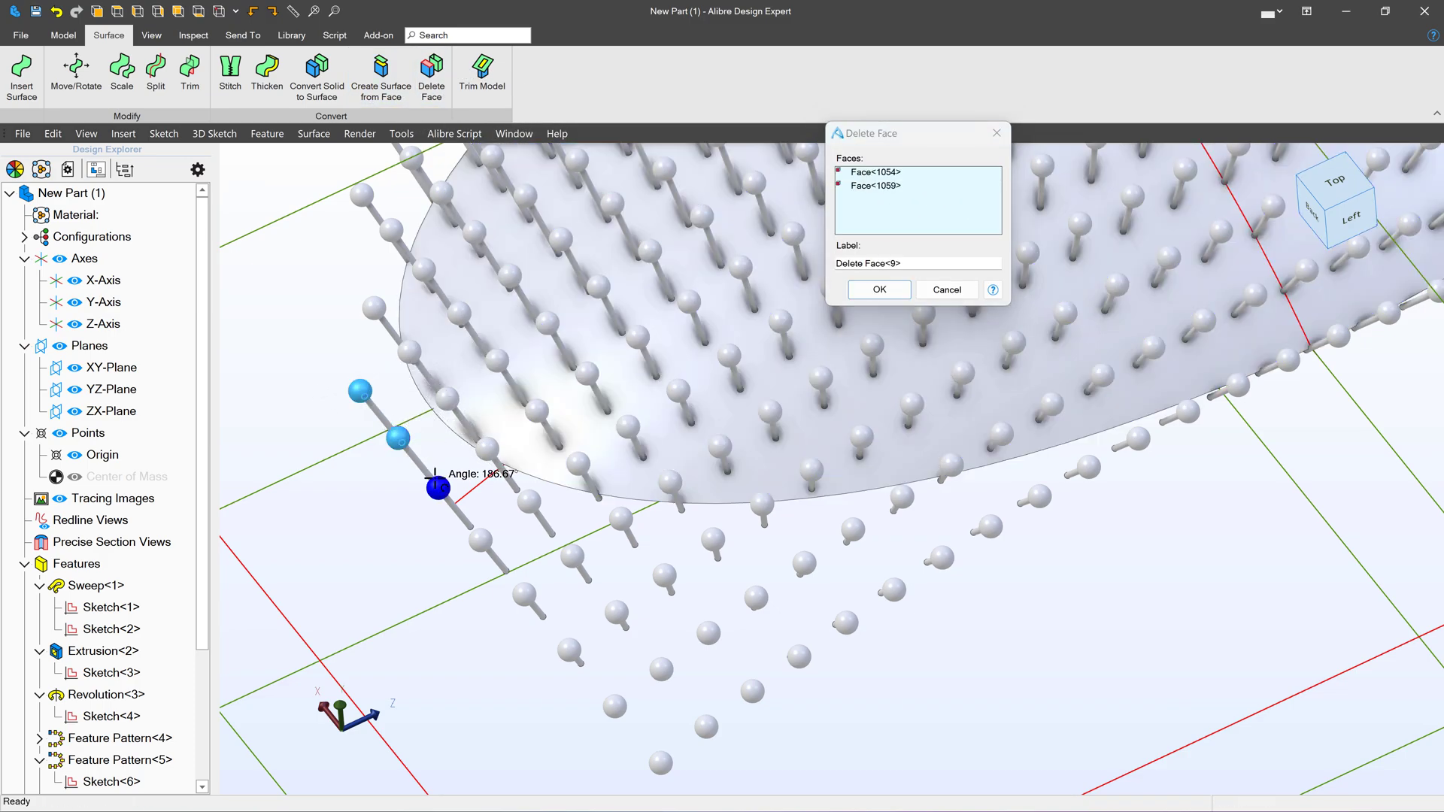
pyautogui.click(493, 557)
pyautogui.click(439, 488)
pyautogui.click(529, 501)
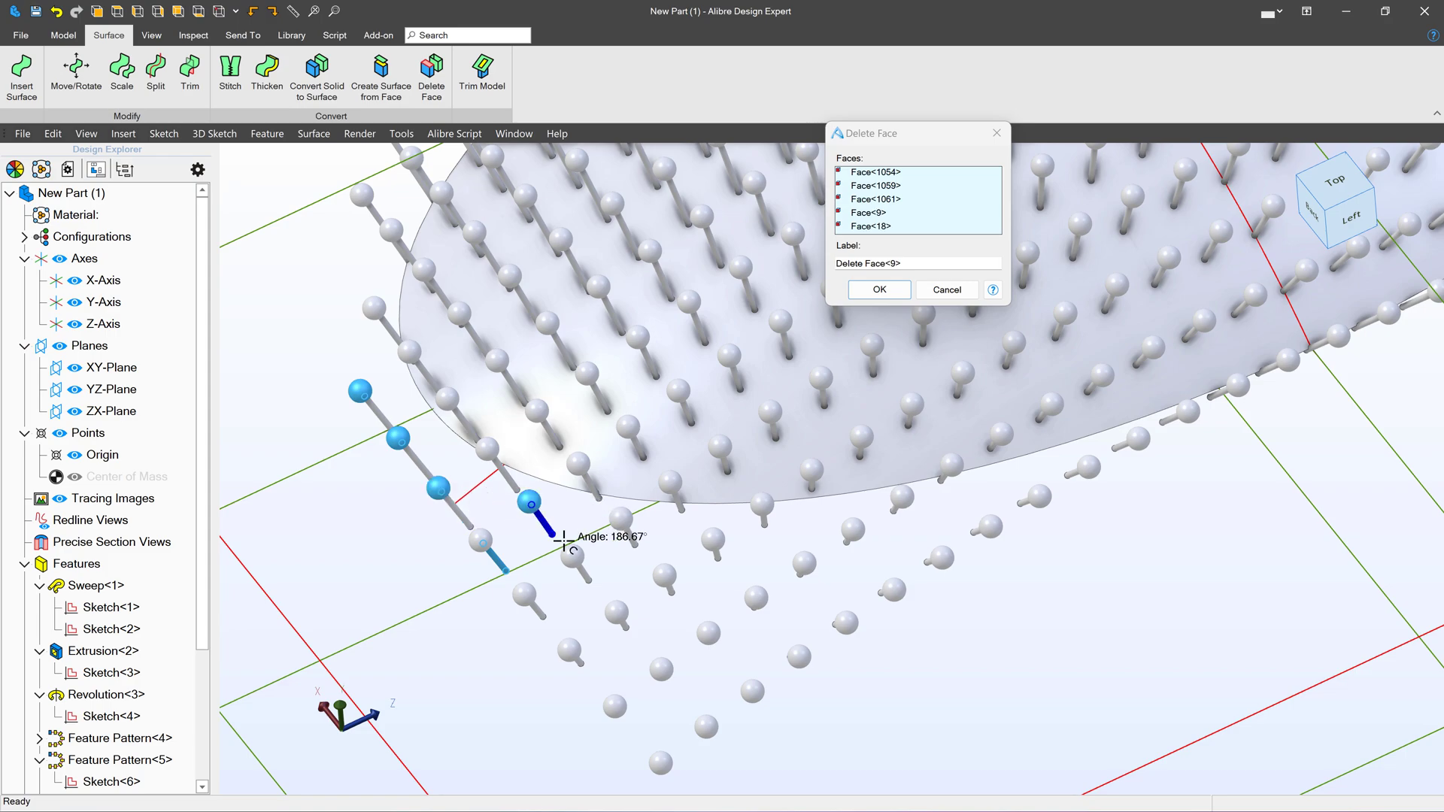
pyautogui.click(573, 557)
pyautogui.click(524, 595)
pyautogui.click(569, 650)
pyautogui.click(617, 613)
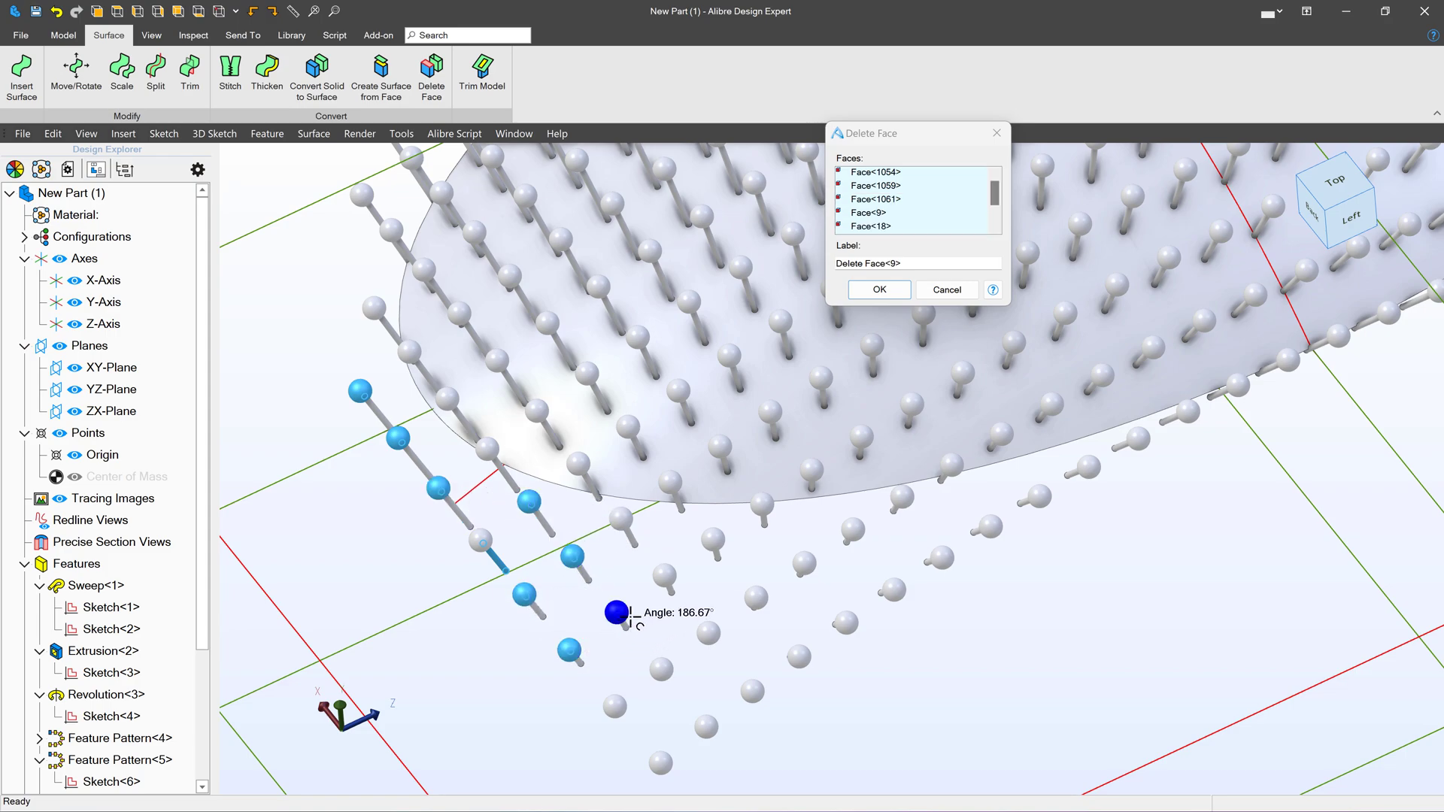
pyautogui.click(621, 519)
pyautogui.click(714, 540)
pyautogui.click(762, 504)
pyautogui.click(615, 706)
pyautogui.click(661, 669)
pyautogui.click(708, 633)
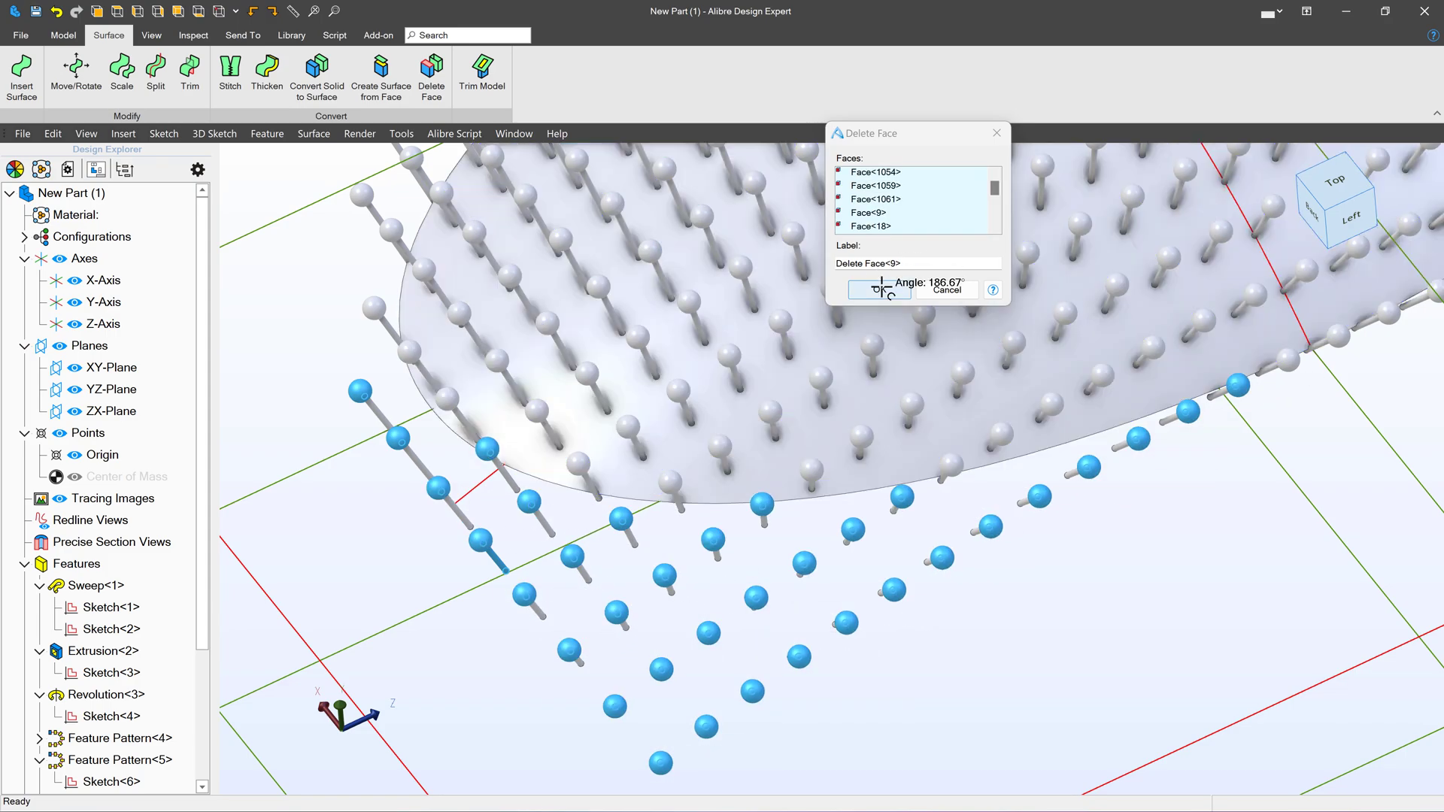
pyautogui.click(879, 289)
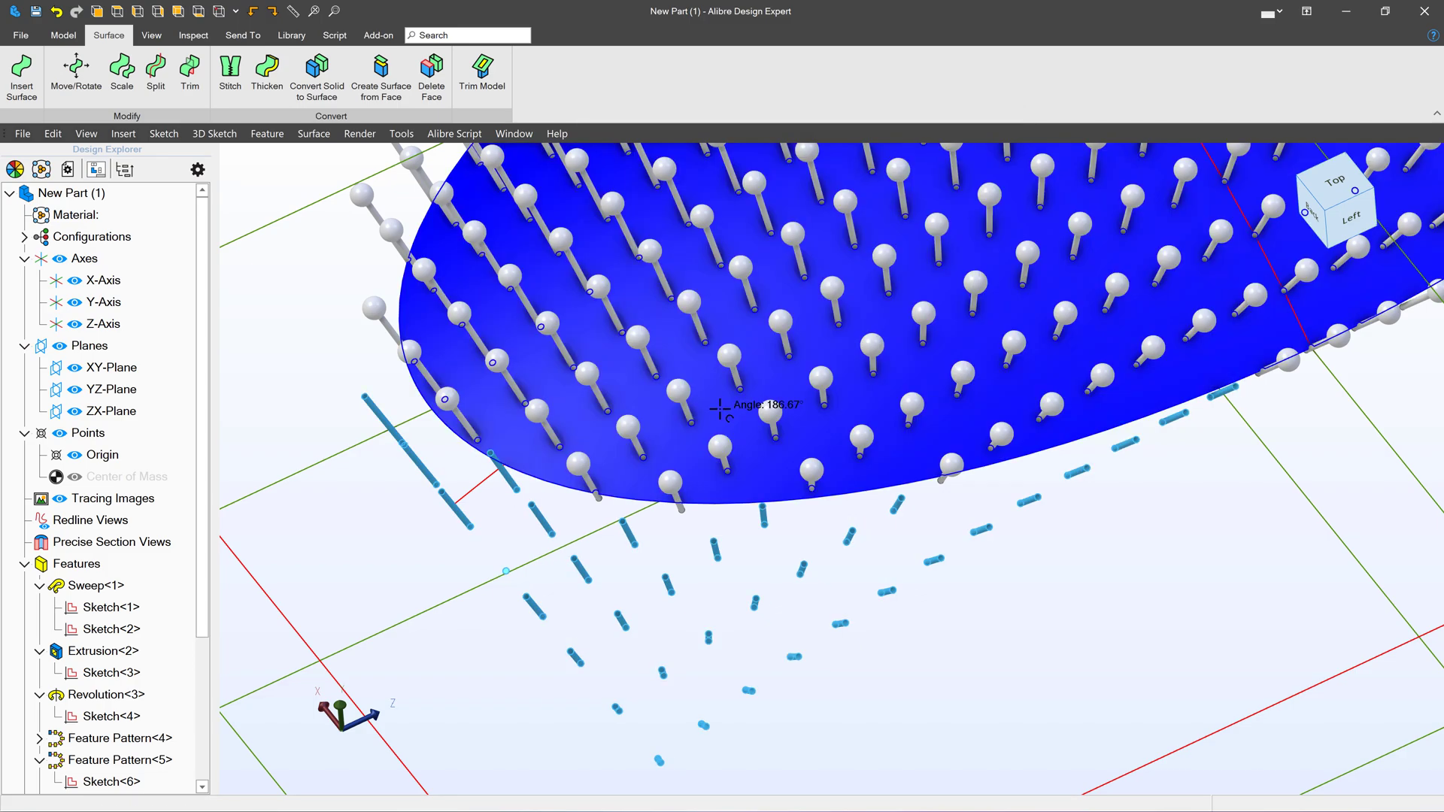
# Hide all the stem surfaces left behind by Delete Face<9> outside the head's negative-X, negative-Z corner.
pyautogui.scroll(-3, 534, 576)
pyautogui.moveTo(738, 598)
pyautogui.mouseDown(button='middle')
pyautogui.moveTo(744, 580)
pyautogui.moveTo(729, 585)
pyautogui.mouseUp(button='middle')
pyautogui.scroll(-3, 91, 632)
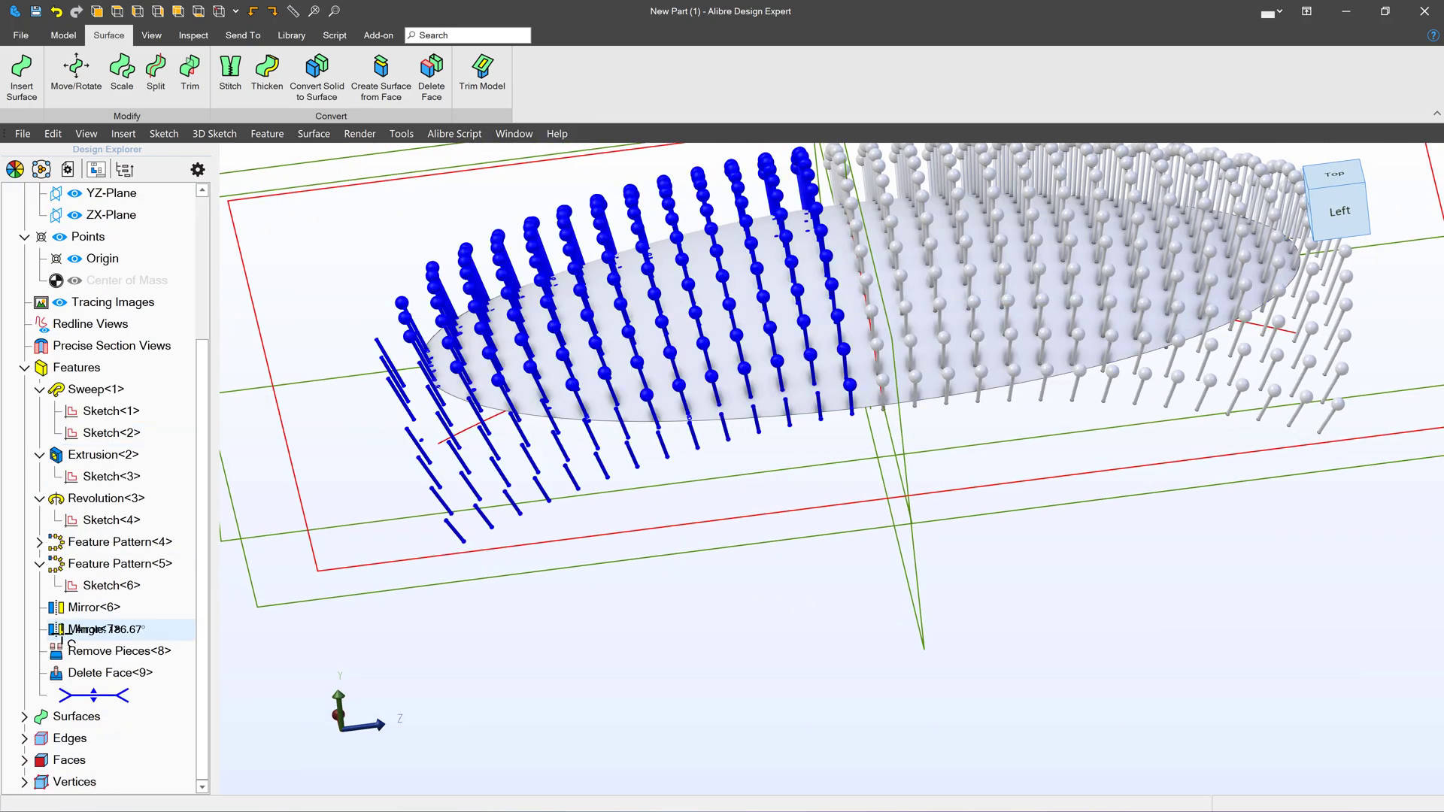
pyautogui.click(25, 716)
pyautogui.scroll(-7, 41, 665)
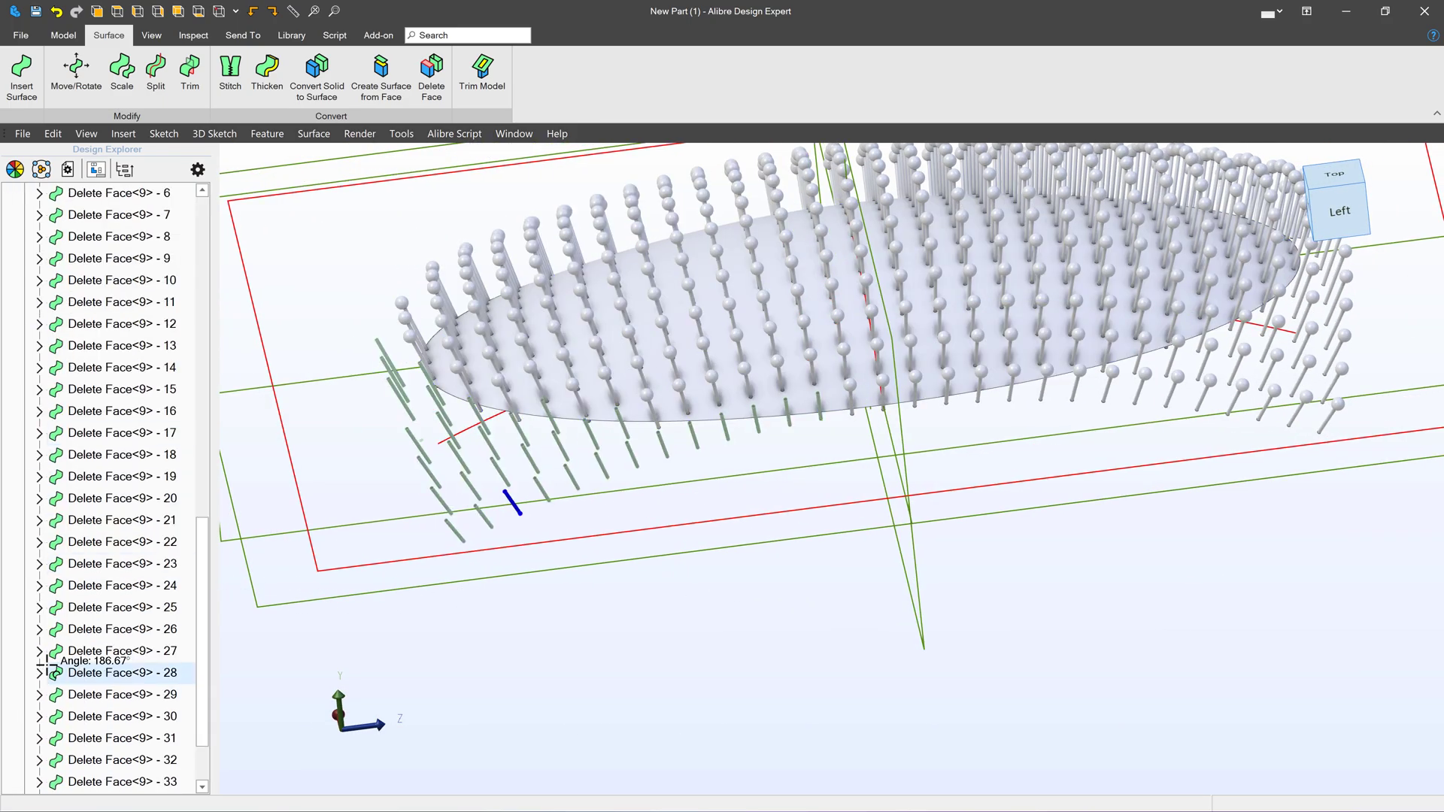
pyautogui.scroll(4, 129, 429)
pyautogui.scroll(-4, 127, 451)
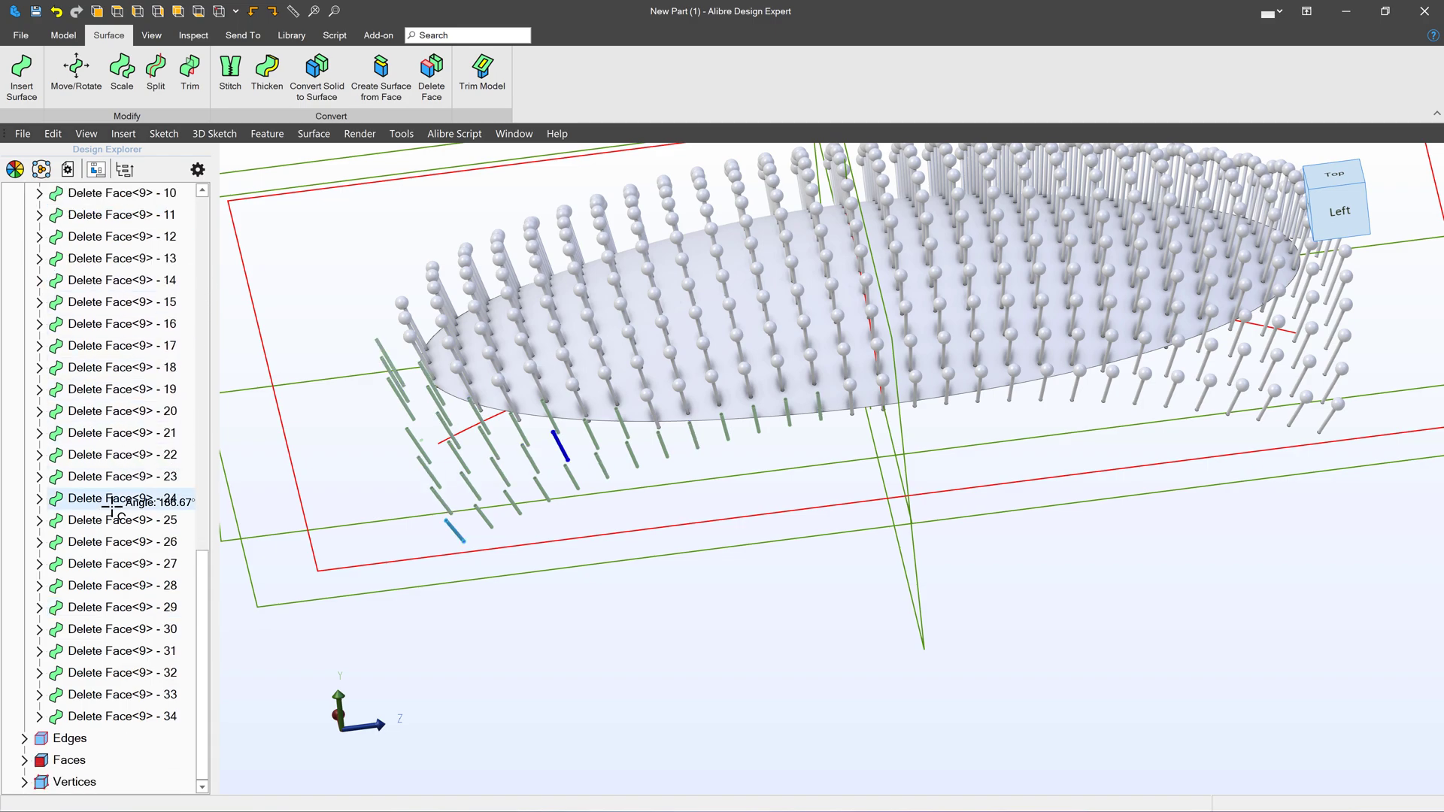
pyautogui.keyDown('shift'); pyautogui.click(120, 716); pyautogui.keyUp('shift')
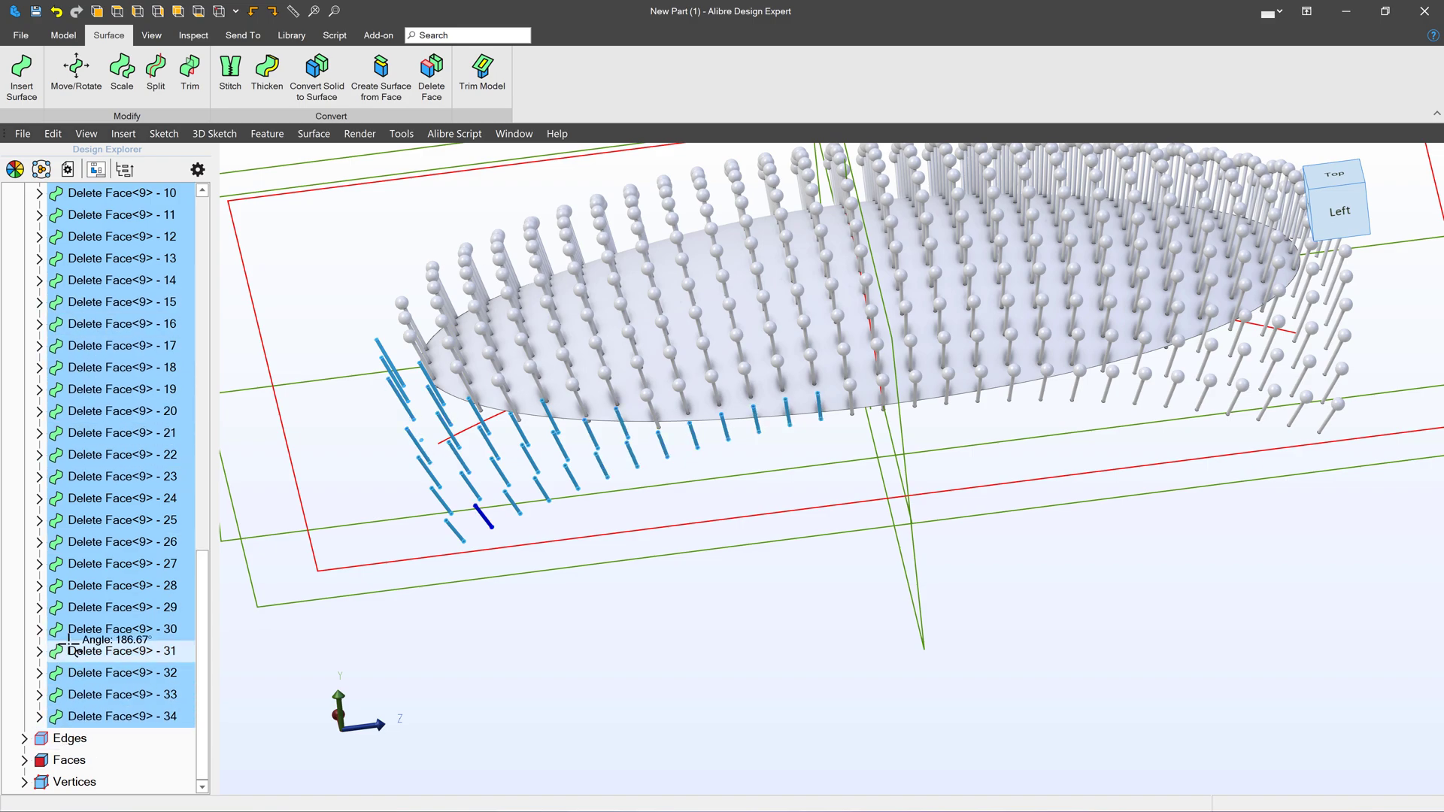
pyautogui.rightClick(103, 561)
pyautogui.click(116, 569)
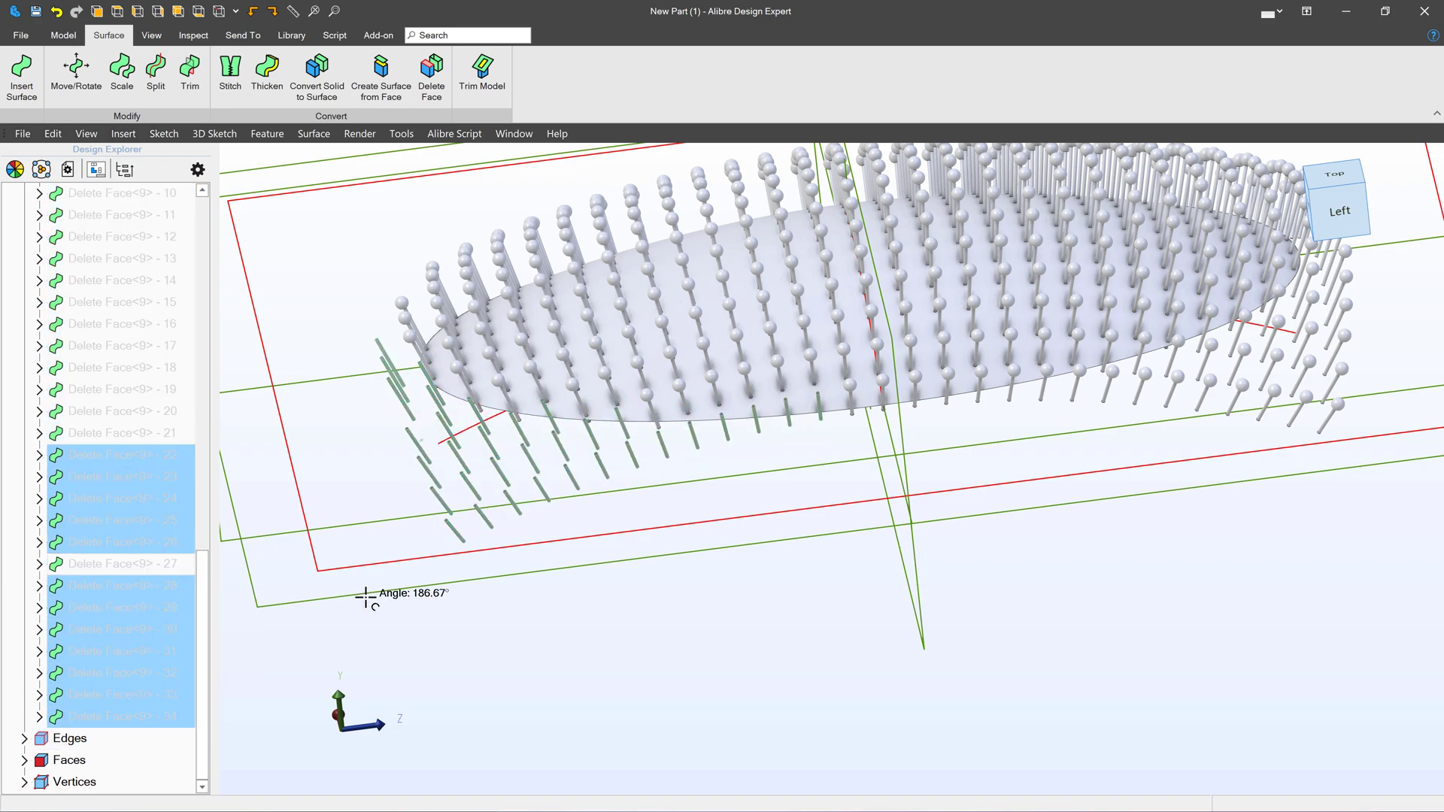
pyautogui.scroll(5, 457, 411)
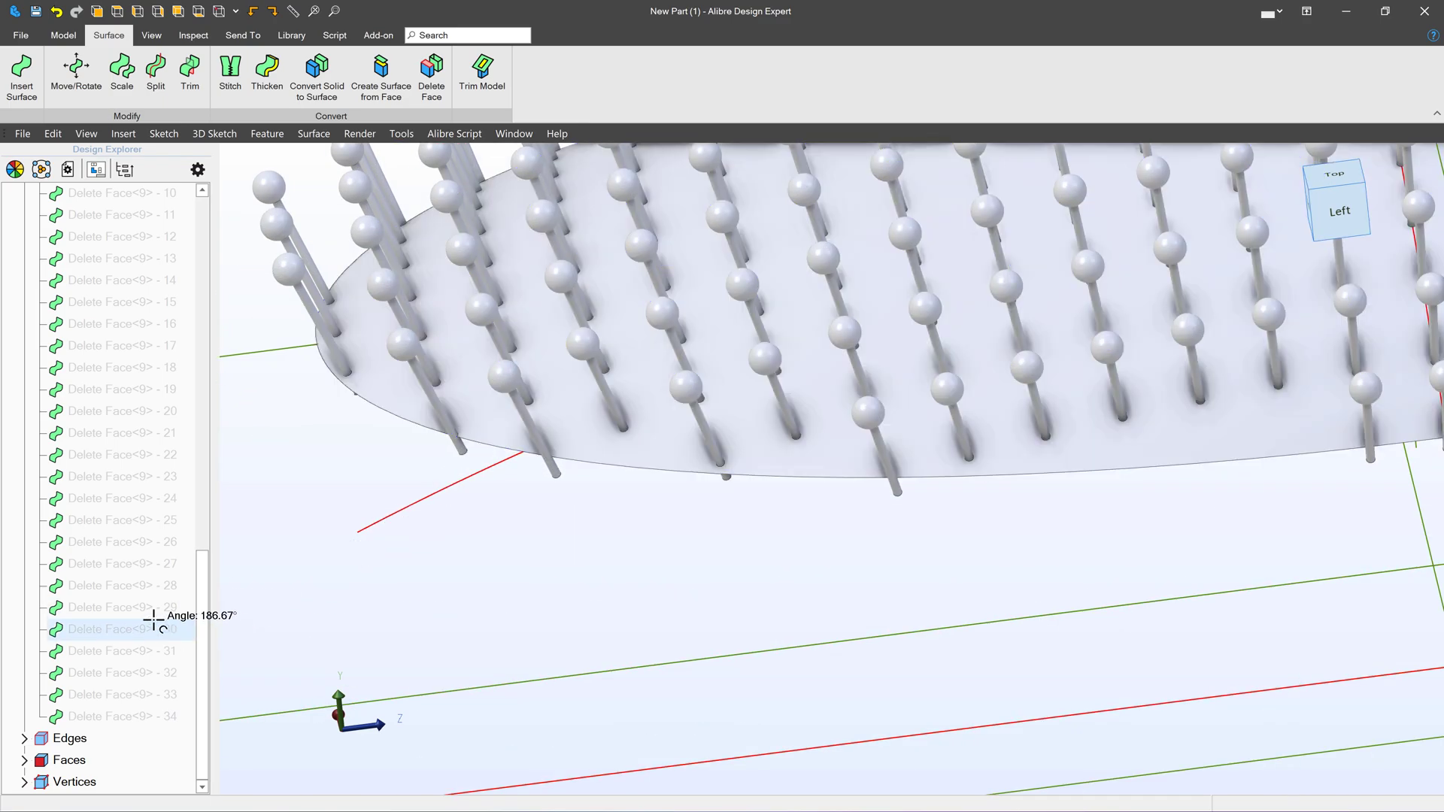
pyautogui.scroll(15, 143, 613)
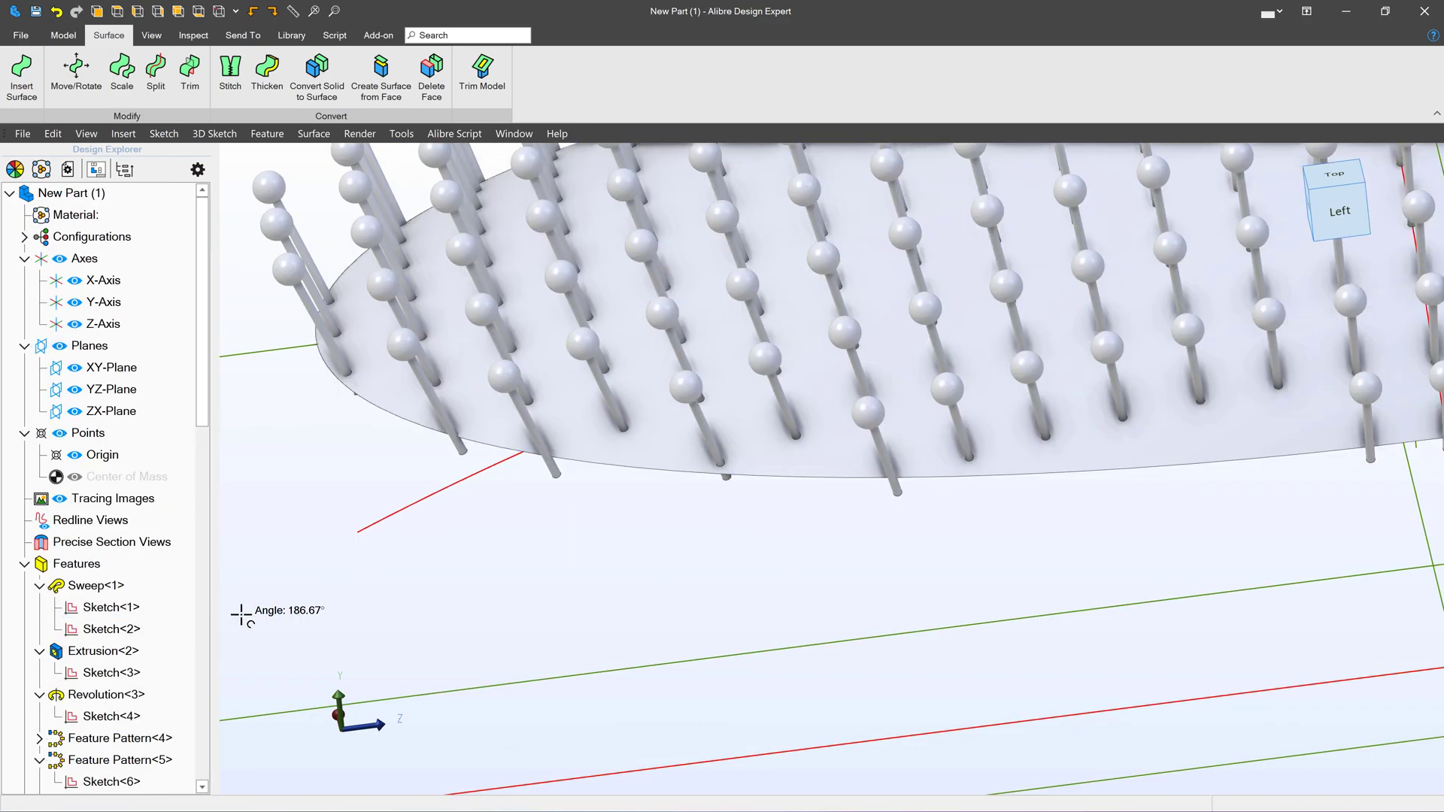
# Remove the loose bristles outside the oval head's edge at its positive-Z end using Remove Model Pieces.
pyautogui.scroll(-10, 240, 614)
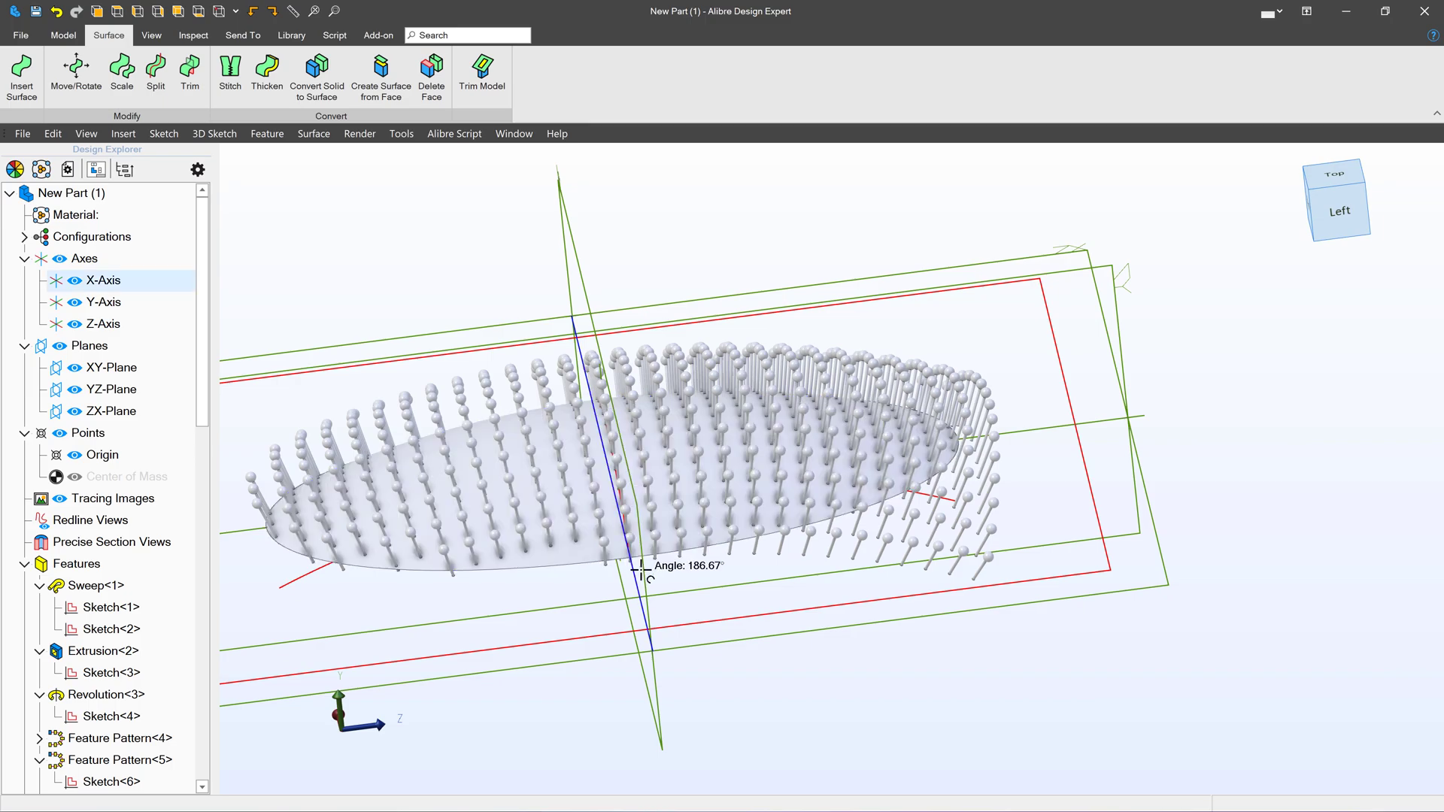
pyautogui.moveTo(645, 571); pyautogui.dragTo(640, 584, button='middle')
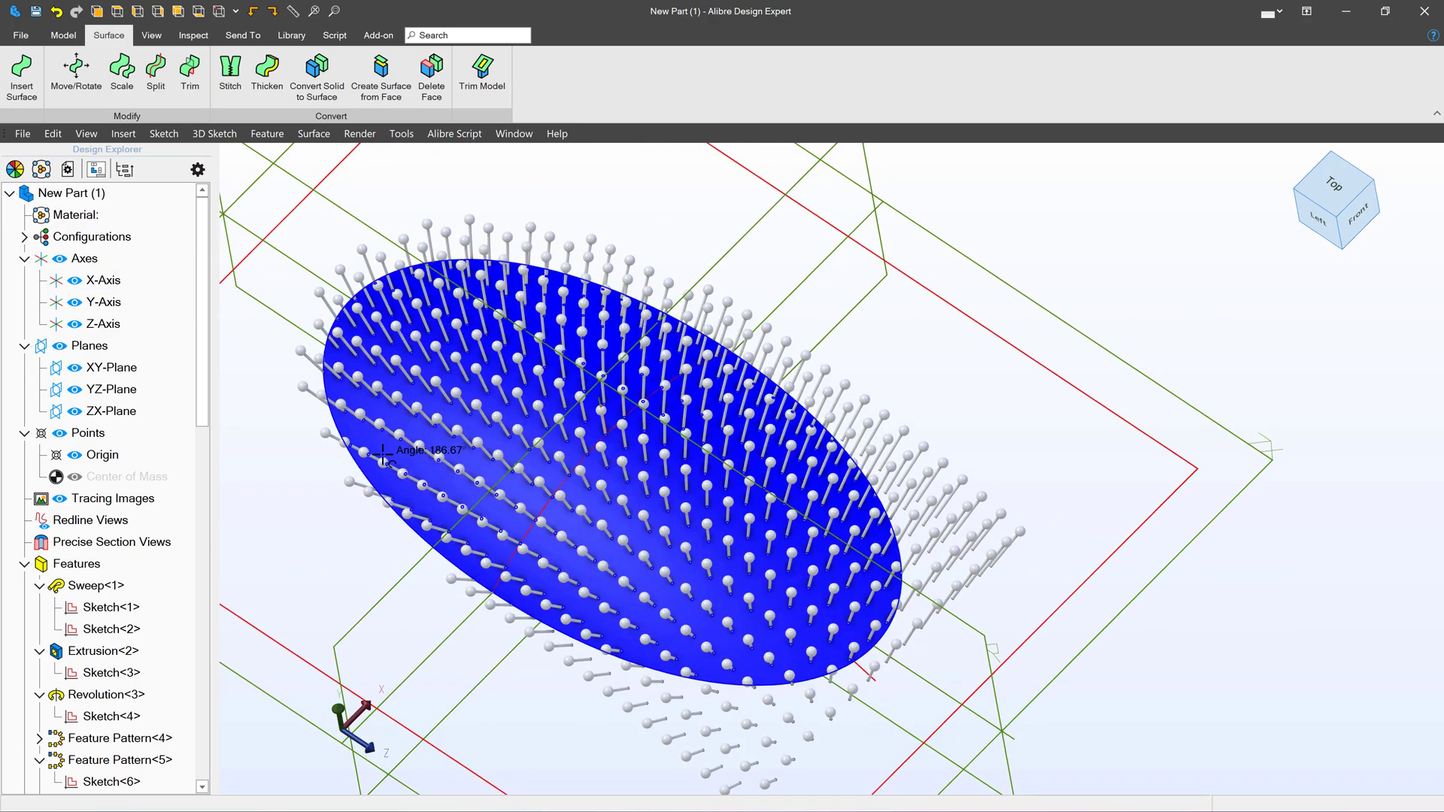
pyautogui.scroll(-2, 555, 709)
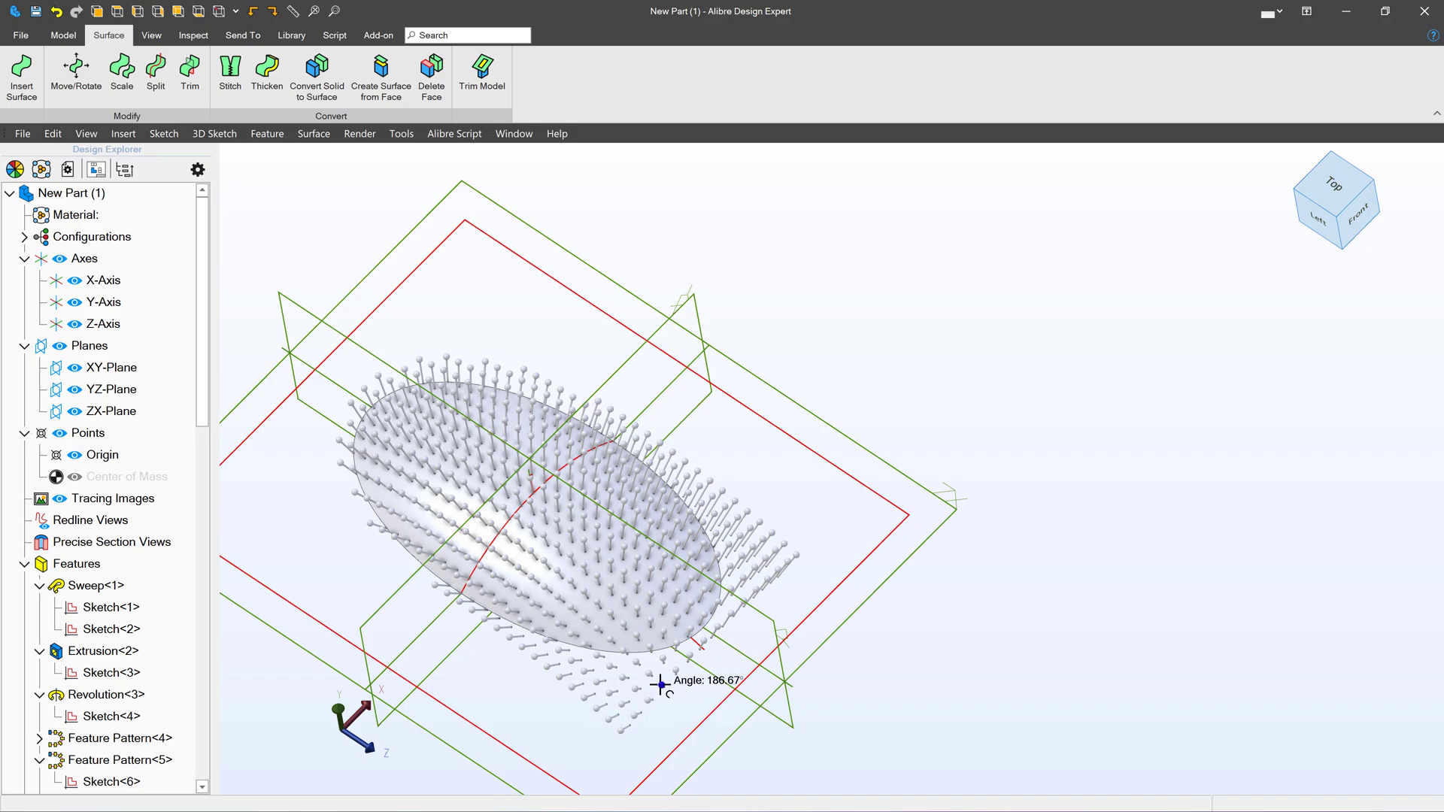
pyautogui.scroll(3, 648, 685)
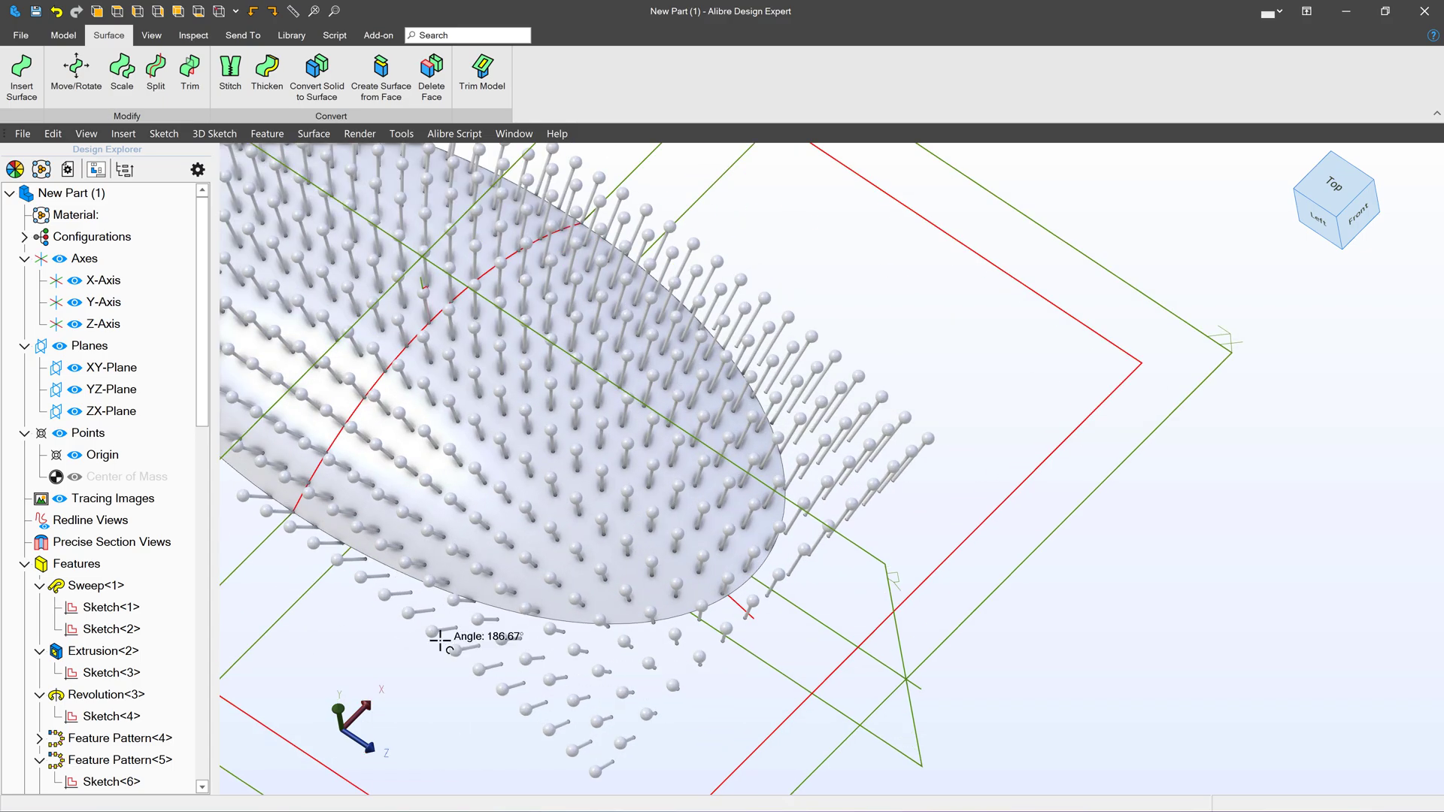
pyautogui.moveTo(447, 442); pyautogui.dragTo(577, 503, button='middle')
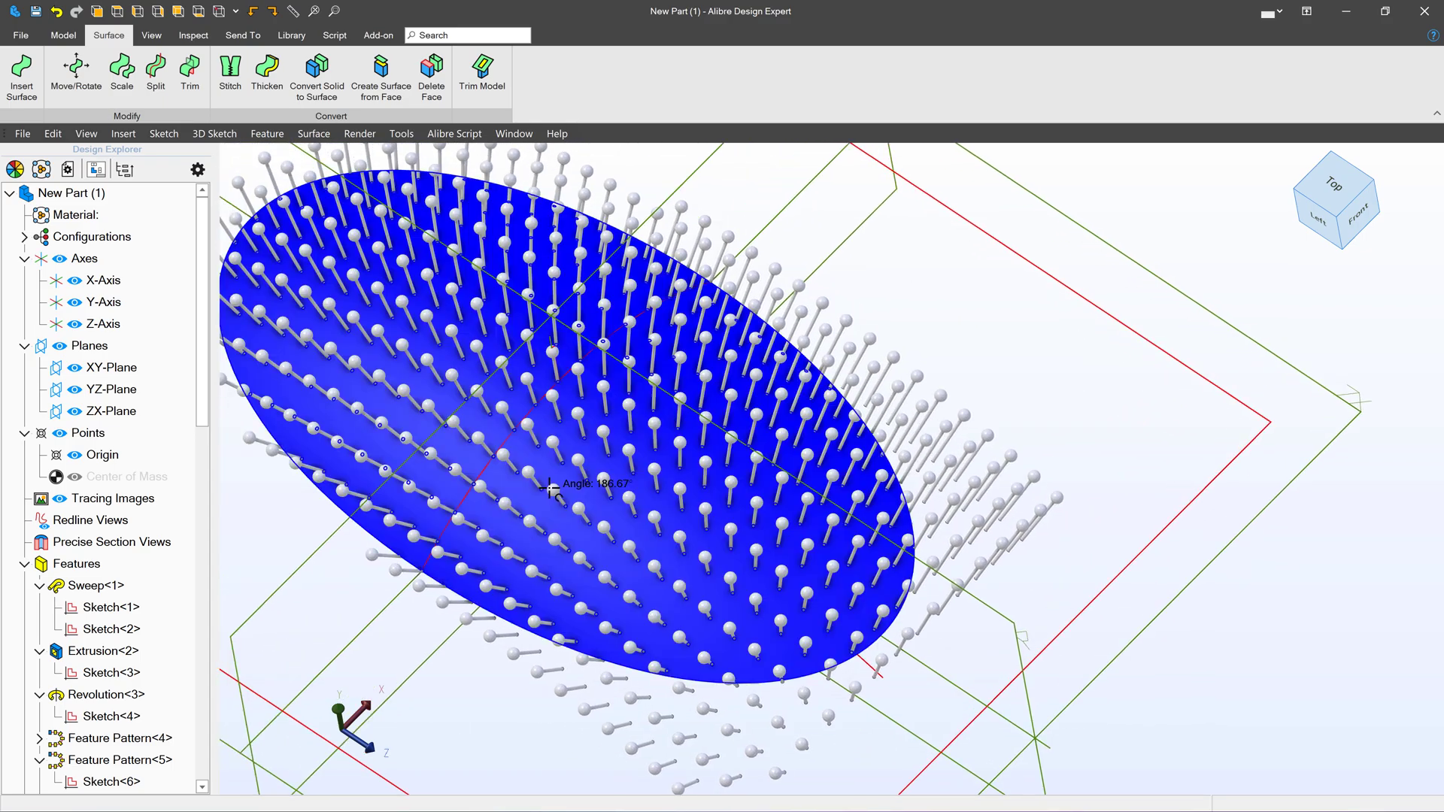
pyautogui.click(63, 34)
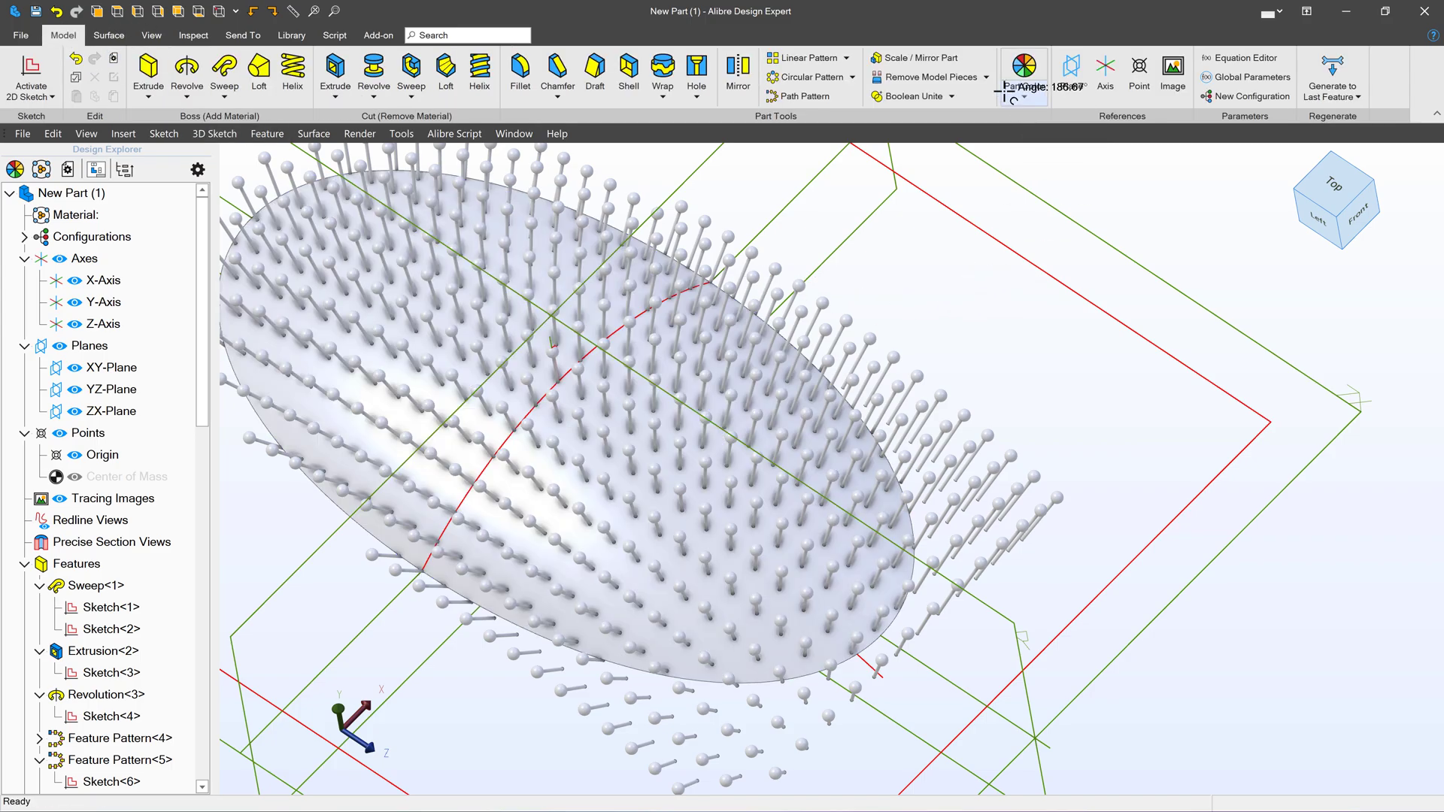
pyautogui.click(985, 77)
pyautogui.click(958, 181)
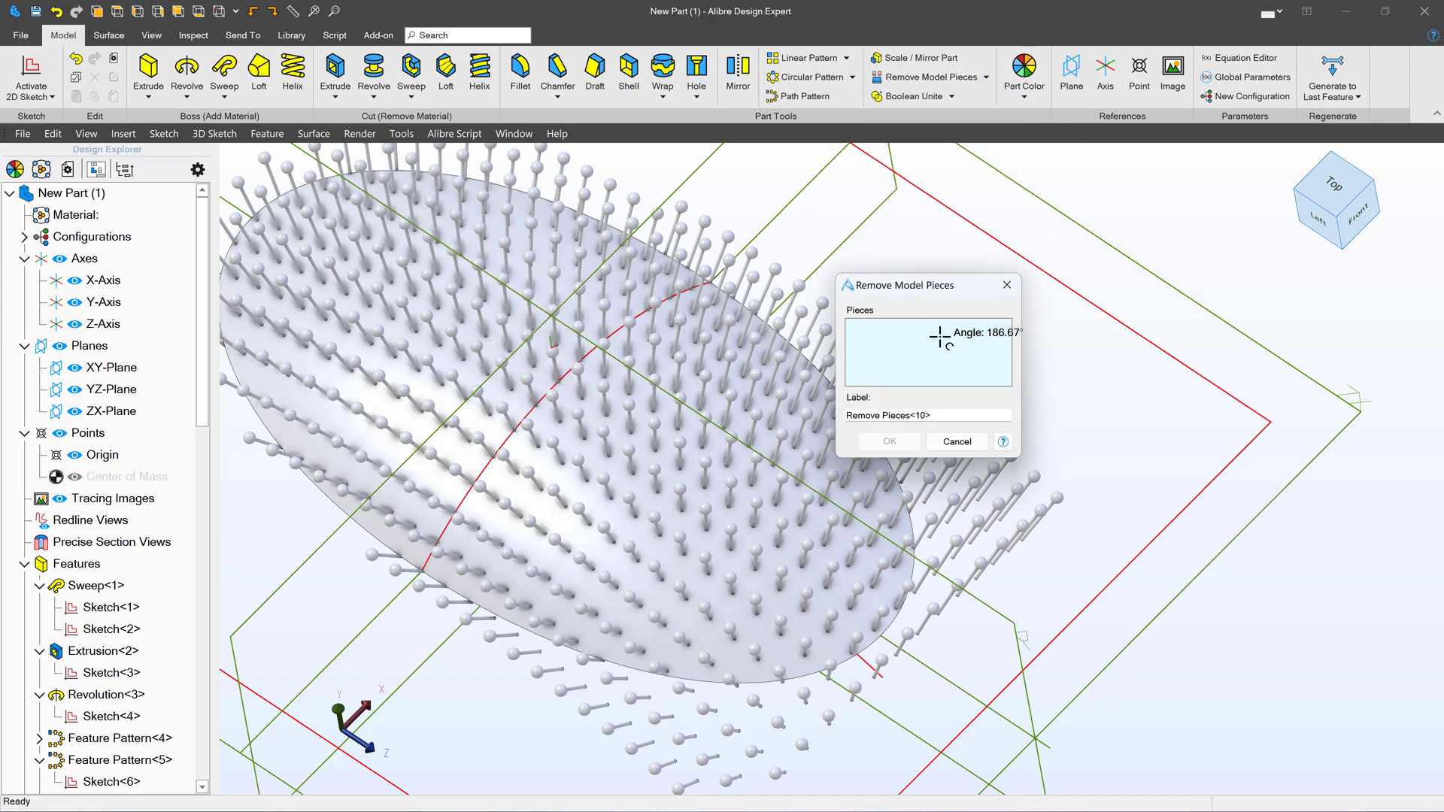
pyautogui.scroll(2, 438, 609)
pyautogui.moveTo(438, 609); pyautogui.dragTo(739, 766)
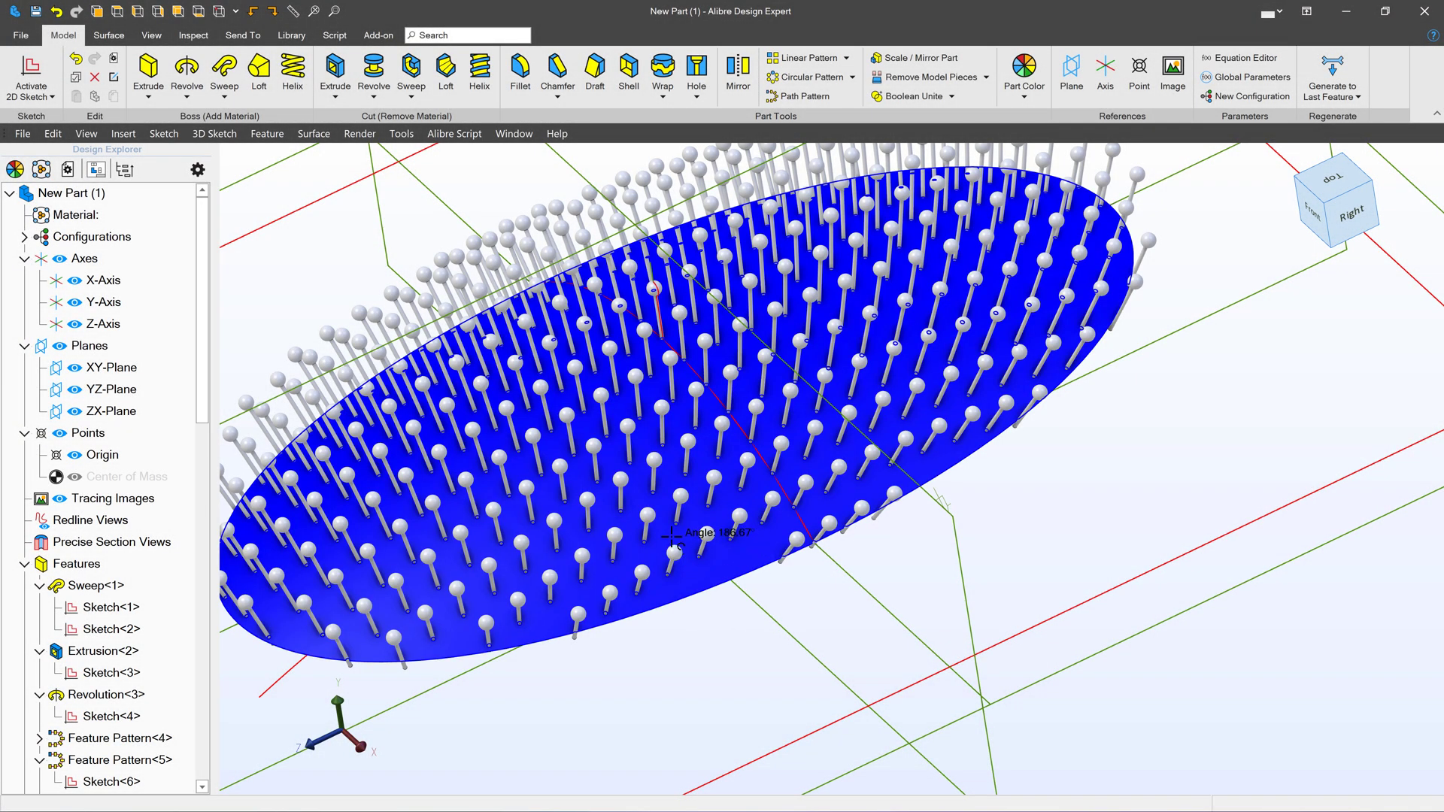
# Remove the three overhanging bristles near the middle of the oval head's positive-X edge using Remove Face with manual face selection.
pyautogui.moveTo(760, 588); pyautogui.dragTo(768, 590, button='middle')
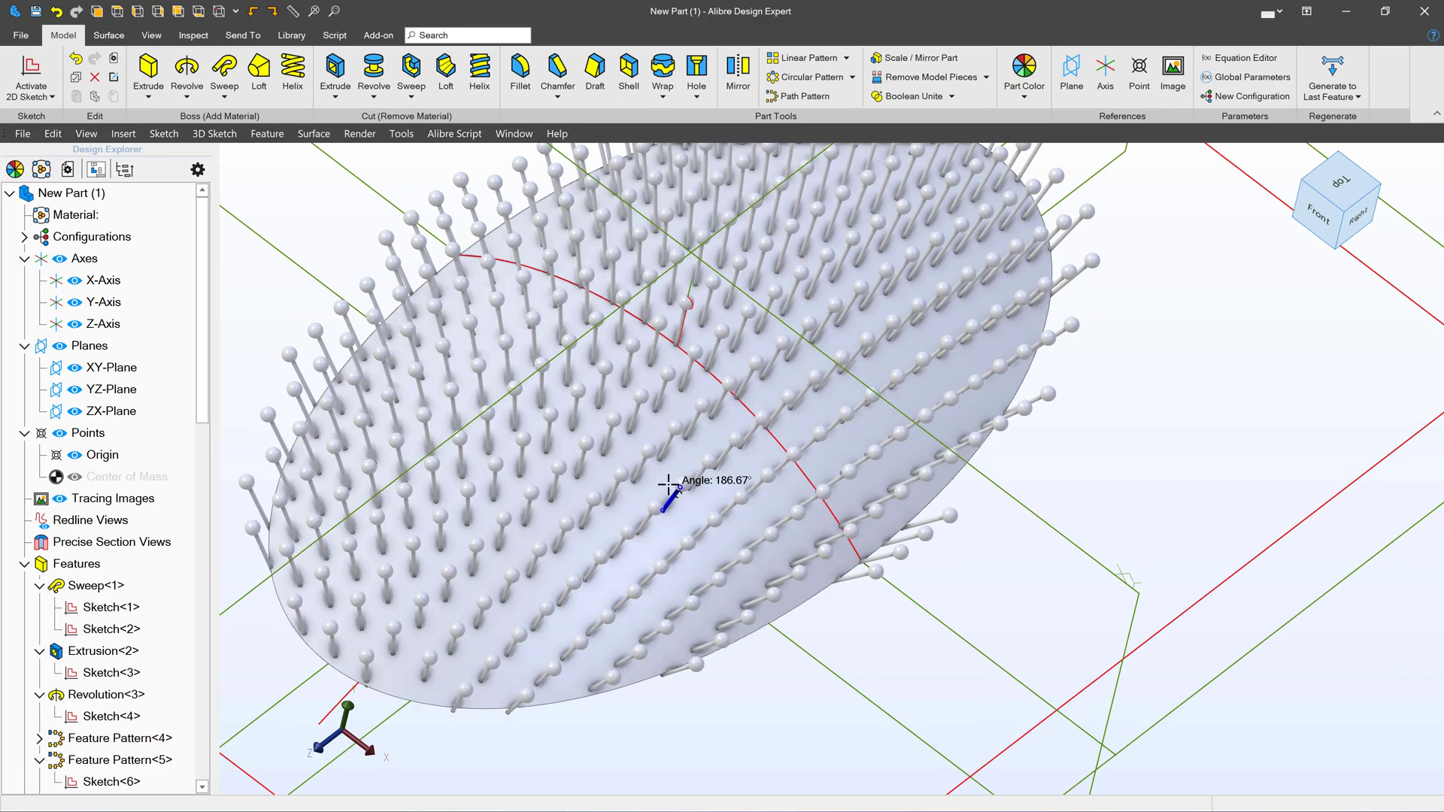
pyautogui.scroll(-2, 669, 481)
pyautogui.scroll(6, 773, 562)
pyautogui.scroll(4, 843, 536)
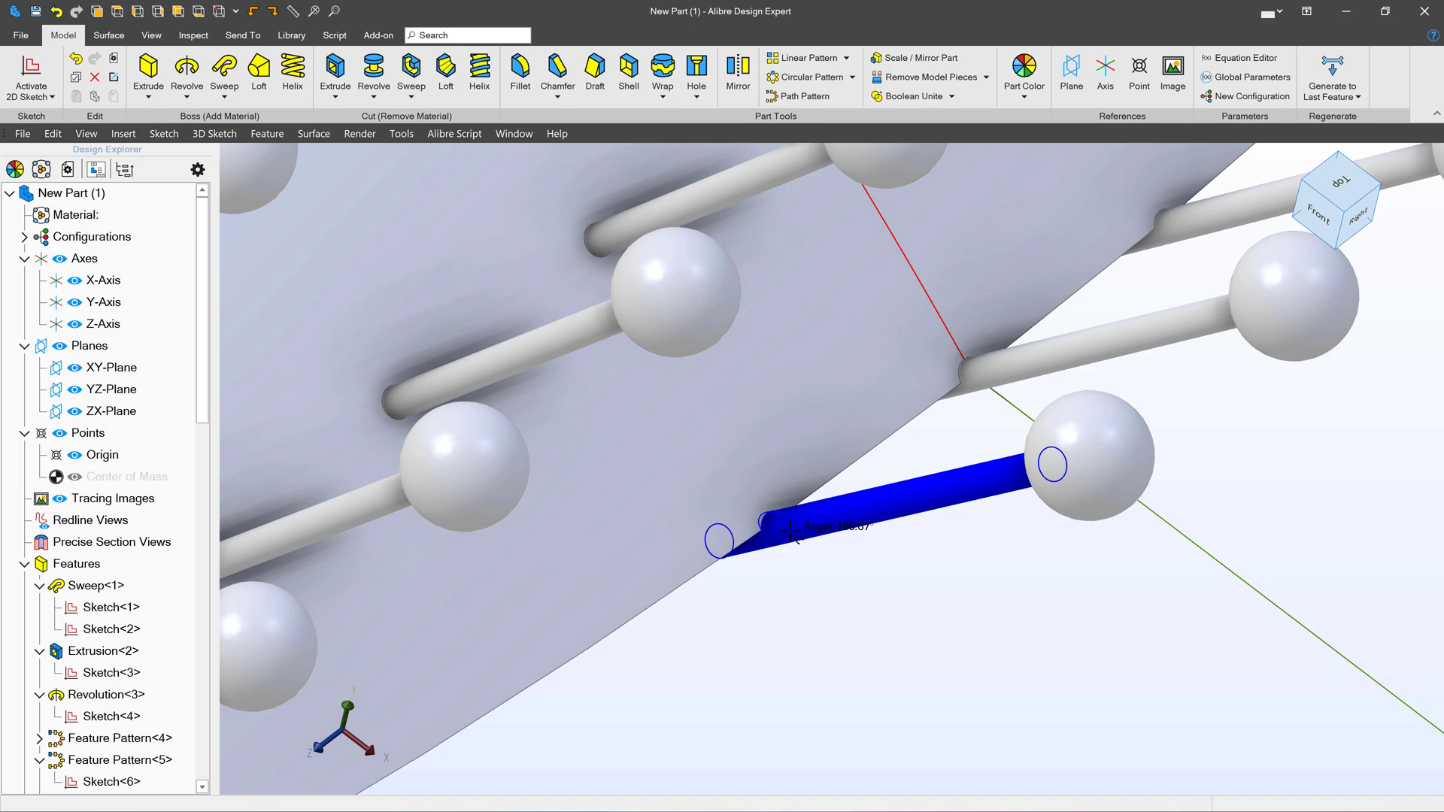
pyautogui.scroll(-1, 792, 524)
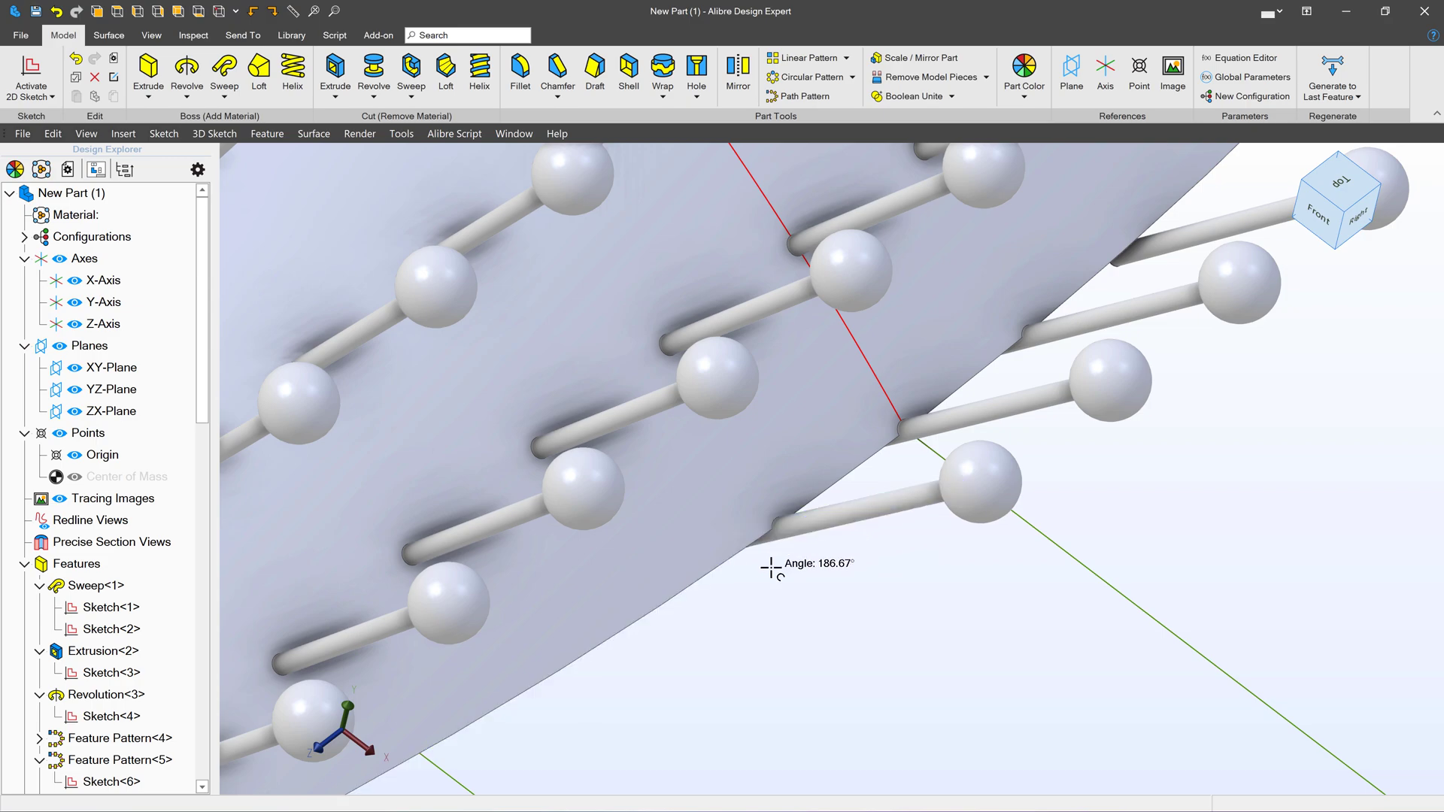
pyautogui.click(988, 75)
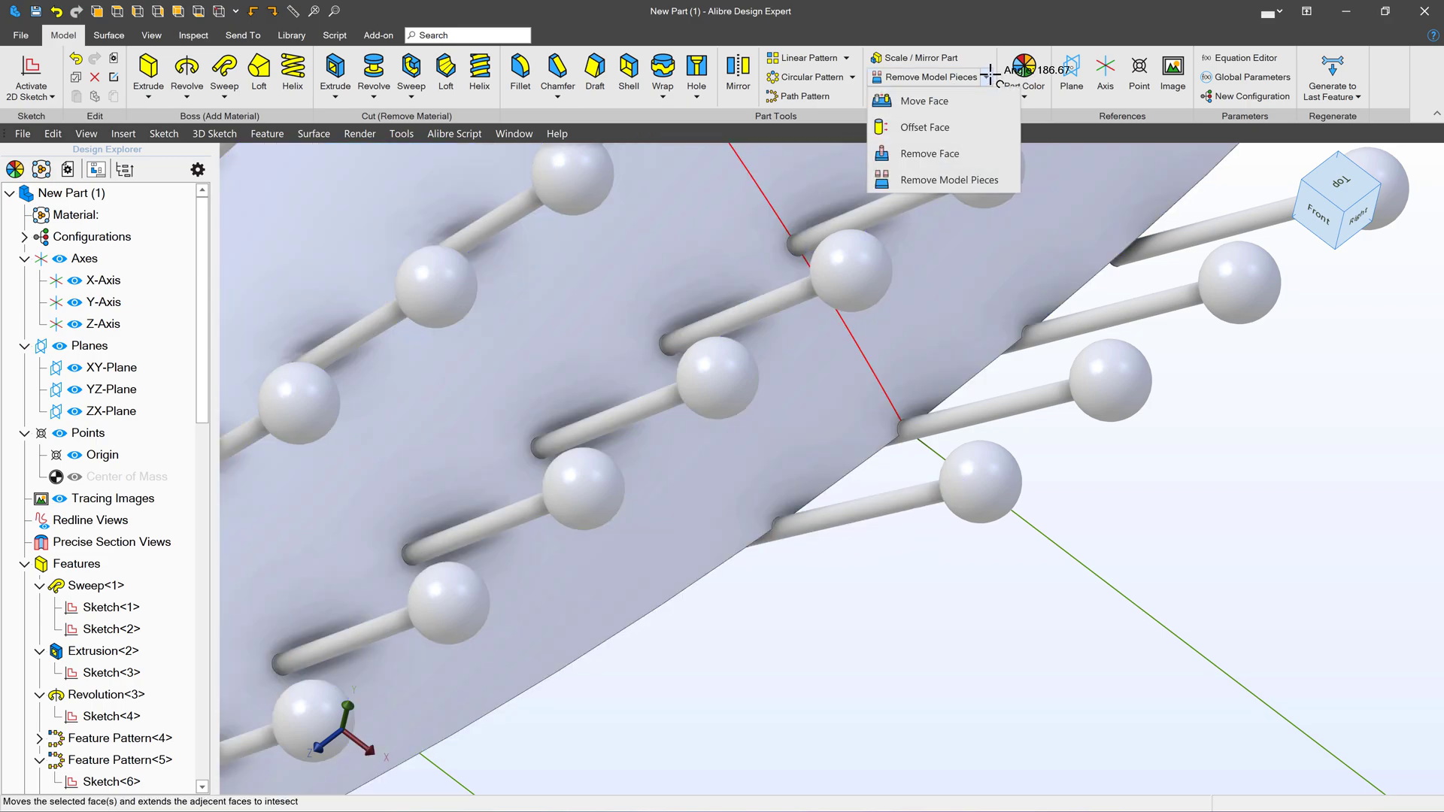
pyautogui.click(924, 157)
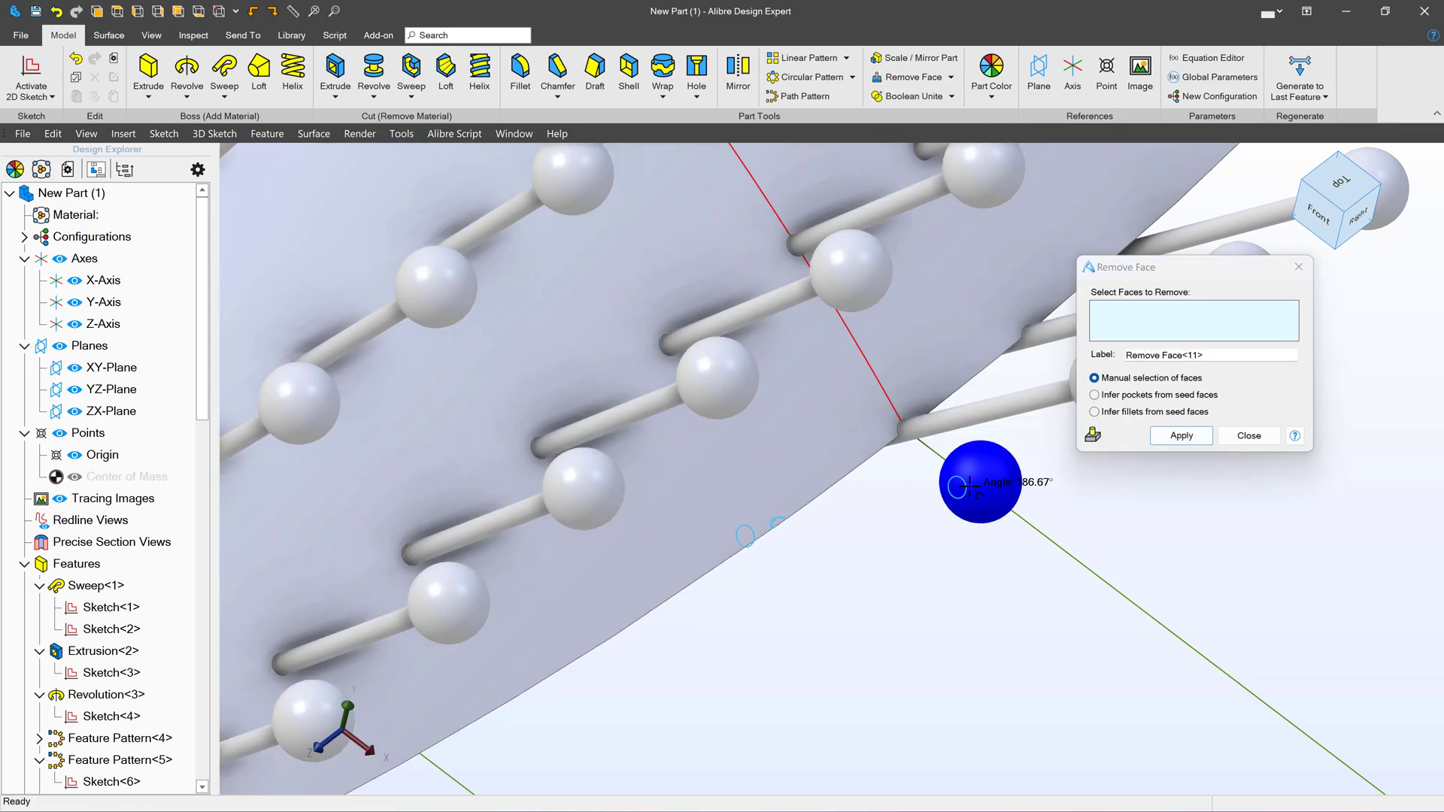
pyautogui.click(923, 529)
pyautogui.scroll(-3, 857, 565)
pyautogui.scroll(3, 857, 564)
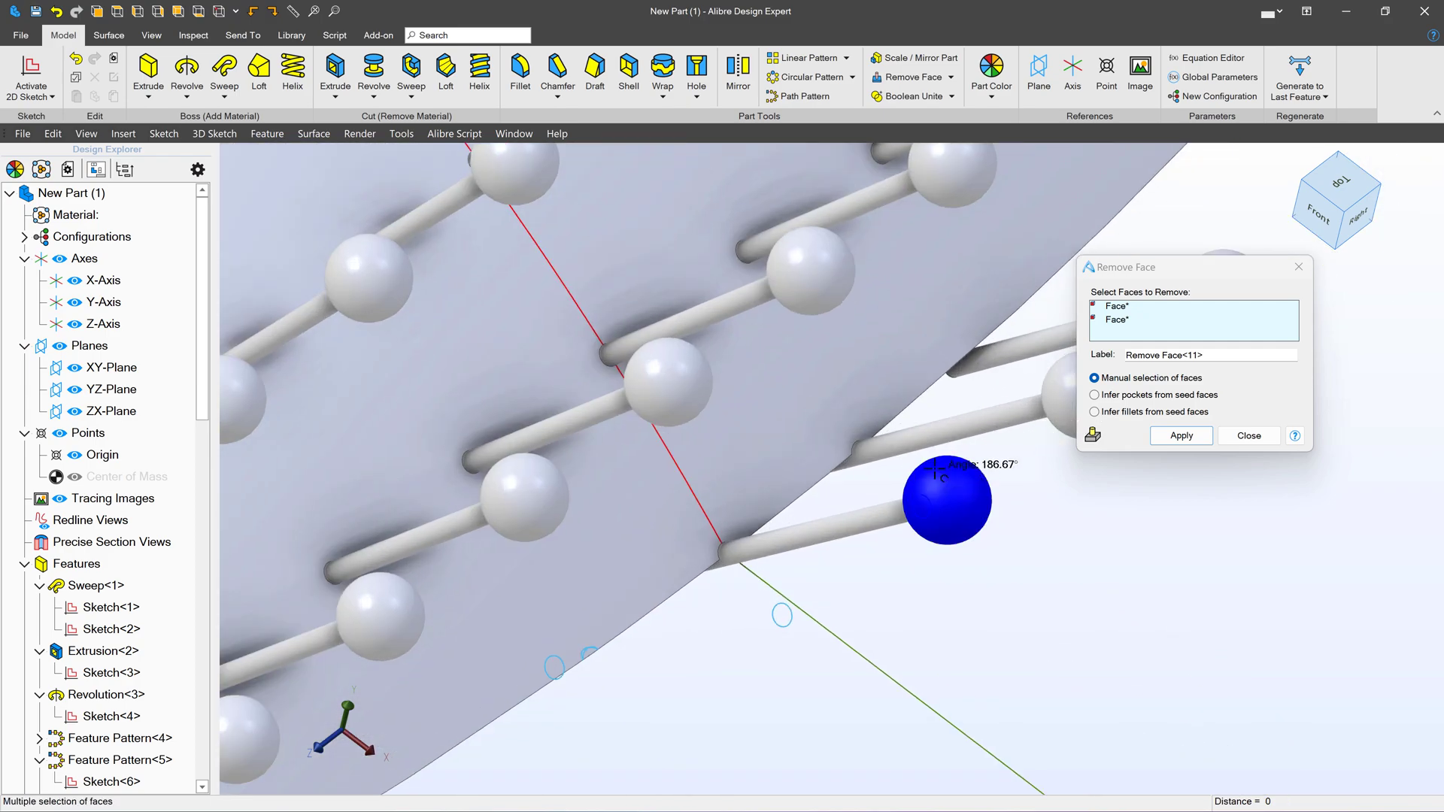
pyautogui.click(933, 500)
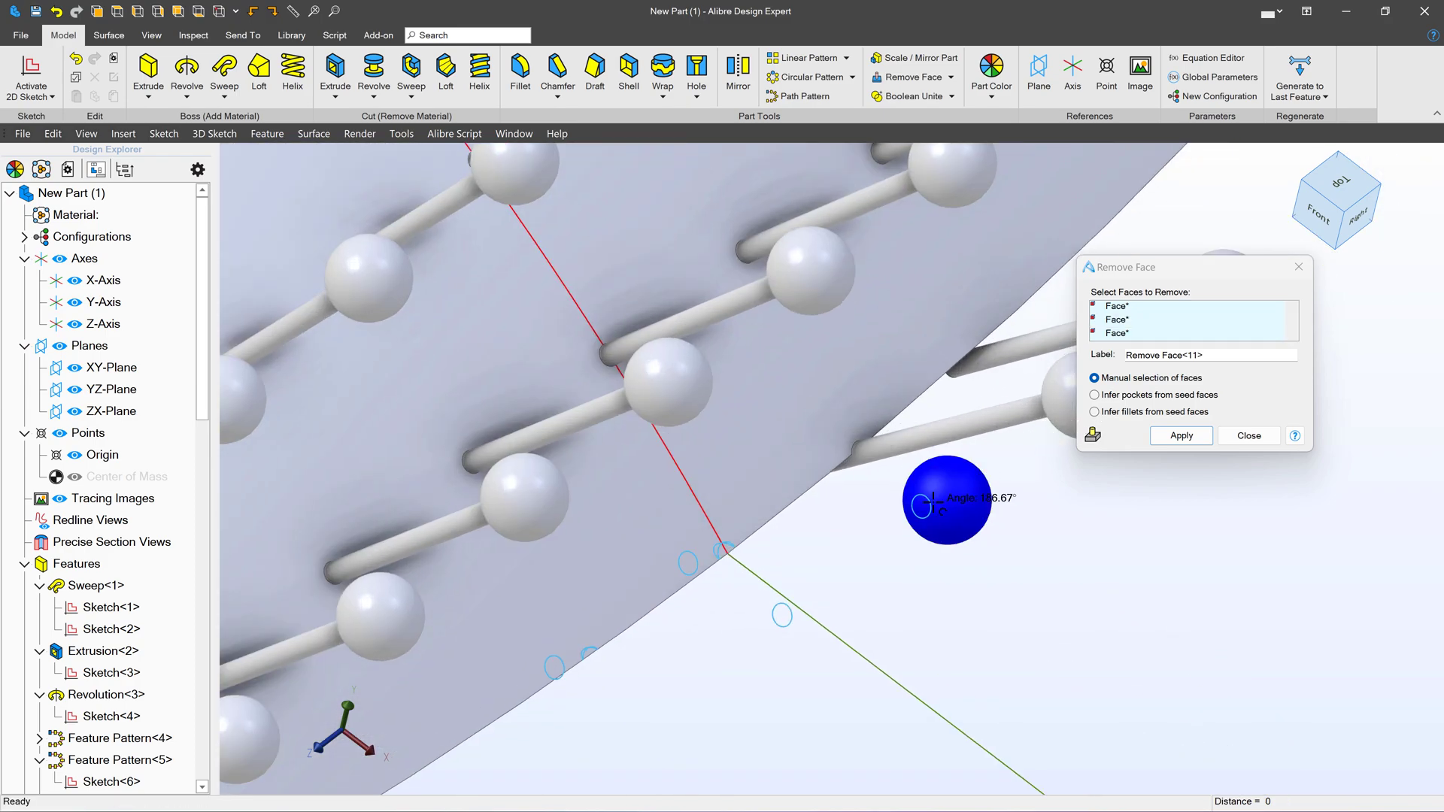
pyautogui.moveTo(976, 468); pyautogui.dragTo(804, 608, button='middle')
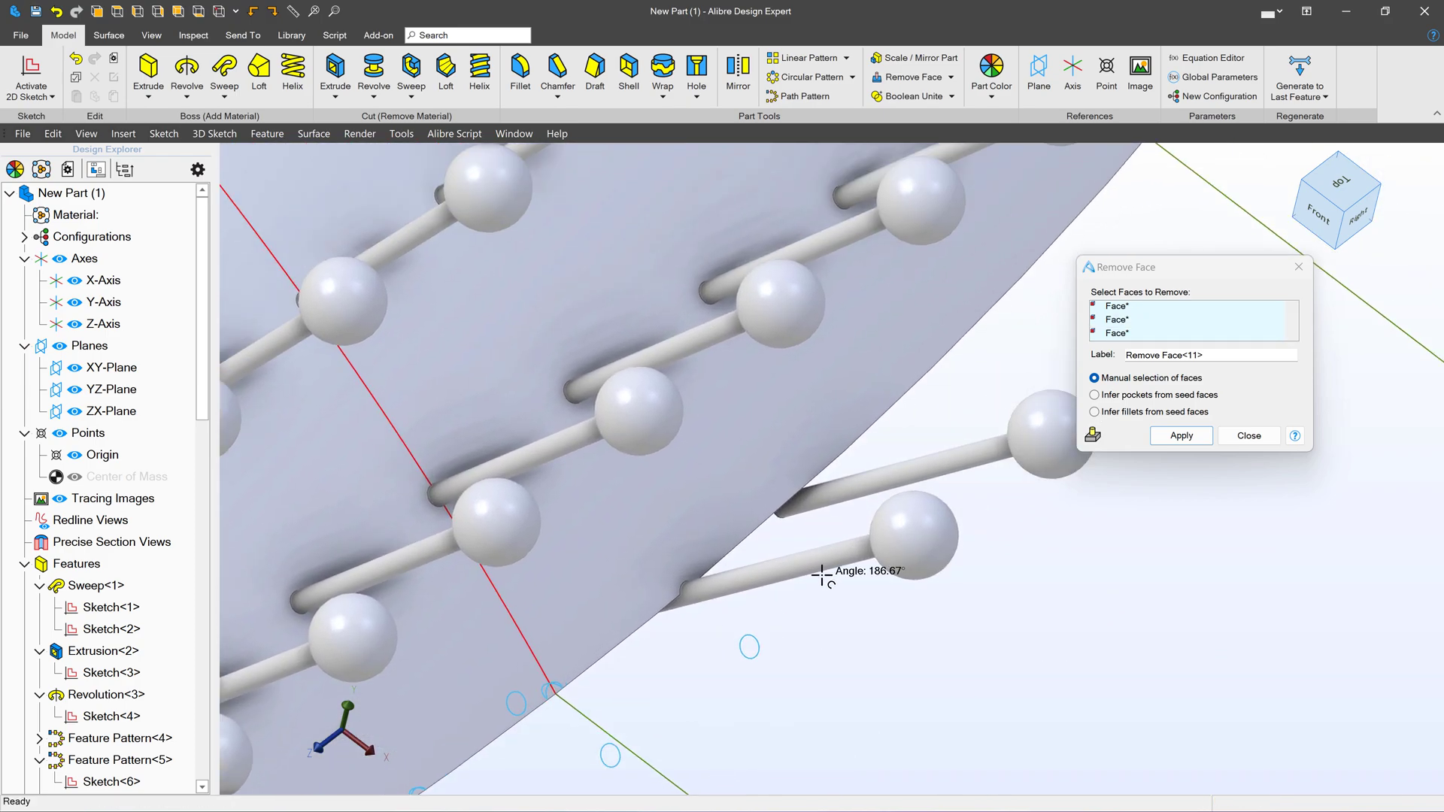
pyautogui.click(873, 553)
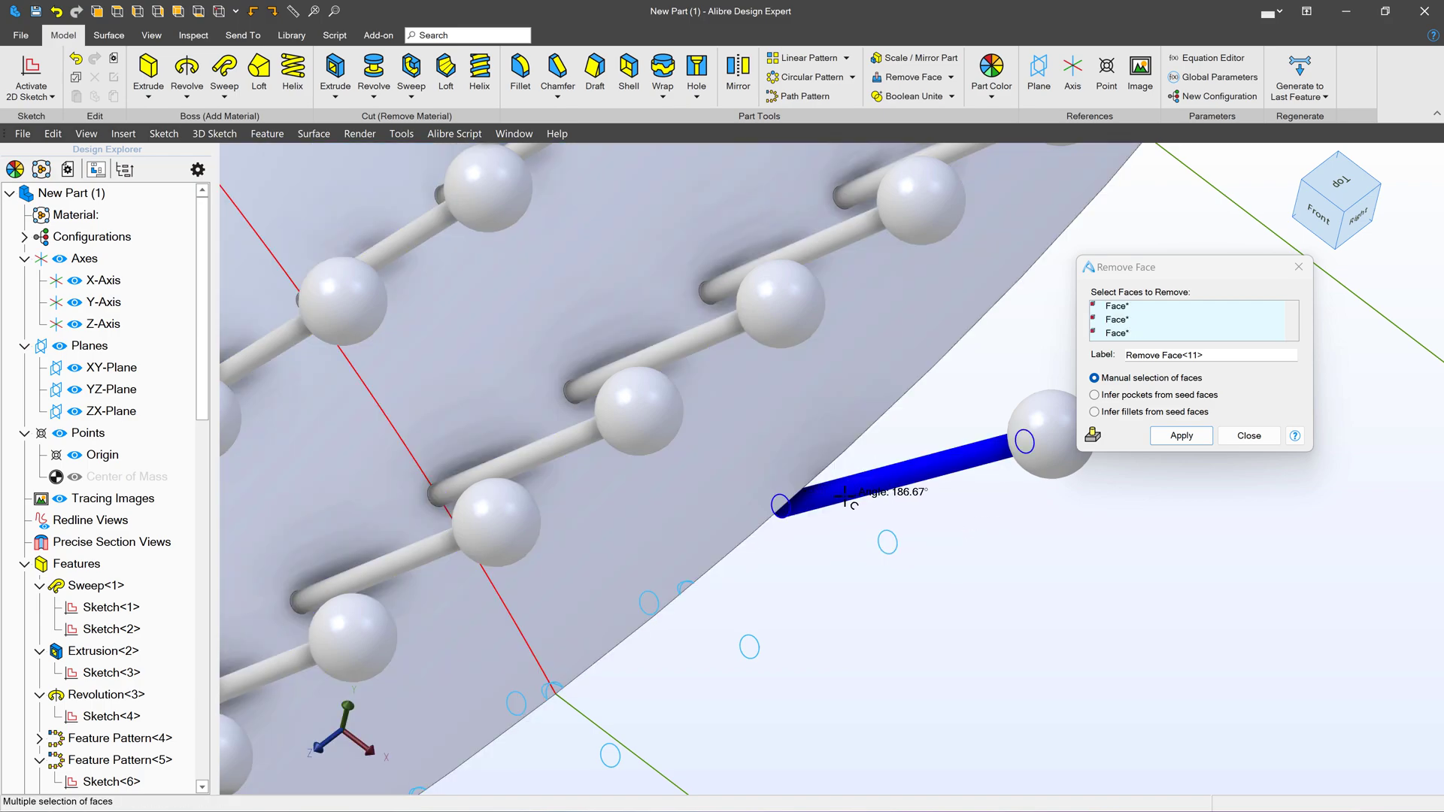
pyautogui.moveTo(787, 500); pyautogui.dragTo(841, 497, button='middle')
pyautogui.scroll(-2, 984, 552)
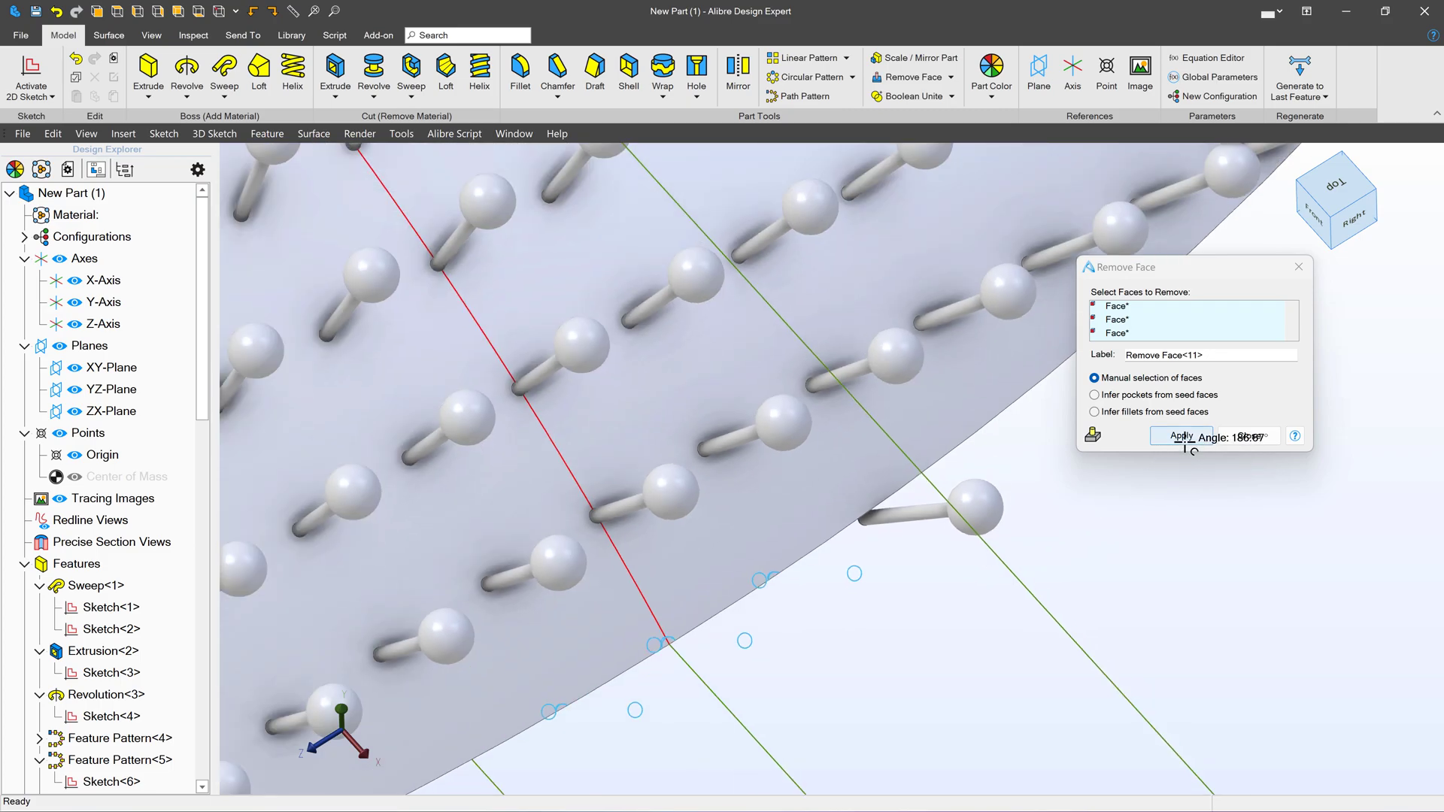
pyautogui.scroll(-4, 1151, 500)
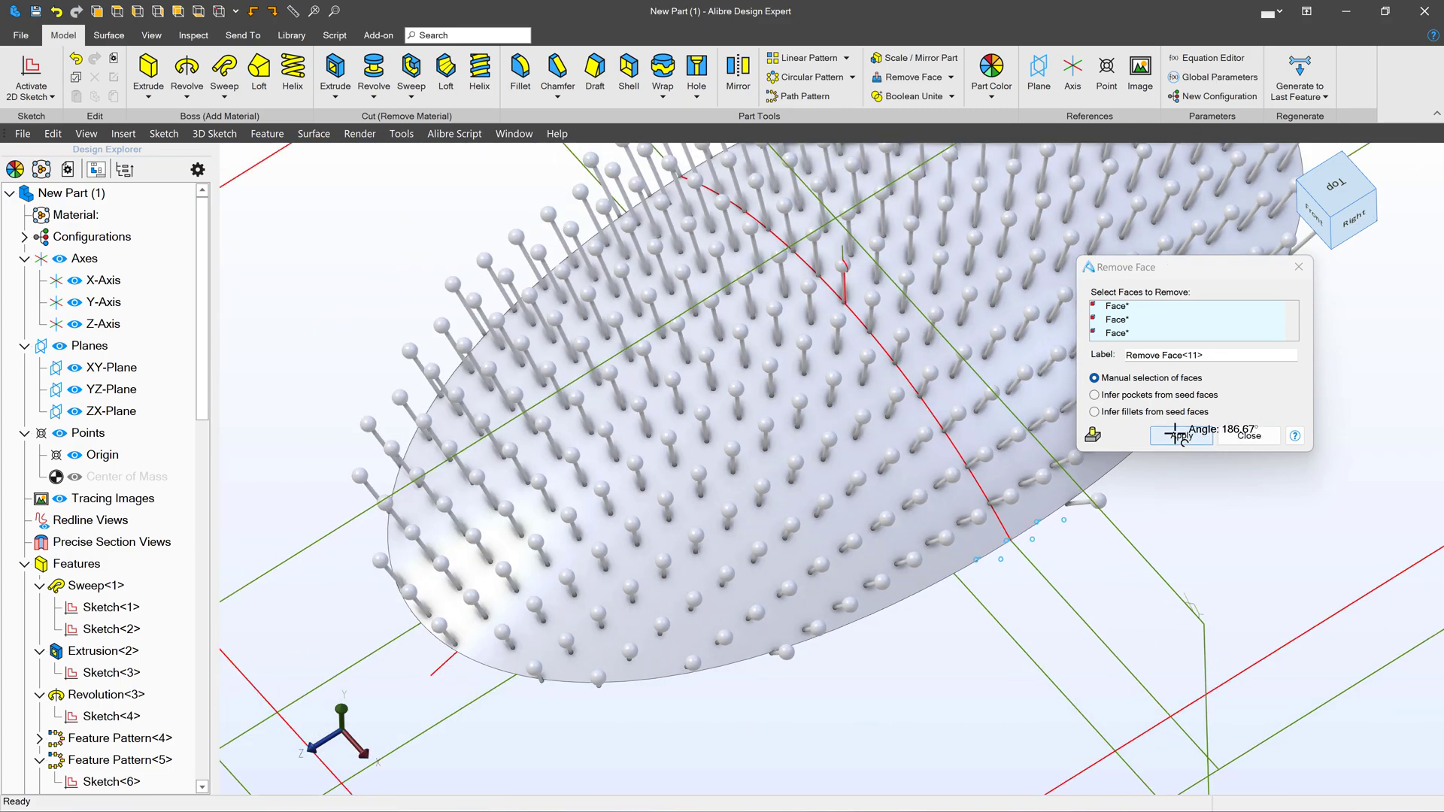
pyautogui.click(1182, 436)
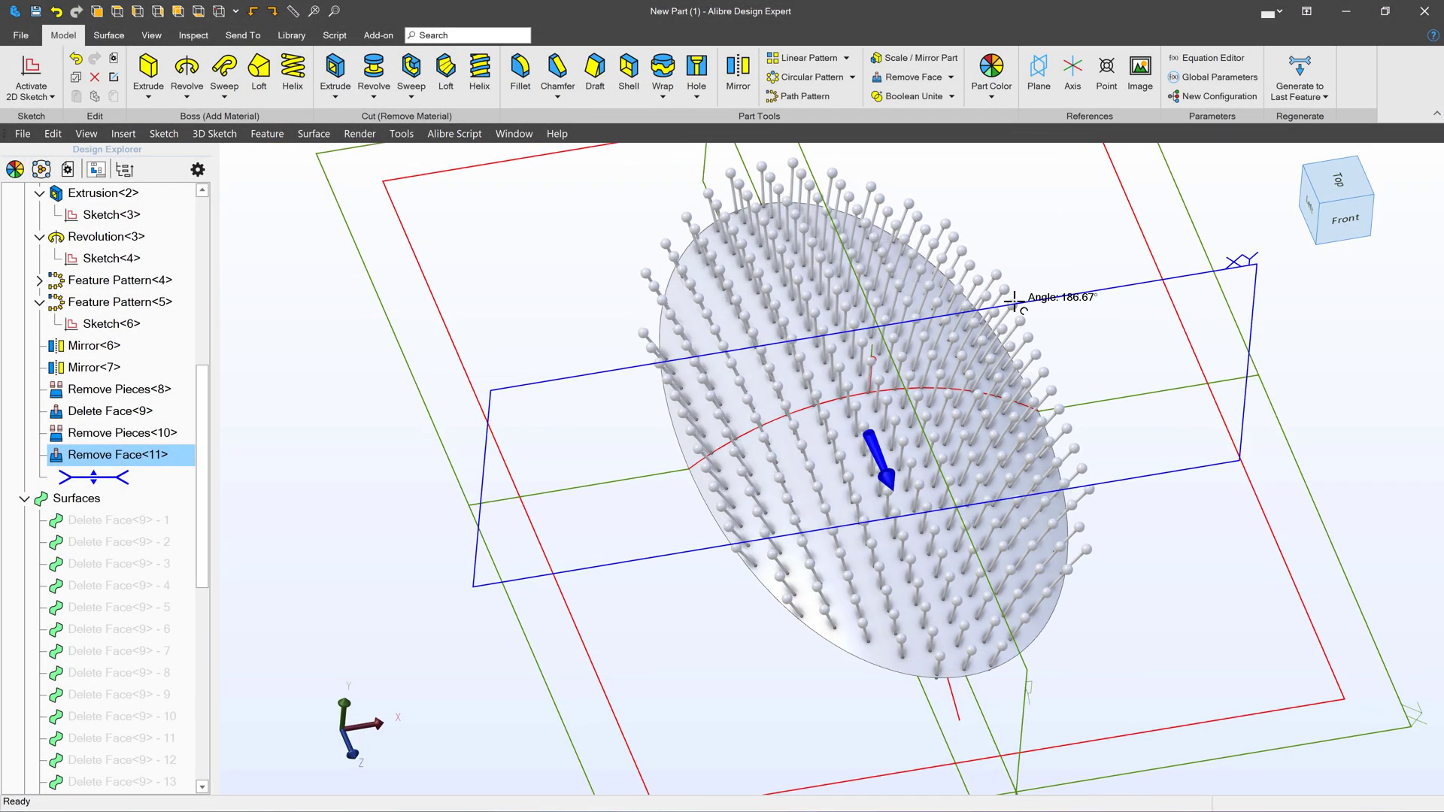
# Start a 2D sketch on the ZX-Plane, looking at the bristled face of the oval head.
pyautogui.moveTo(1014, 301)
pyautogui.mouseDown(button='middle')
pyautogui.moveTo(987, 304)
pyautogui.moveTo(1011, 296)
pyautogui.mouseUp(button='middle')
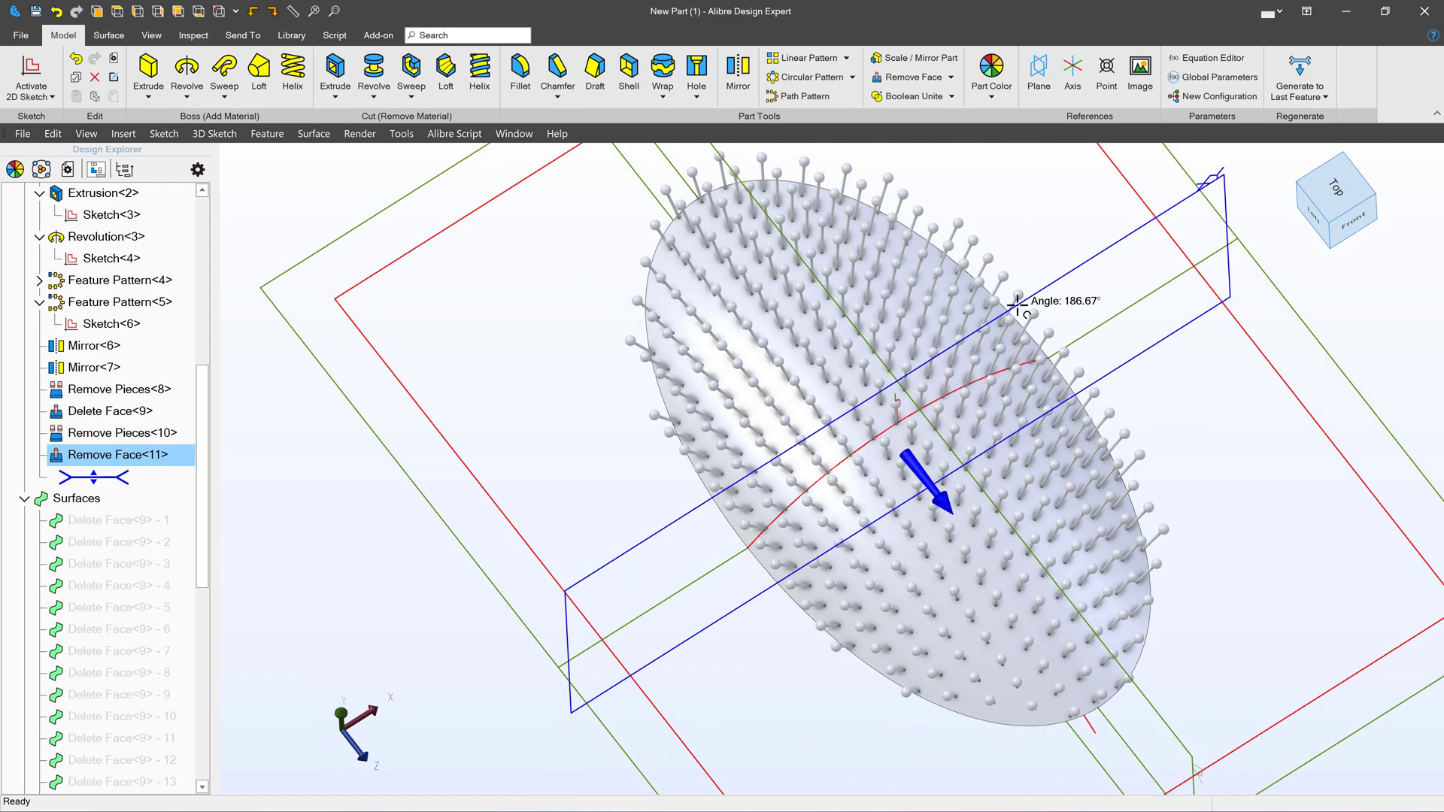
pyautogui.scroll(-3, 1085, 389)
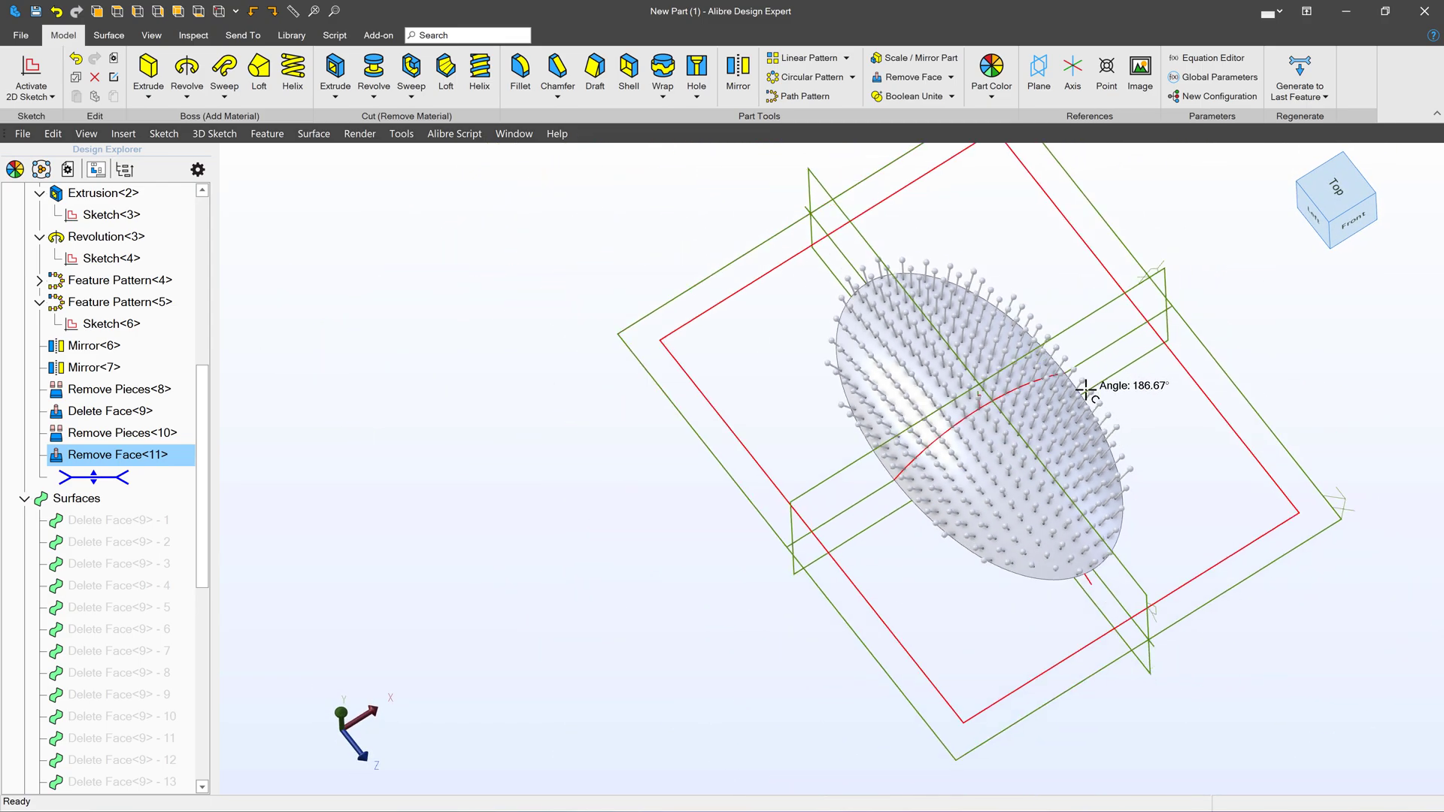
pyautogui.click(1099, 229)
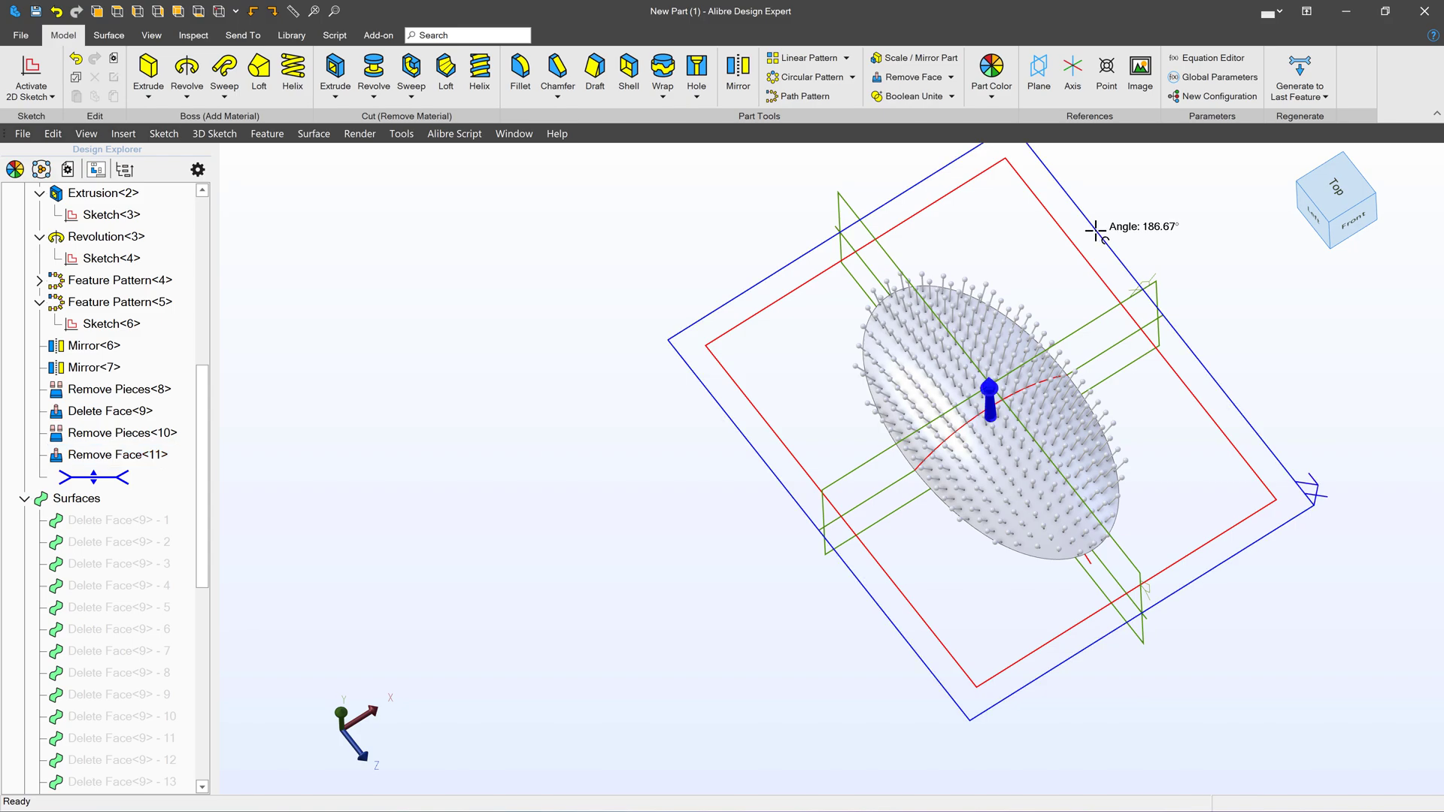
pyautogui.click(31, 67)
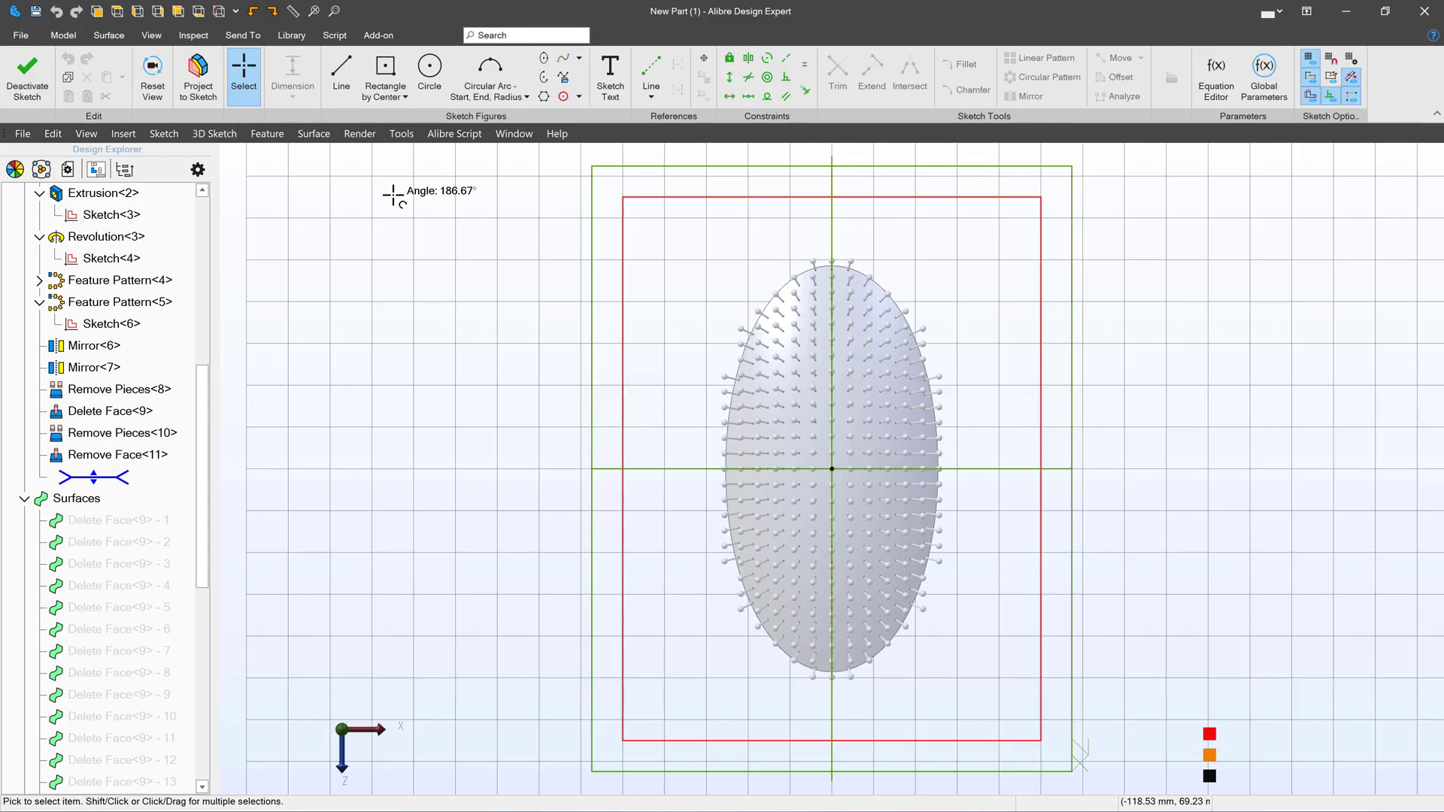
# Project both edges of the oval head's outline into the sketch as sketch figures, maintaining association to the source entity.
pyautogui.click(198, 68)
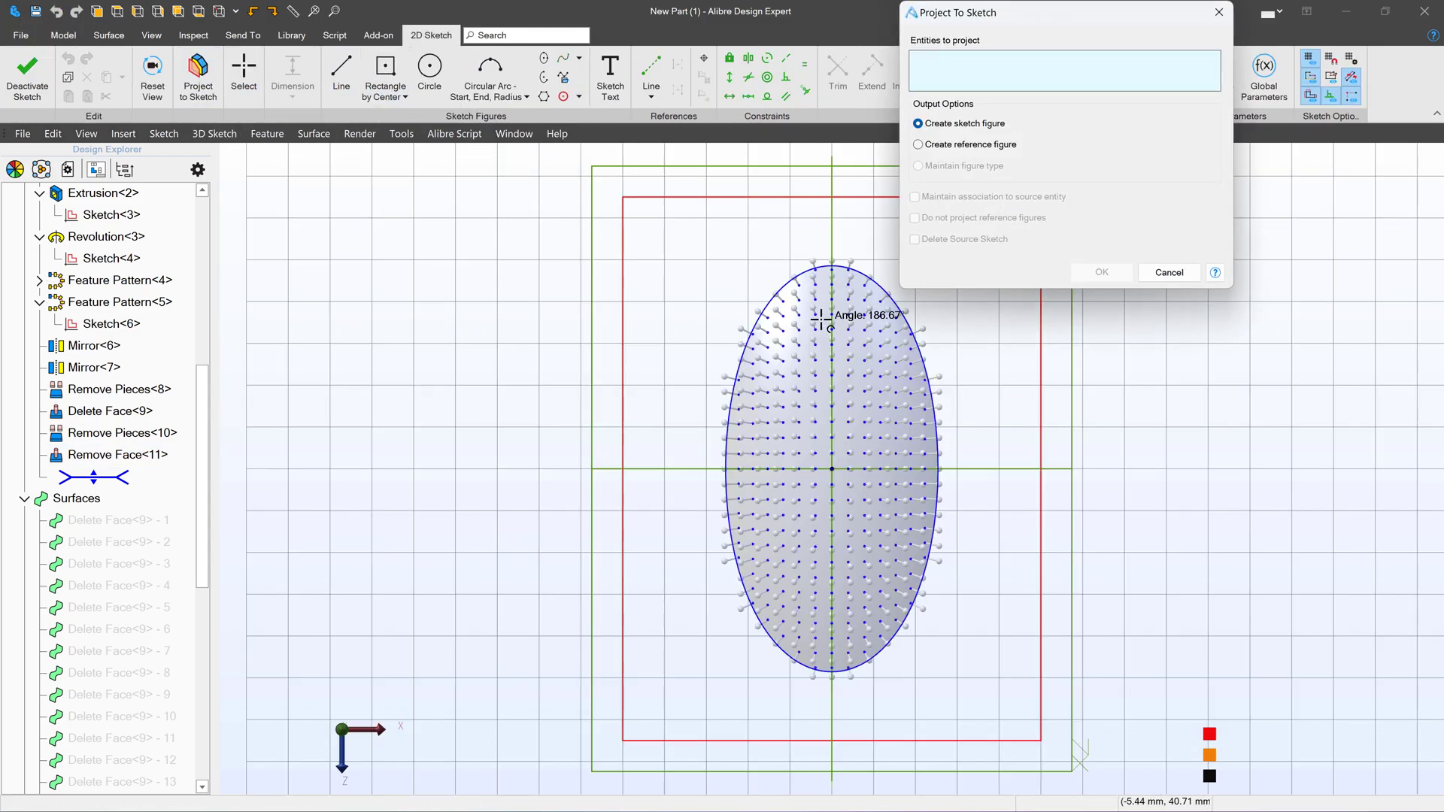
pyautogui.scroll(3, 827, 331)
pyautogui.click(743, 224)
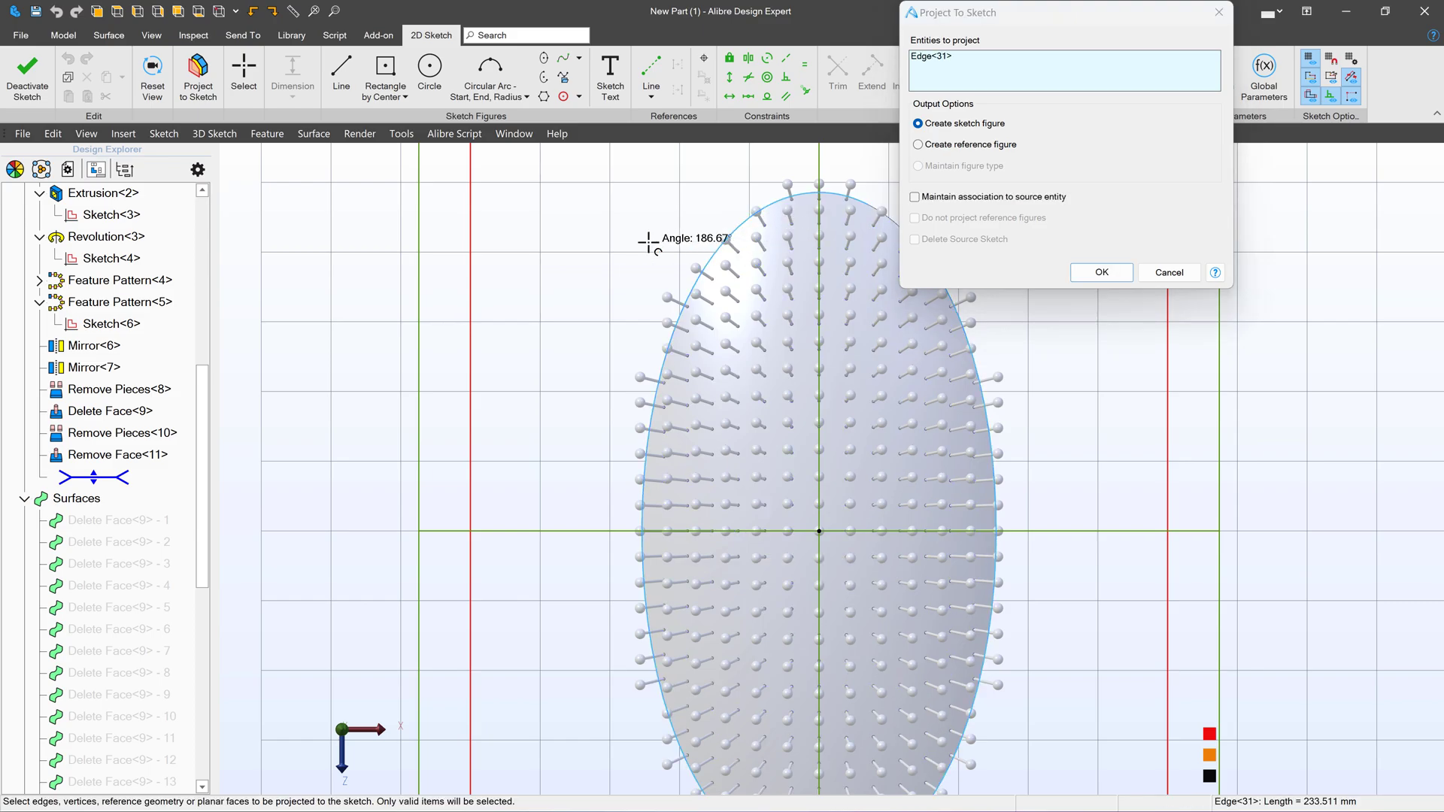
pyautogui.scroll(-3, 474, 229)
pyautogui.scroll(8, 756, 249)
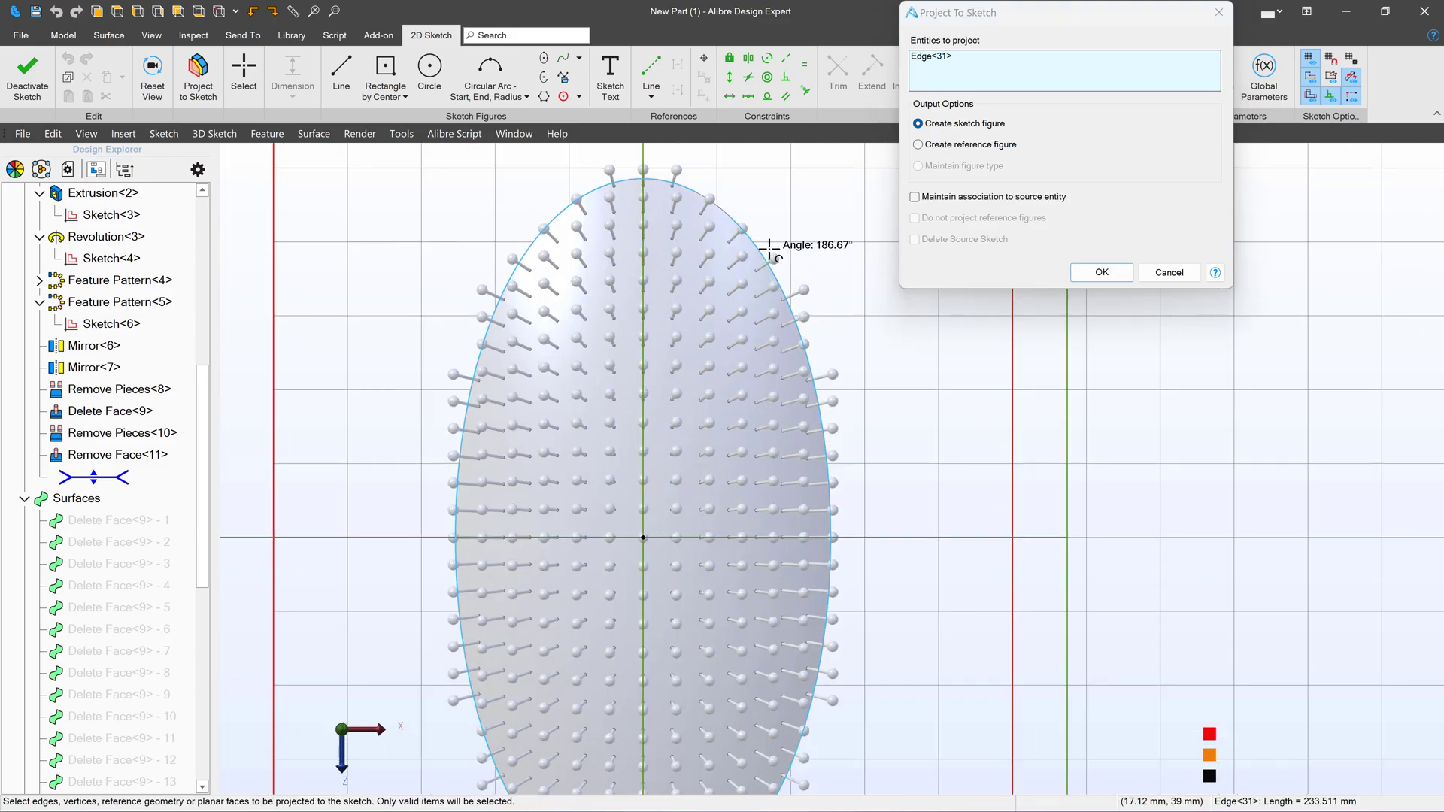
pyautogui.scroll(-3, 850, 279)
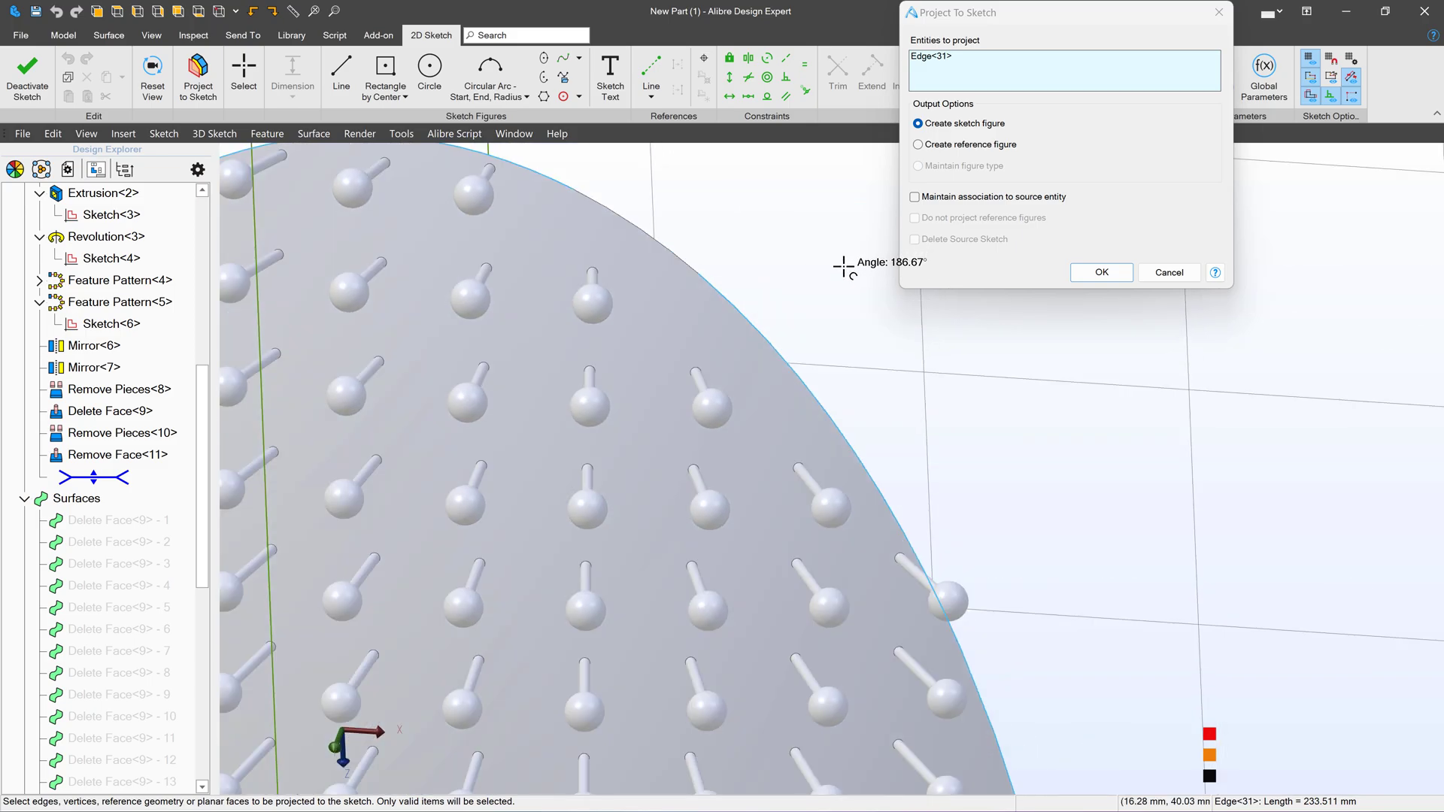
pyautogui.scroll(2, 831, 267)
pyautogui.click(638, 317)
pyautogui.scroll(-5, 647, 301)
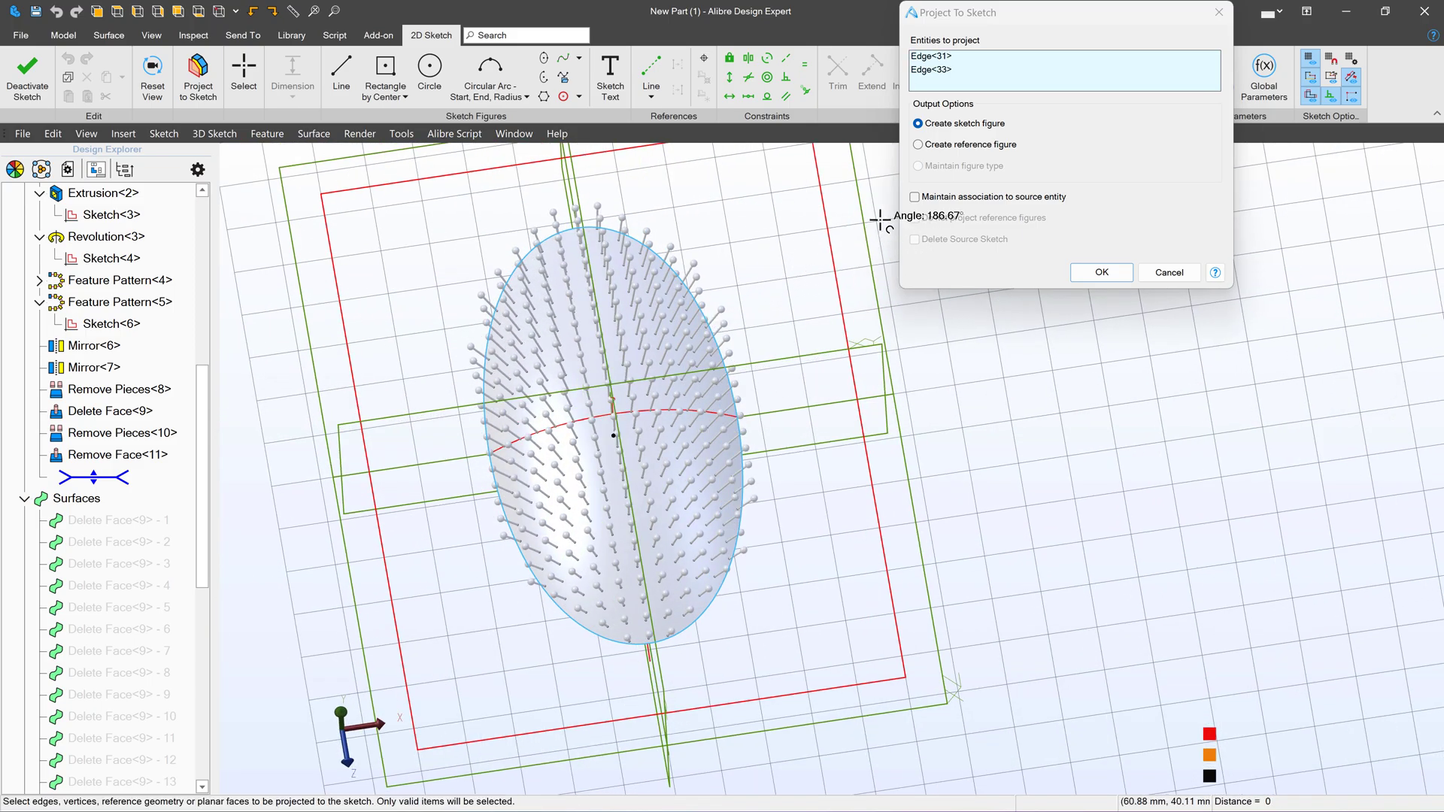
pyautogui.click(916, 196)
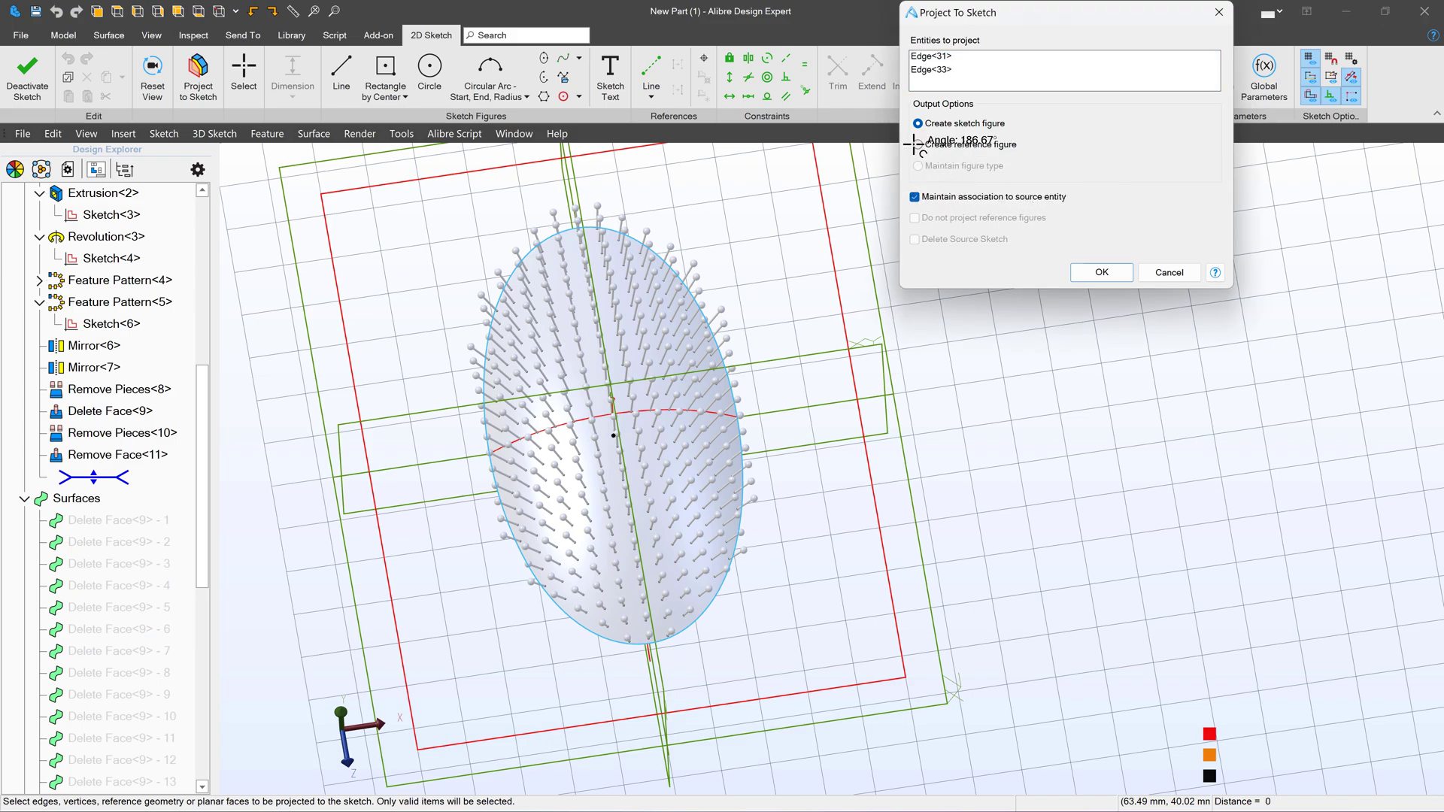
pyautogui.click(1105, 273)
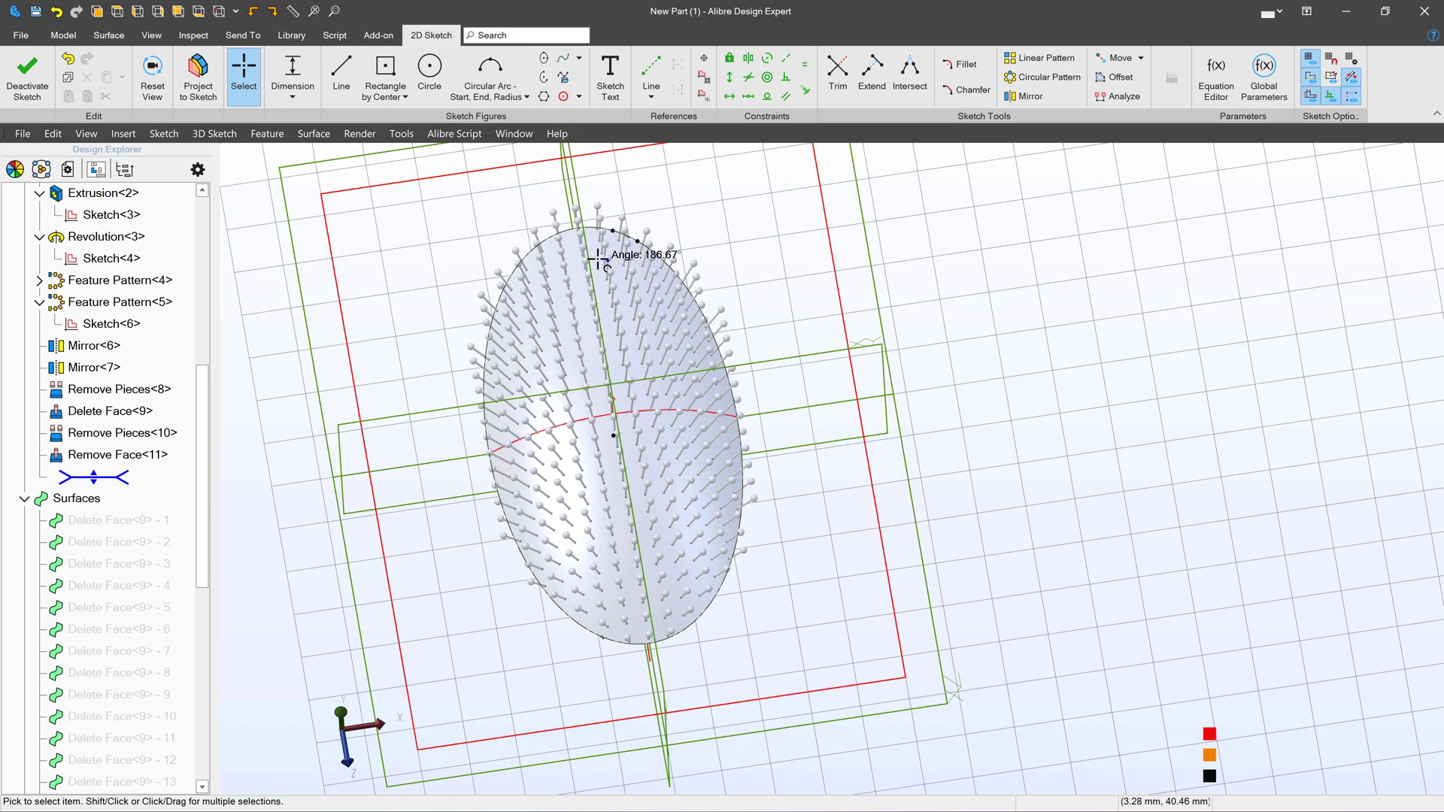
# Offset both projected outline curves outward by 5 mm, using the flipped direction and Natural gap type.
pyautogui.click(153, 69)
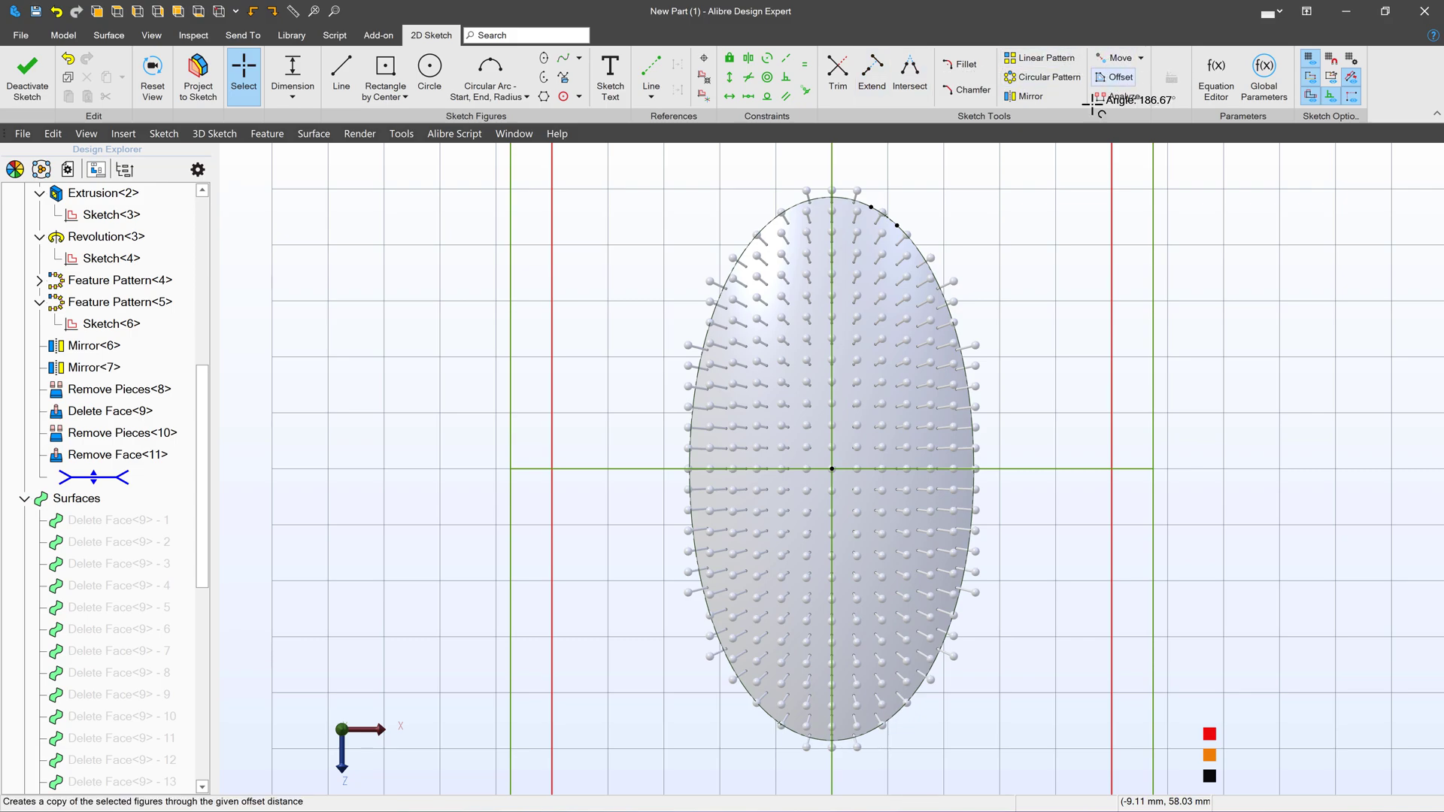
pyautogui.click(1118, 77)
pyautogui.click(733, 263)
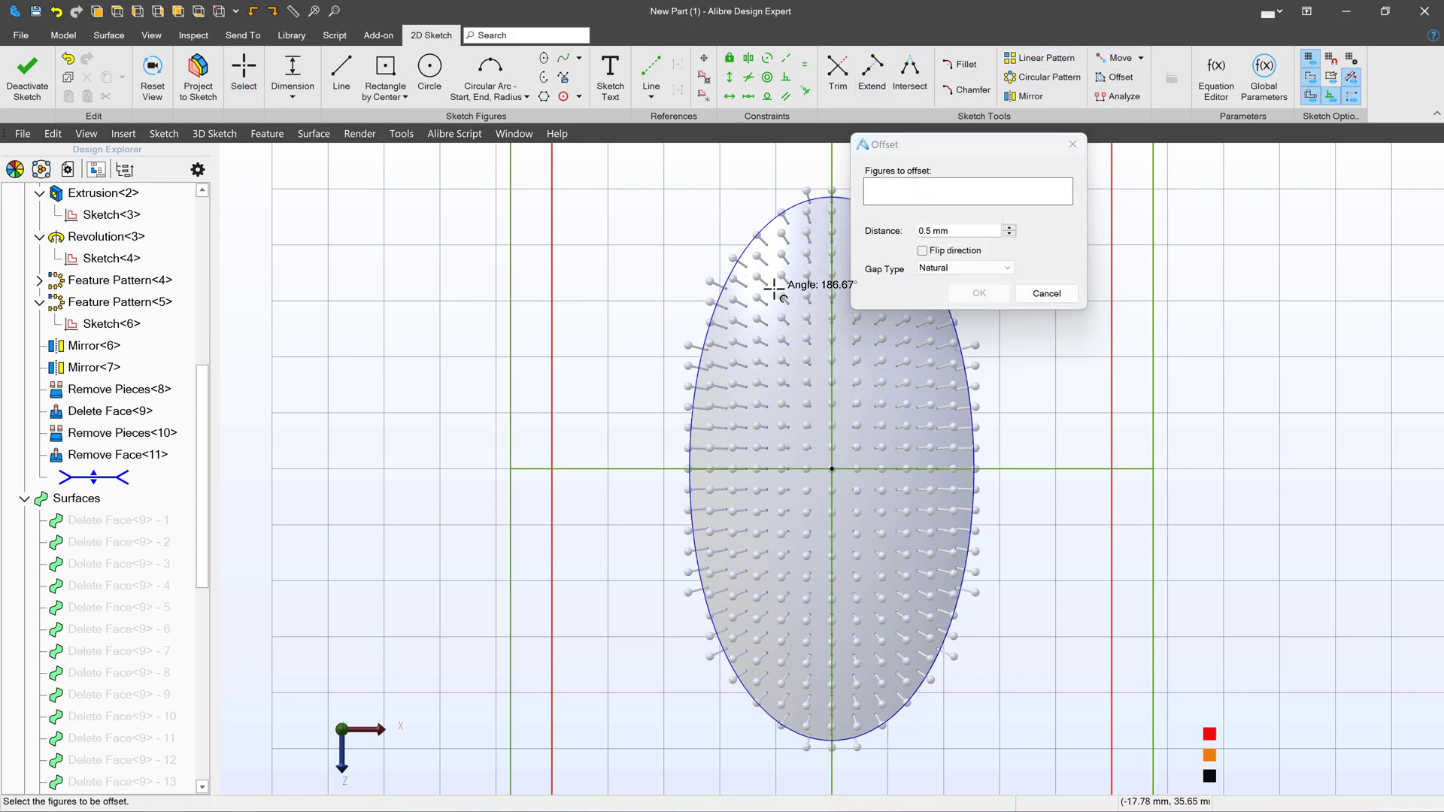
pyautogui.rightClick(787, 297)
pyautogui.click(831, 342)
pyautogui.scroll(-2, 591, 297)
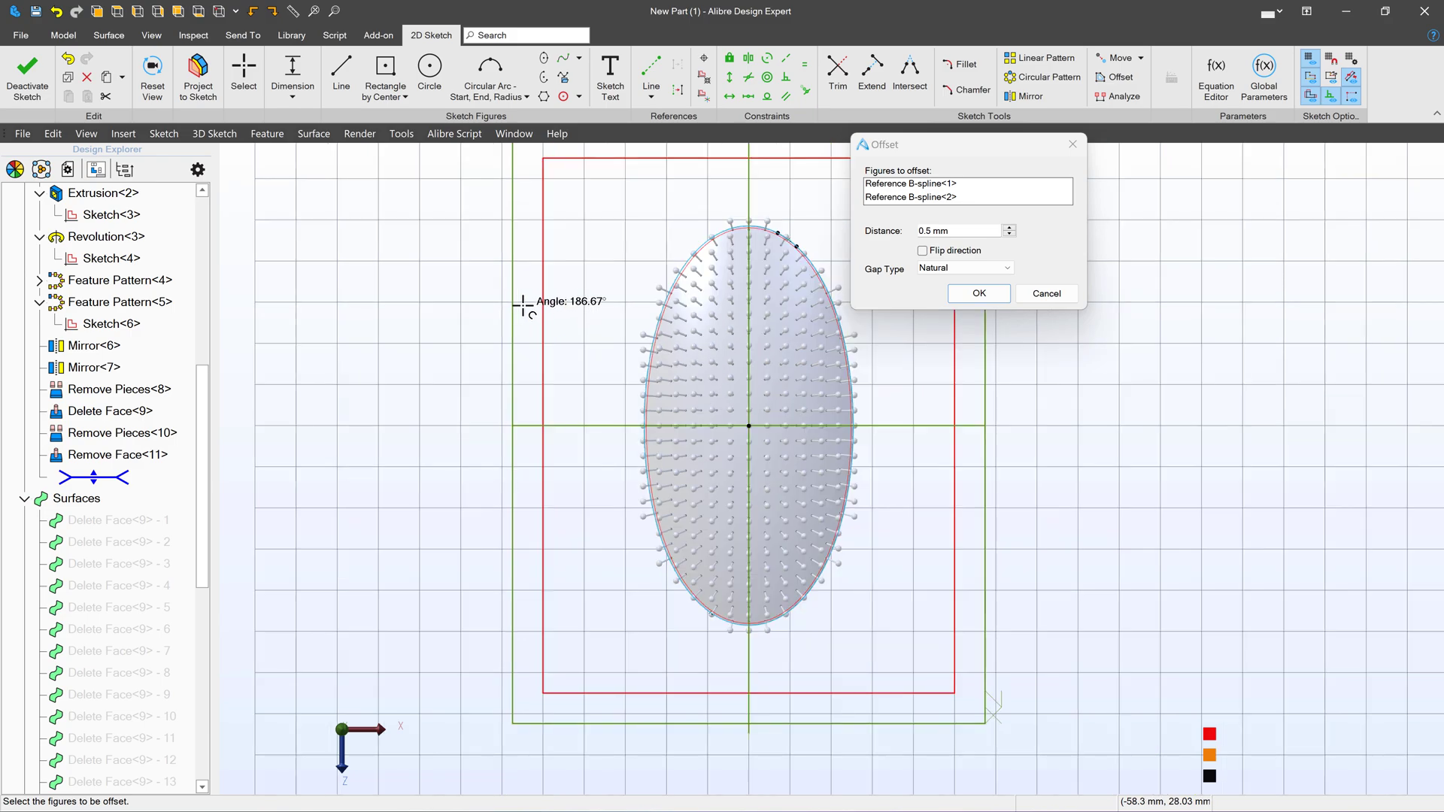
pyautogui.scroll(2, 722, 291)
pyautogui.click(814, 274)
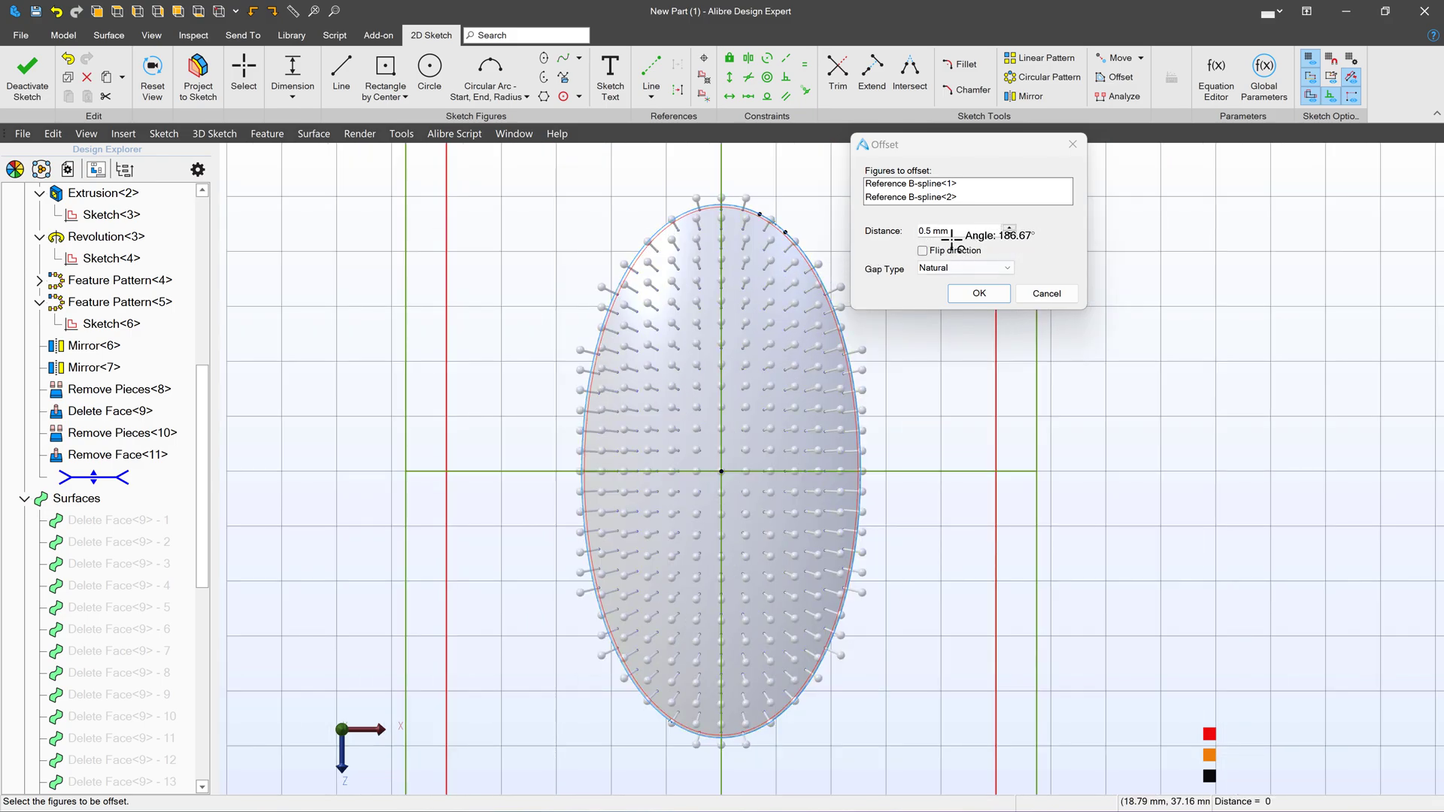
pyautogui.click(933, 231)
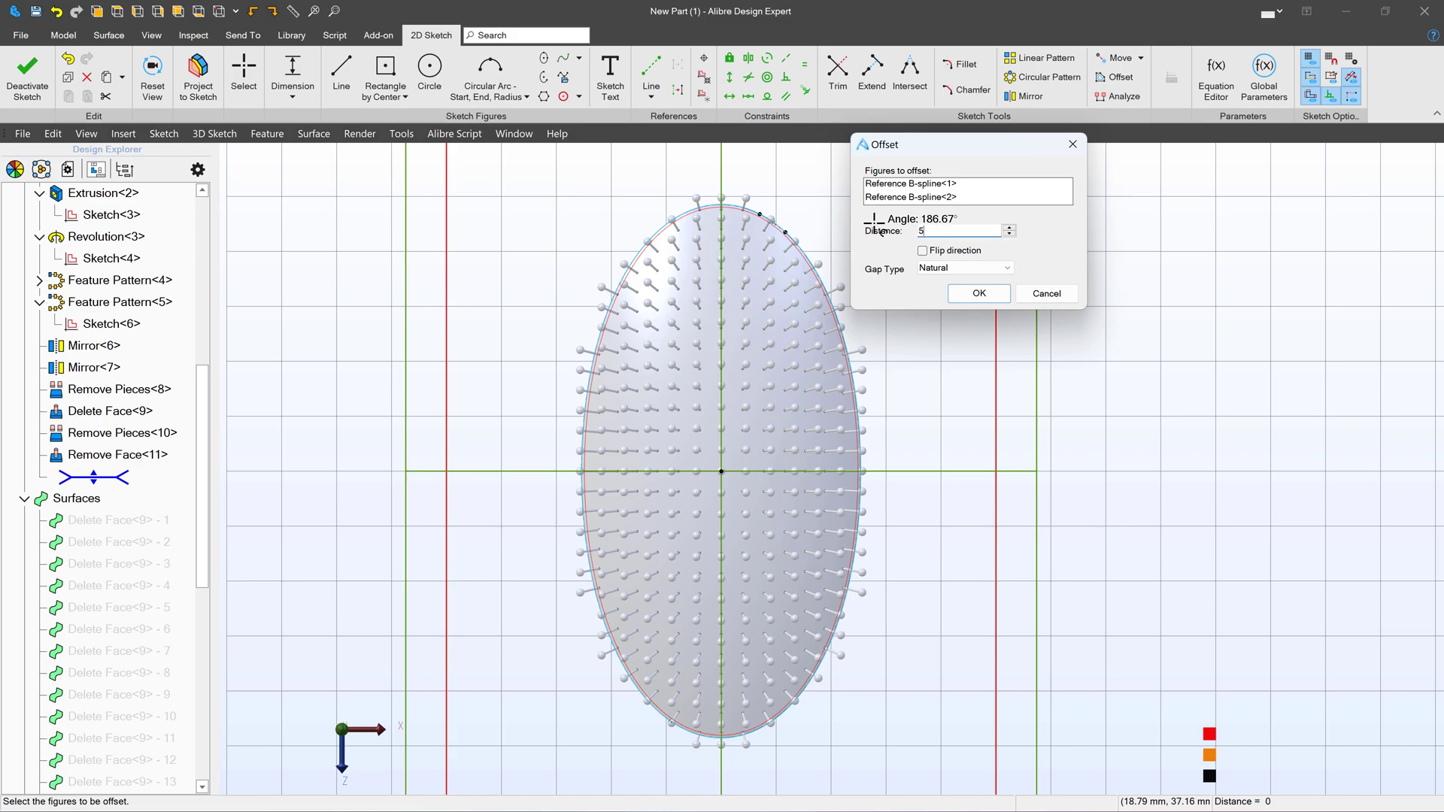
pyautogui.click(923, 251)
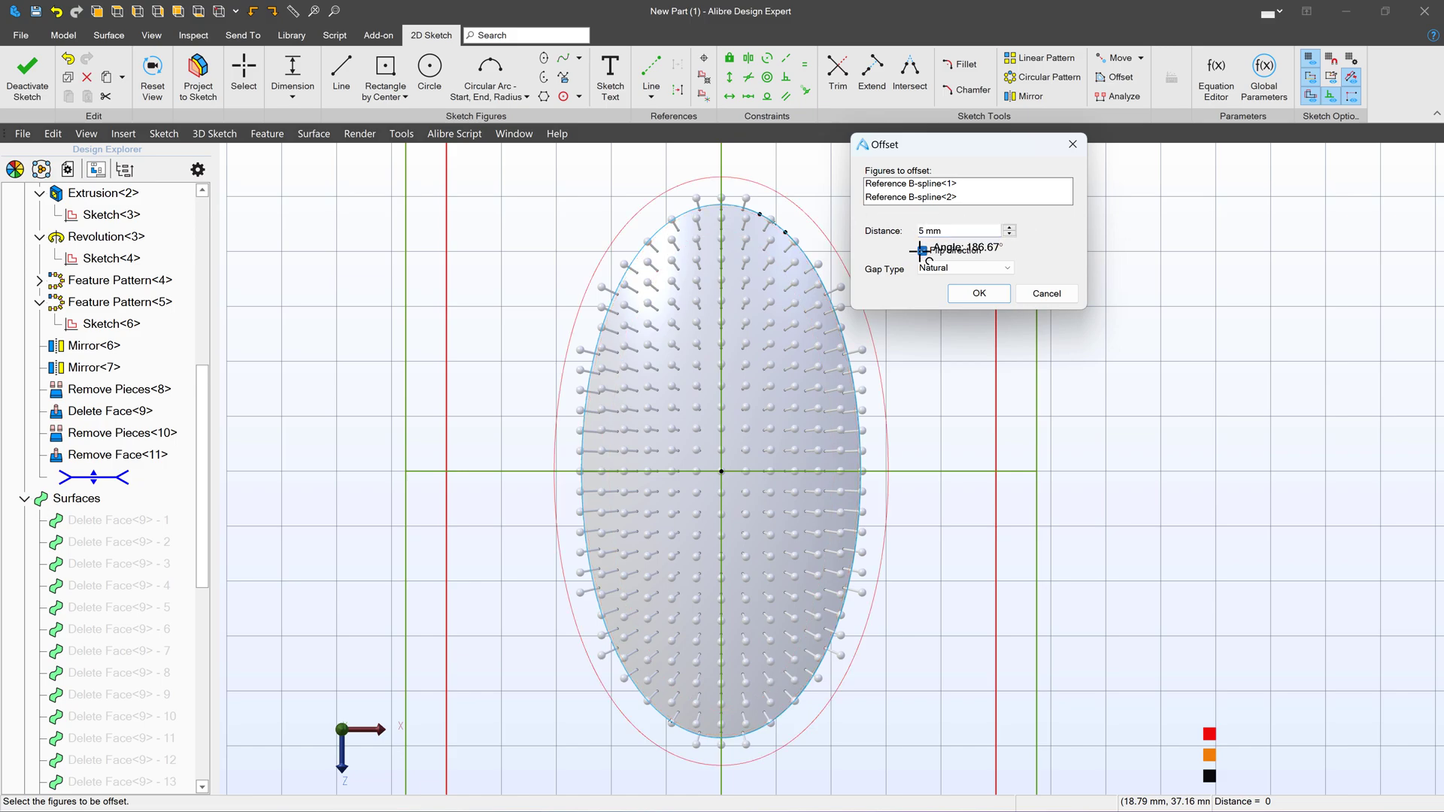
pyautogui.click(977, 293)
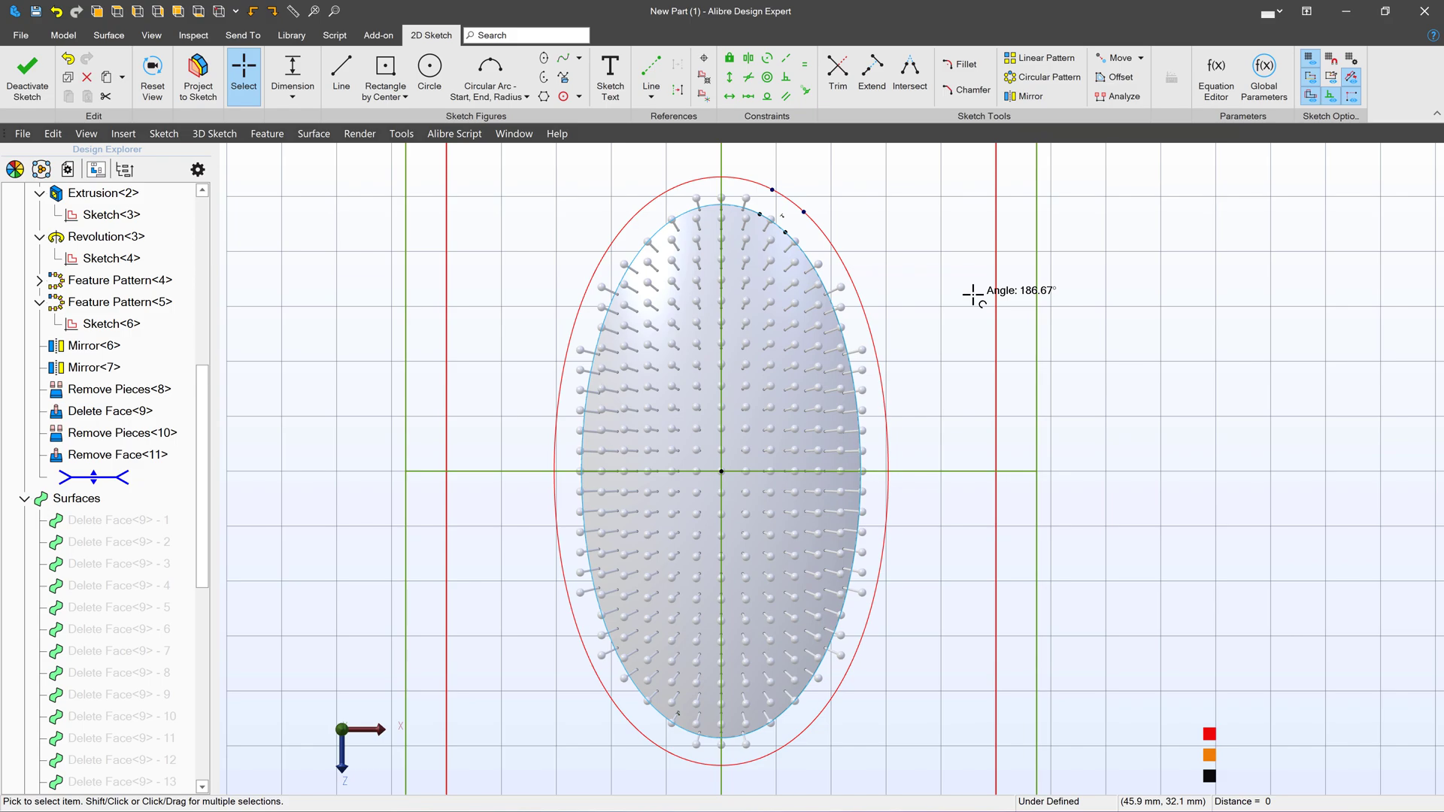
# Sketch a three-point arc from the offset oval's negative-X side out past its positive-Z end, bulging toward the centreline.
pyautogui.scroll(-5, 804, 190)
pyautogui.scroll(3, 801, 544)
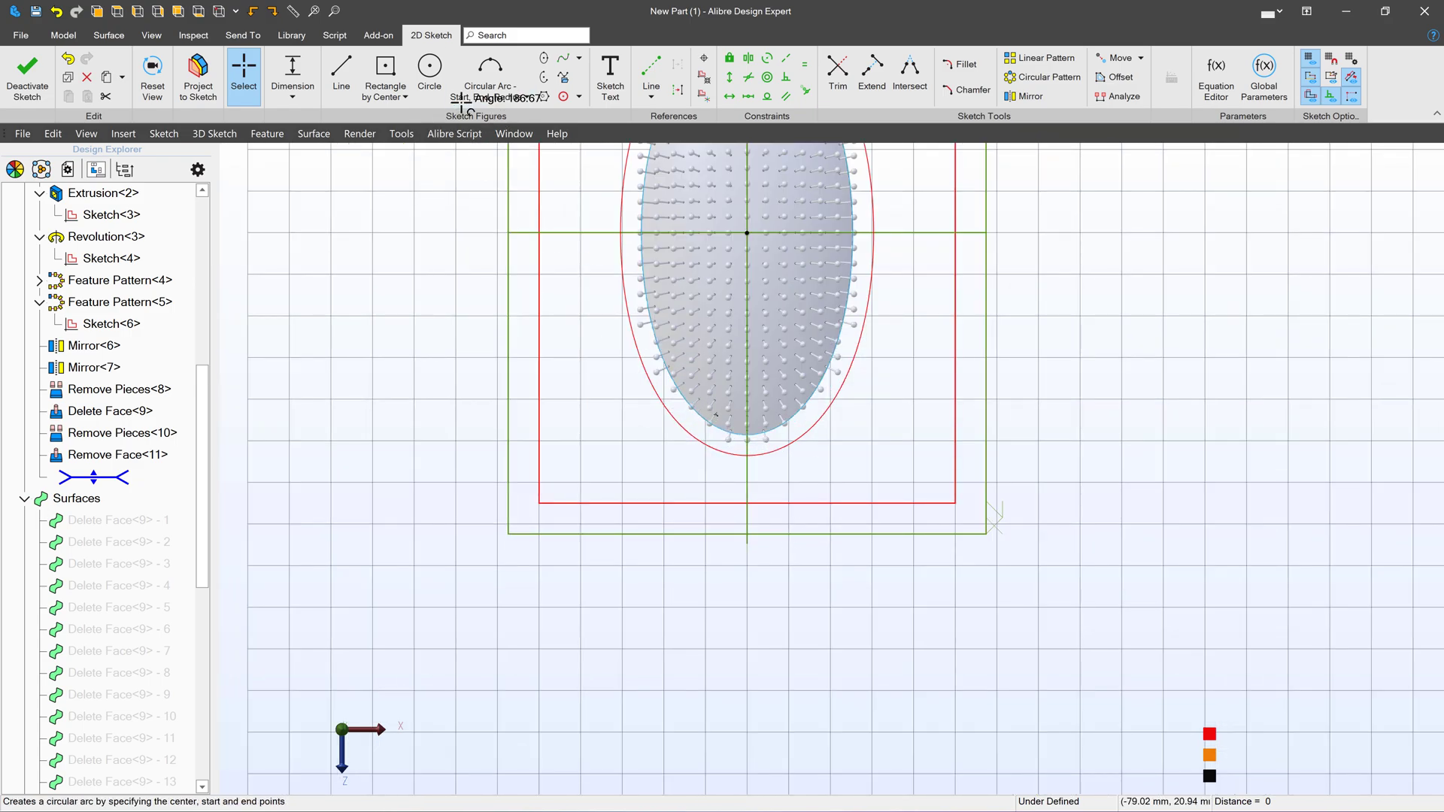
pyautogui.click(482, 66)
pyautogui.click(660, 400)
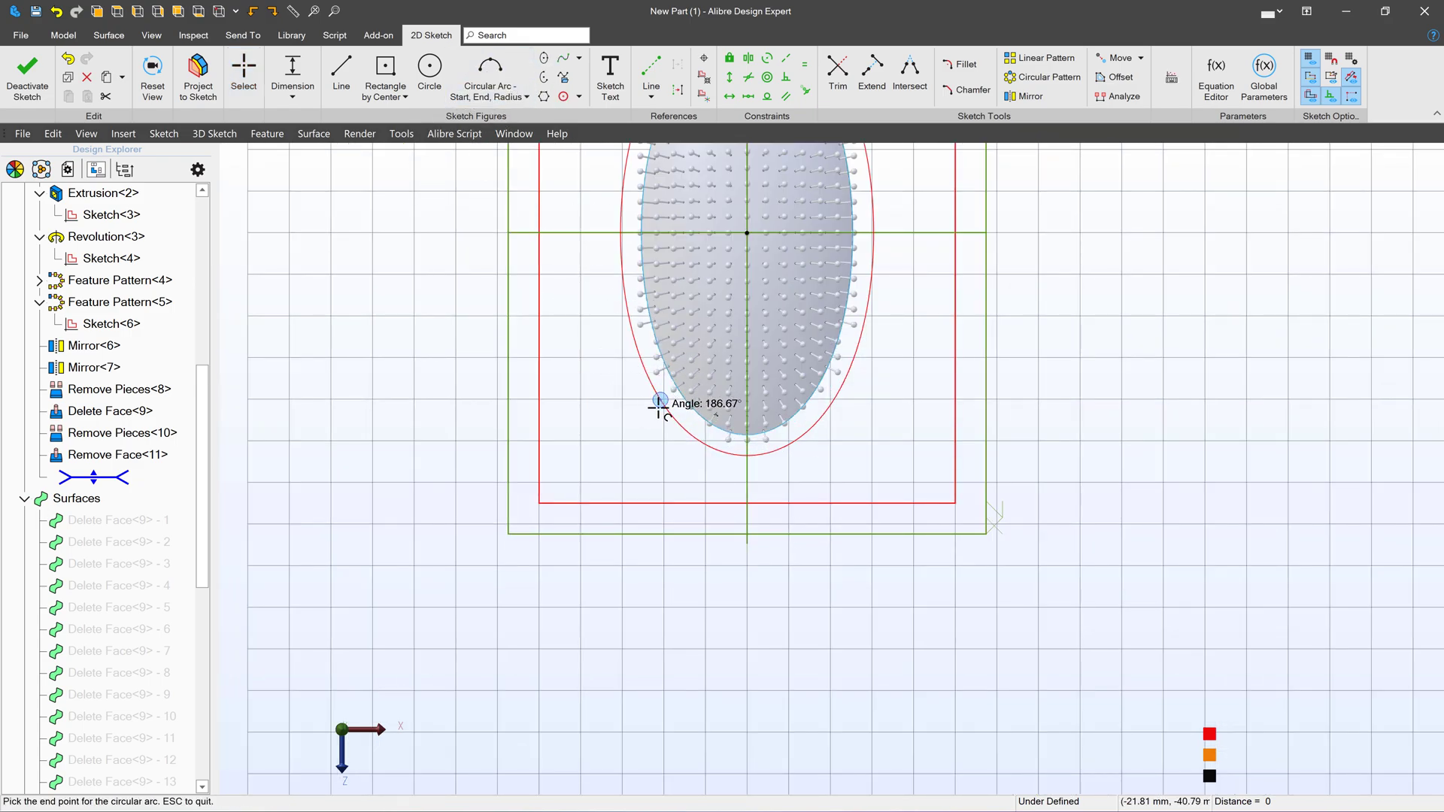
pyautogui.click(675, 625)
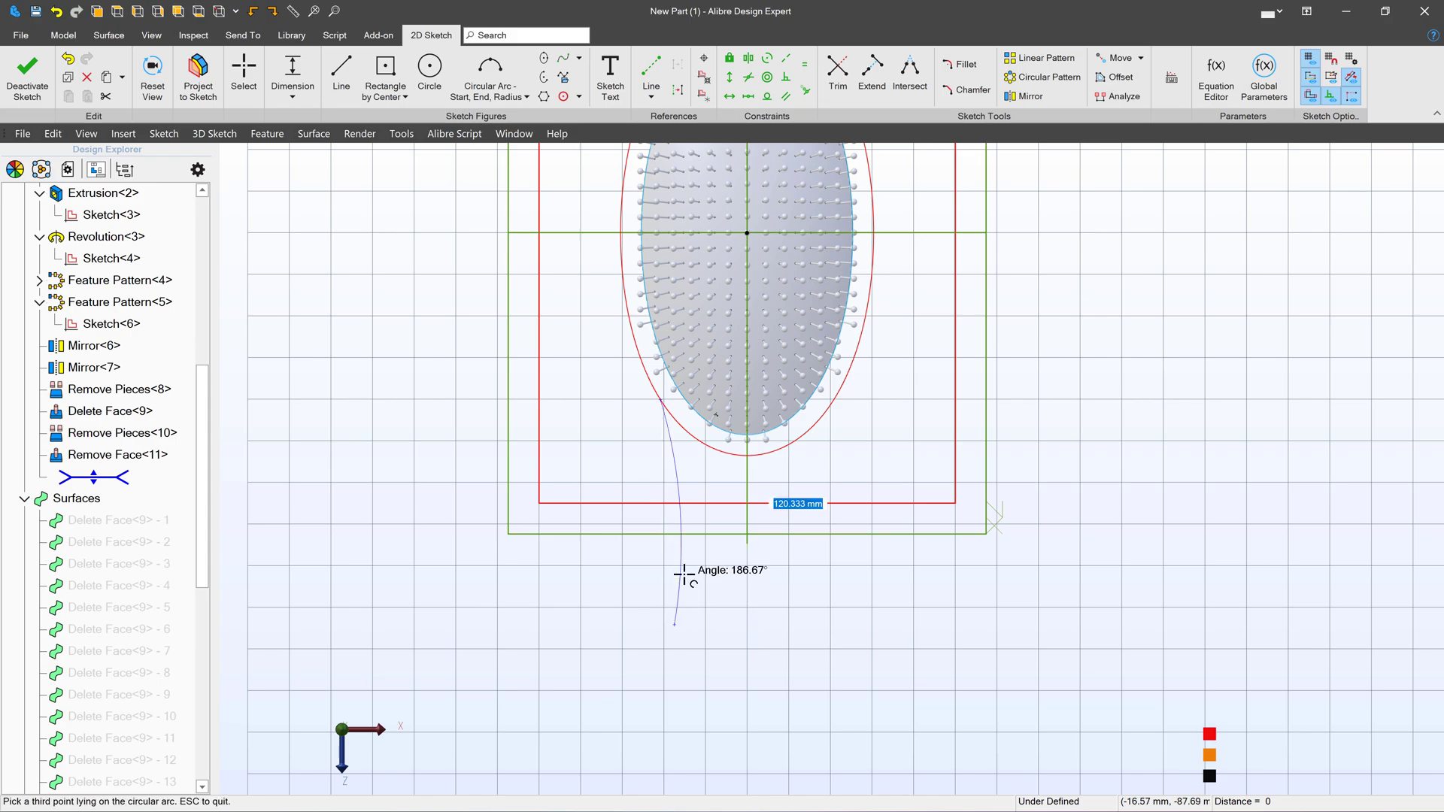
pyautogui.click(702, 549)
# Sketch a matching three-point arc from the offset oval's positive-X side past its positive-Z end, bulging toward the centreline.
pyautogui.click(847, 374)
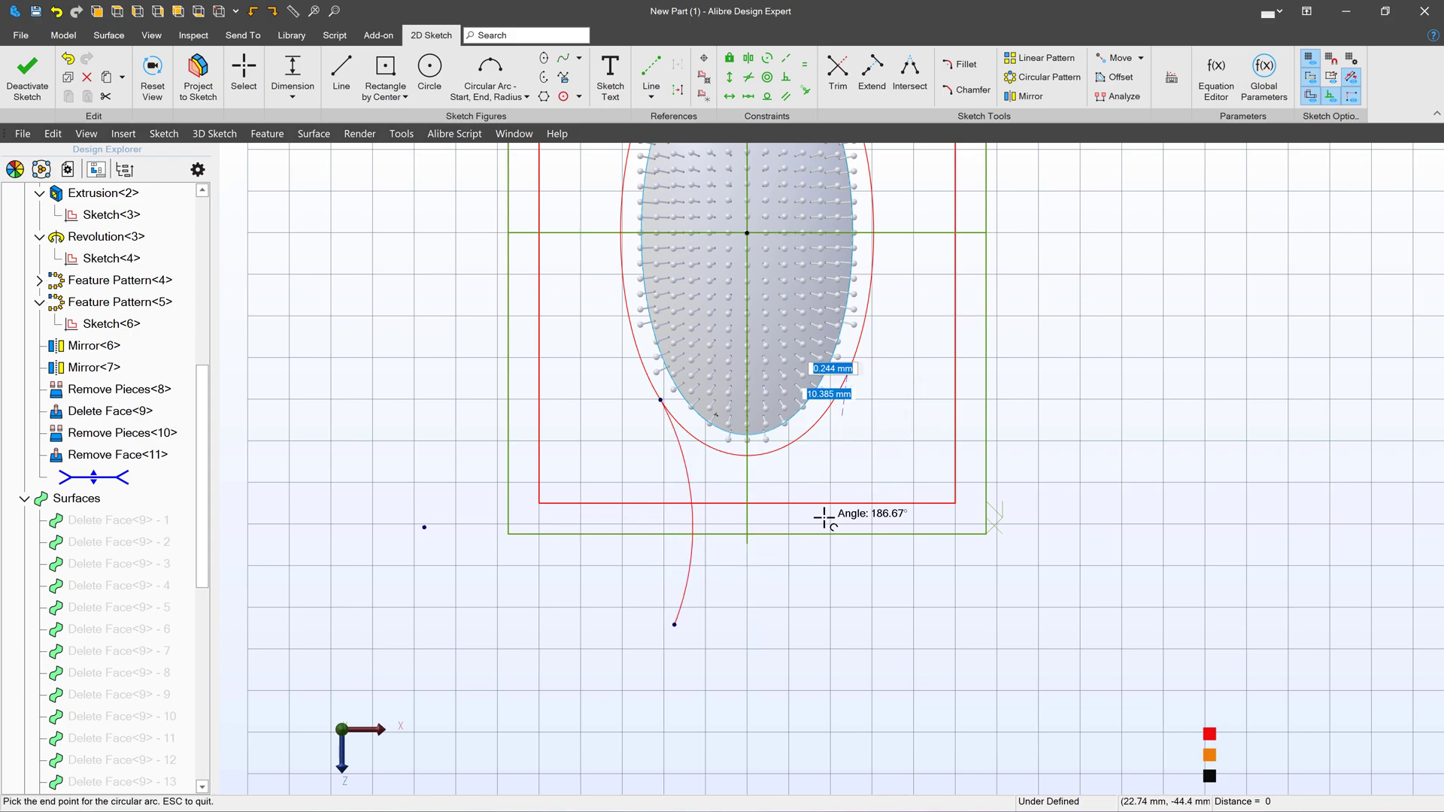
pyautogui.click(817, 606)
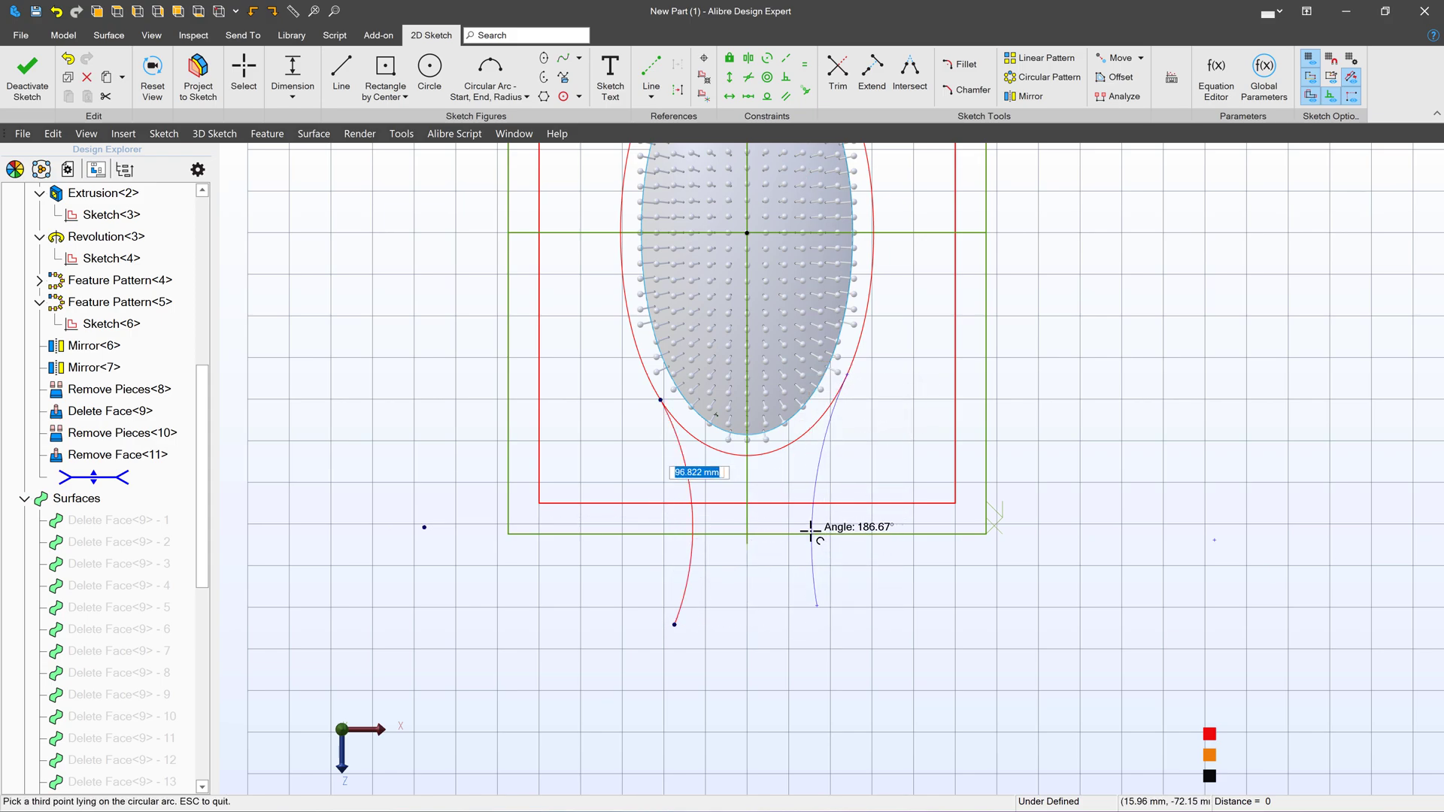
pyautogui.click(813, 533)
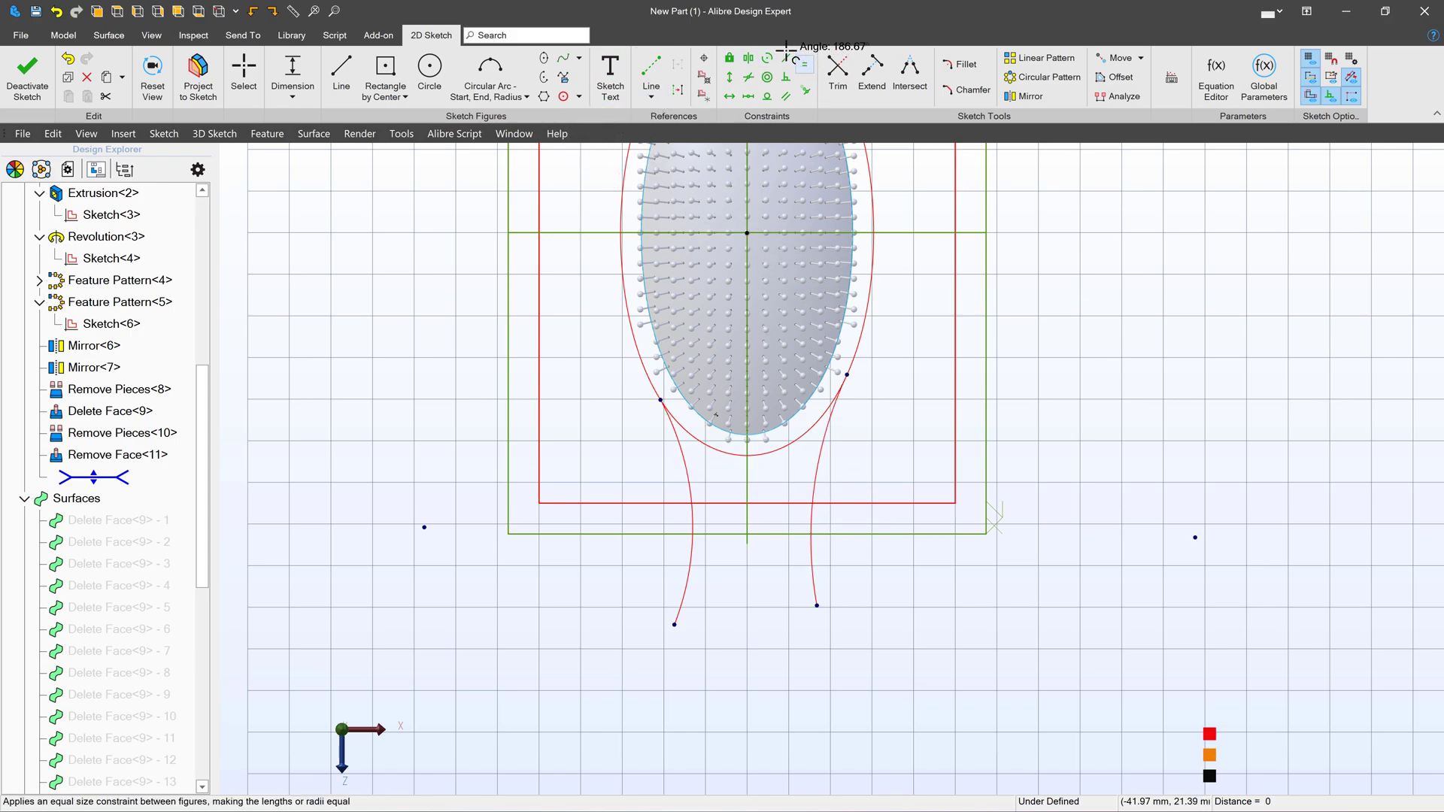
# Make the two neck arcs symmetric about the vertical centreline running through the oval head.
pyautogui.click(748, 58)
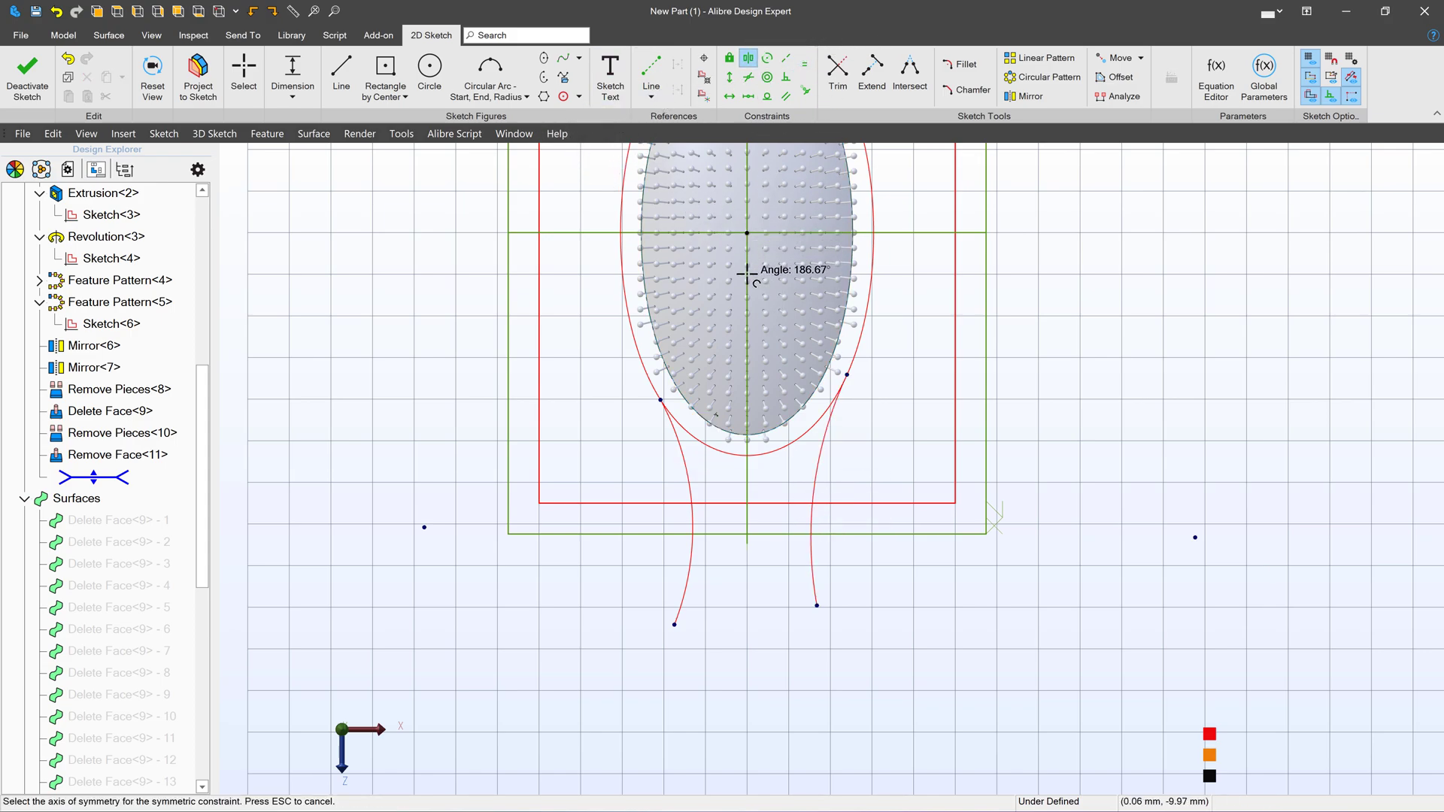
pyautogui.click(747, 487)
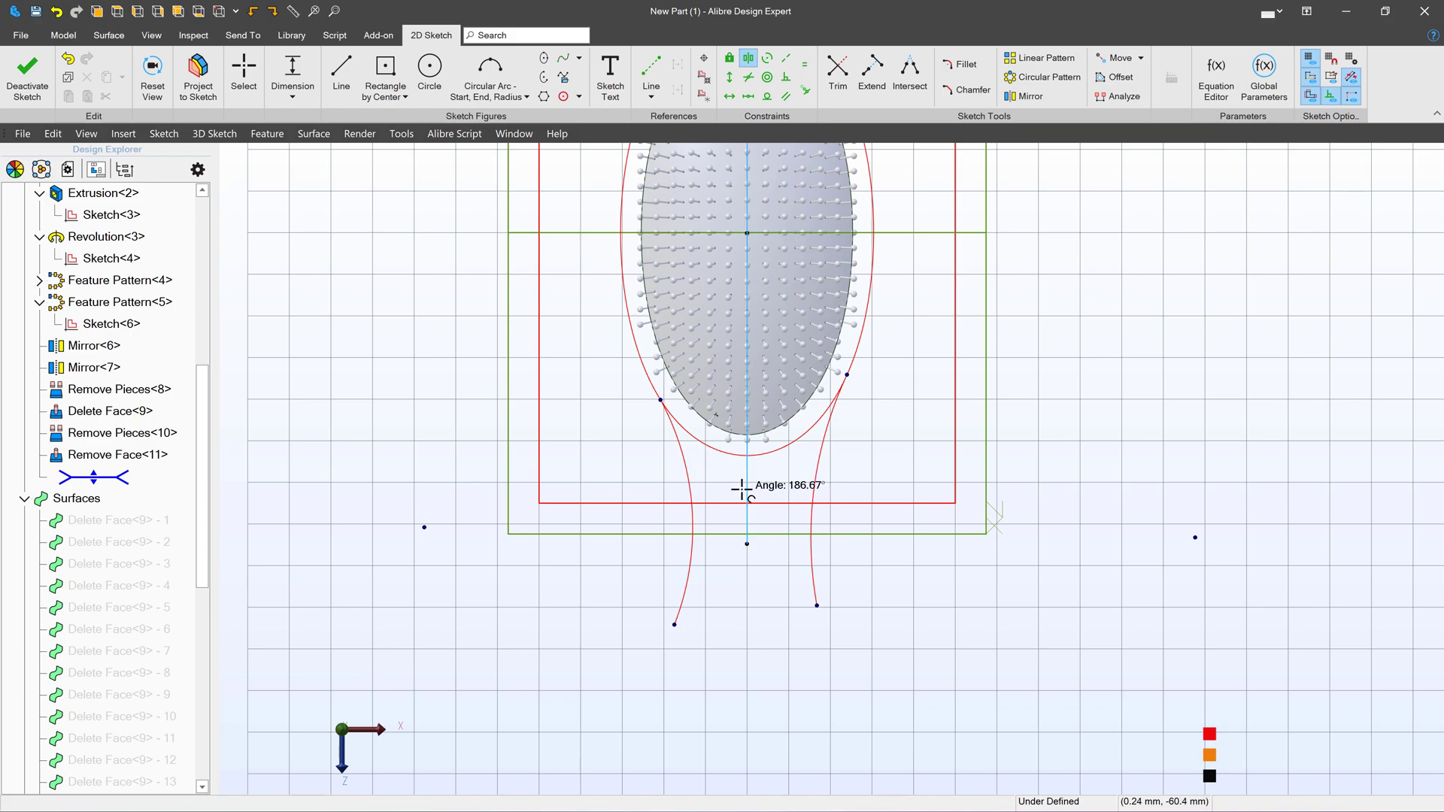
pyautogui.click(693, 507)
pyautogui.click(810, 530)
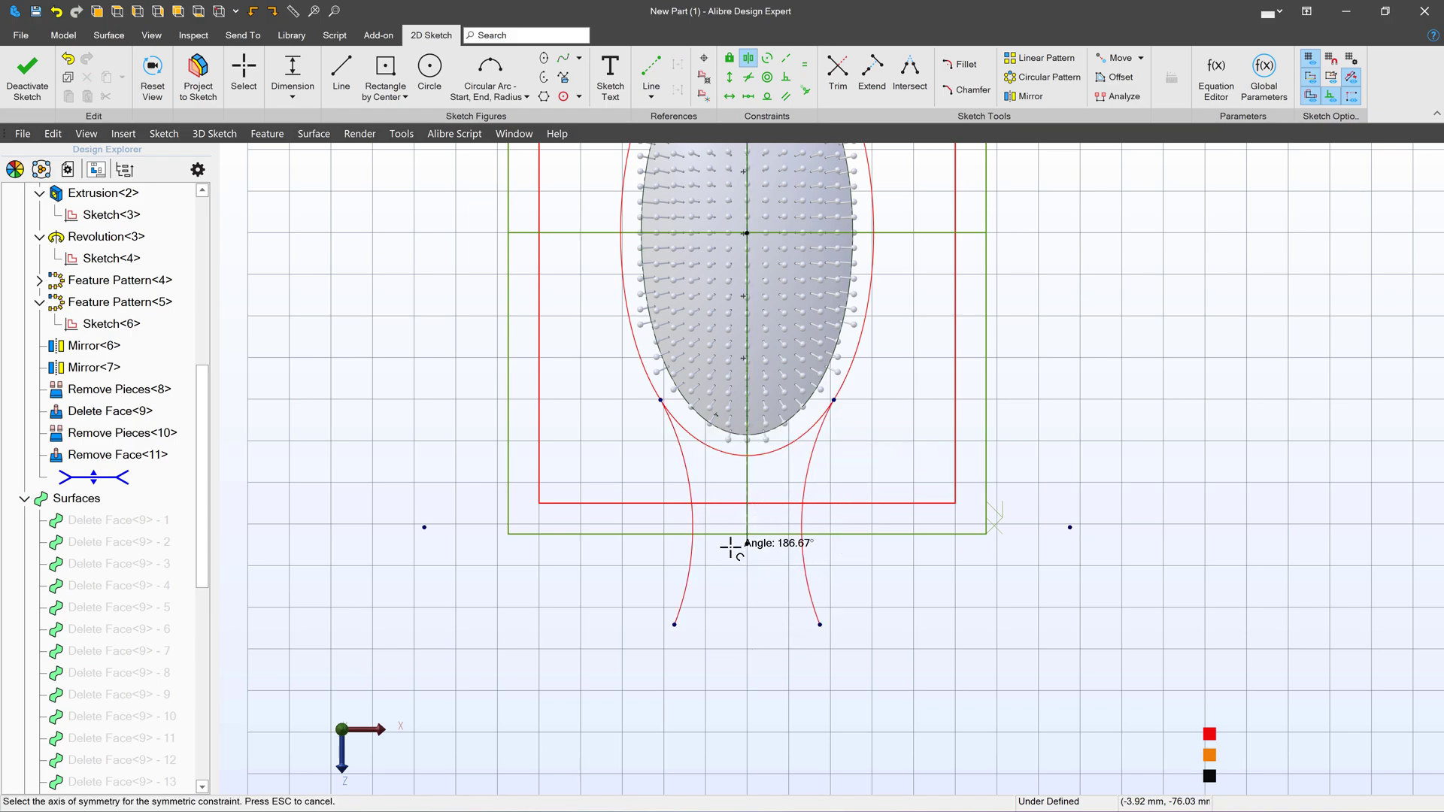
pyautogui.press('Escape')
# Sketch a start-end-radius arc joining the free ends of the neck arcs, about 35 mm apart, bulging toward positive Z.
pyautogui.scroll(-3, 734, 498)
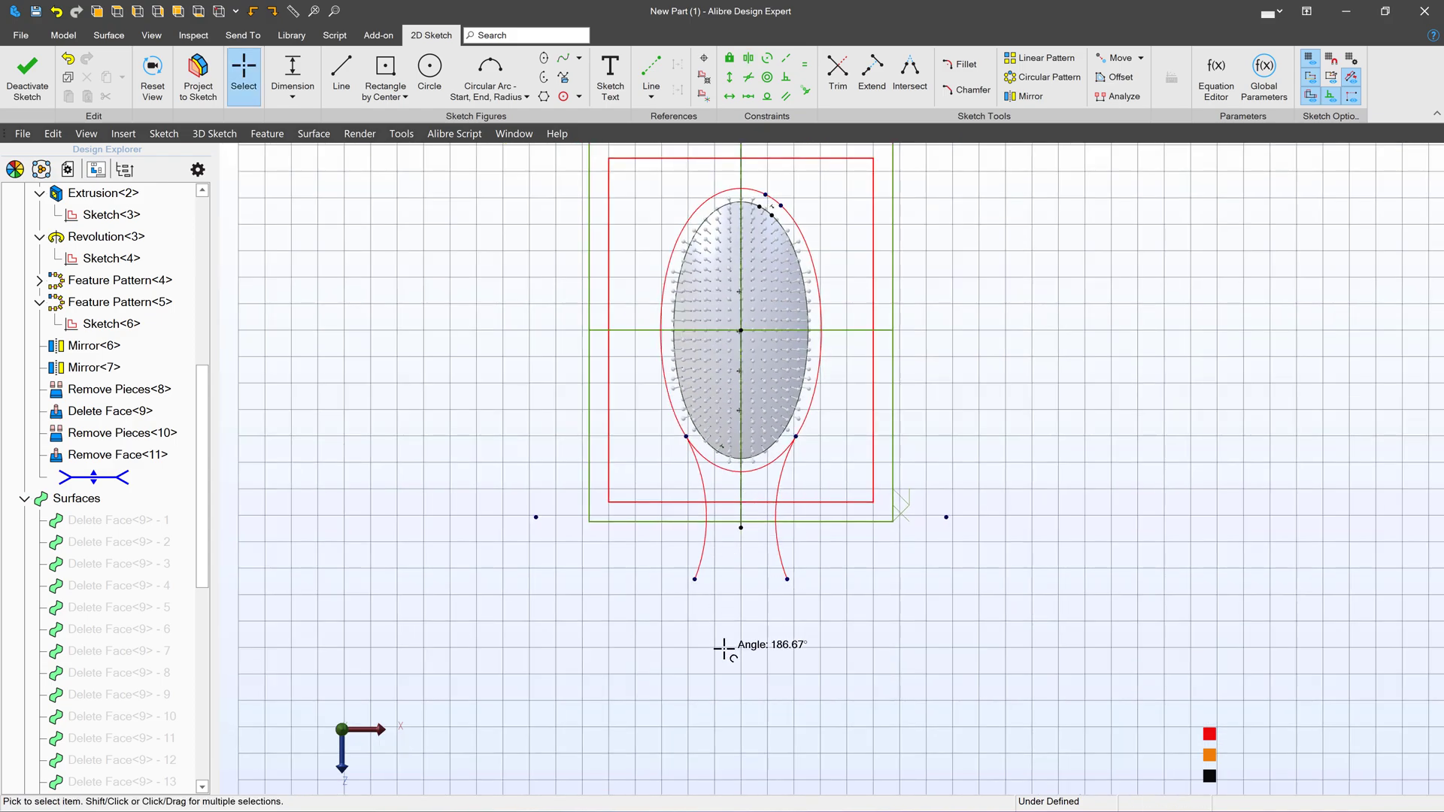
pyautogui.click(490, 67)
pyautogui.click(694, 580)
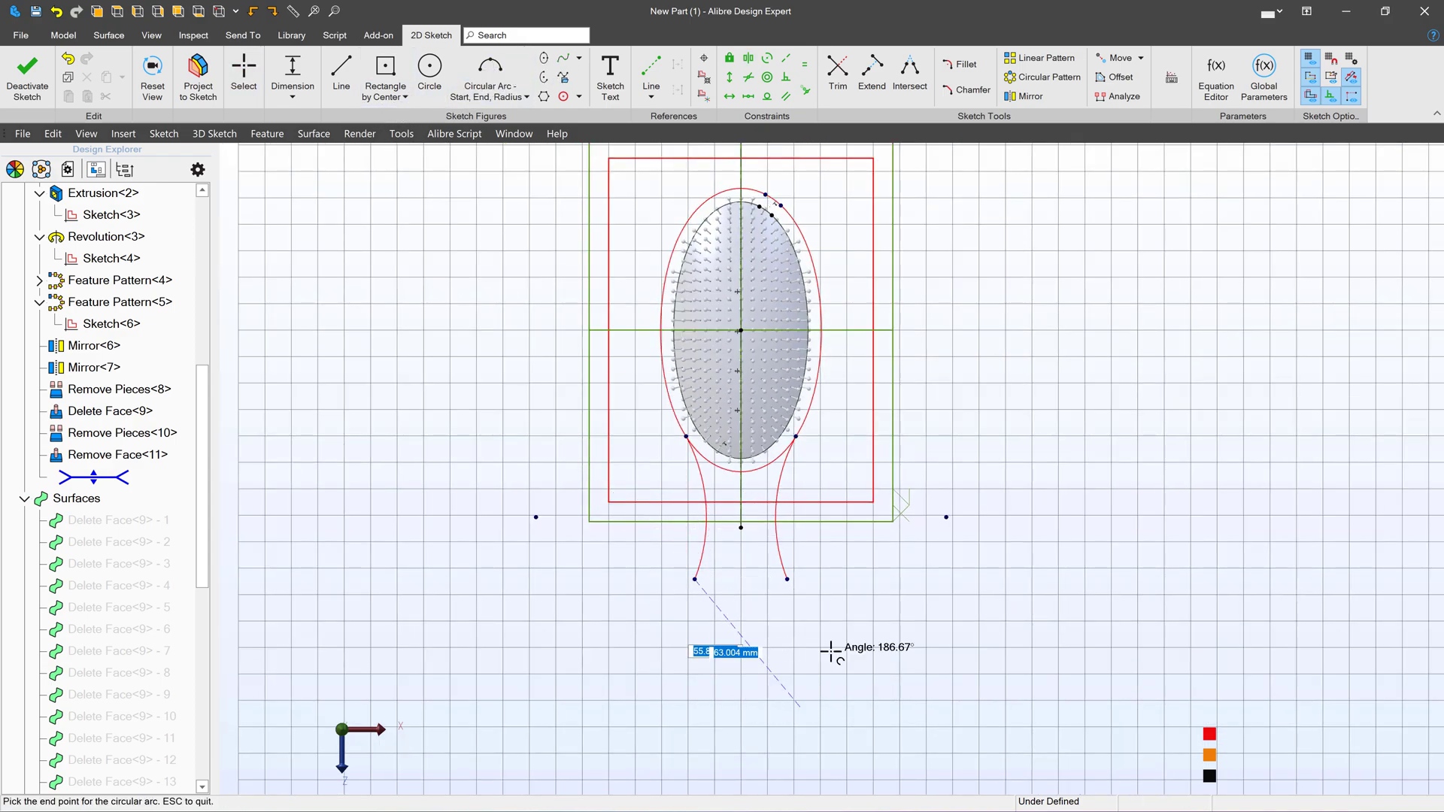
pyautogui.click(787, 579)
pyautogui.click(703, 647)
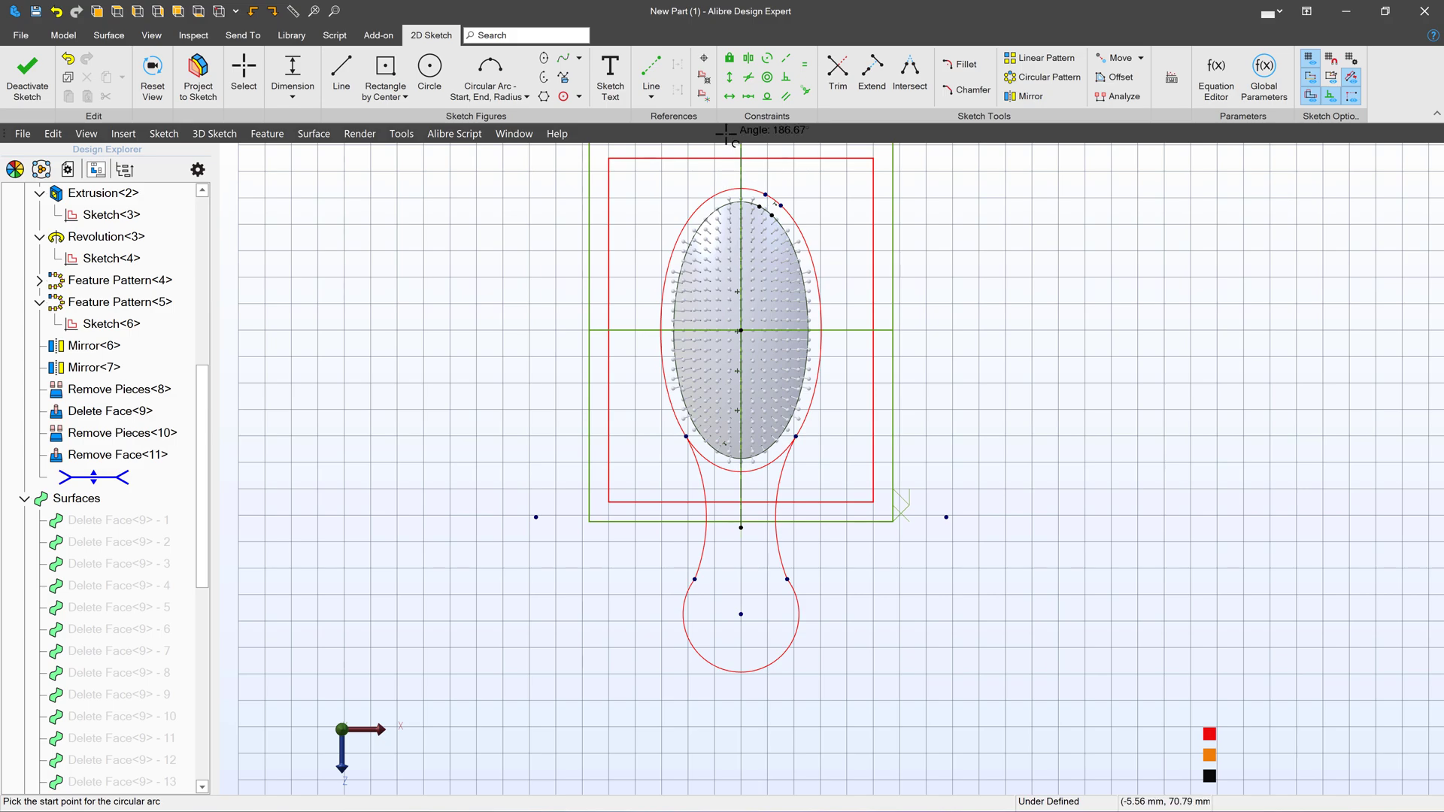
# Make the rounded handle-end arc tangent to both neck arcs.
pyautogui.click(768, 97)
pyautogui.click(807, 256)
pyautogui.click(703, 557)
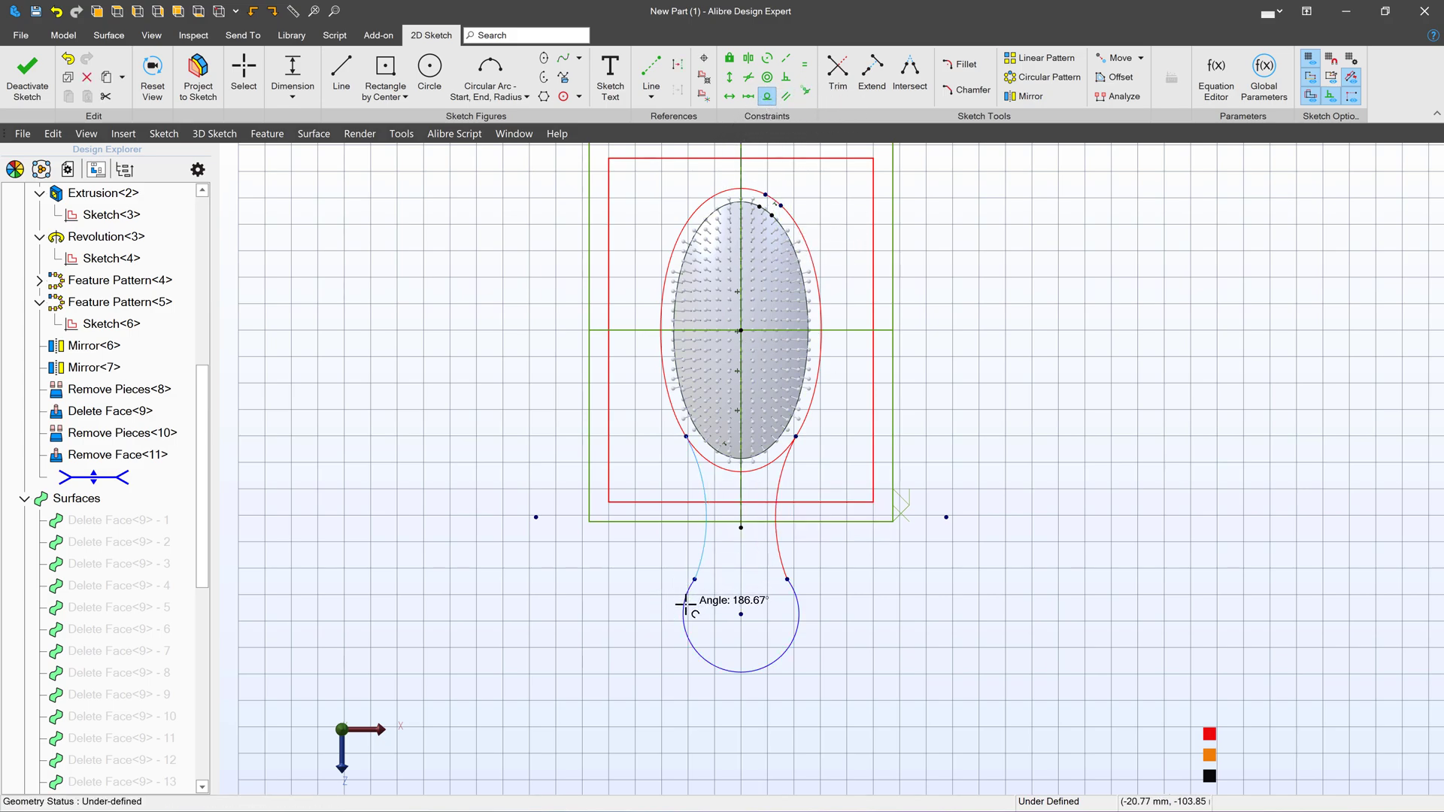
pyautogui.click(686, 604)
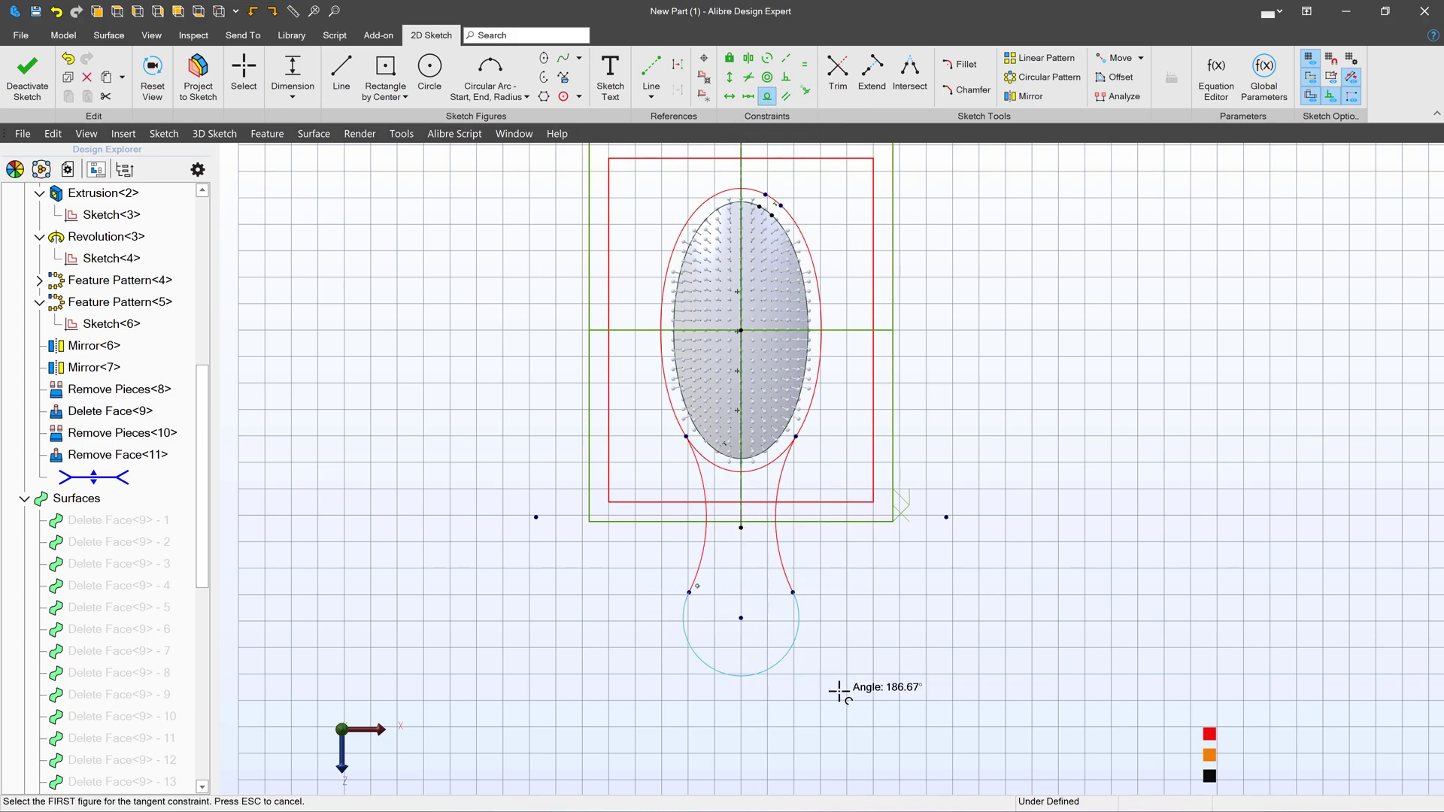
pyautogui.click(784, 569)
pyautogui.click(798, 612)
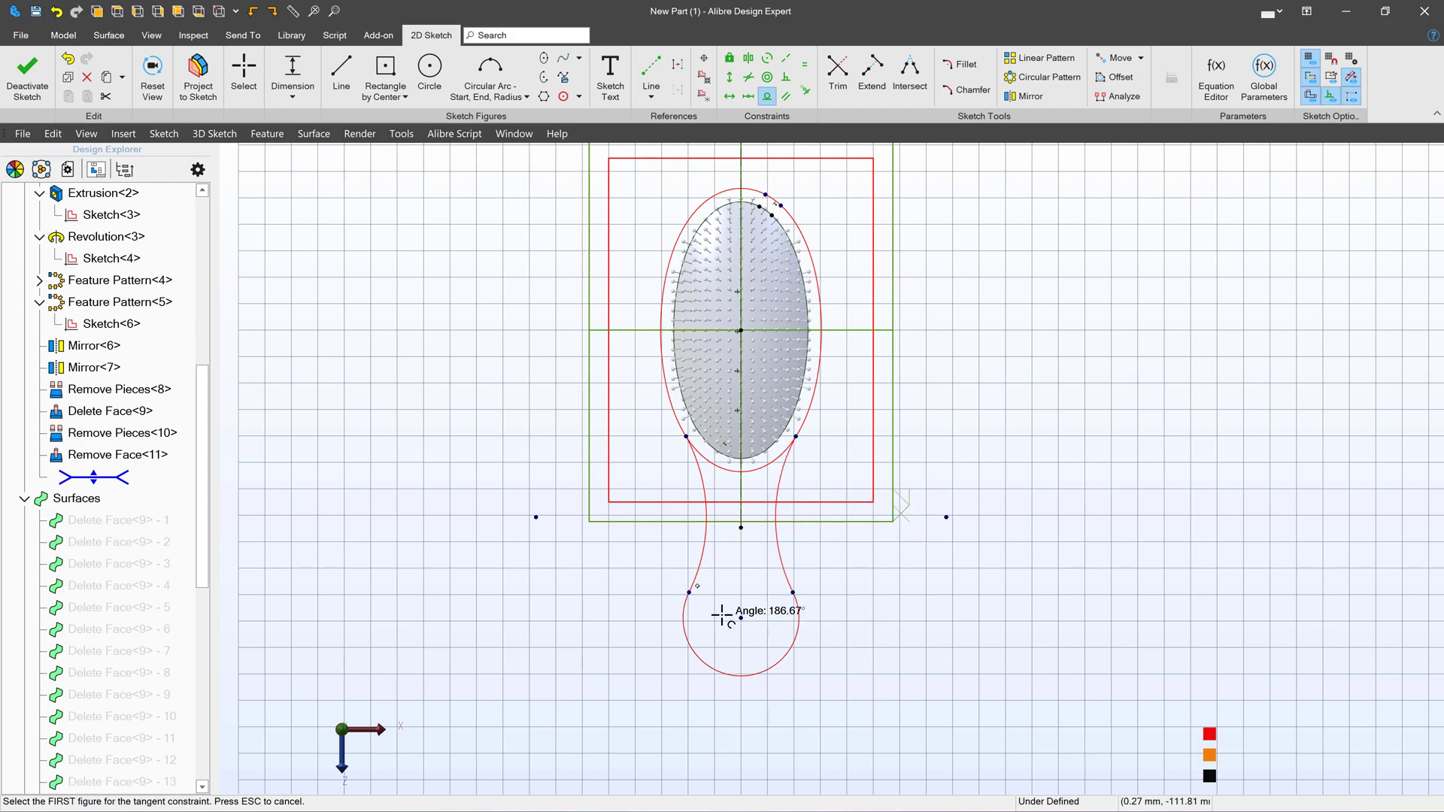
pyautogui.press('Escape')
# Dimension the distance from the origin to the handle-end arc's centre as 120 mm.
pyautogui.scroll(-3, 699, 590)
pyautogui.scroll(4, 753, 642)
pyautogui.scroll(2, 673, 570)
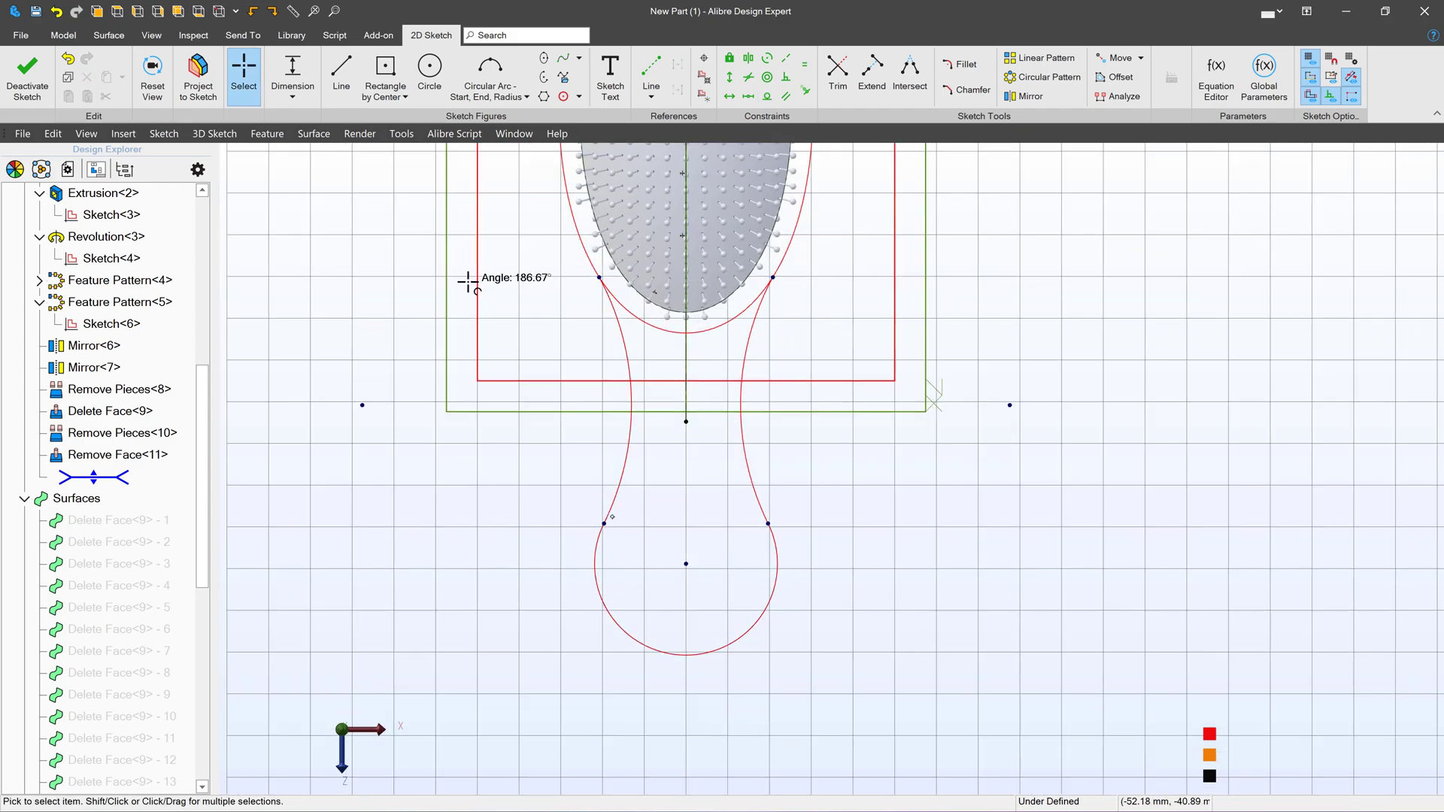
pyautogui.click(291, 66)
pyautogui.scroll(-1, 485, 332)
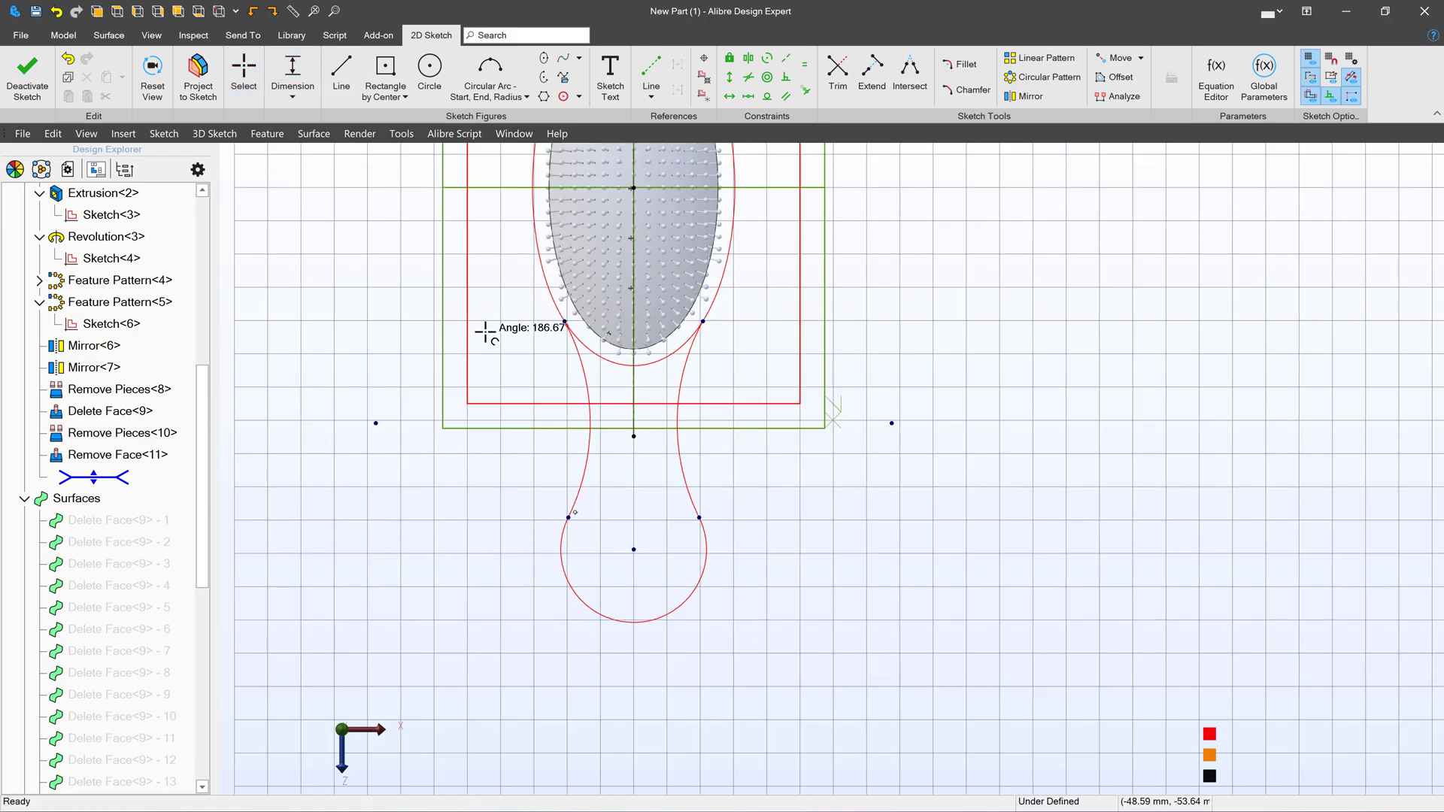
pyautogui.click(635, 550)
pyautogui.click(468, 479)
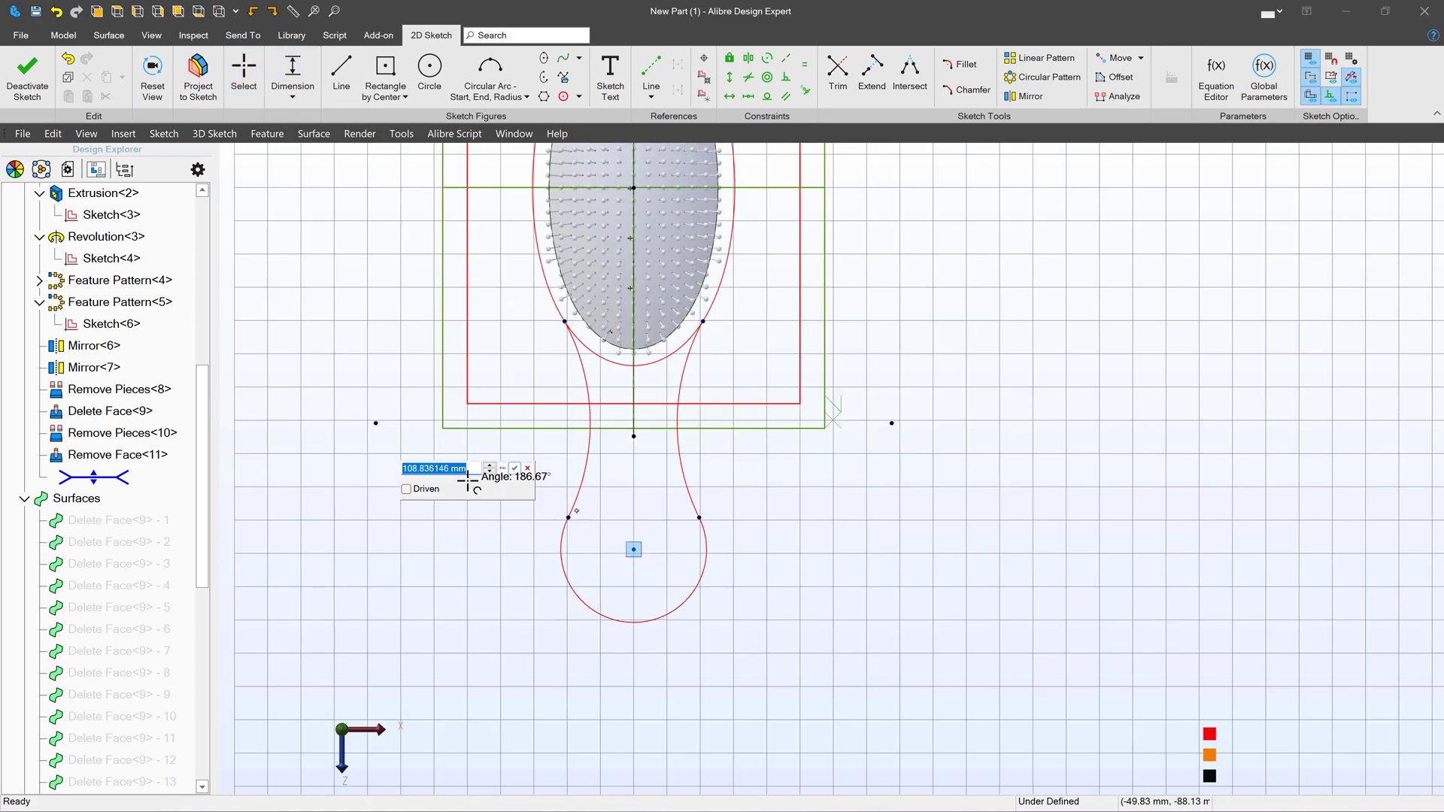
pyautogui.write('120')
pyautogui.press('Return')
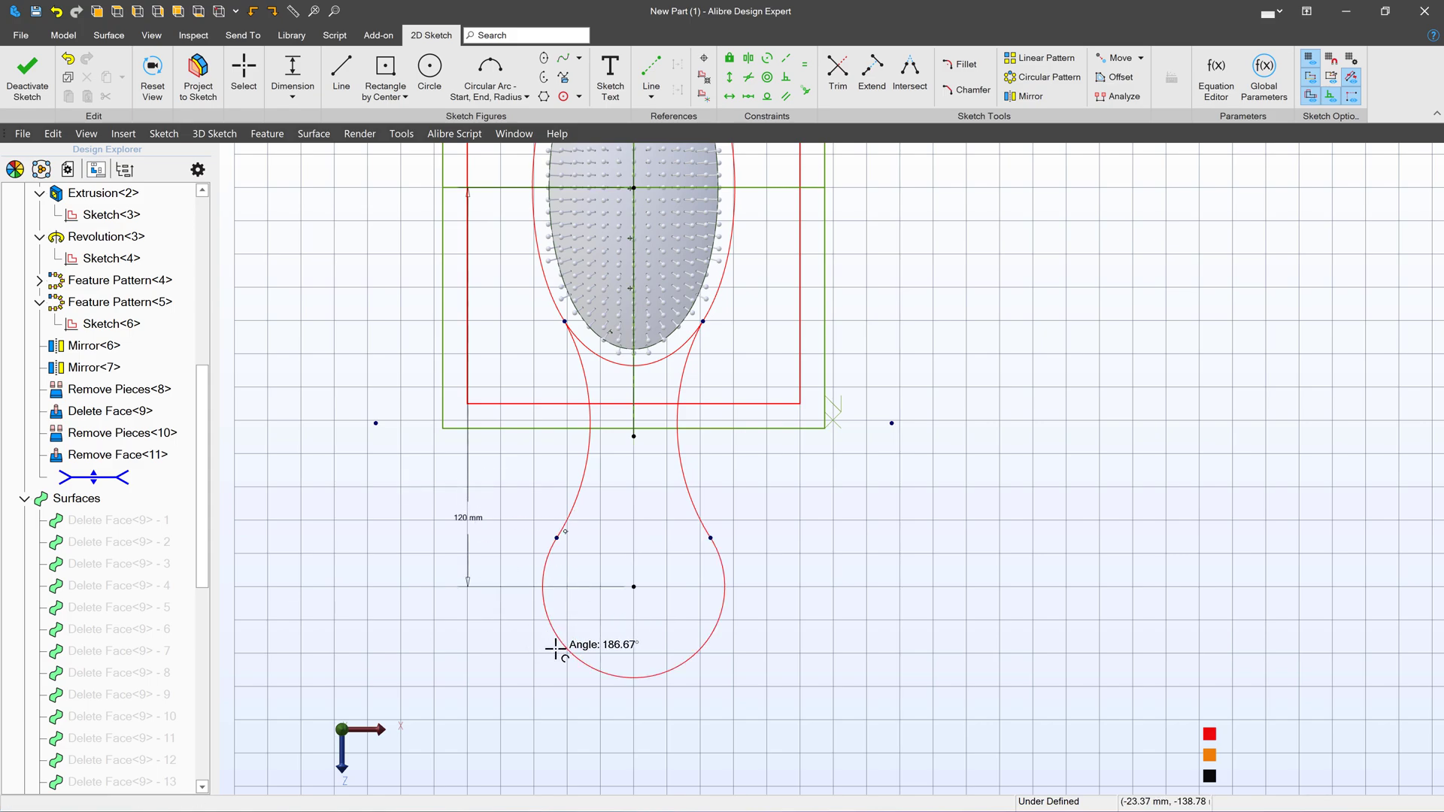
# Set the handle-end arc's radius to 15 mm with a dimension.
pyautogui.click(560, 648)
pyautogui.click(492, 677)
pyautogui.write('1')
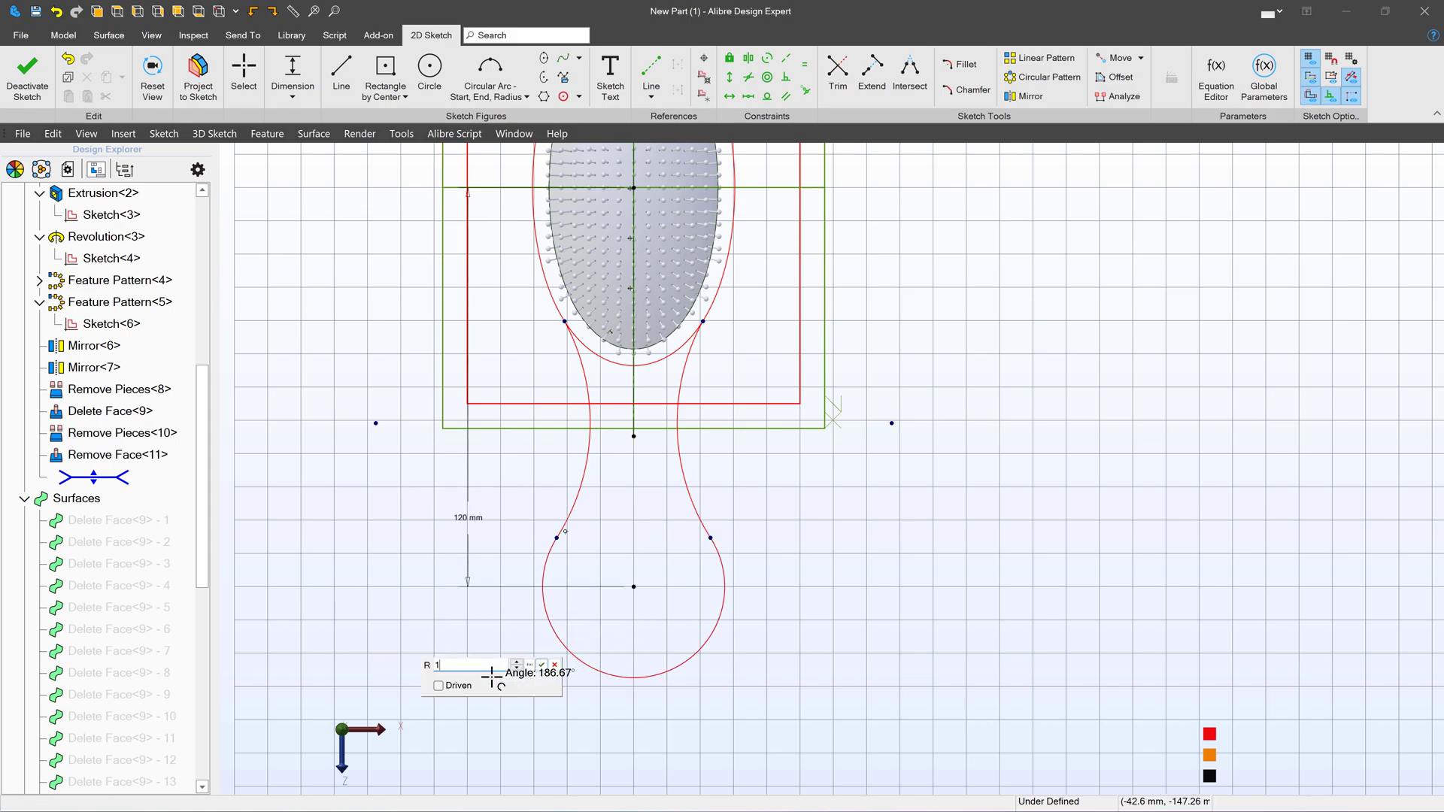
pyautogui.write('5')
pyautogui.press('Return')
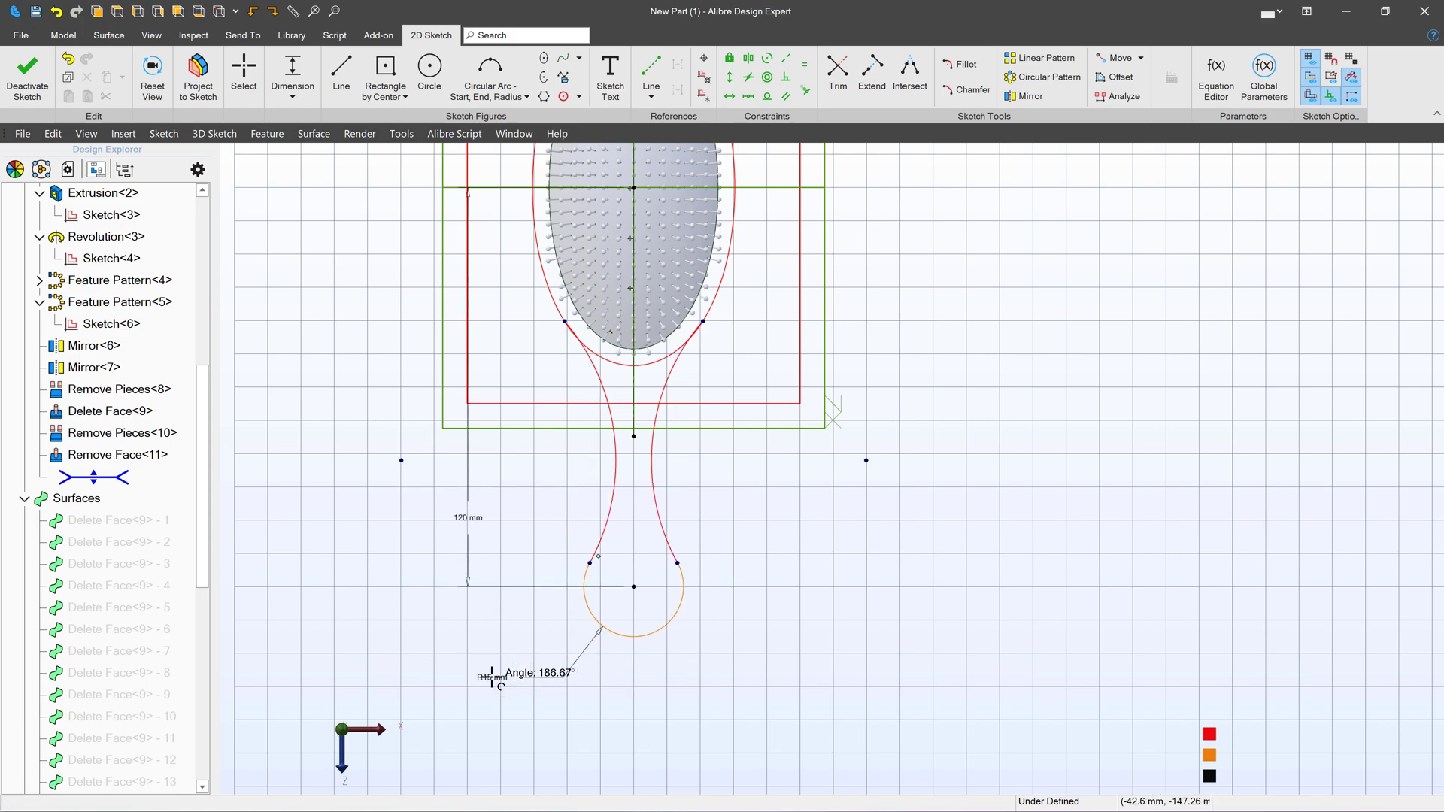
# Dimension the negative-X neck arc's radius, trying 80 mm and 85 mm before settling on 90 mm.
pyautogui.click(617, 452)
pyautogui.click(542, 466)
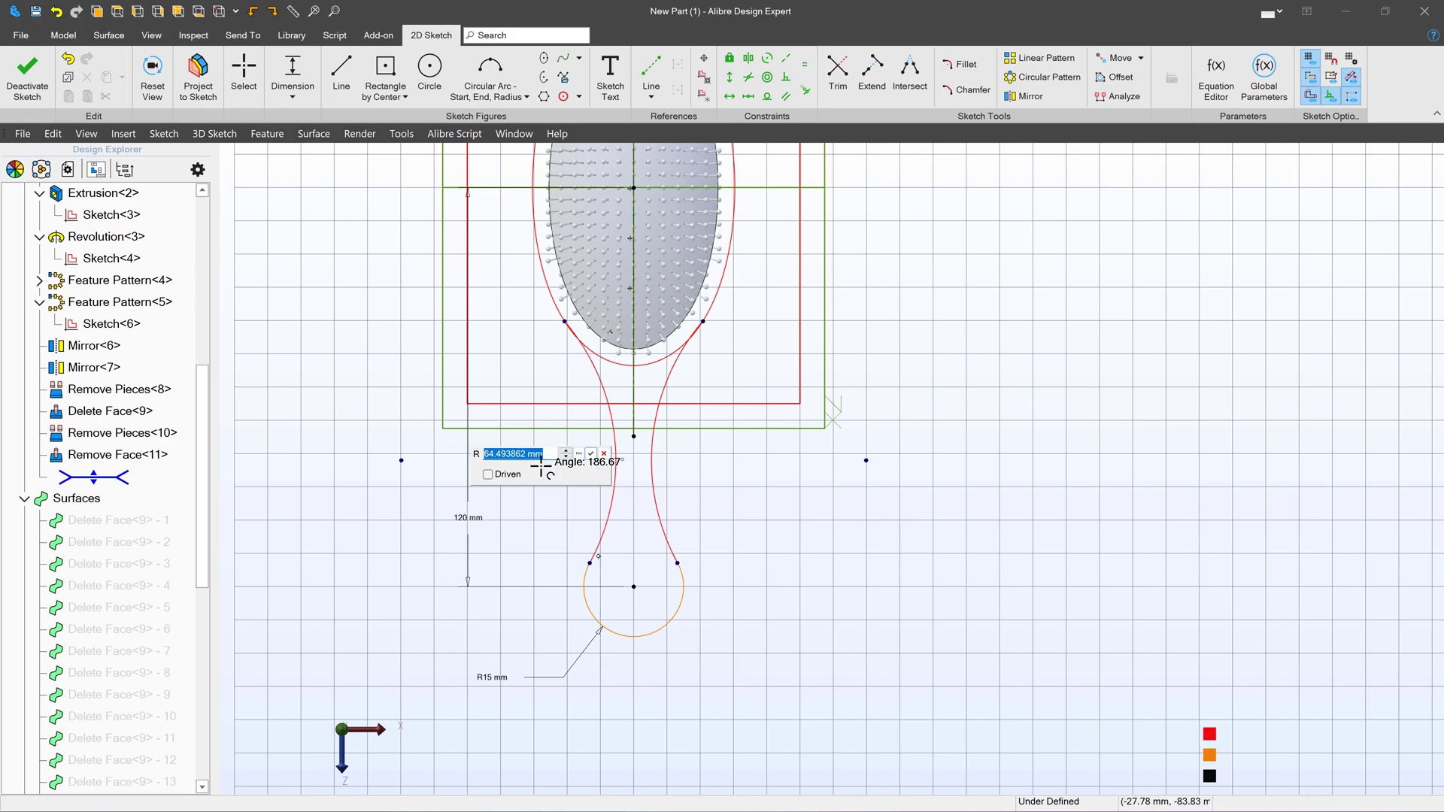
pyautogui.write('80')
pyautogui.press('Return')
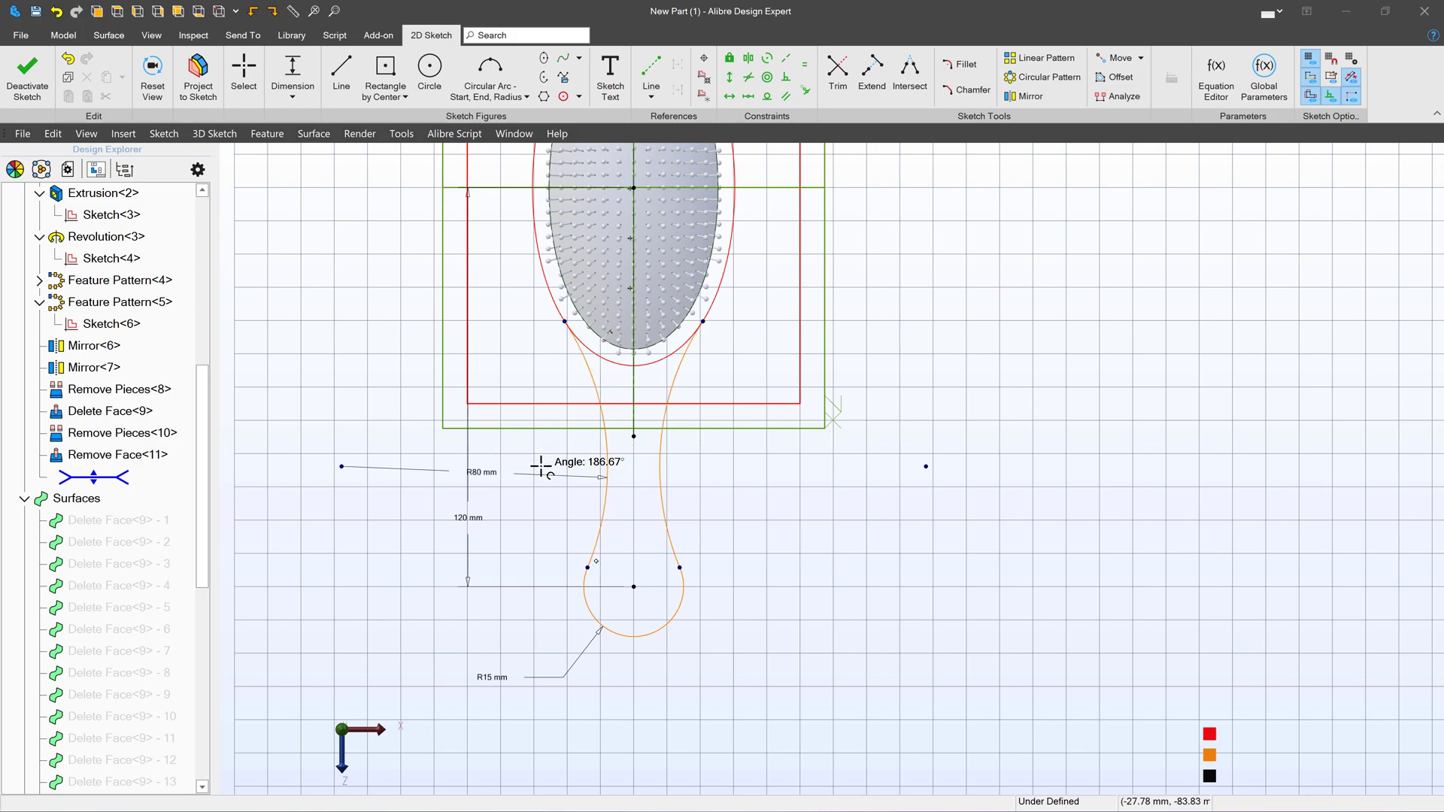
pyautogui.doubleClick(477, 468)
pyautogui.write('8')
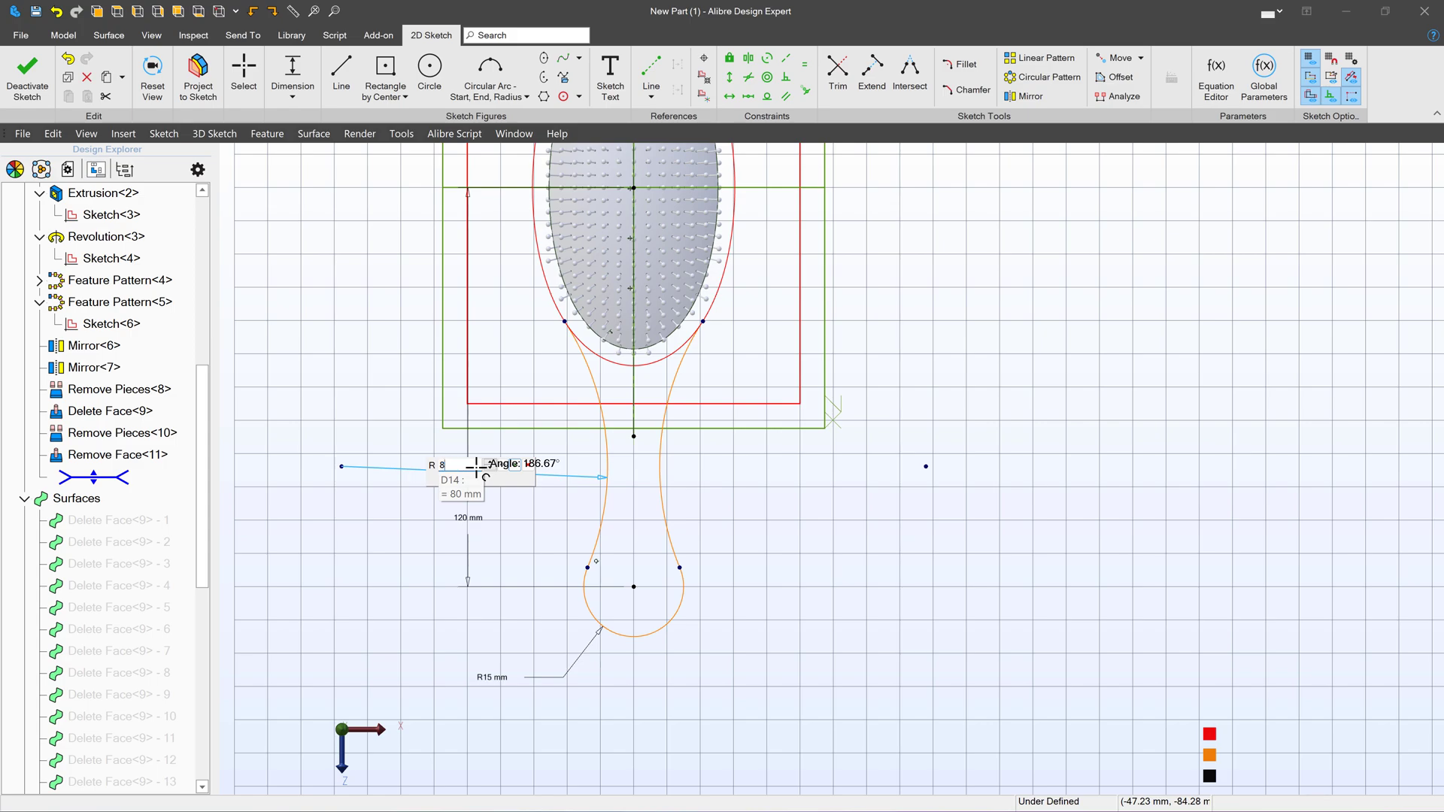
pyautogui.write('5')
pyautogui.press('Return')
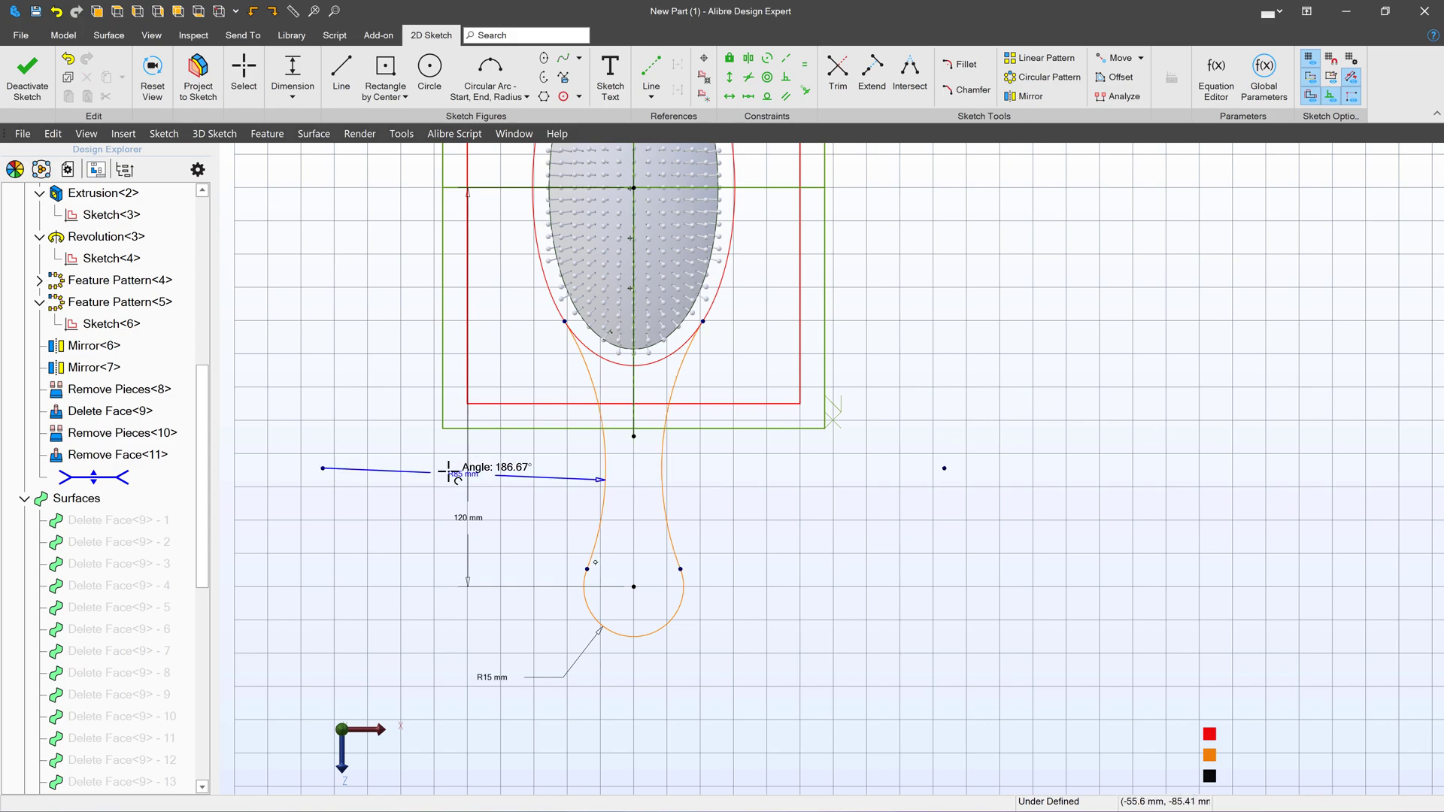
pyautogui.doubleClick(452, 474)
pyautogui.write('90')
pyautogui.press('Return')
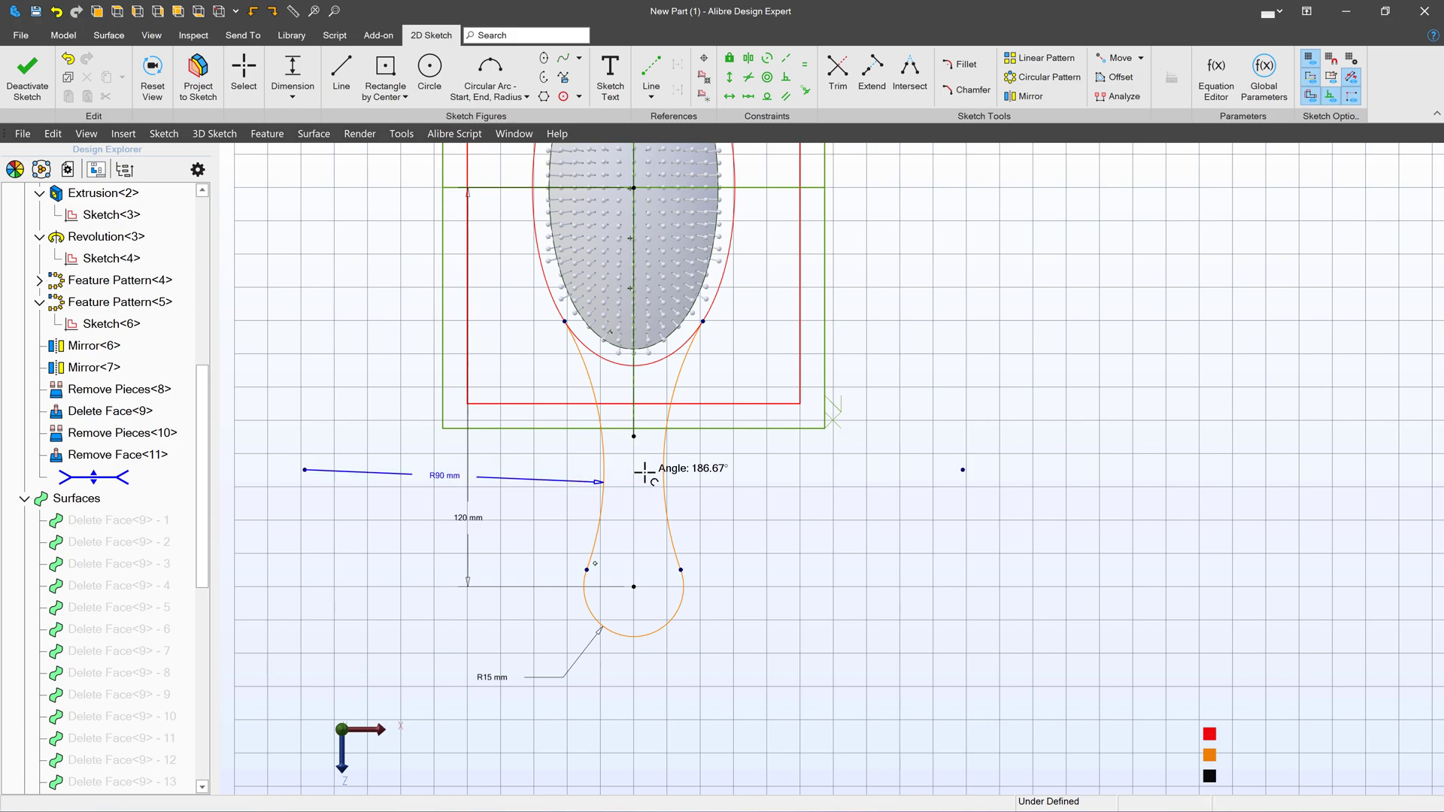
# Apply Fix constraints to both curves of the offset oval outline, the large one and the short segment near its negative-Z end.
pyautogui.scroll(-3, 823, 461)
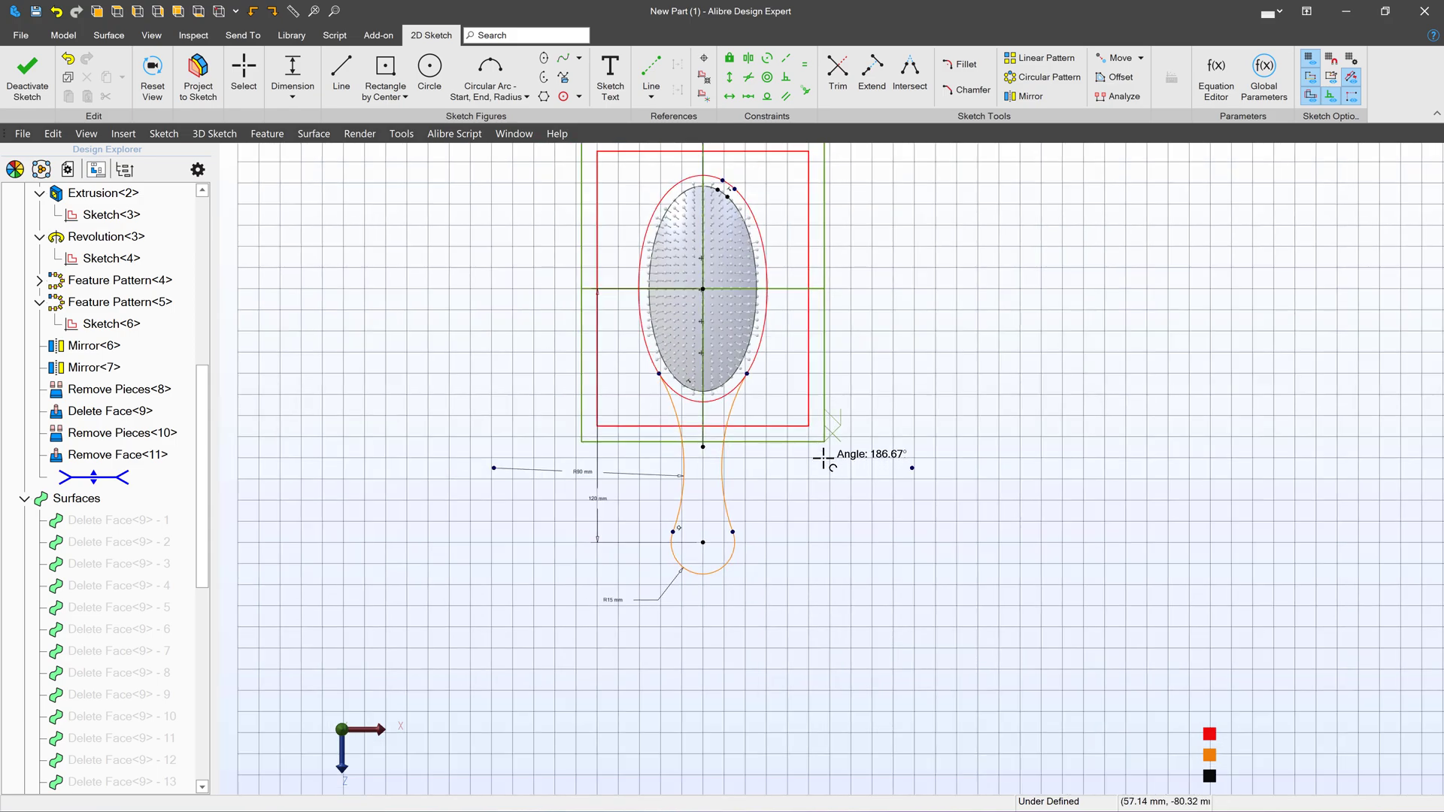
pyautogui.scroll(3, 748, 348)
pyautogui.scroll(-2, 728, 452)
pyautogui.scroll(3, 723, 295)
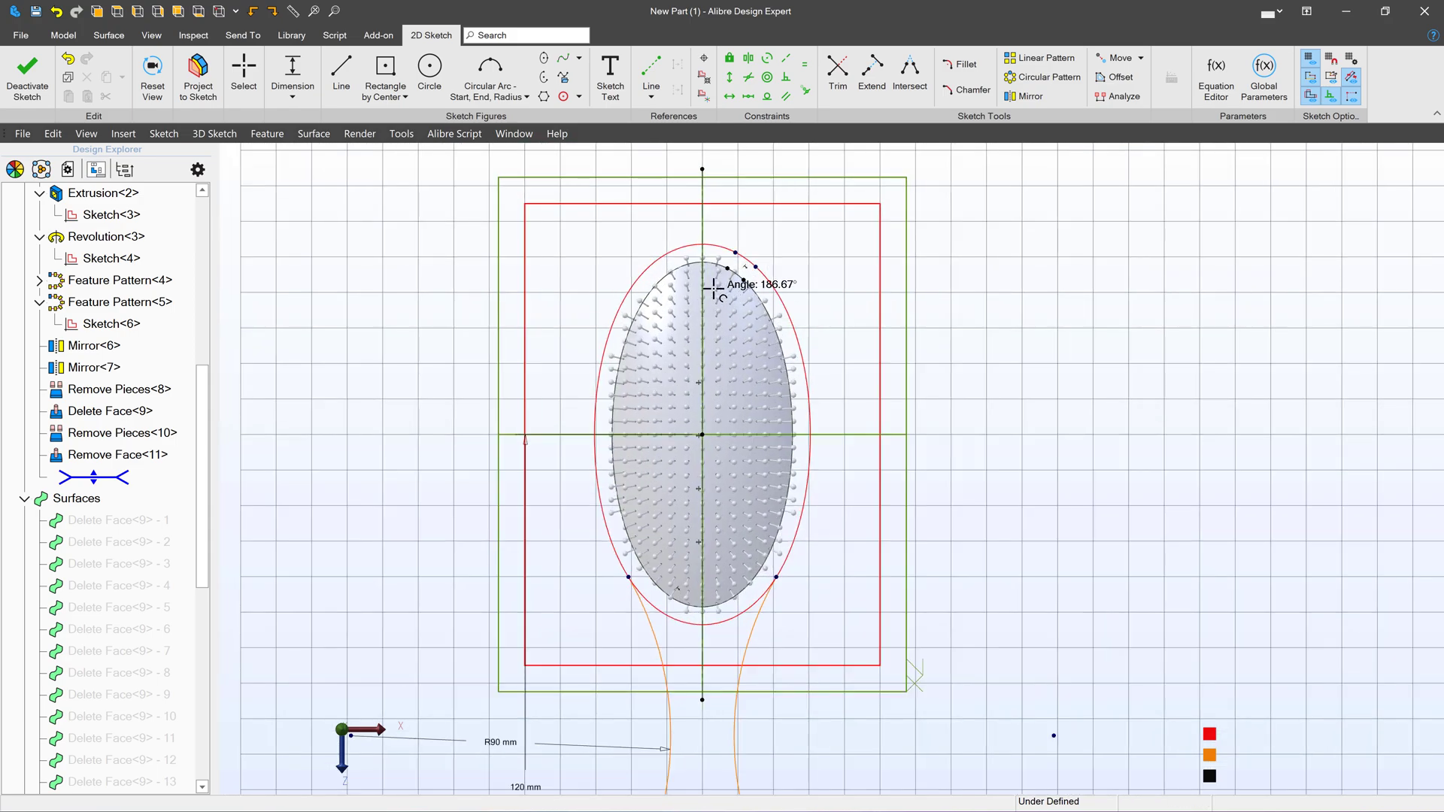
pyautogui.click(728, 58)
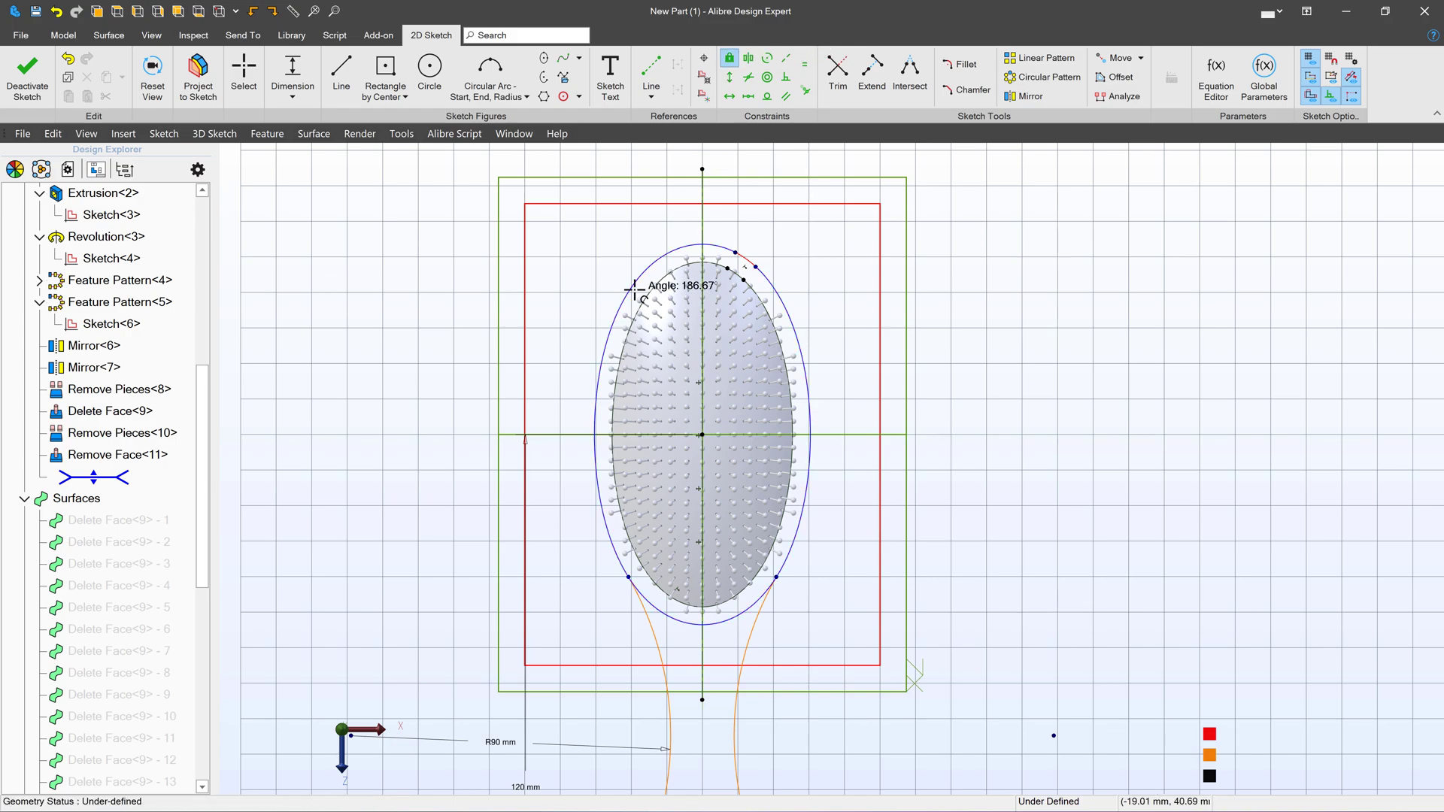
pyautogui.click(634, 289)
pyautogui.scroll(-3, 887, 377)
pyautogui.scroll(3, 845, 307)
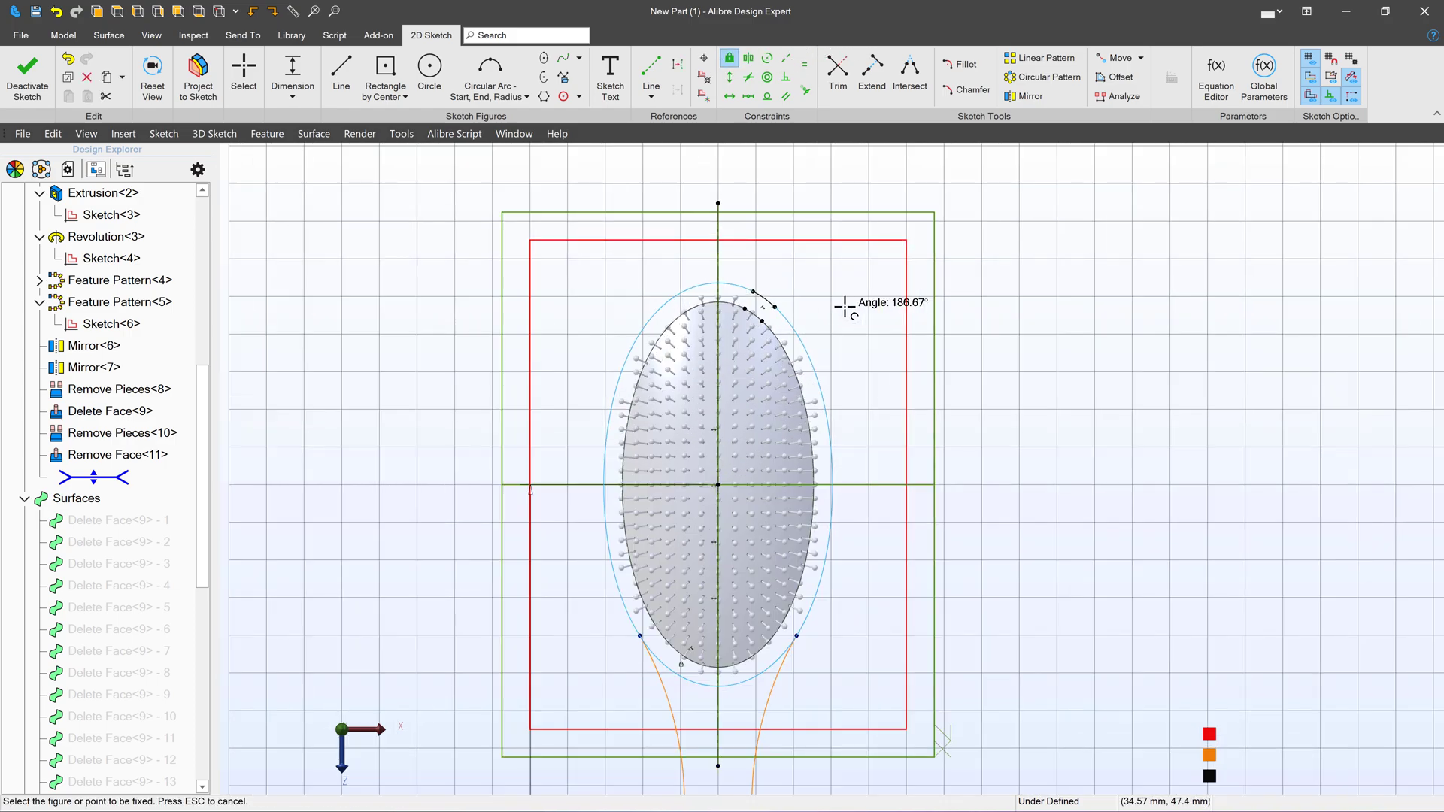
pyautogui.scroll(3, 814, 305)
pyautogui.click(735, 293)
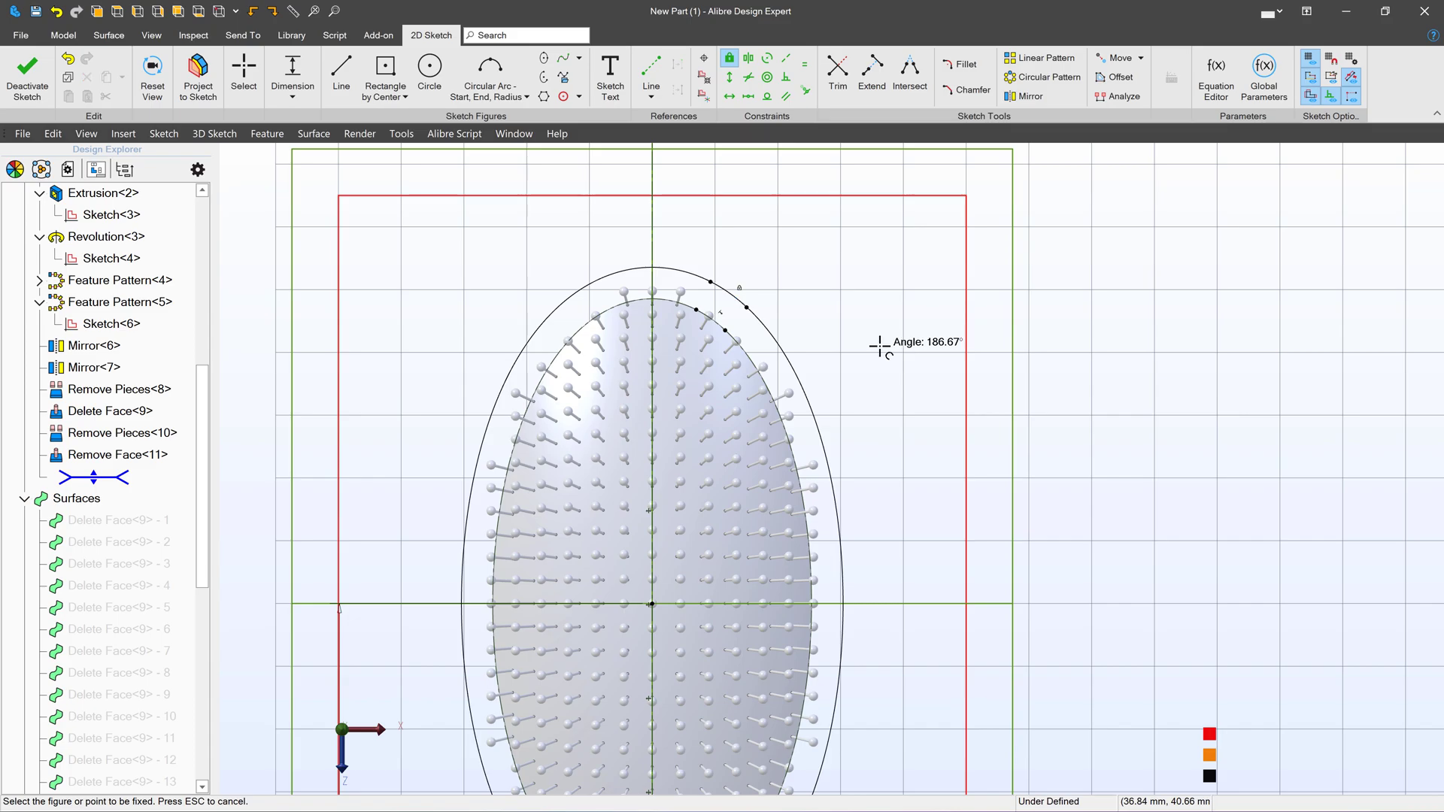
pyautogui.scroll(-3, 758, 264)
pyautogui.scroll(3, 687, 509)
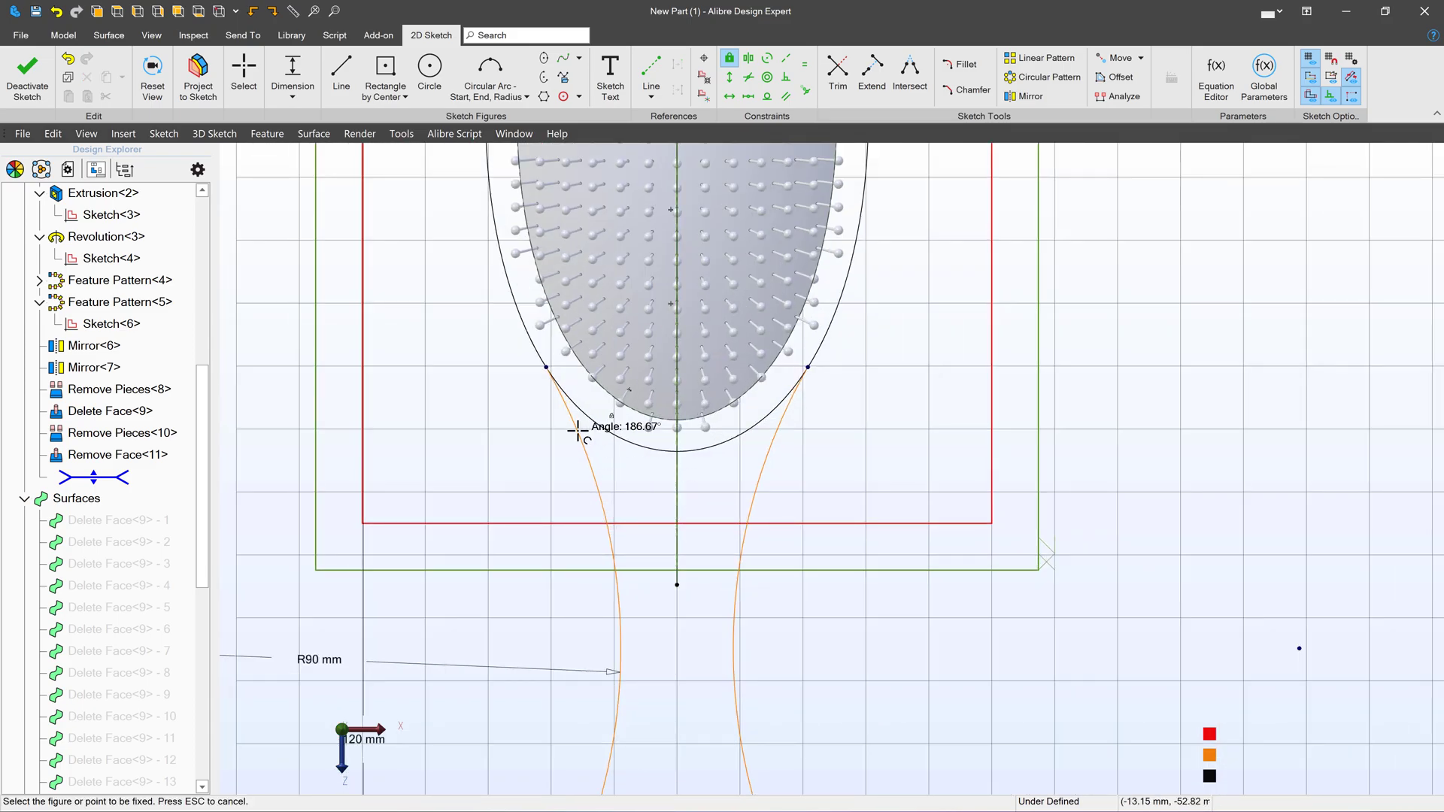
pyautogui.scroll(-2, 578, 430)
pyautogui.press('Escape')
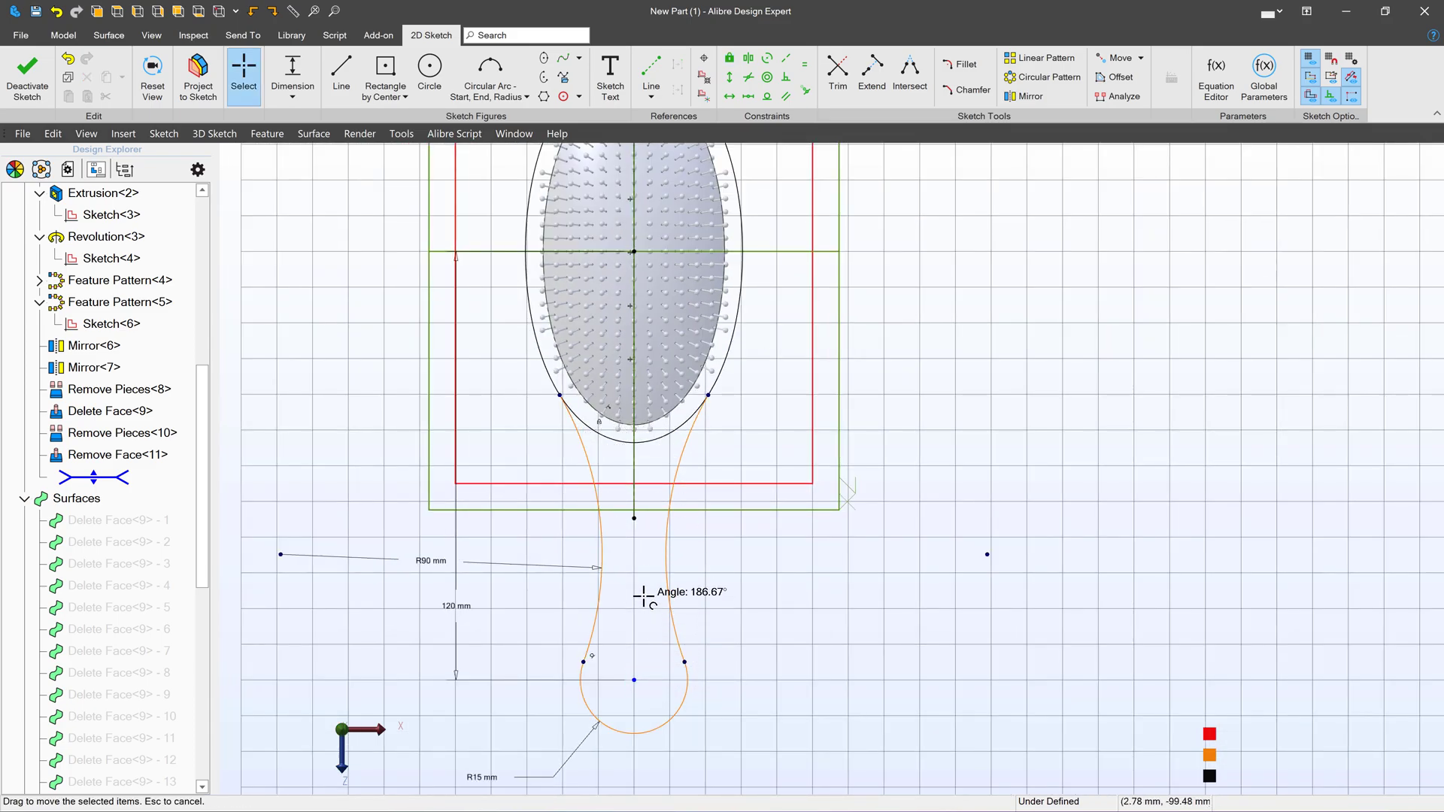
# Move the neck arcs' upper endpoints along the offset oval, and make the negative-X neck arc tangent to the oval.
pyautogui.moveTo(687, 660); pyautogui.dragTo(728, 673)
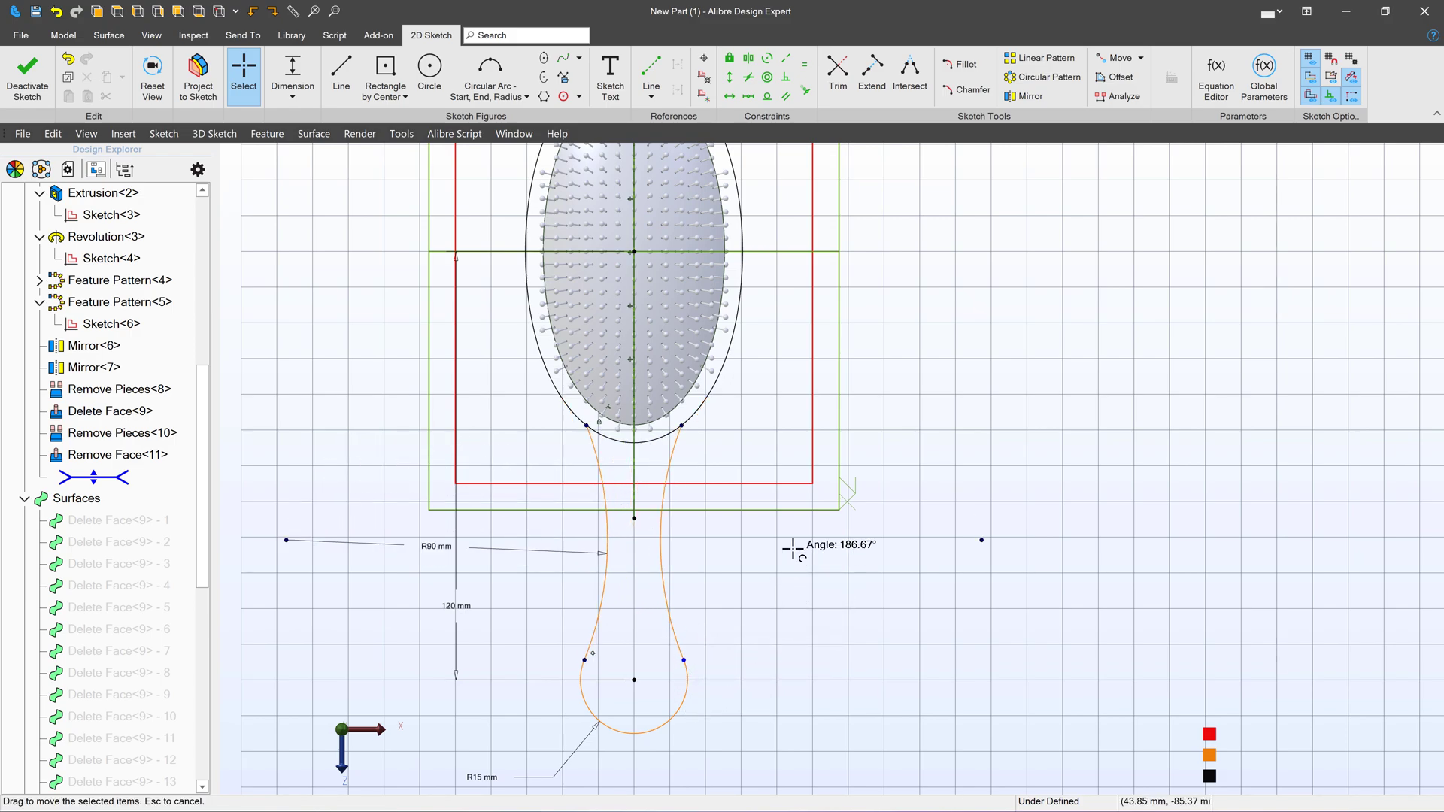
pyautogui.moveTo(696, 412); pyautogui.dragTo(666, 449)
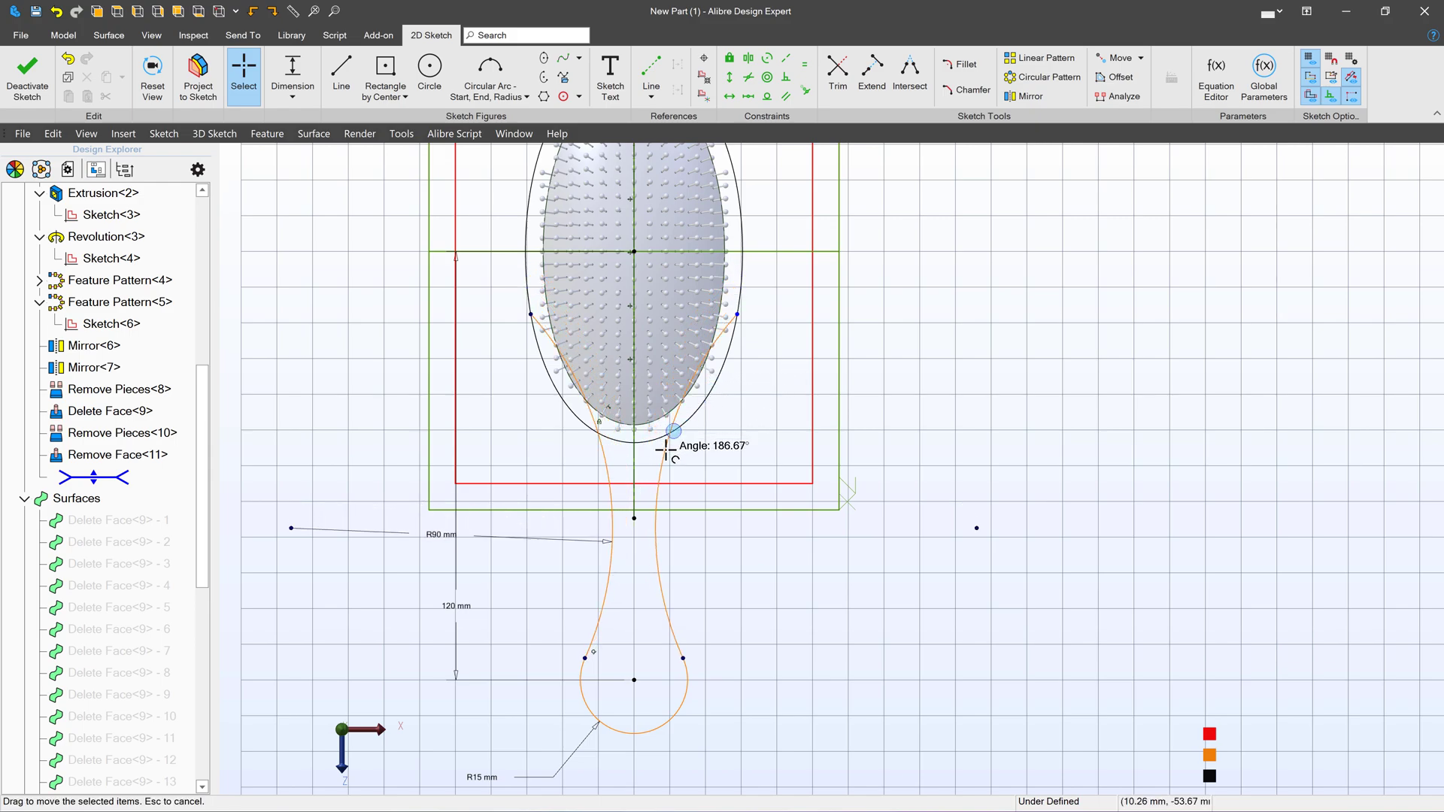
pyautogui.click(767, 96)
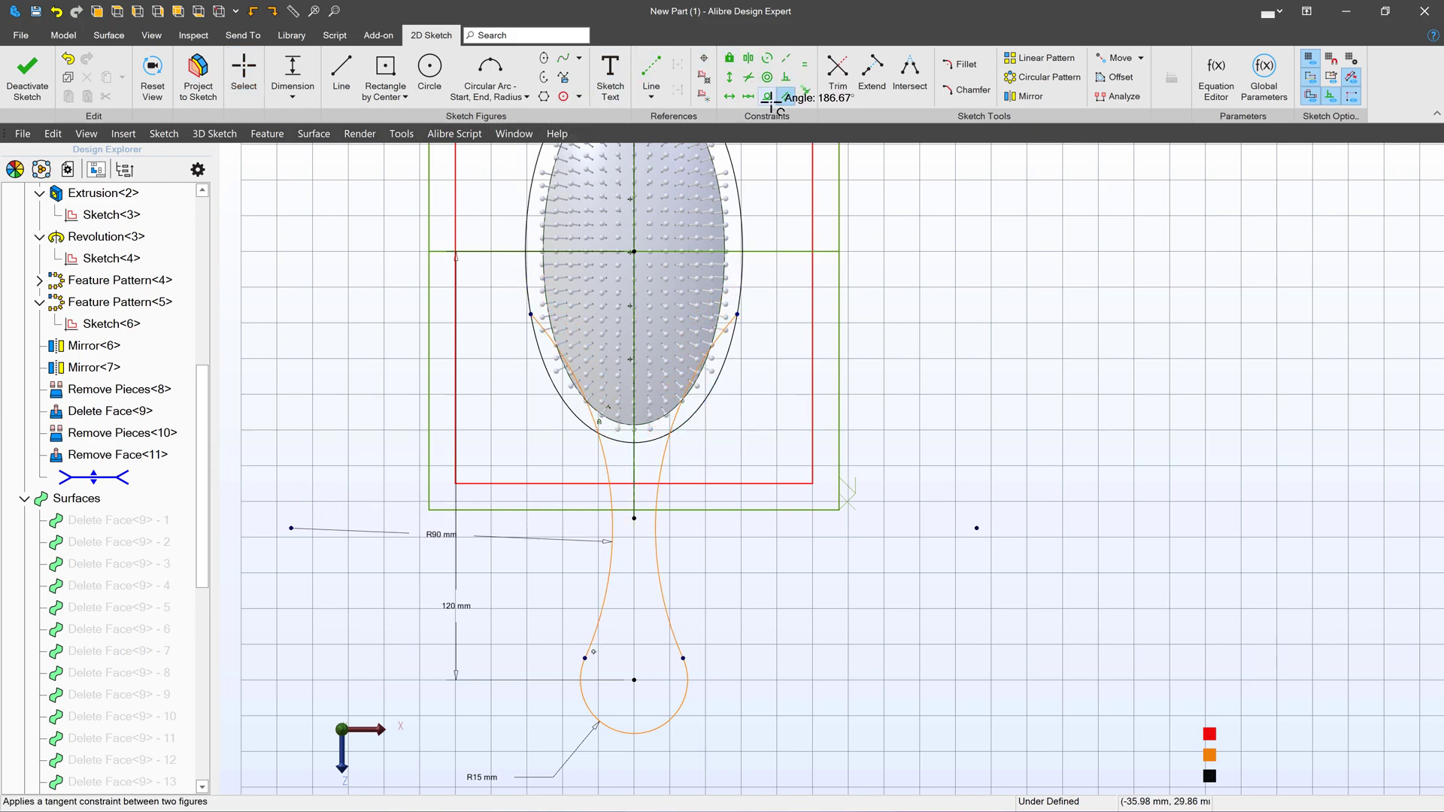
pyautogui.click(540, 350)
pyautogui.click(539, 350)
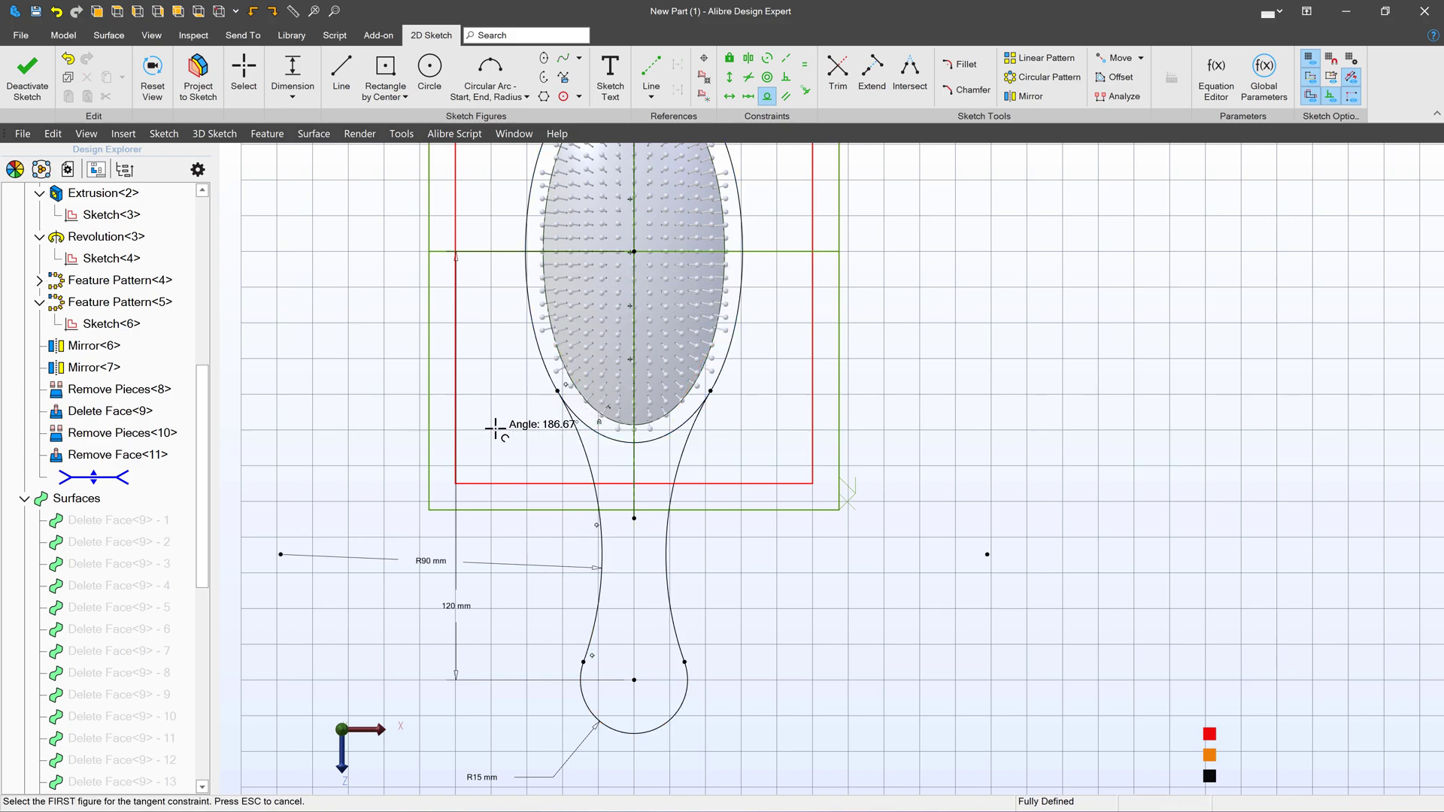
# Trim away the portion of the offset oval that lies between the two neck arcs.
pyautogui.scroll(-3, 500, 426)
pyautogui.scroll(2, 555, 194)
pyautogui.scroll(1, 555, 195)
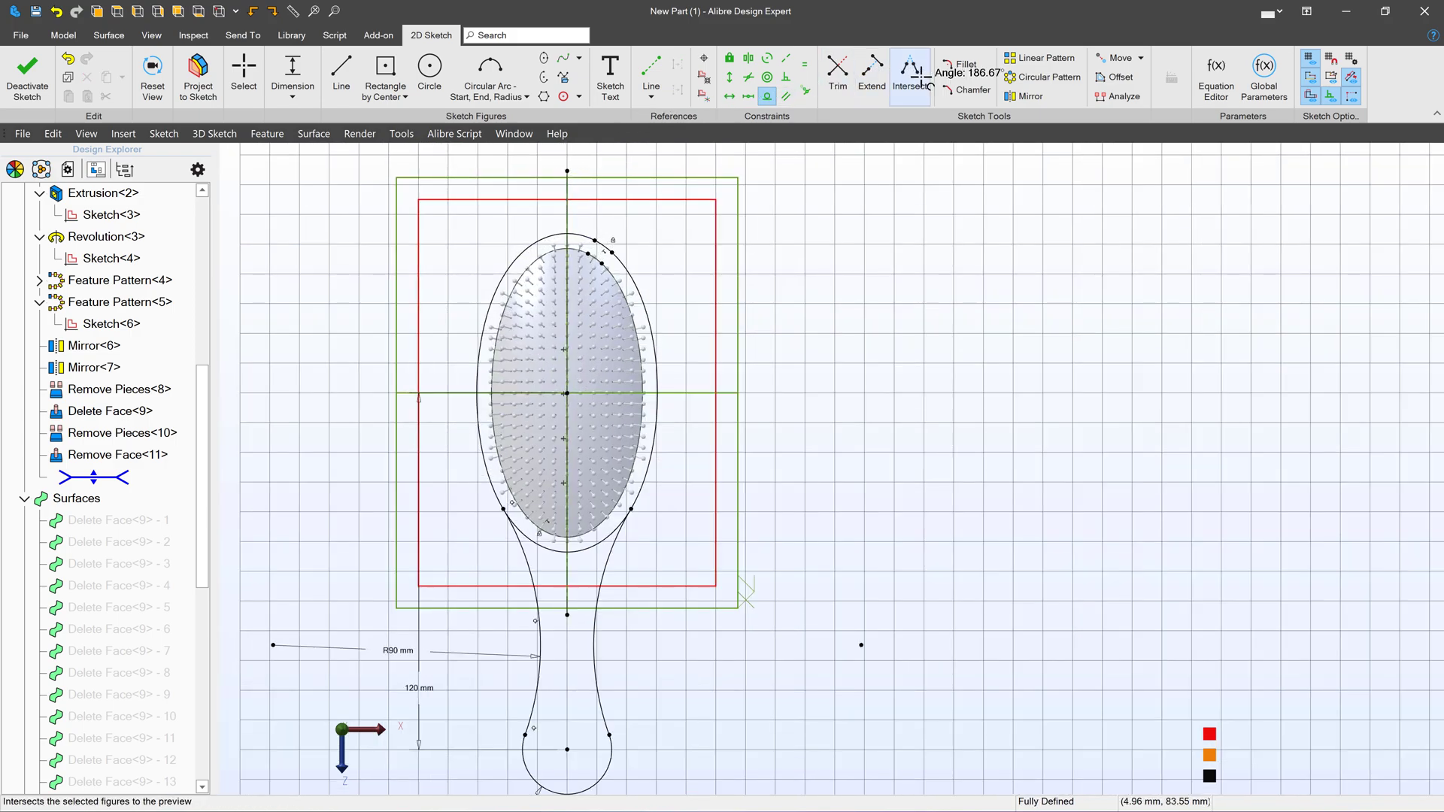
pyautogui.click(838, 72)
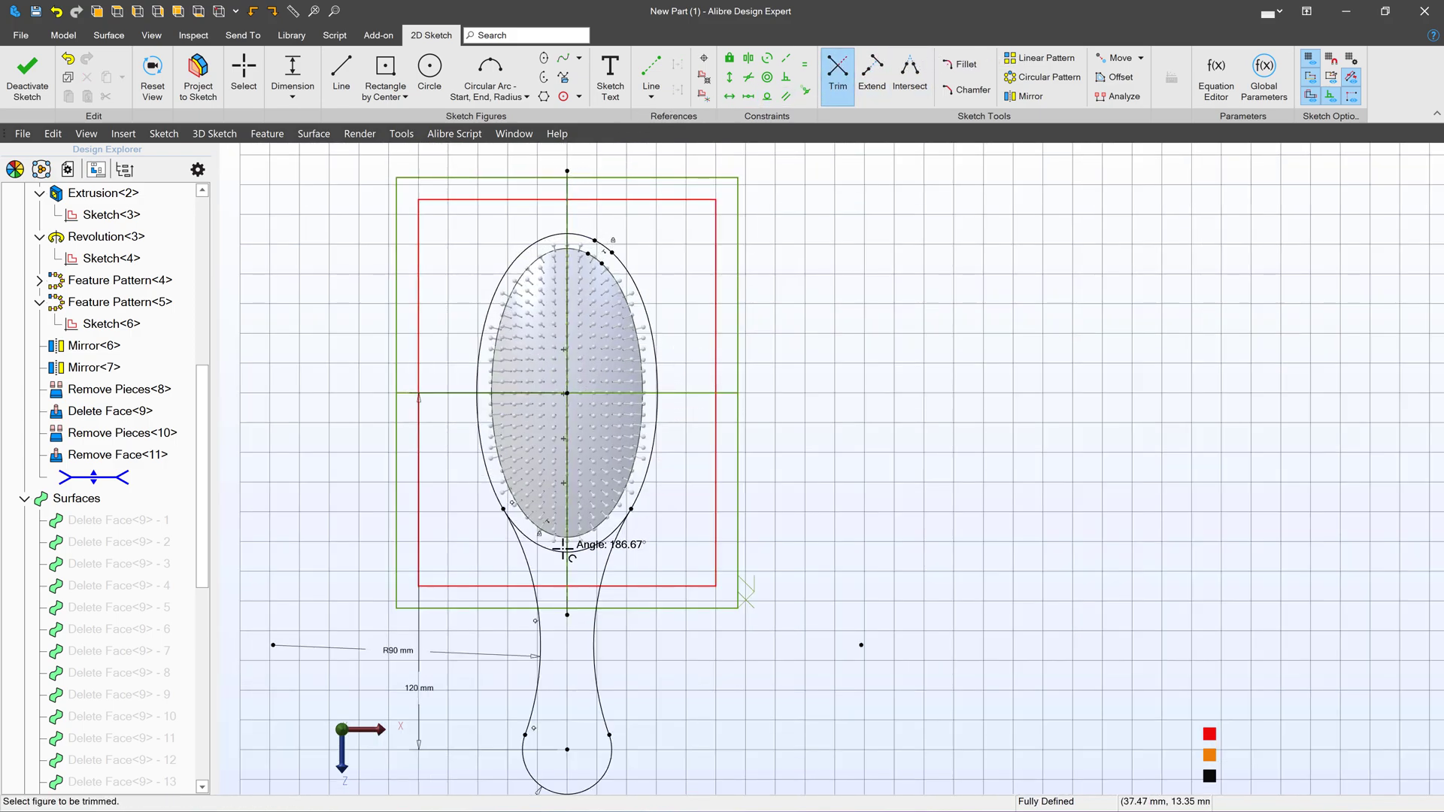
pyautogui.scroll(3, 564, 547)
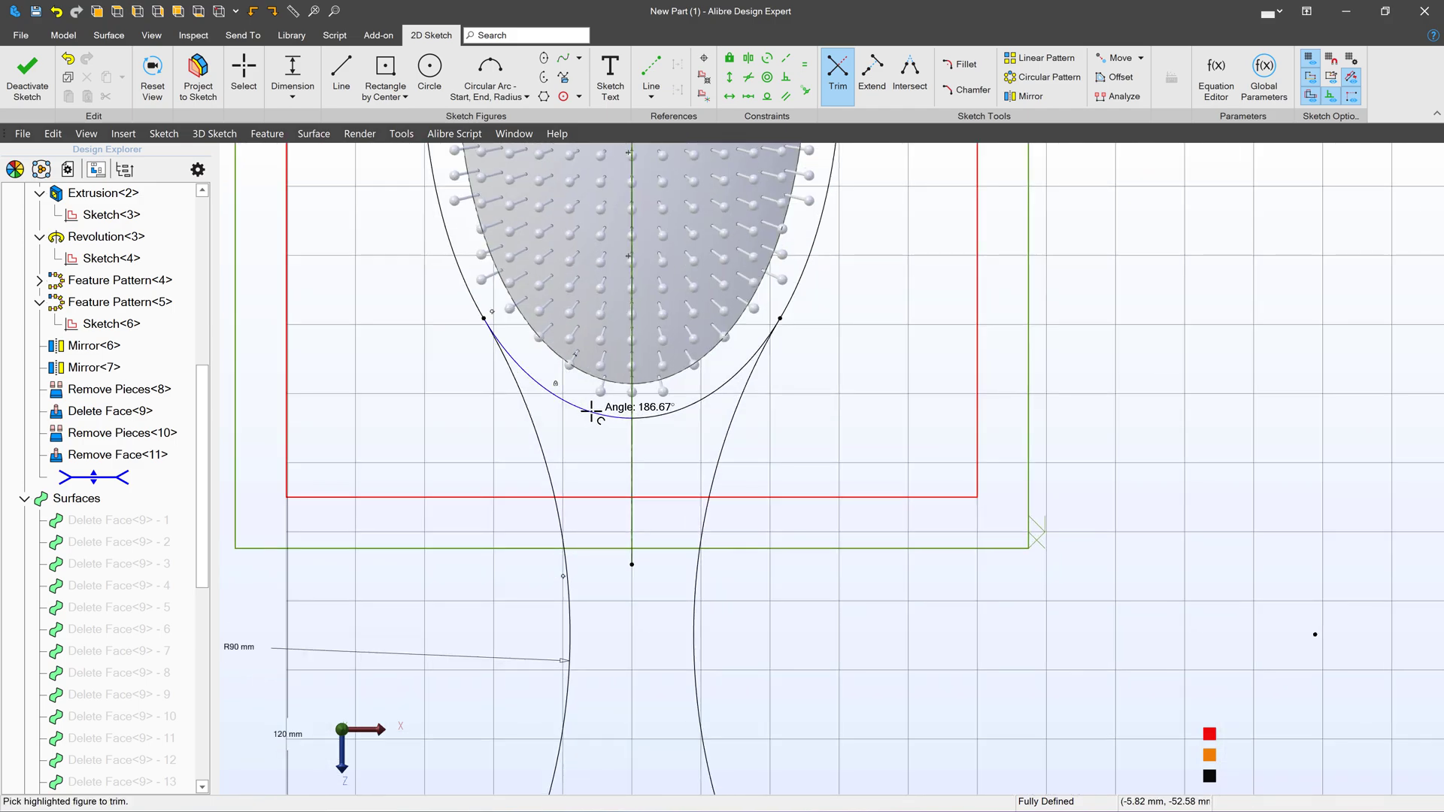
pyautogui.click(657, 416)
pyautogui.click(686, 423)
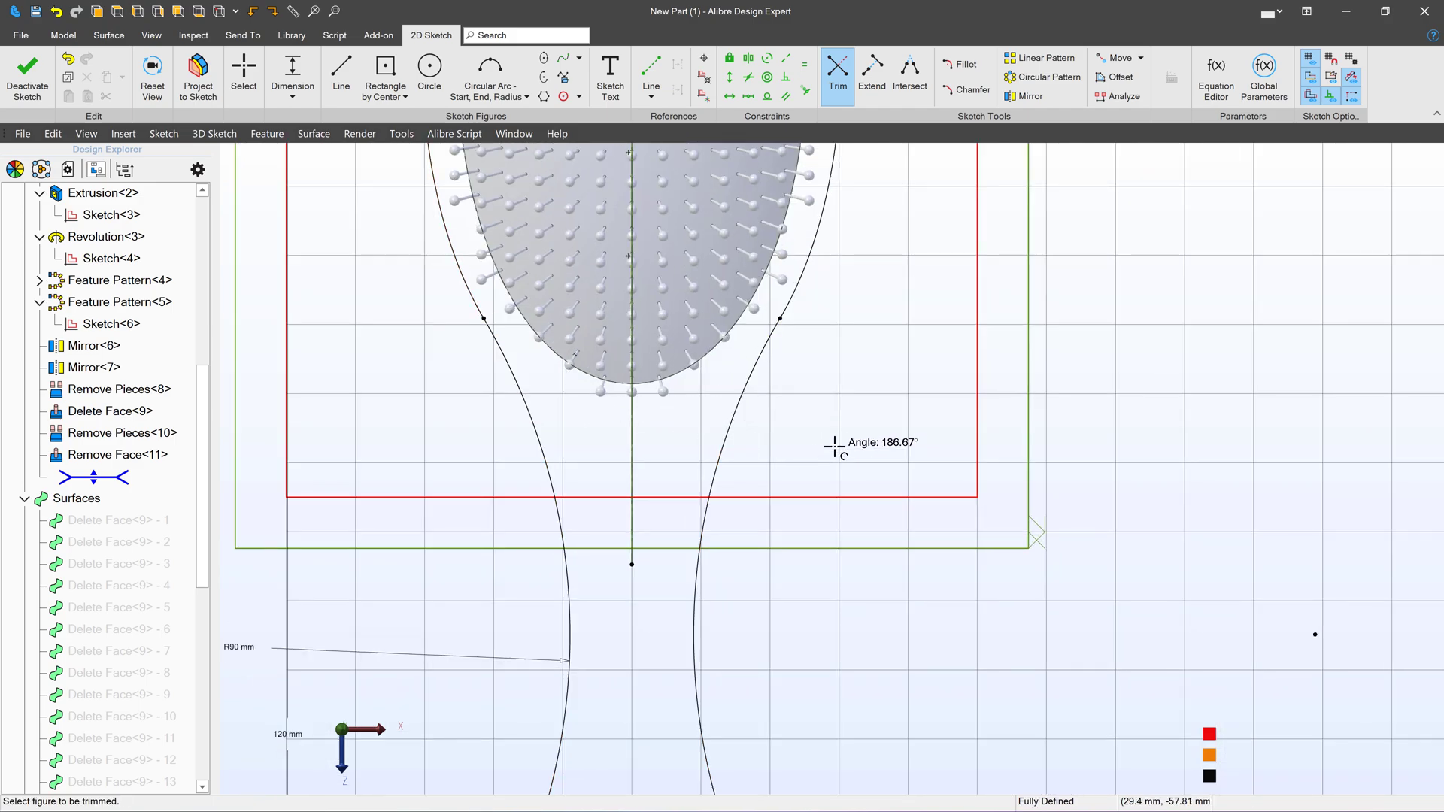
# Finish the body outline sketch and extrude it as a boss in the reversed direction, away from the bristle tips, shallower than the default depth.
pyautogui.scroll(-5, 832, 445)
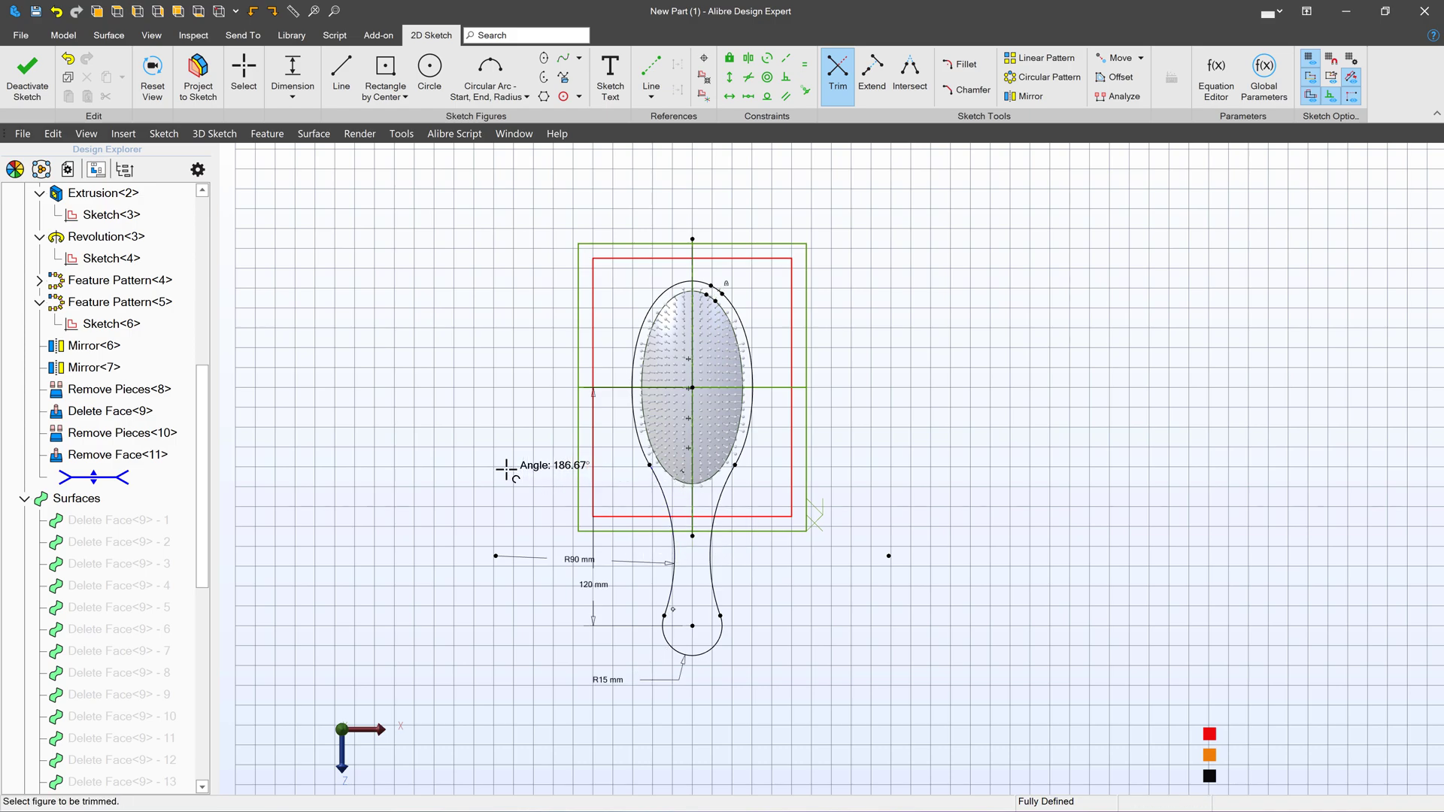
pyautogui.click(7, 83)
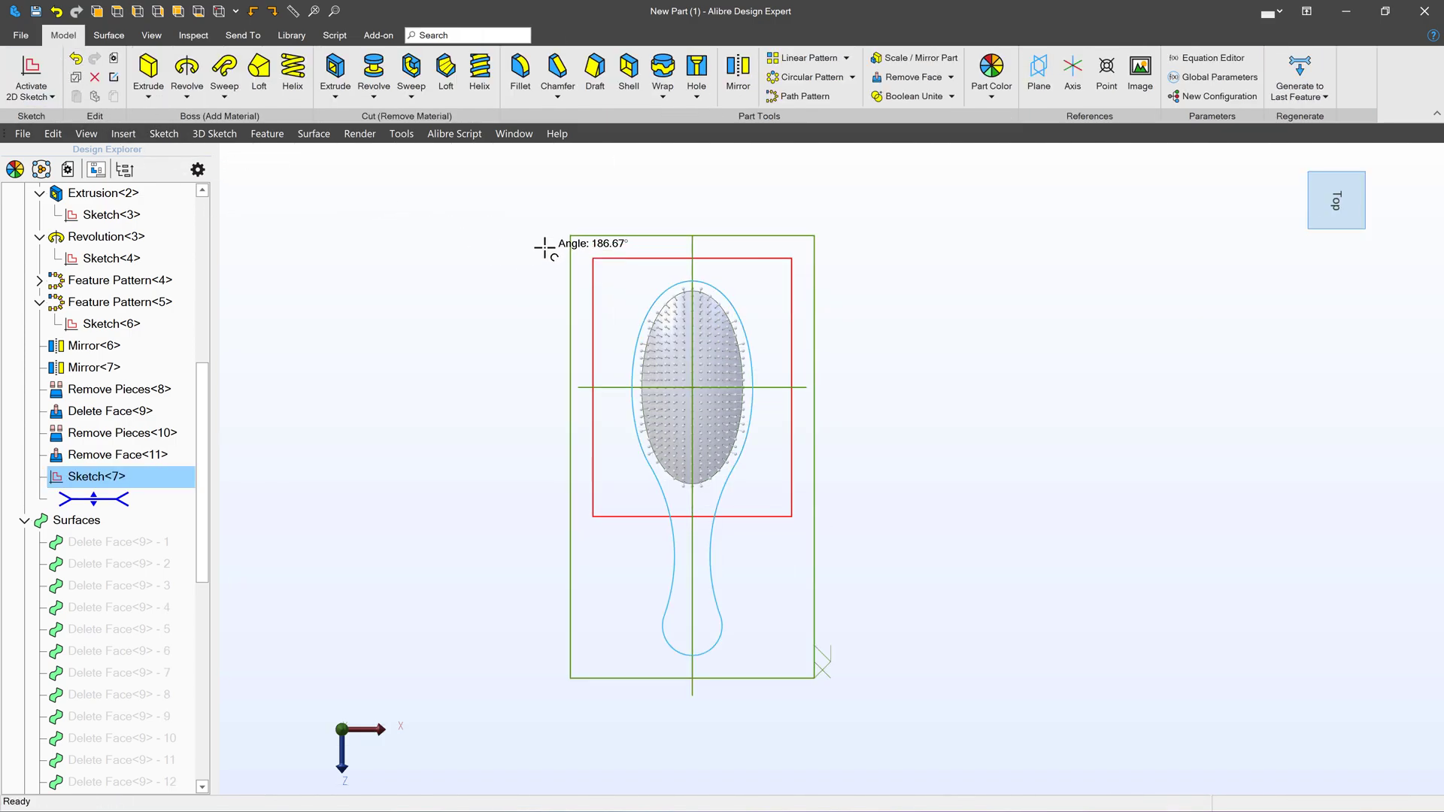
pyautogui.click(148, 61)
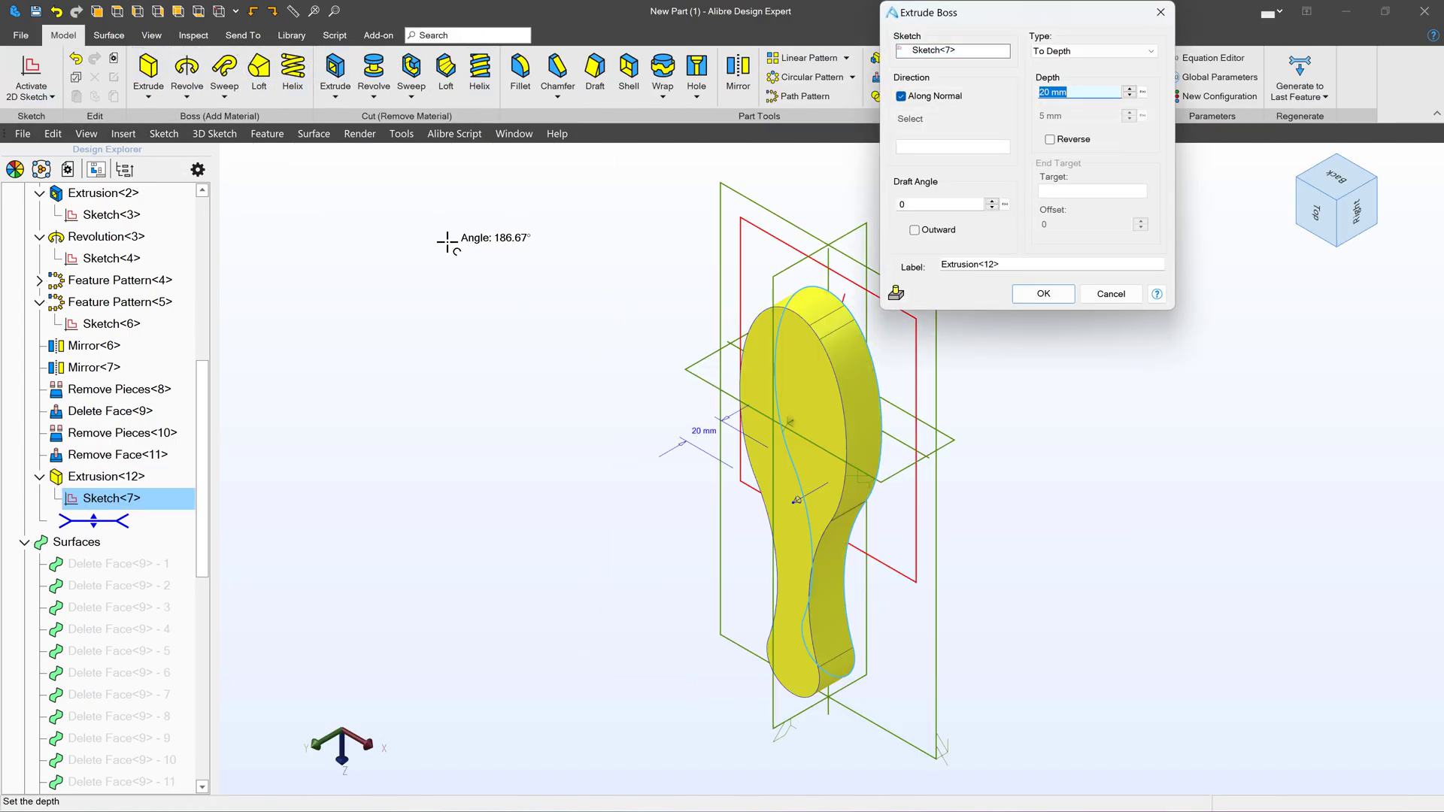
pyautogui.click(1049, 139)
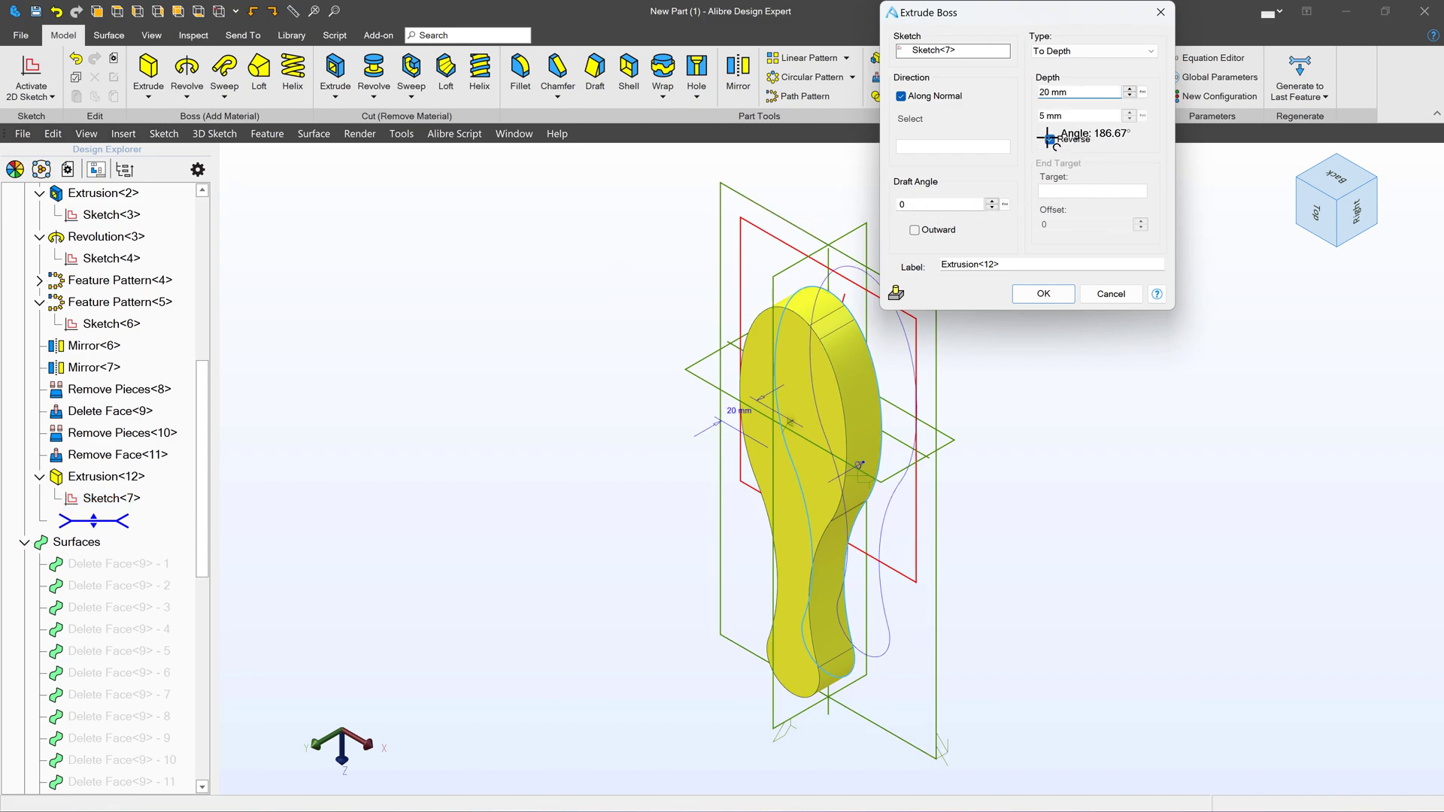
pyautogui.click(1082, 90)
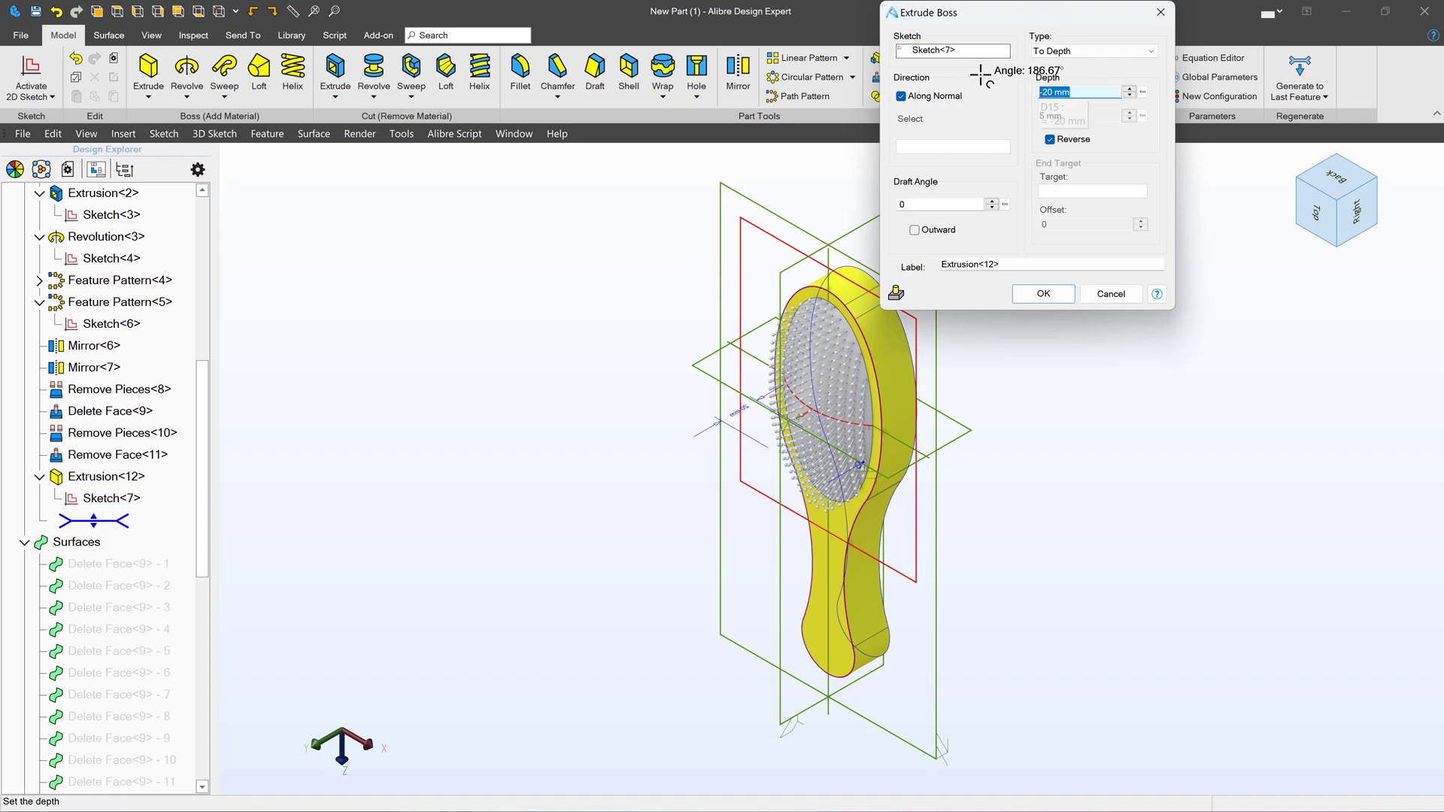
pyautogui.press('Return')
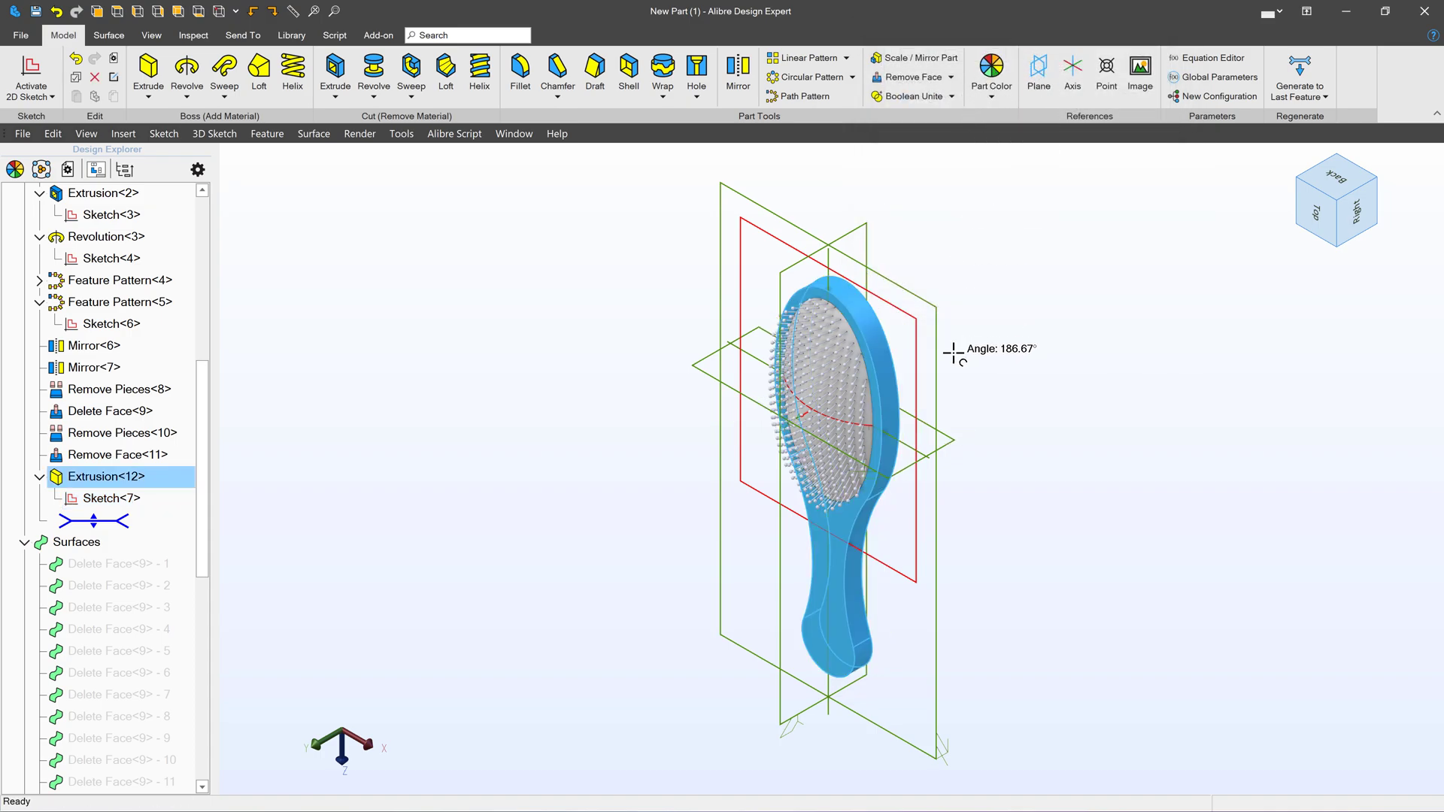
# Start a new 2D sketch on the bristle-side flat face of the extruded brush body.
pyautogui.scroll(-2, 730, 518)
pyautogui.click(807, 606)
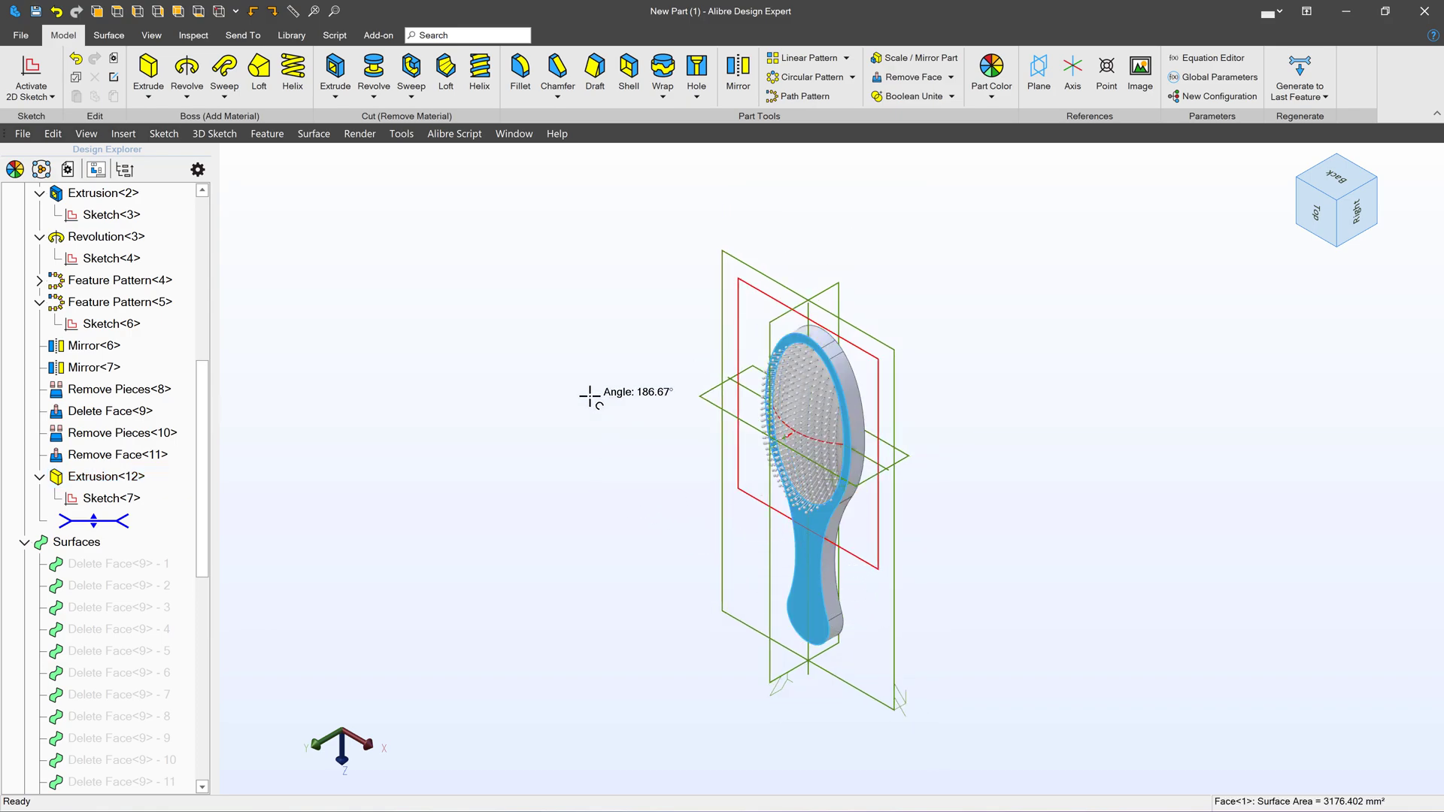
pyautogui.scroll(5, 900, 626)
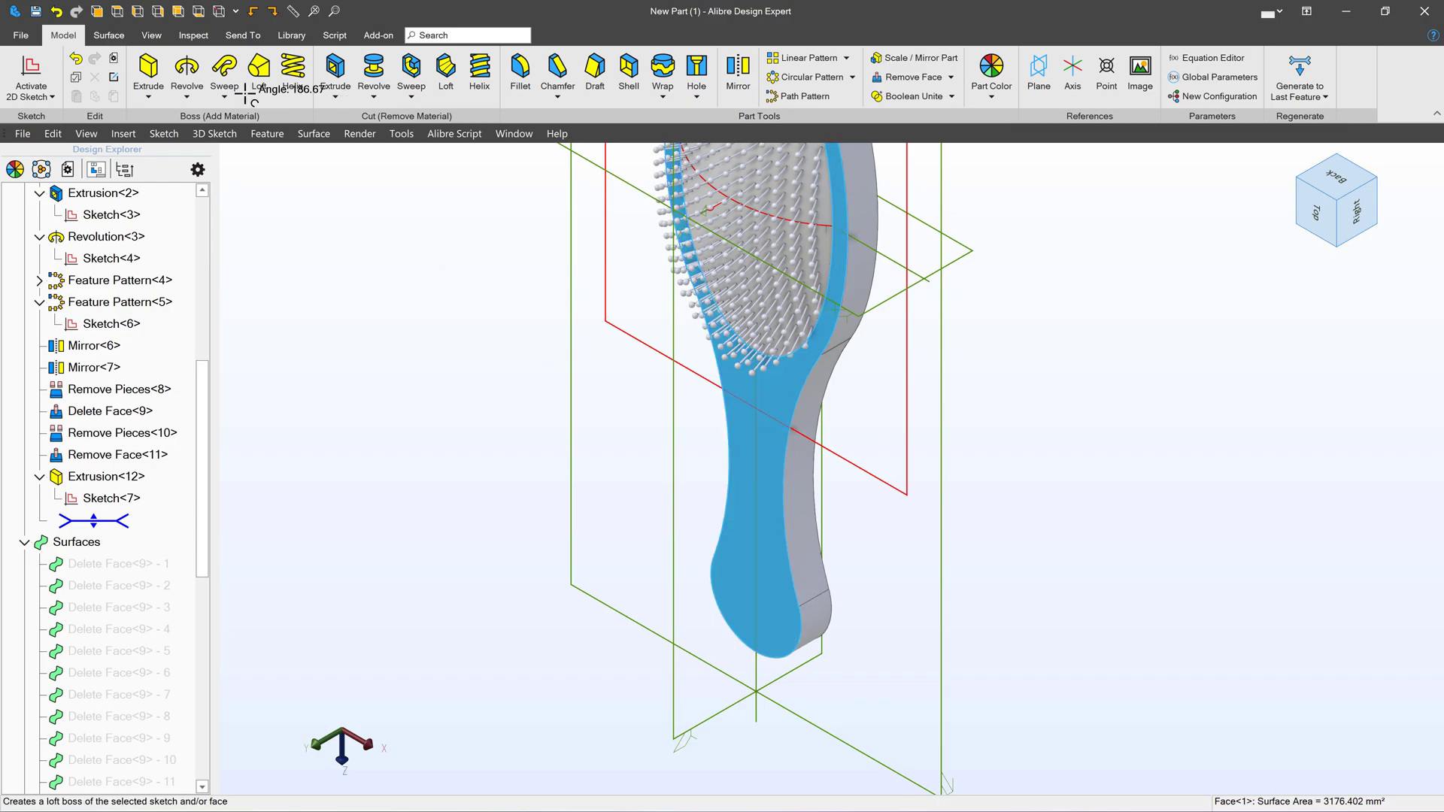
pyautogui.click(49, 73)
pyautogui.scroll(5, 832, 490)
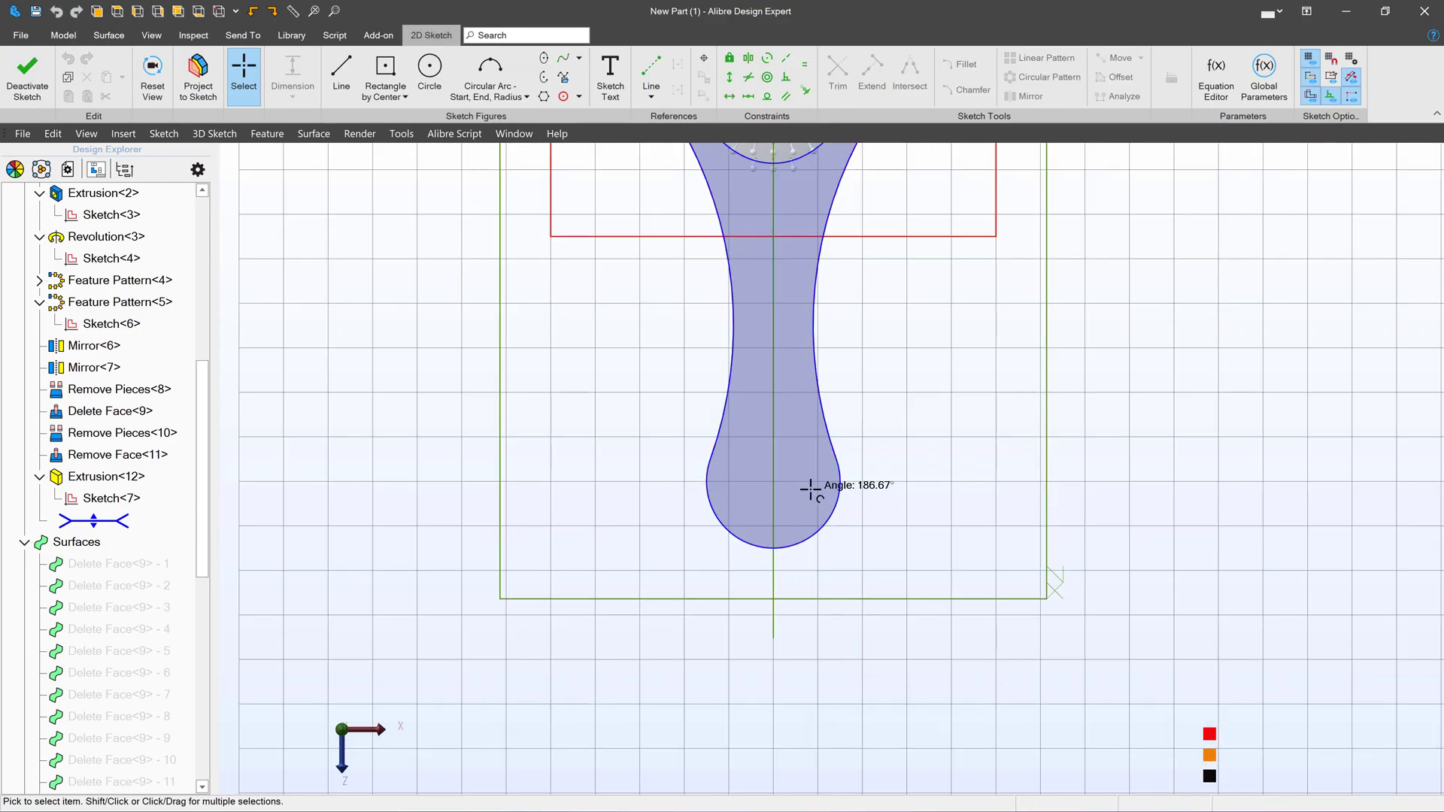
# Project the two neck edges and the rounded handle-end edge into the sketch as reference figures.
pyautogui.scroll(-5, 786, 679)
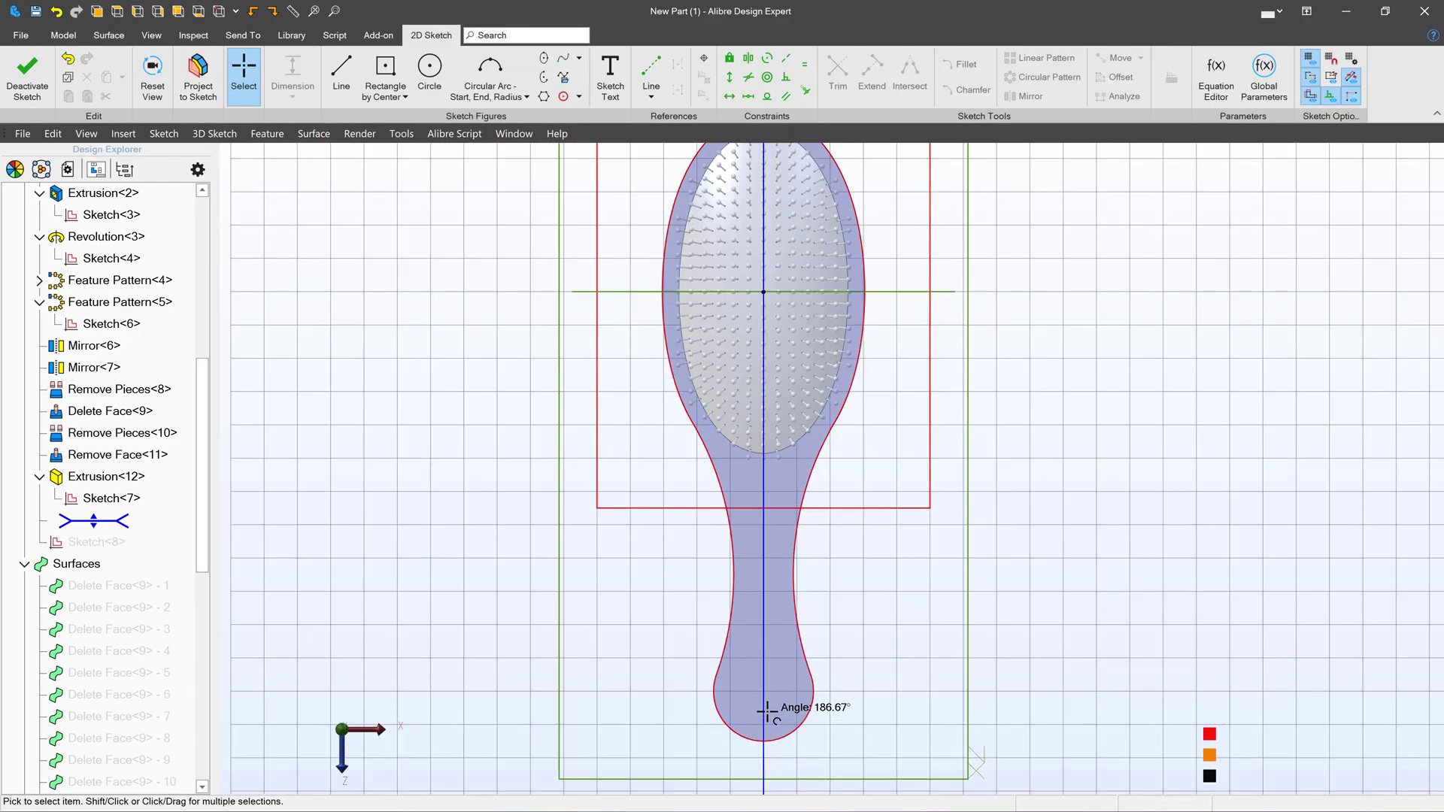
pyautogui.click(799, 639)
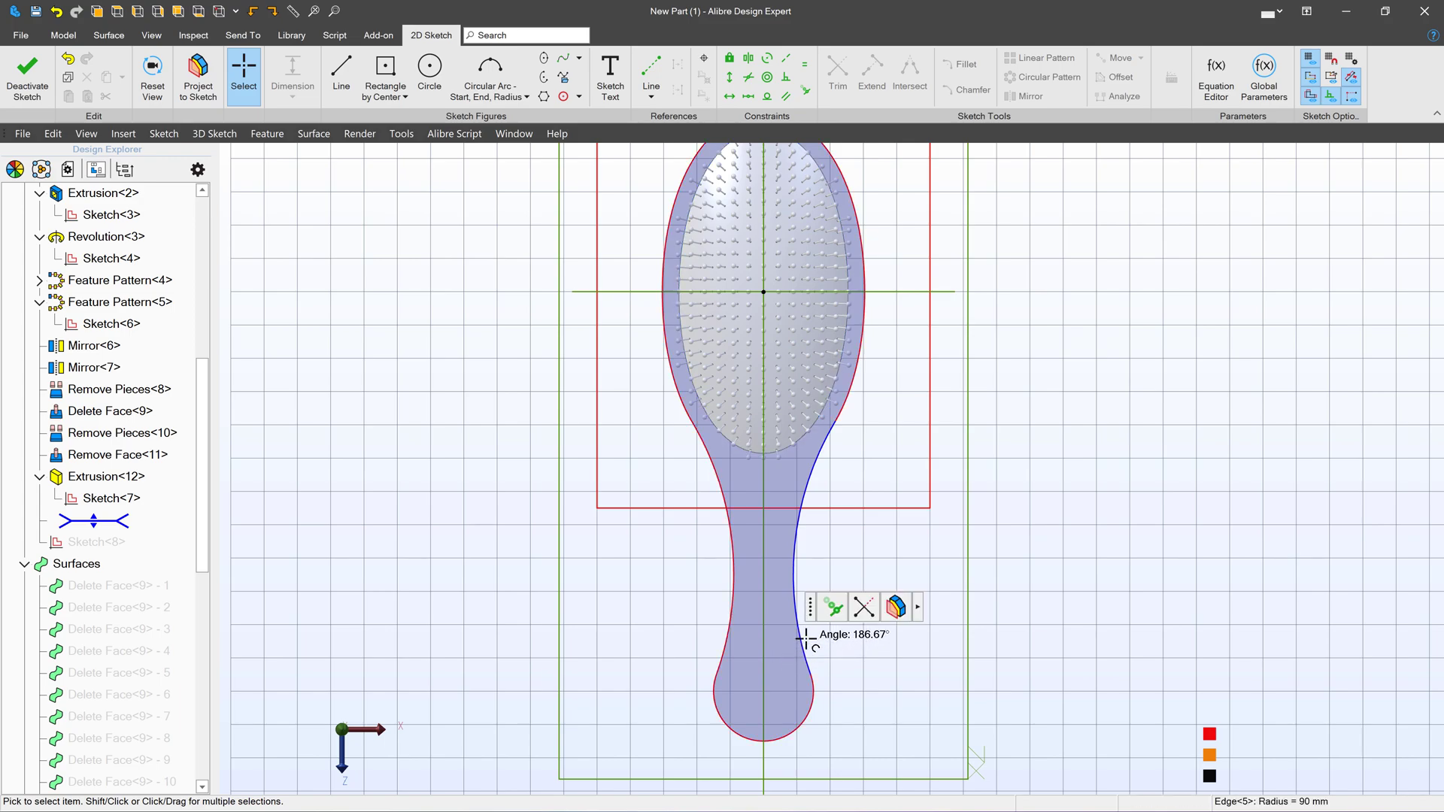
pyautogui.keyDown('shift'); pyautogui.click(810, 702); pyautogui.keyUp('shift')
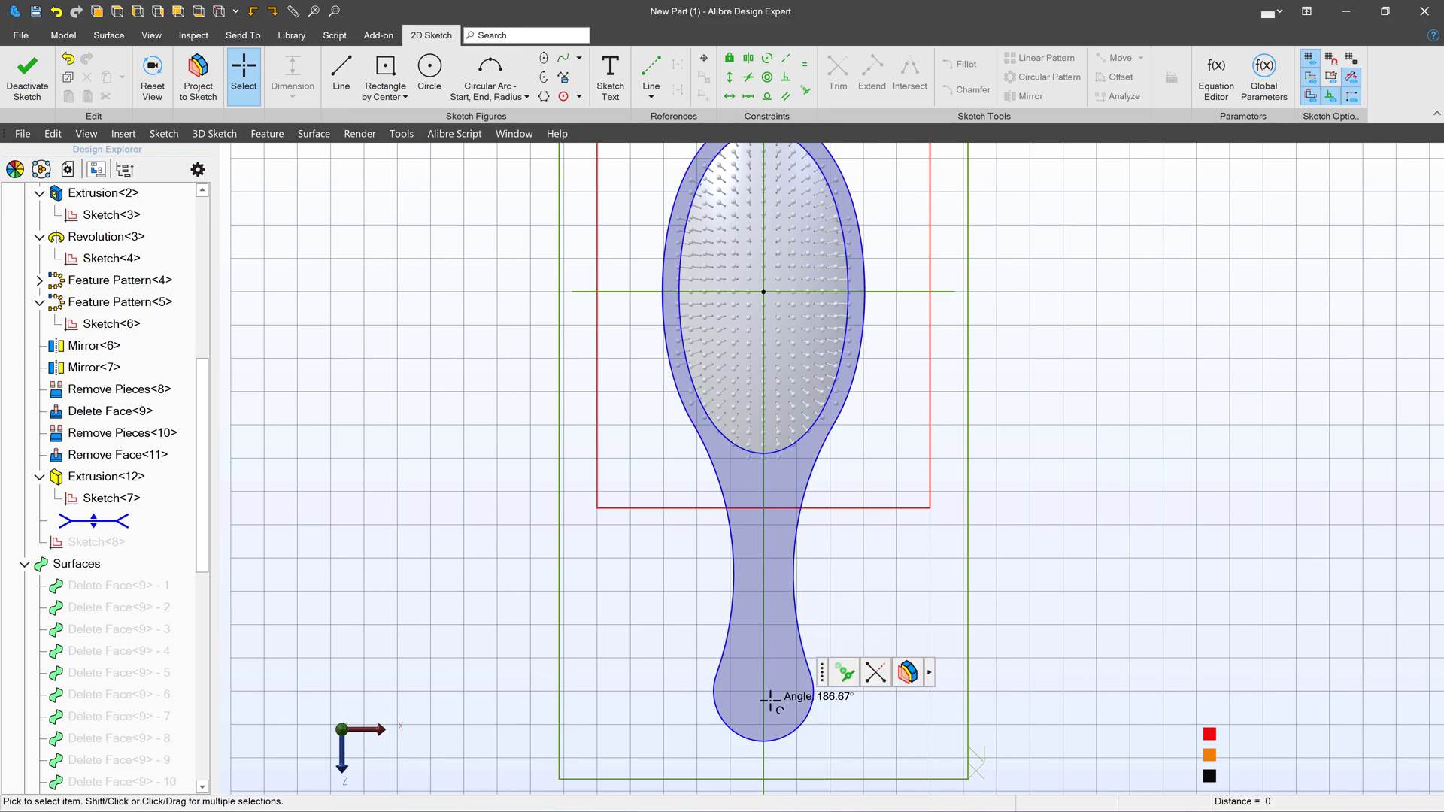
pyautogui.keyDown('shift'); pyautogui.click(724, 641); pyautogui.keyUp('shift')
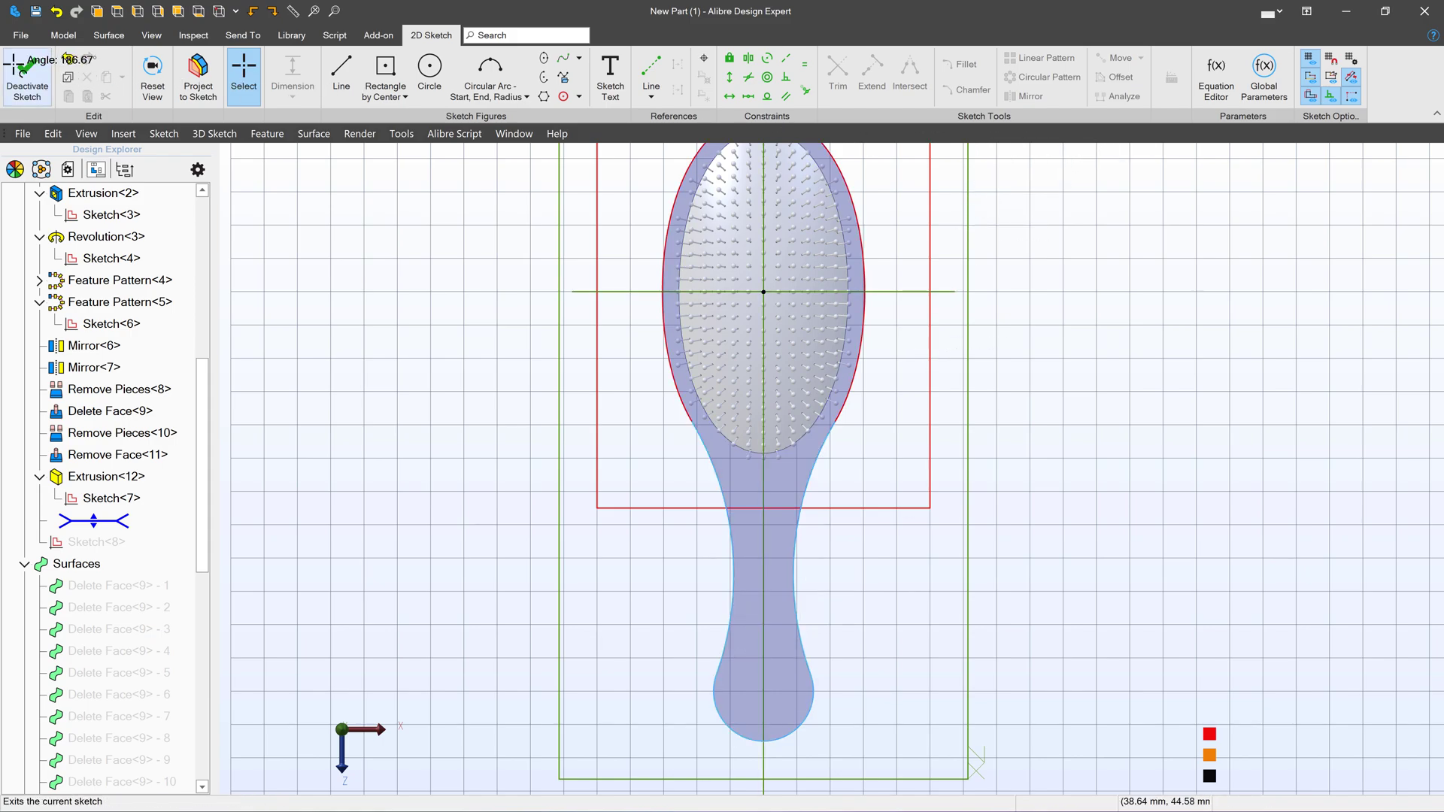
pyautogui.click(201, 69)
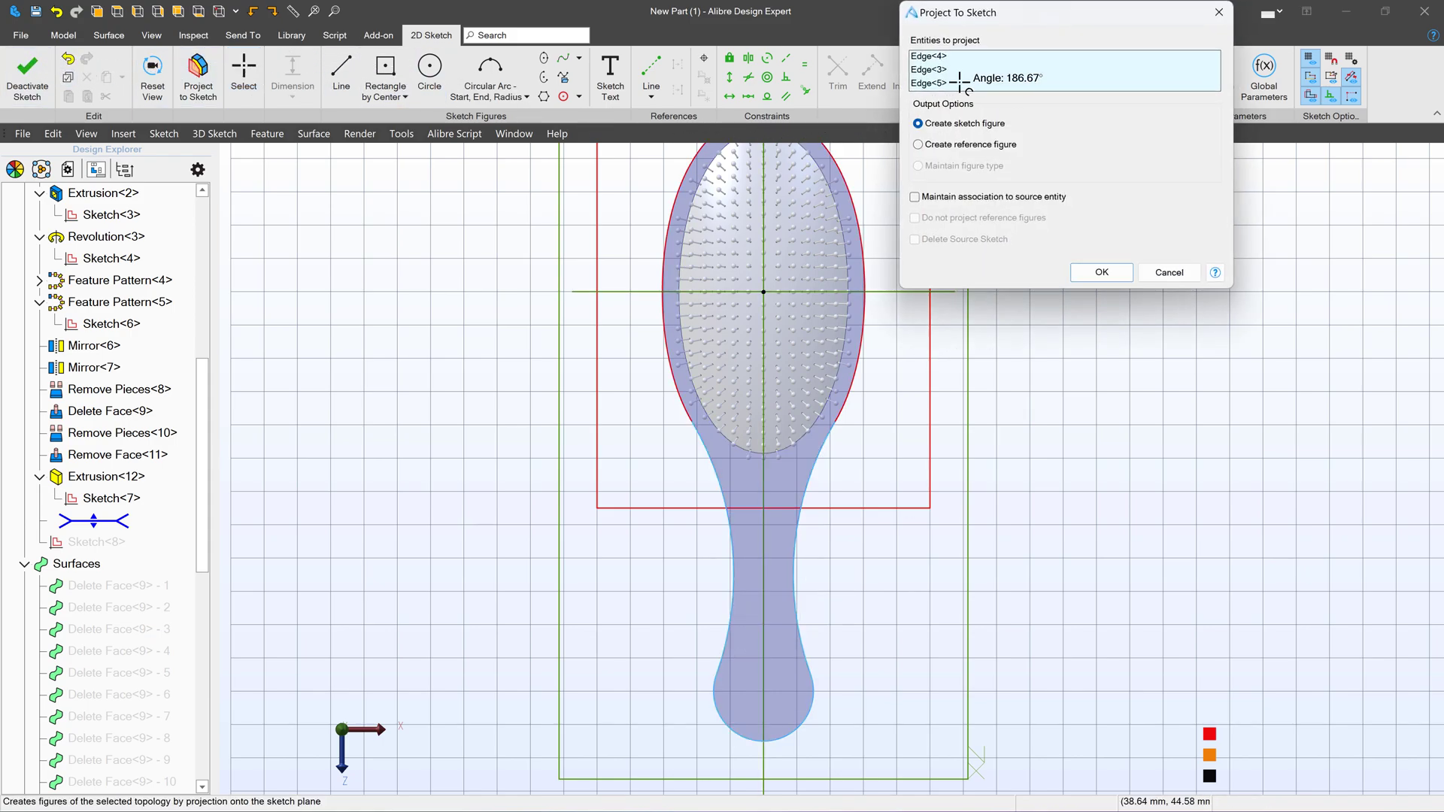
pyautogui.click(921, 145)
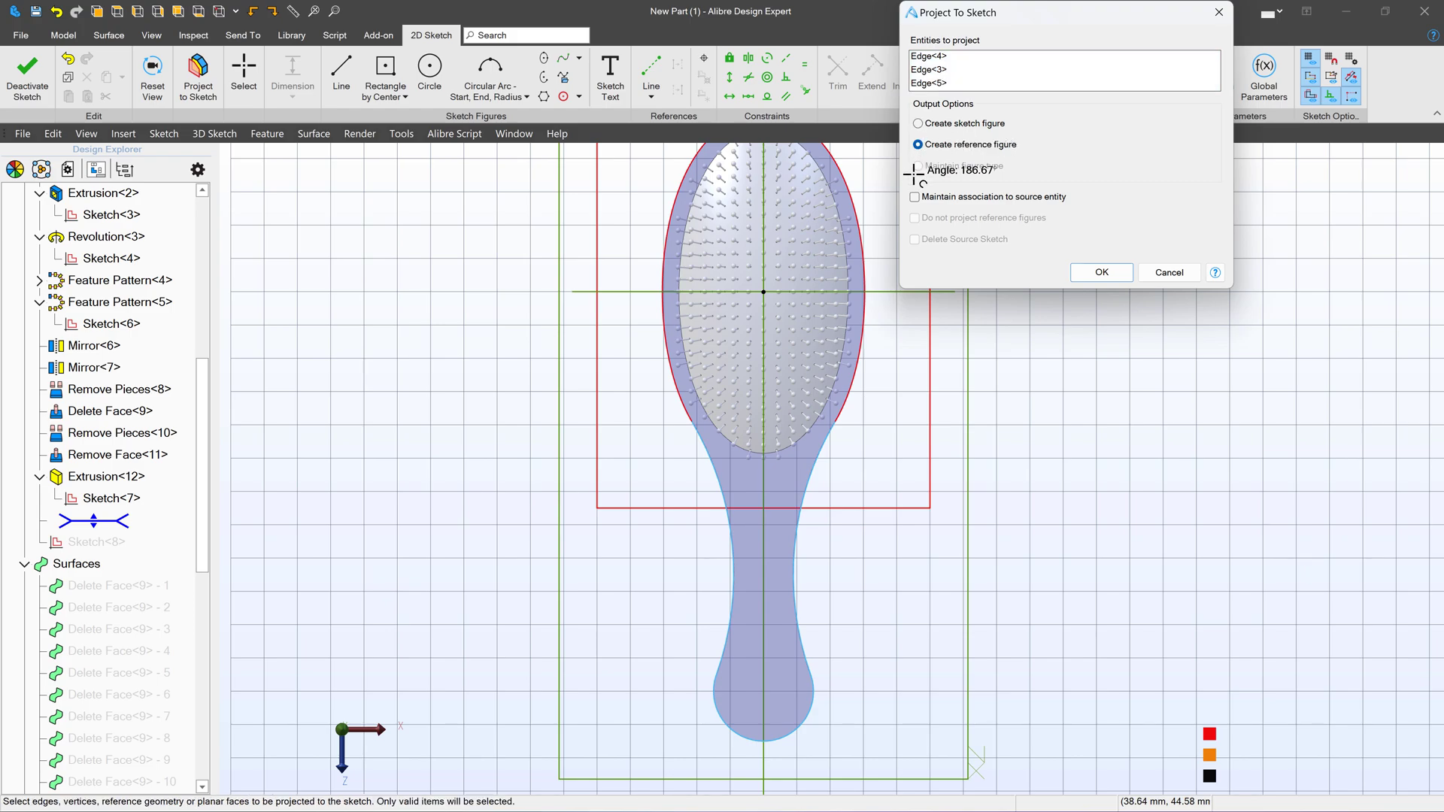
pyautogui.click(1102, 272)
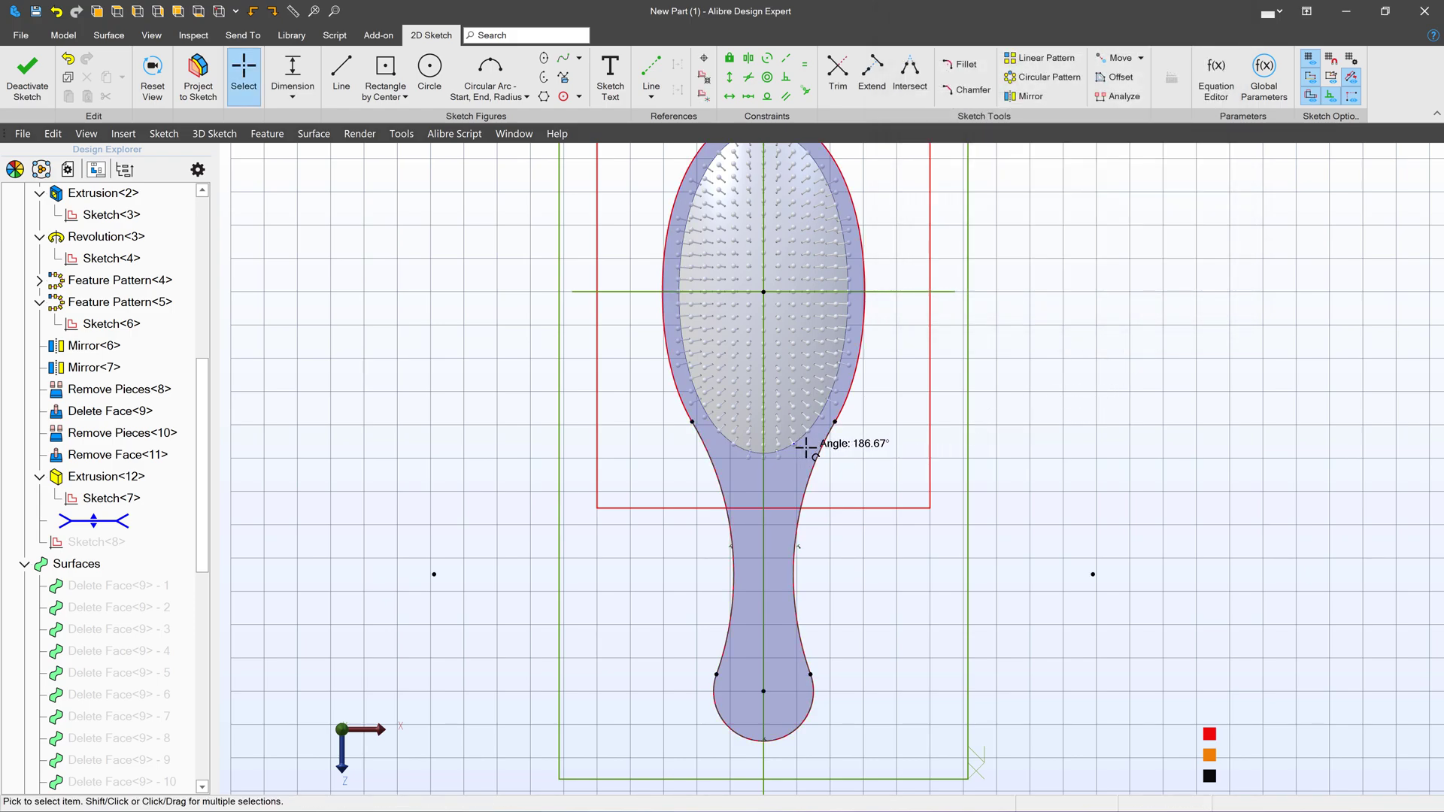
# Offset the three projected handle reference arcs inward by 5.5 mm with the Natural gap type.
pyautogui.click(1115, 76)
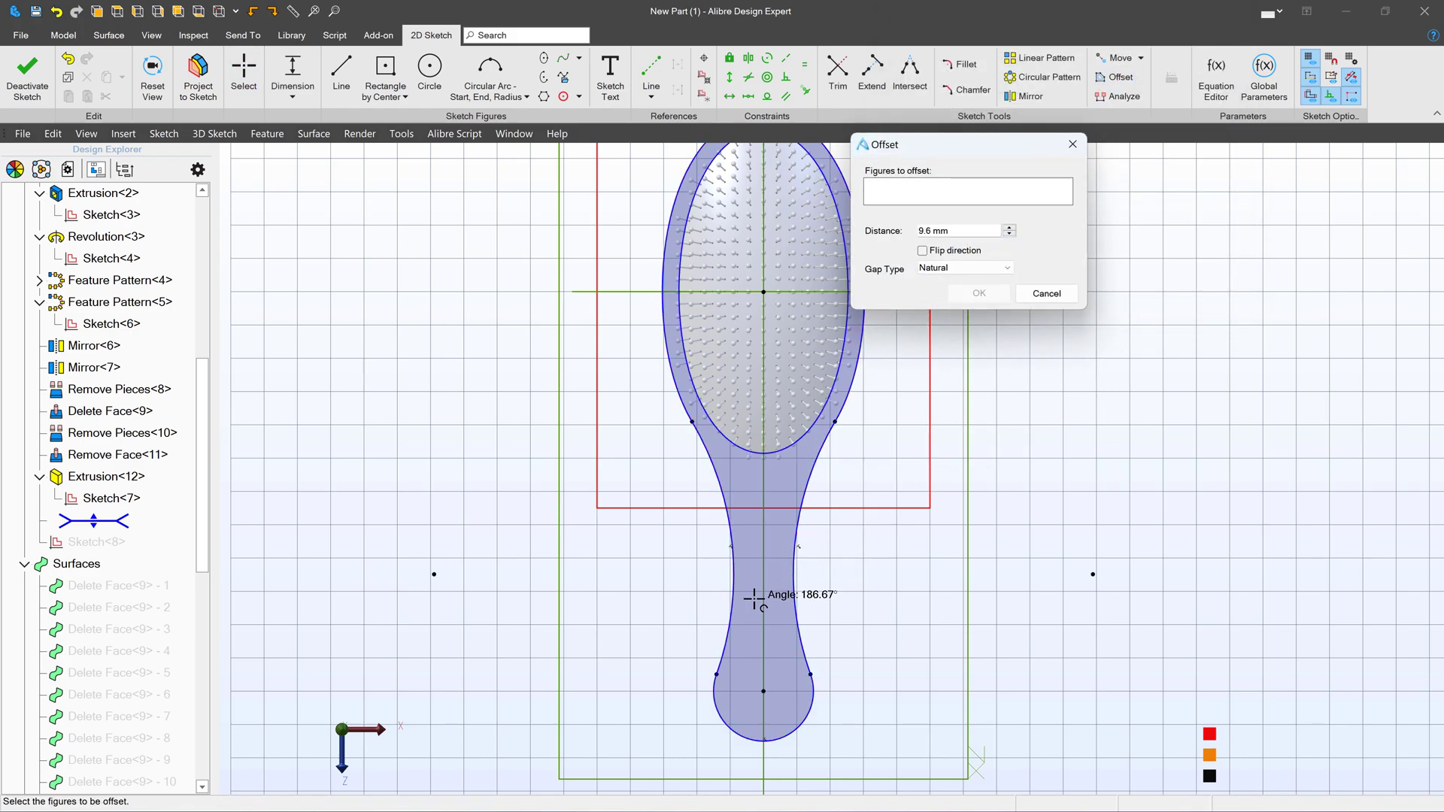
pyautogui.click(794, 585)
pyautogui.click(806, 685)
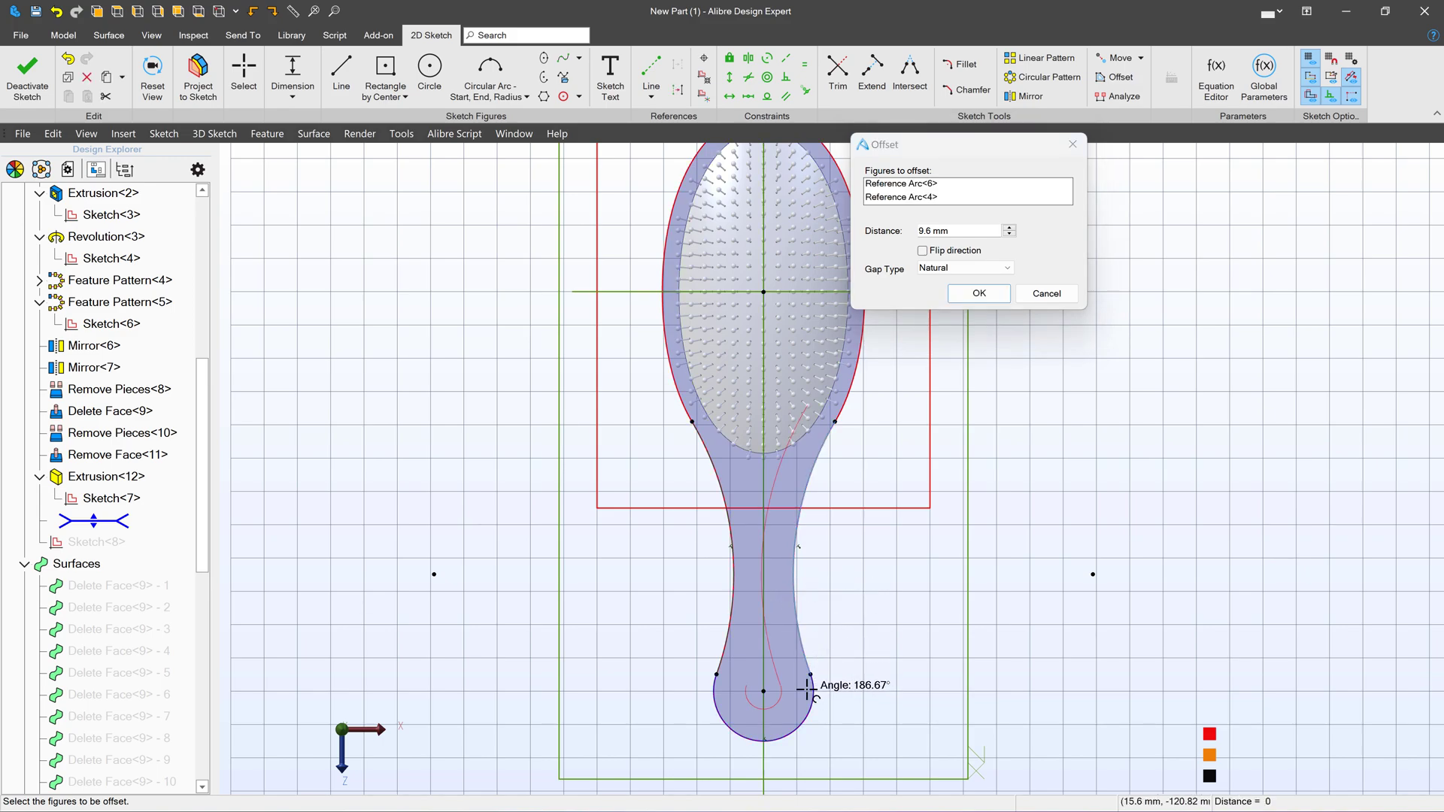
pyautogui.click(729, 625)
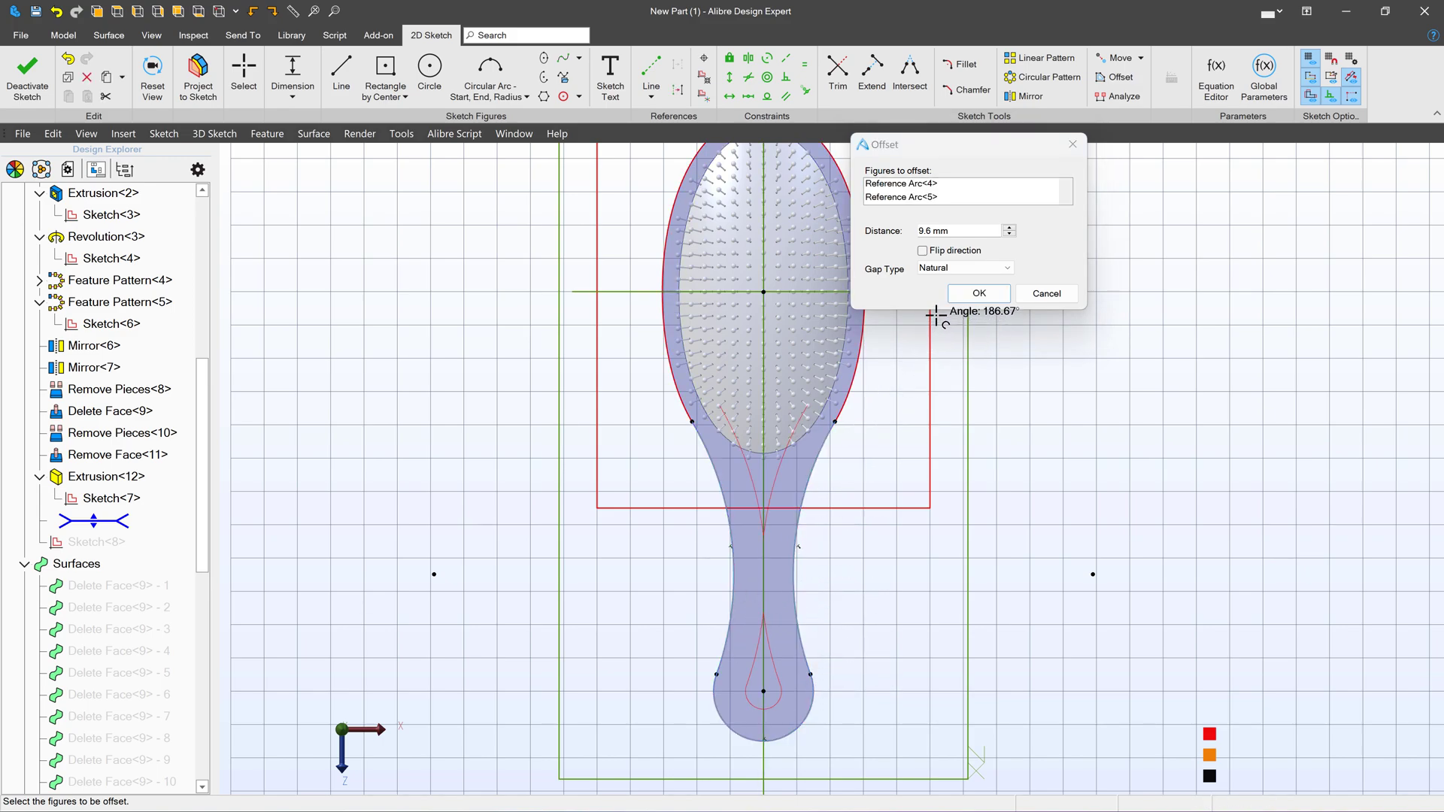
pyautogui.click(933, 230)
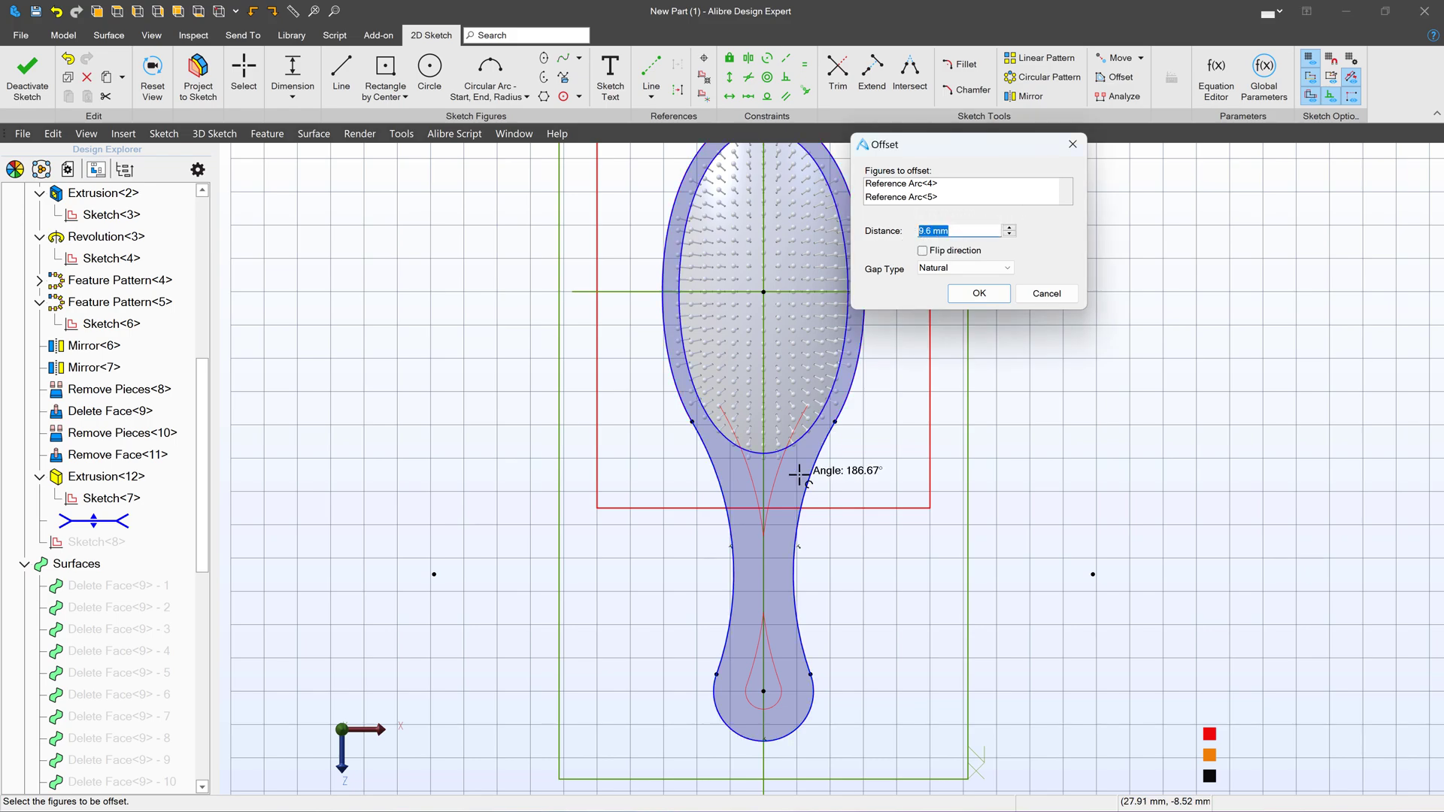
pyautogui.scroll(5, 764, 690)
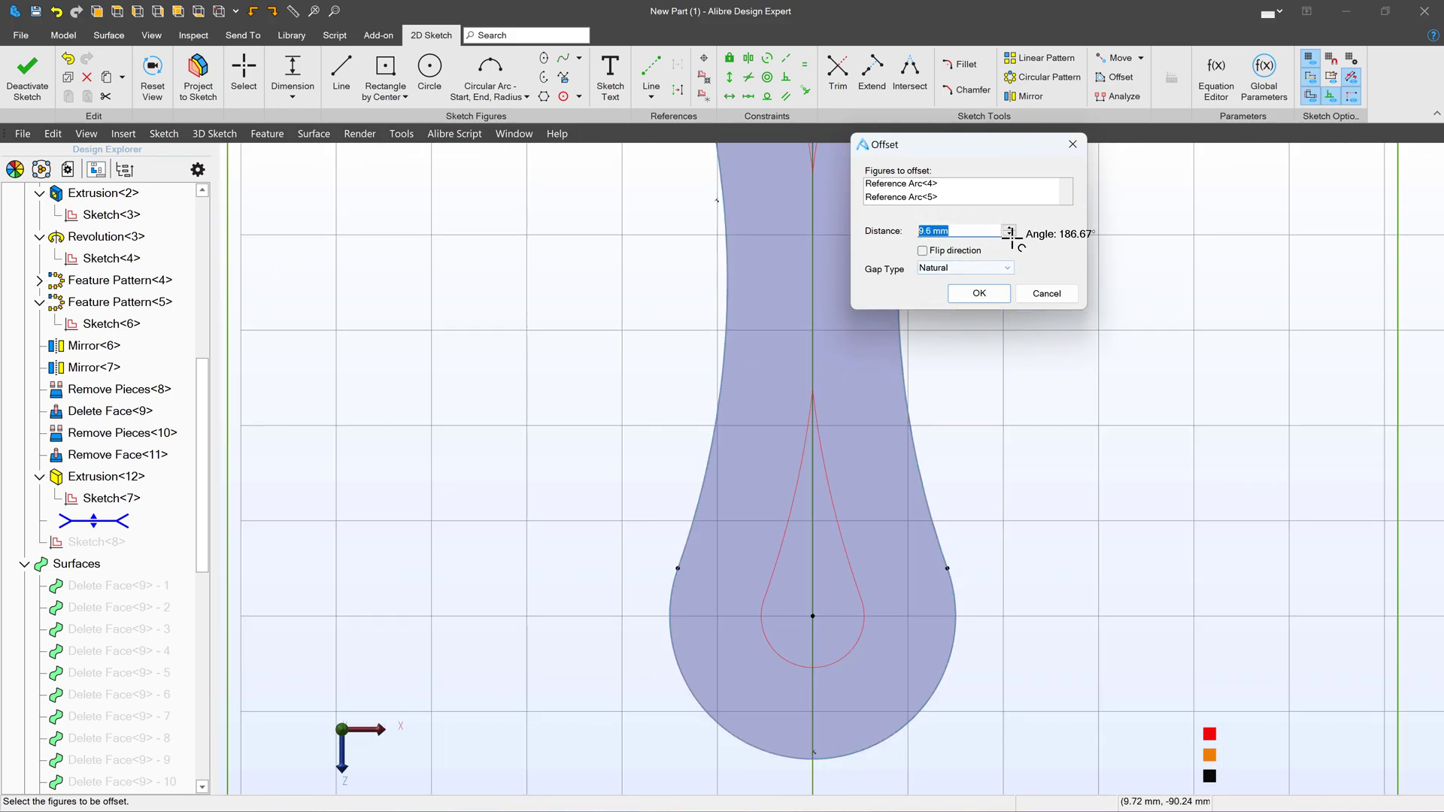
pyautogui.click(1012, 236)
pyautogui.click(1012, 236)
pyautogui.click(1012, 236)
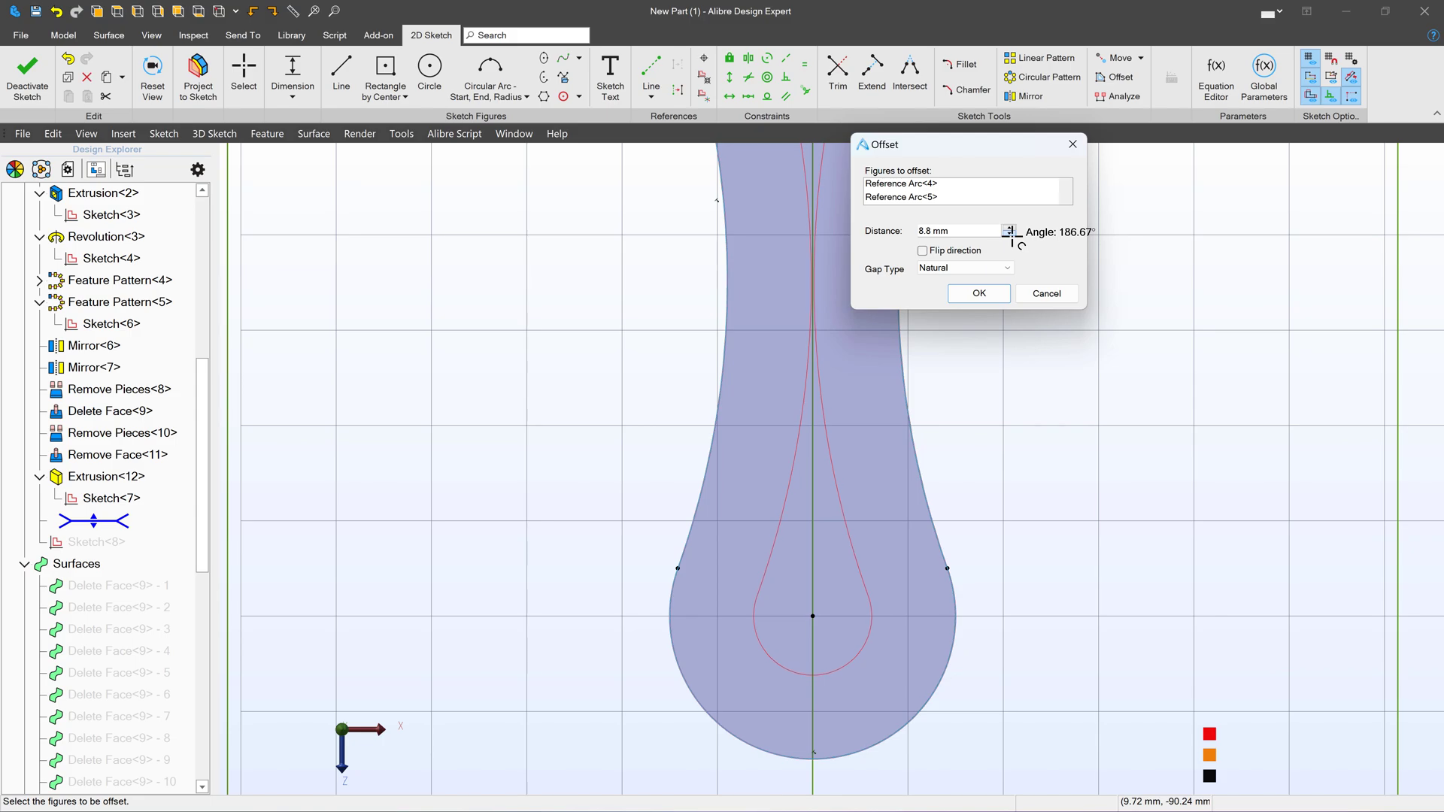
pyautogui.scroll(-20, 1010, 231)
pyautogui.scroll(-5, 572, 652)
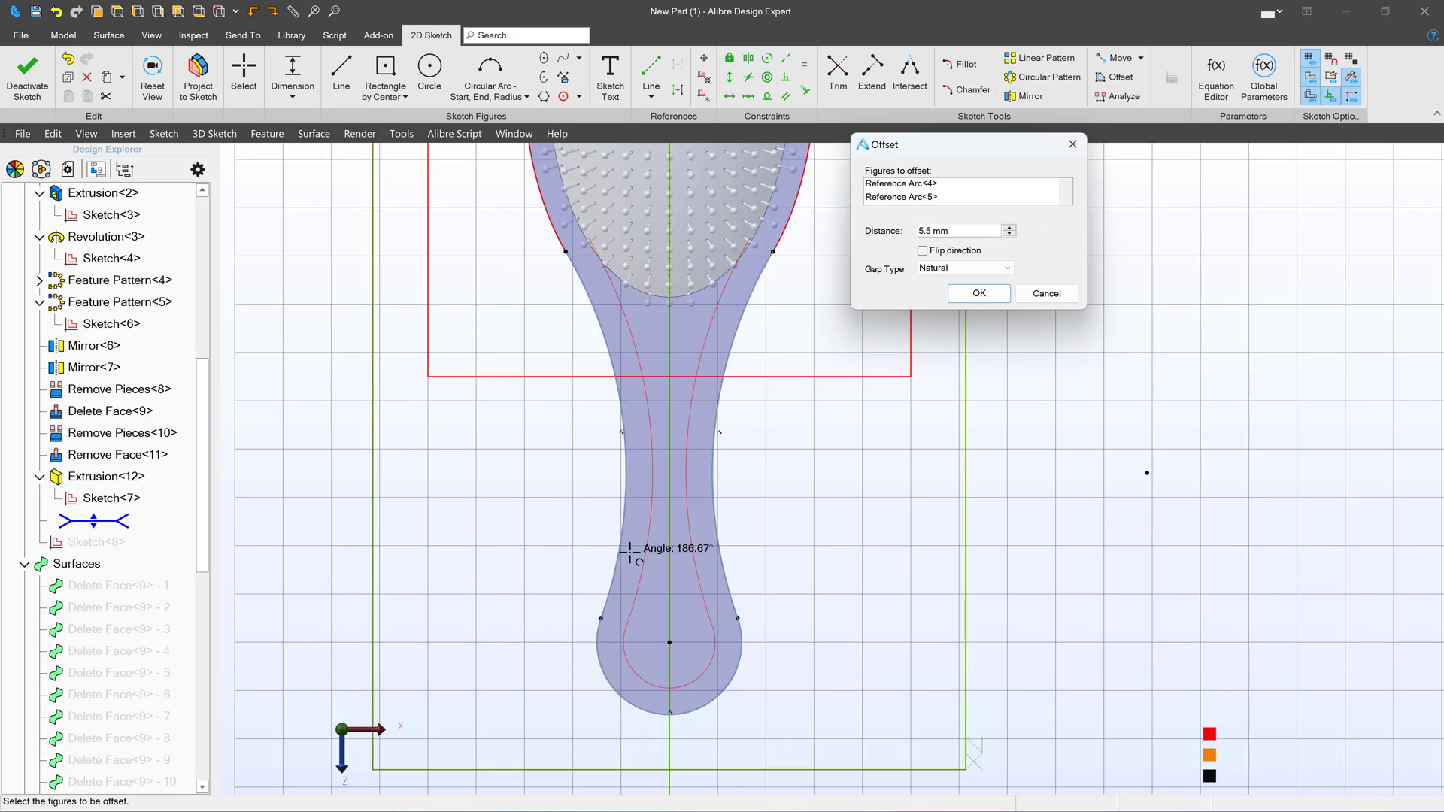
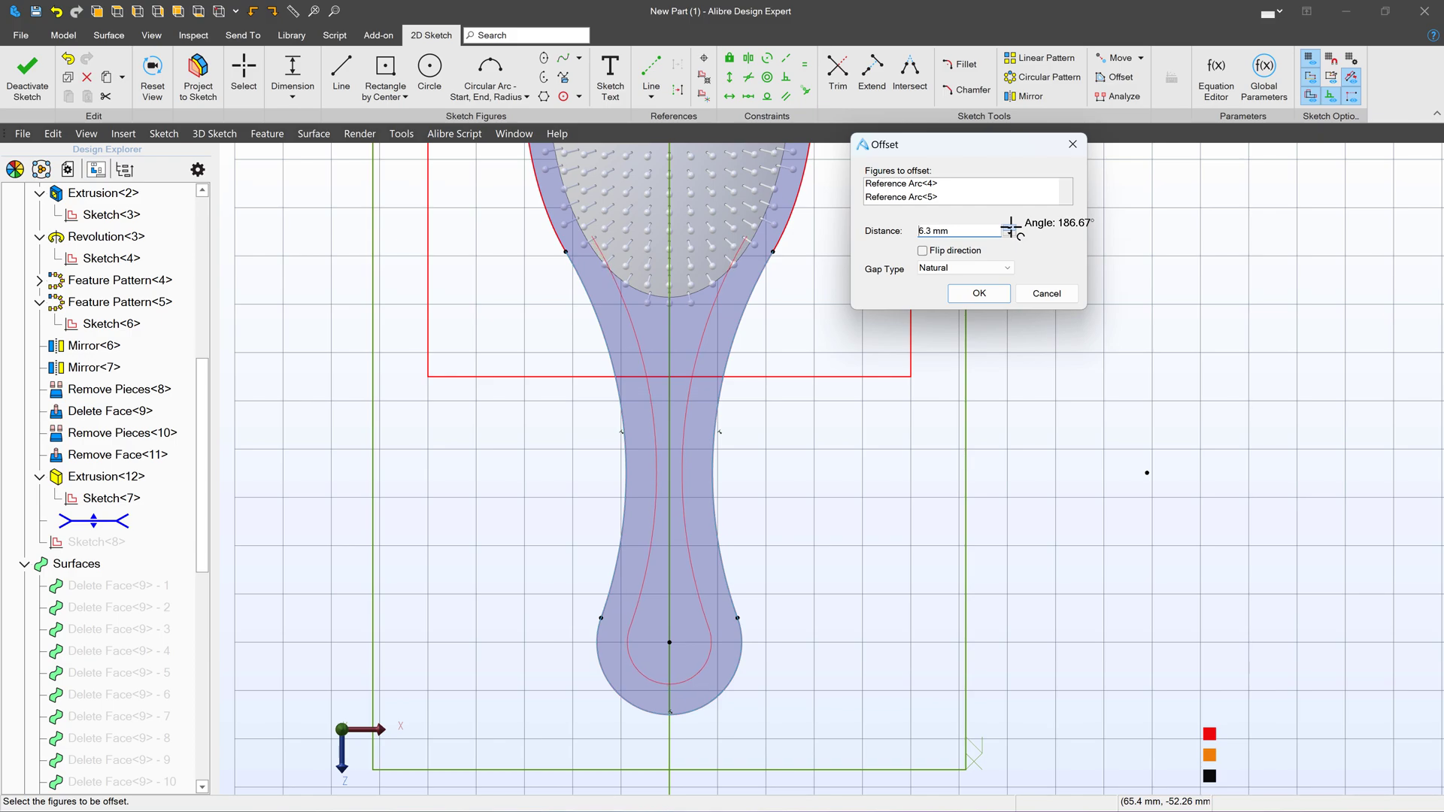
# Set the inward offset of the handle arcs to 9.6 mm and delete the two offset arcs nearest the bristles.
pyautogui.scroll(20, 1009, 231)
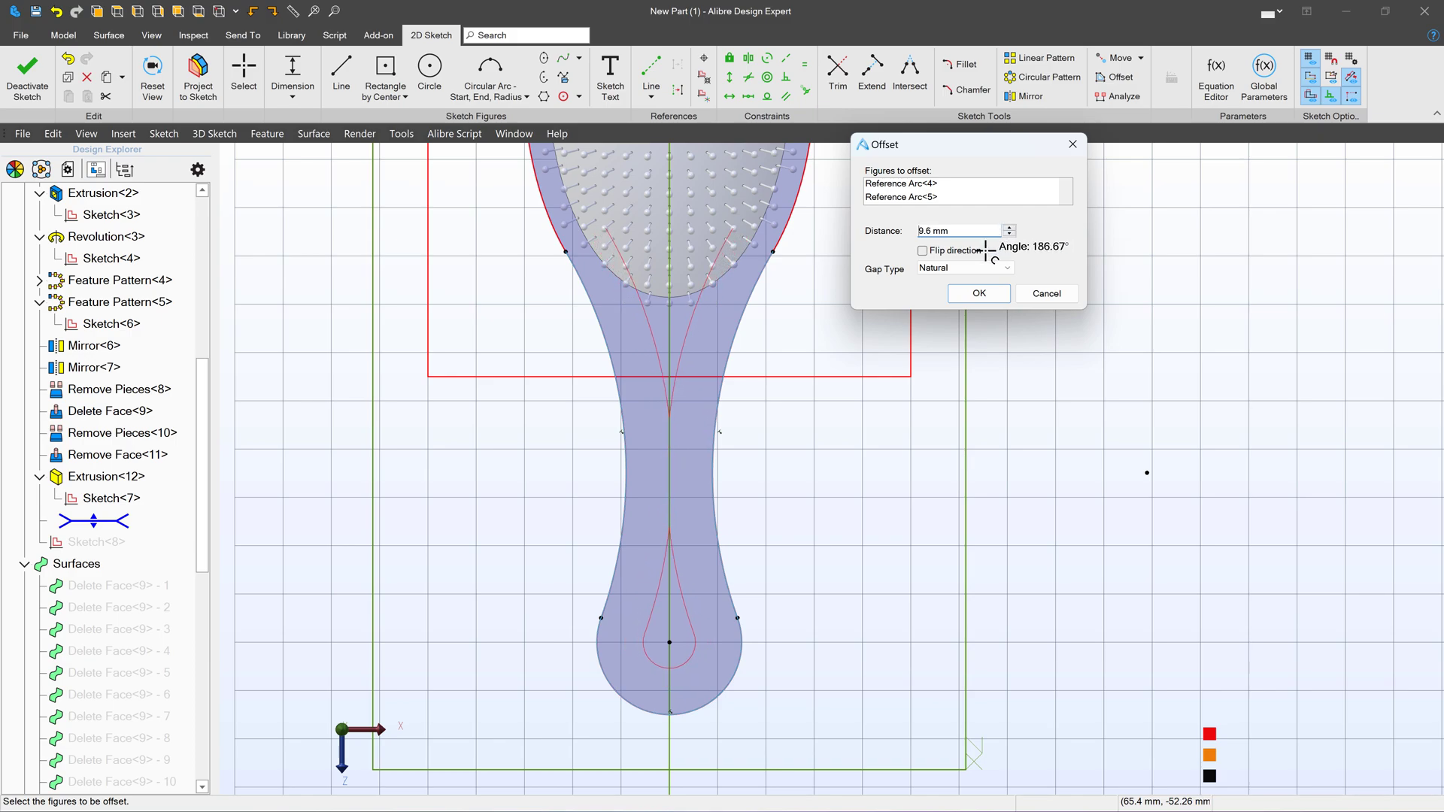
pyautogui.click(963, 294)
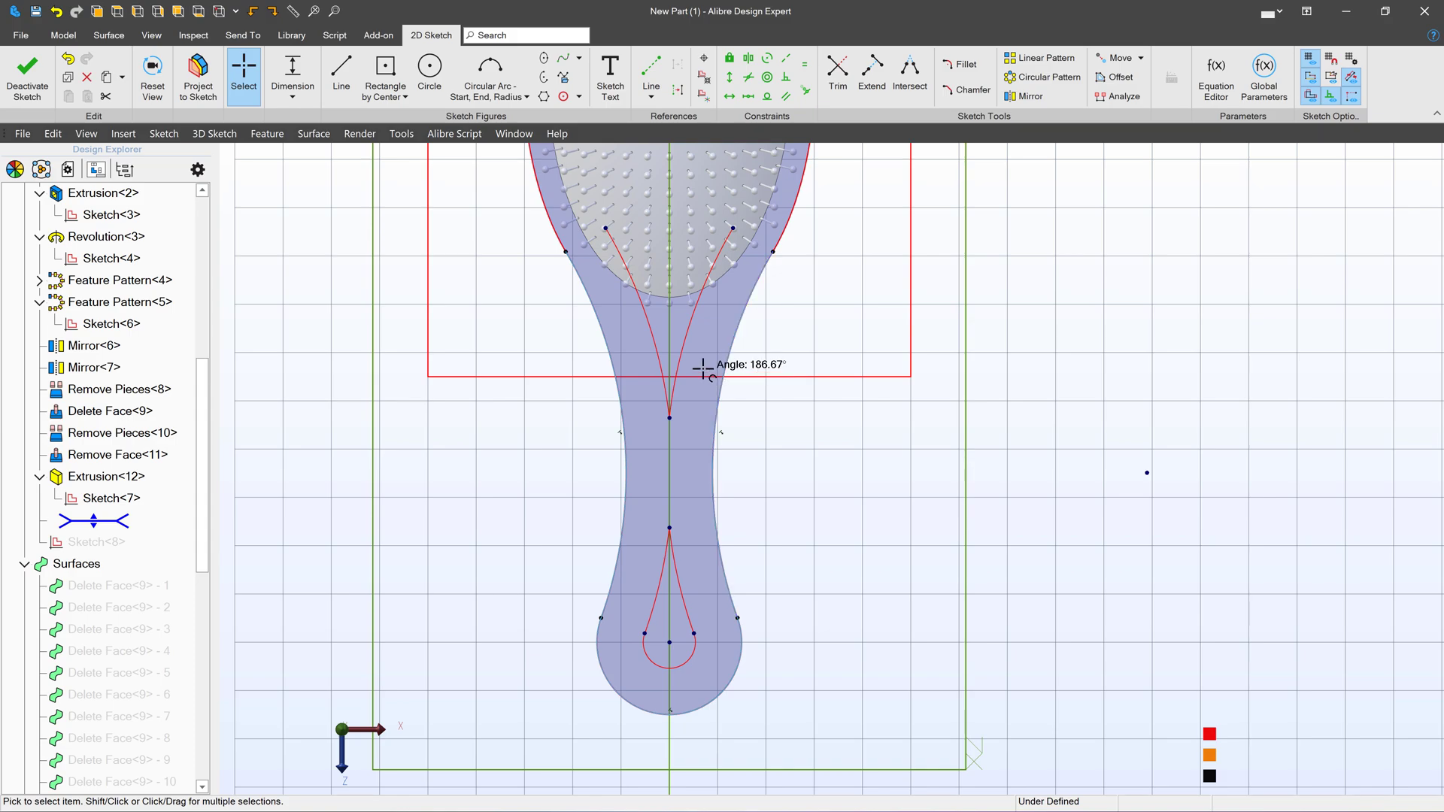
pyautogui.click(682, 346)
pyautogui.press('Delete')
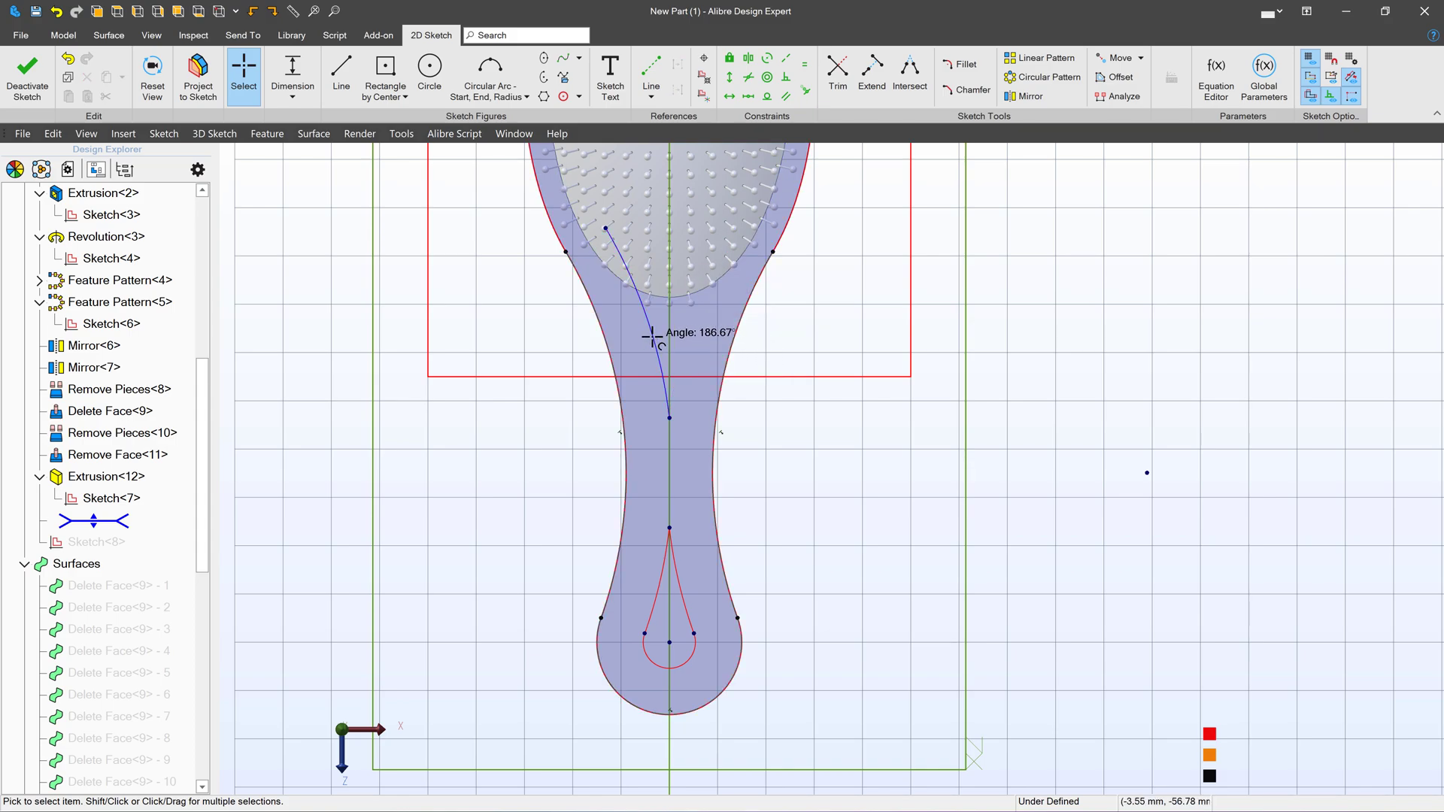
pyautogui.click(653, 336)
pyautogui.press('Delete')
# Make the offset side arc concentric with the neck edge and the small end arc concentric with the rounded handle end.
pyautogui.scroll(3, 608, 539)
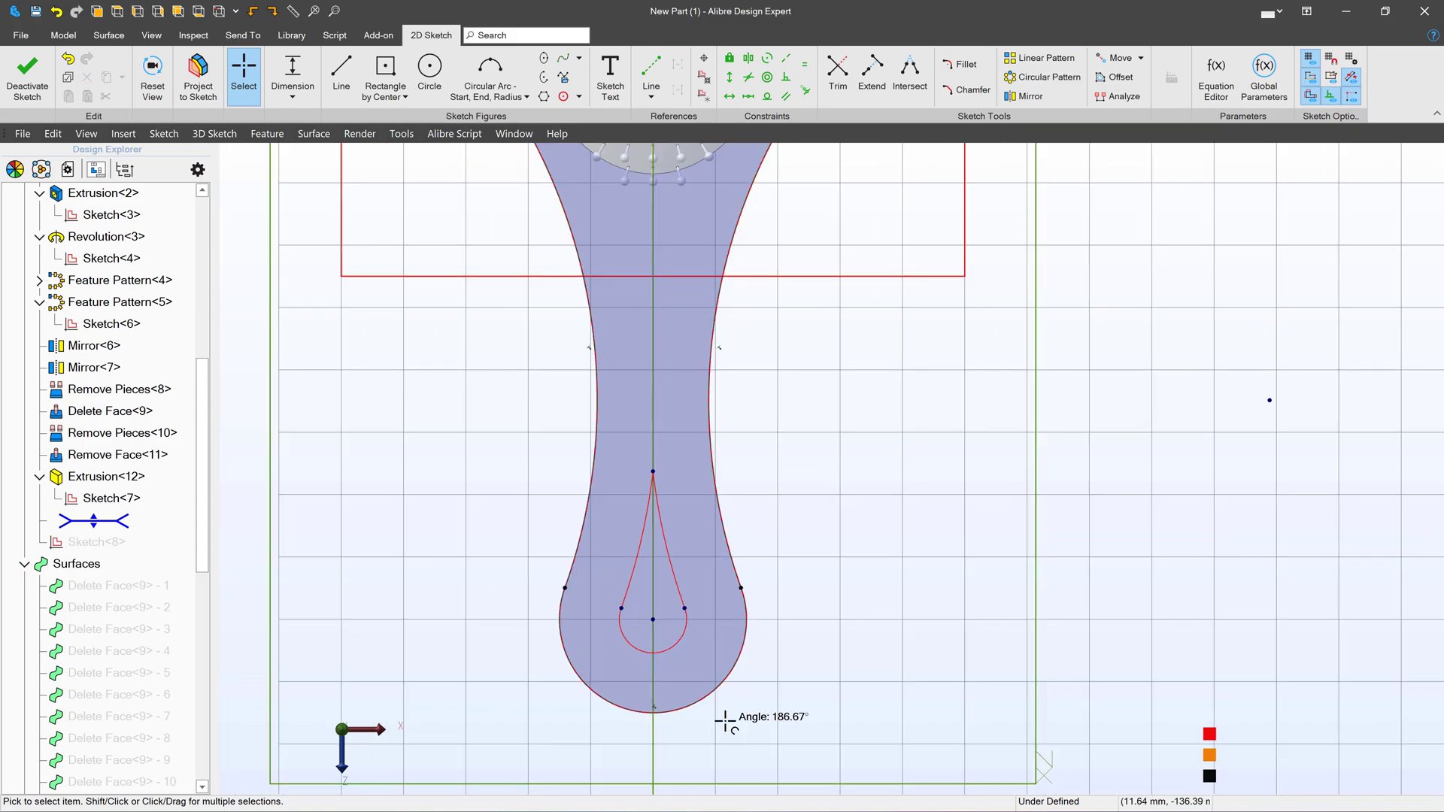
pyautogui.click(768, 77)
pyautogui.click(633, 526)
pyautogui.click(611, 601)
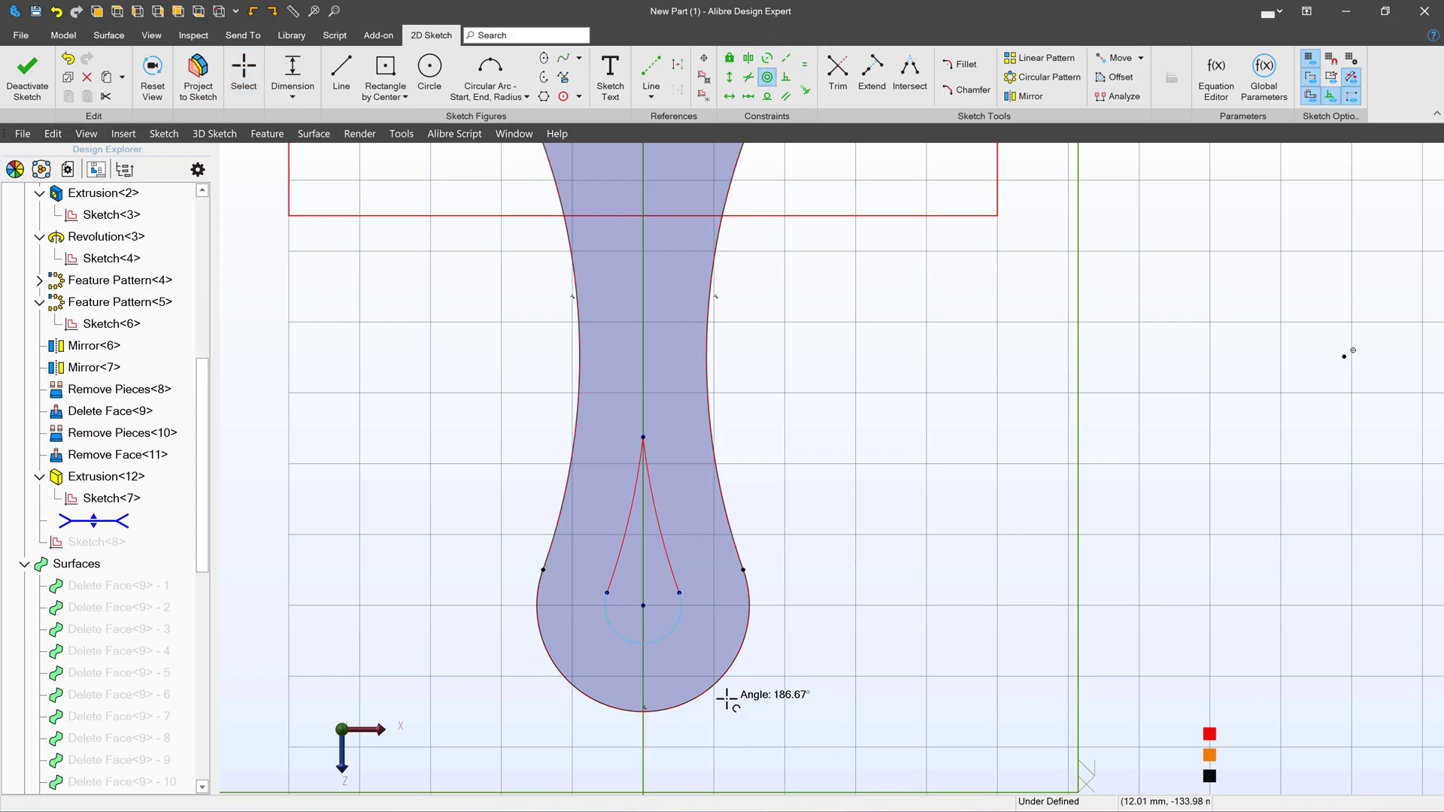
pyautogui.click(798, 708)
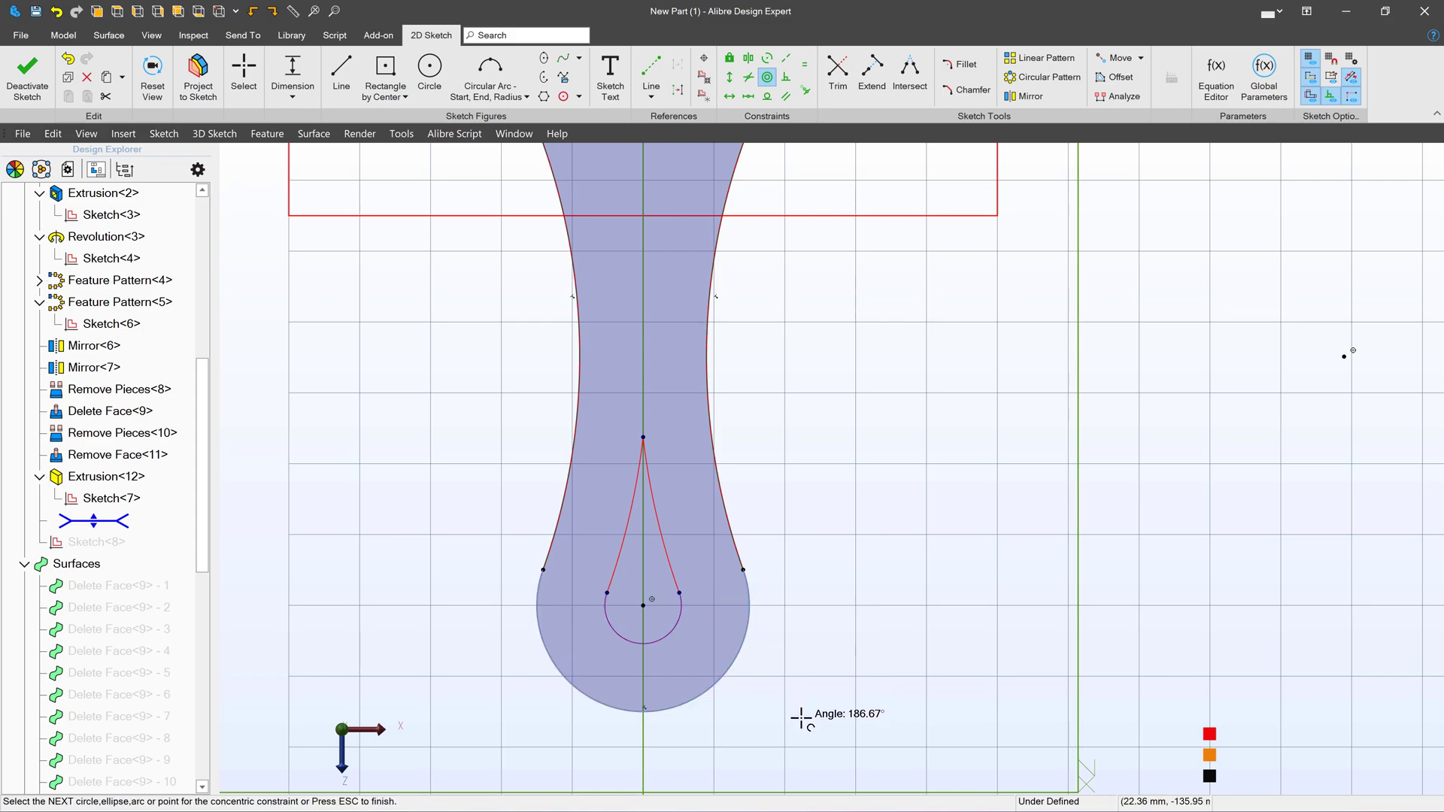
# Dimension the end arc and one side arc of the teardrop at 9.6 mm from the matching handle edges.
pyautogui.click(244, 73)
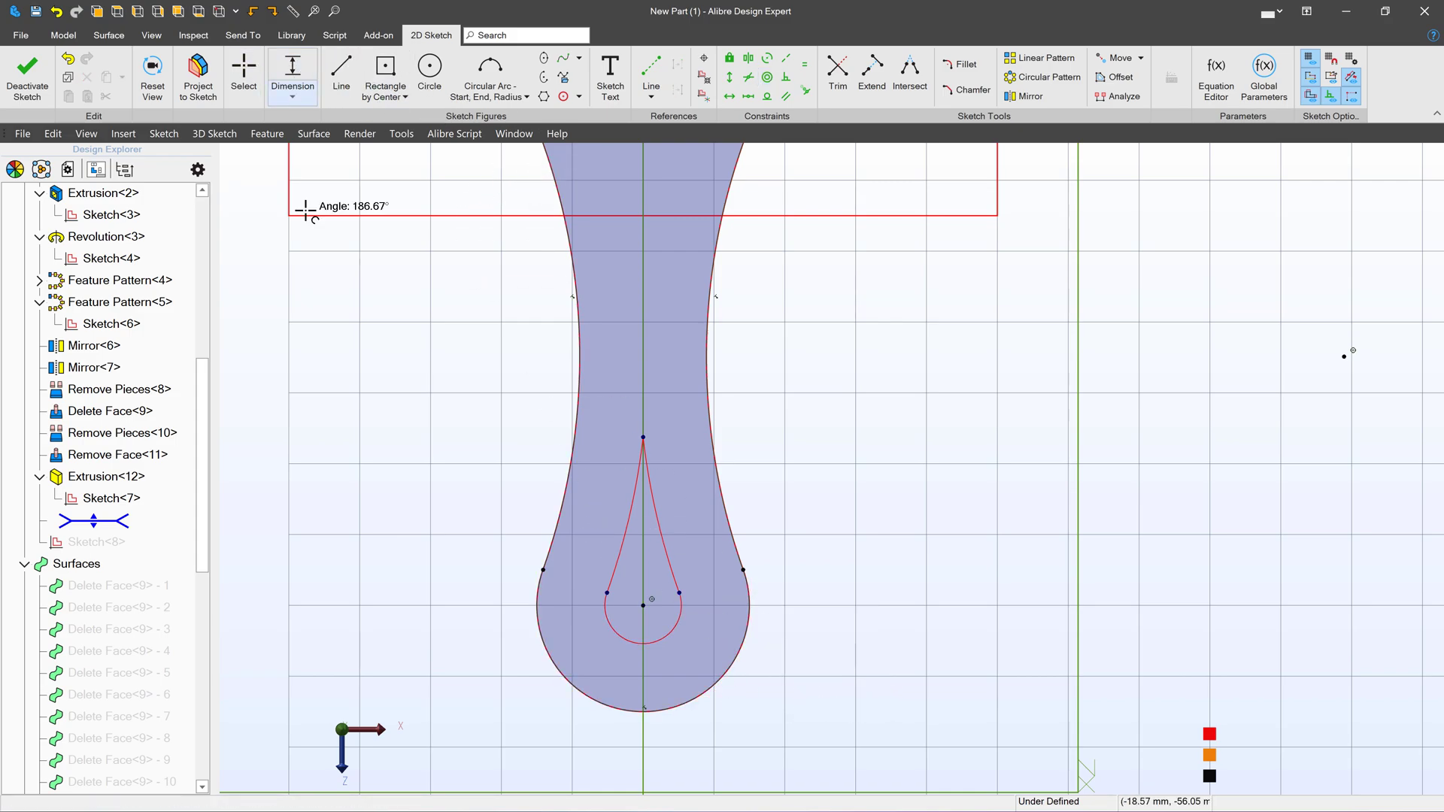
pyautogui.doubleClick(558, 692)
pyautogui.press('Return')
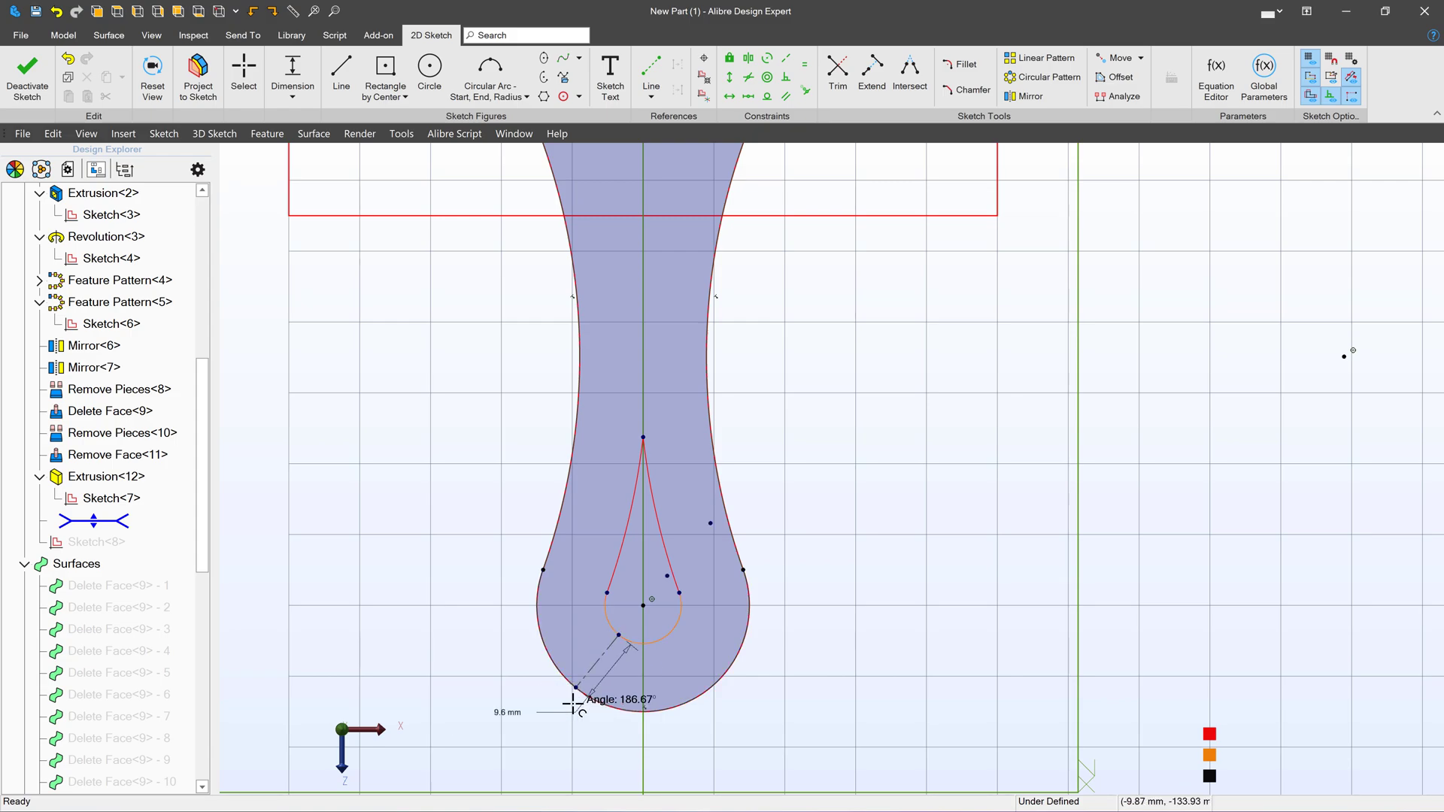
pyautogui.click(621, 534)
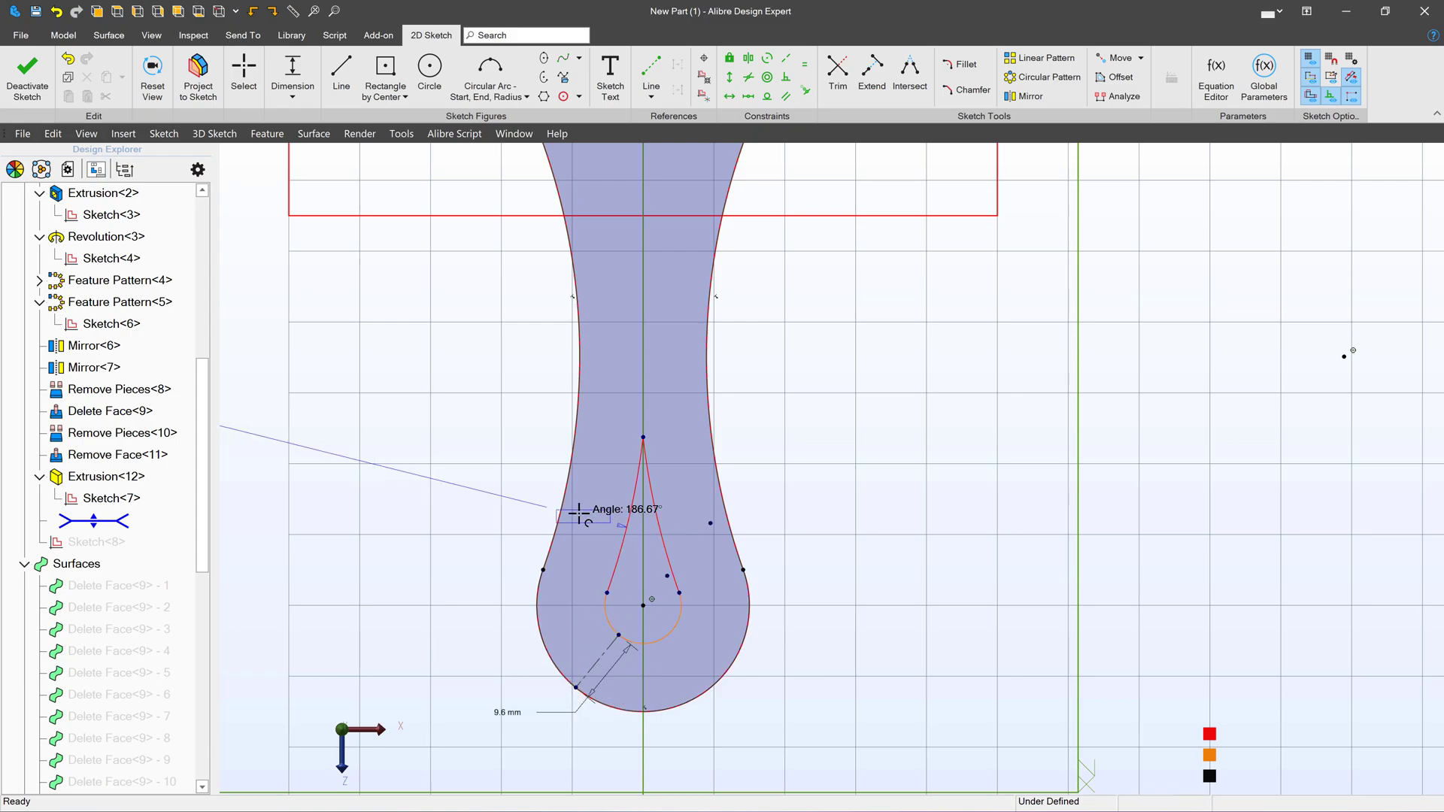
pyautogui.click(539, 494)
pyautogui.press('Return')
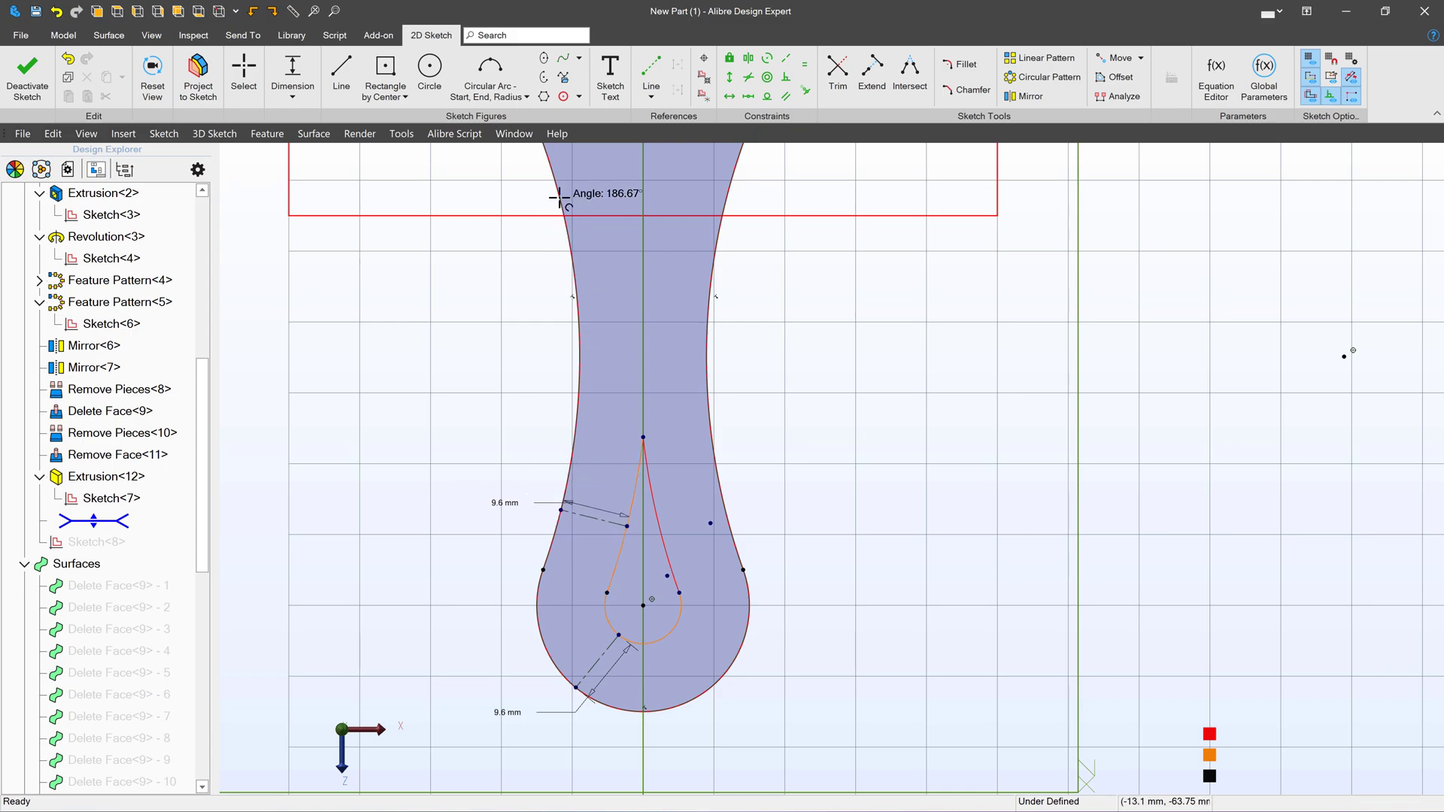
# Apply an equal size constraint between the teardrop's two side arcs.
pyautogui.click(805, 64)
pyautogui.click(624, 498)
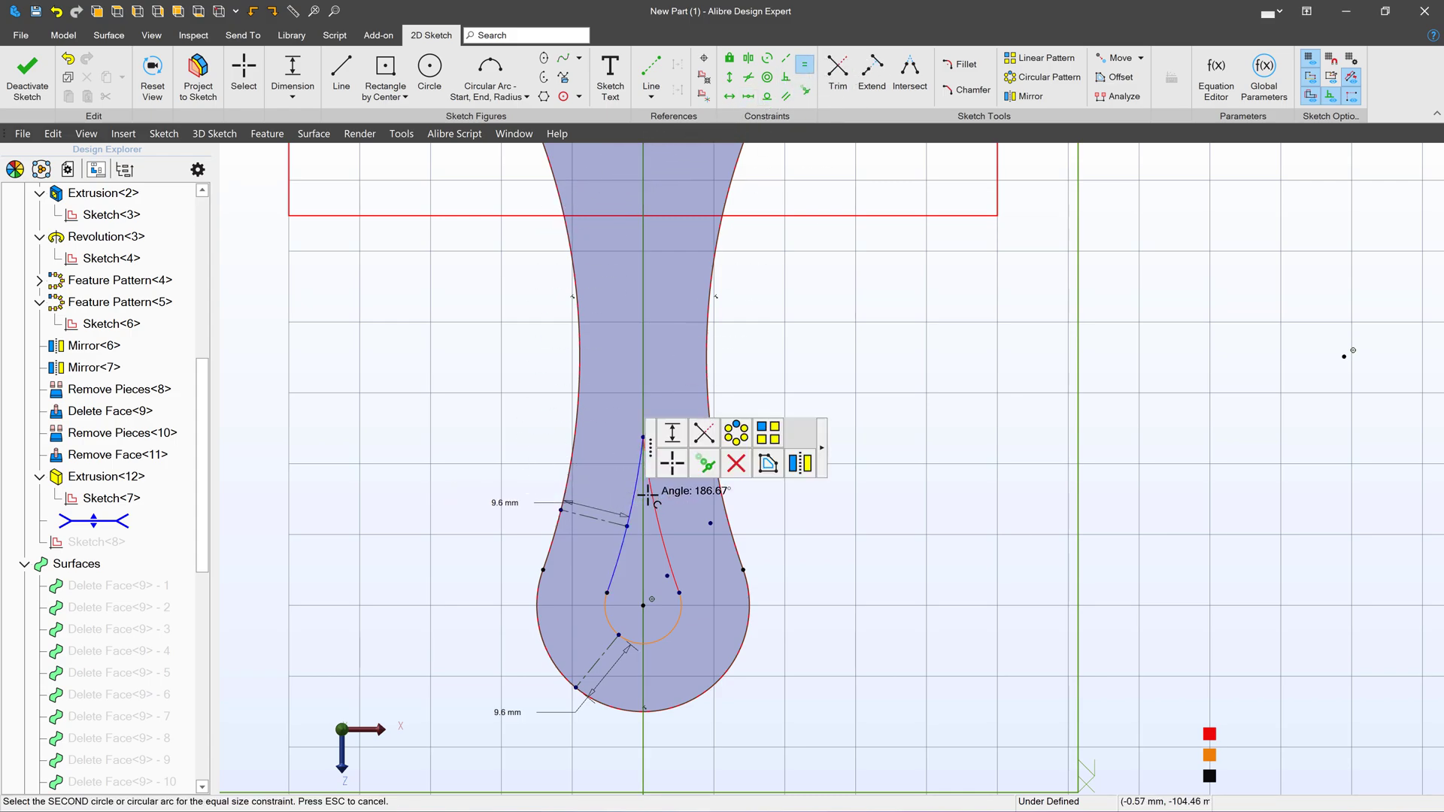
pyautogui.click(659, 502)
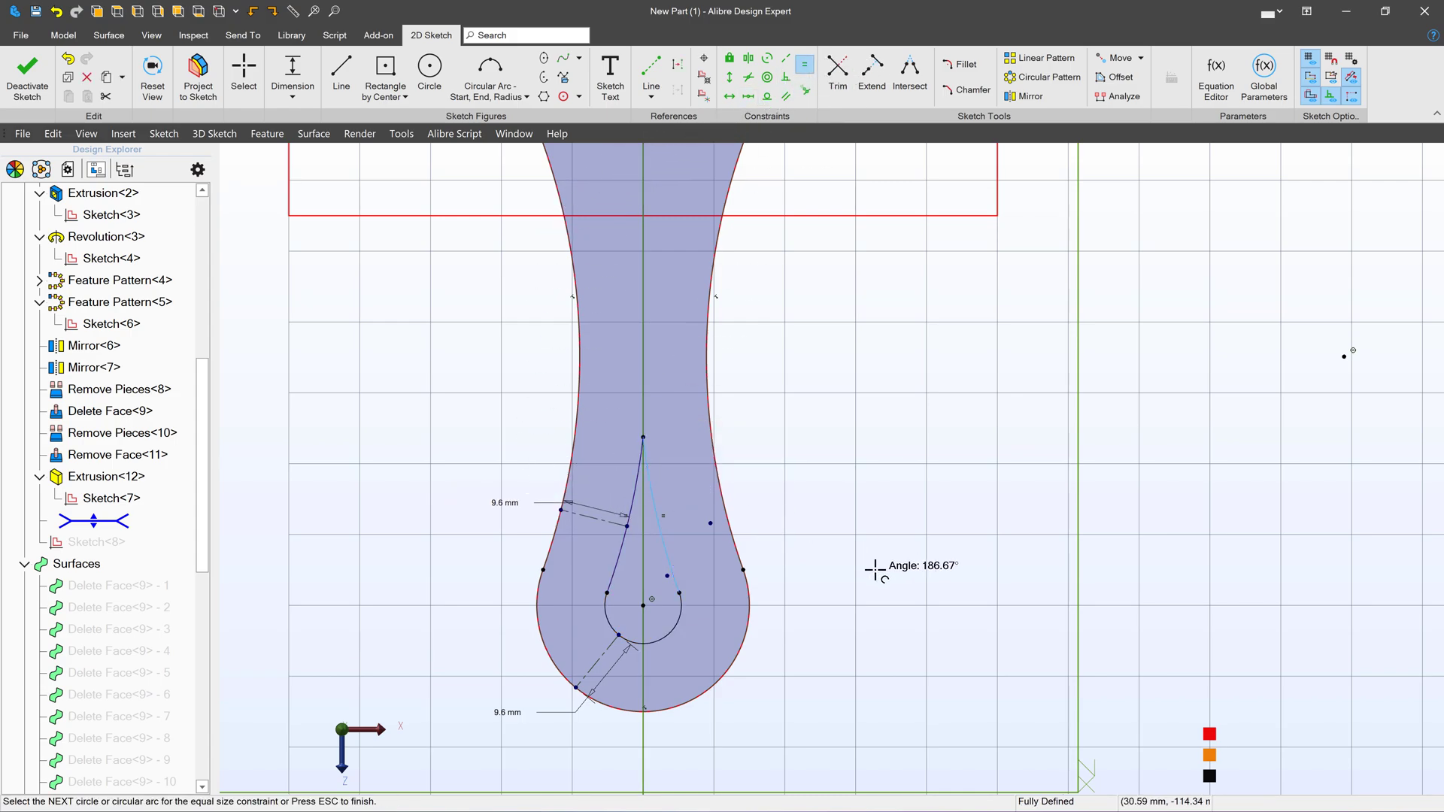
# Finish the sketch and extrude-cut the teardrop profile to a 10 mm depth through the handle in the reversed direction.
pyautogui.click(28, 75)
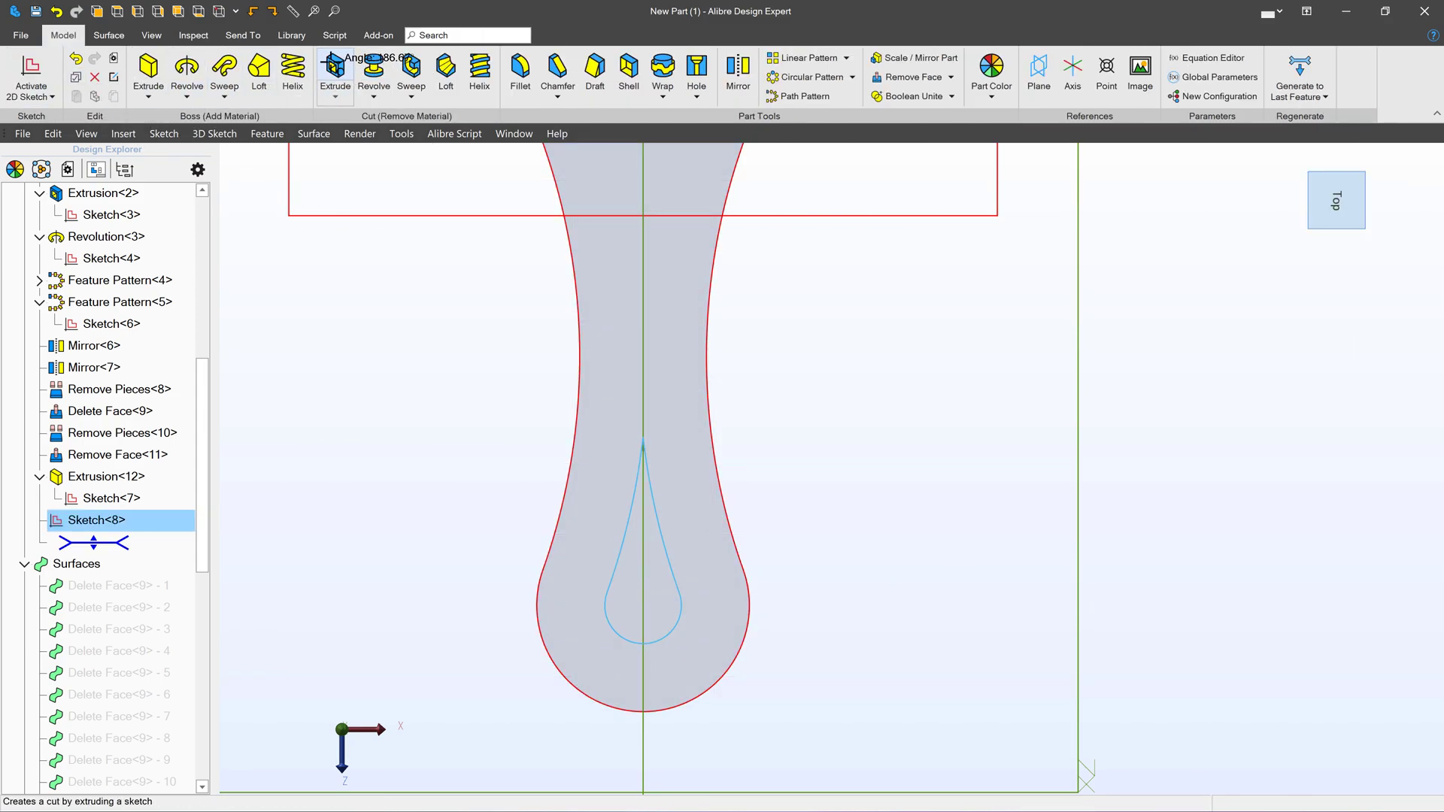
pyautogui.click(335, 66)
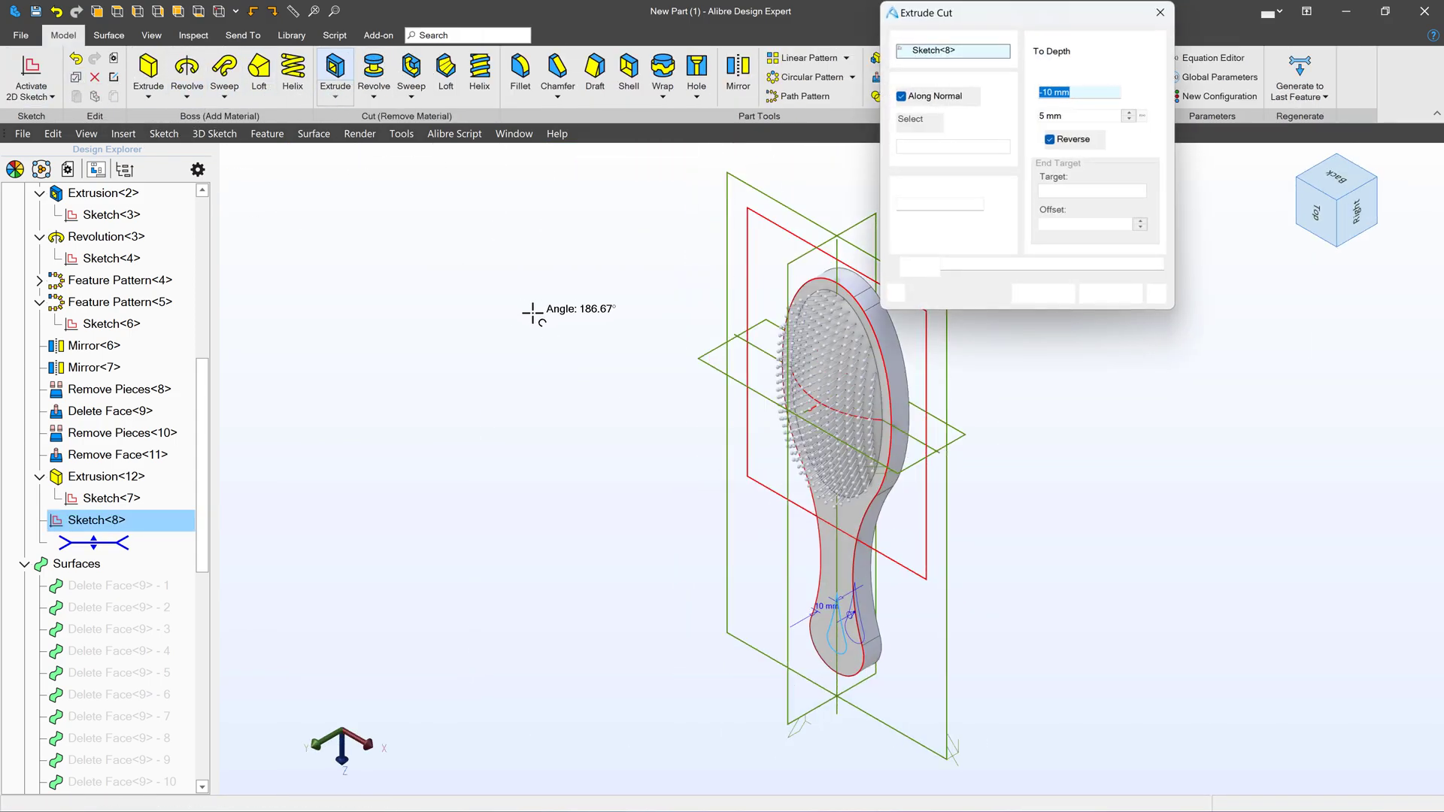
pyautogui.click(1048, 293)
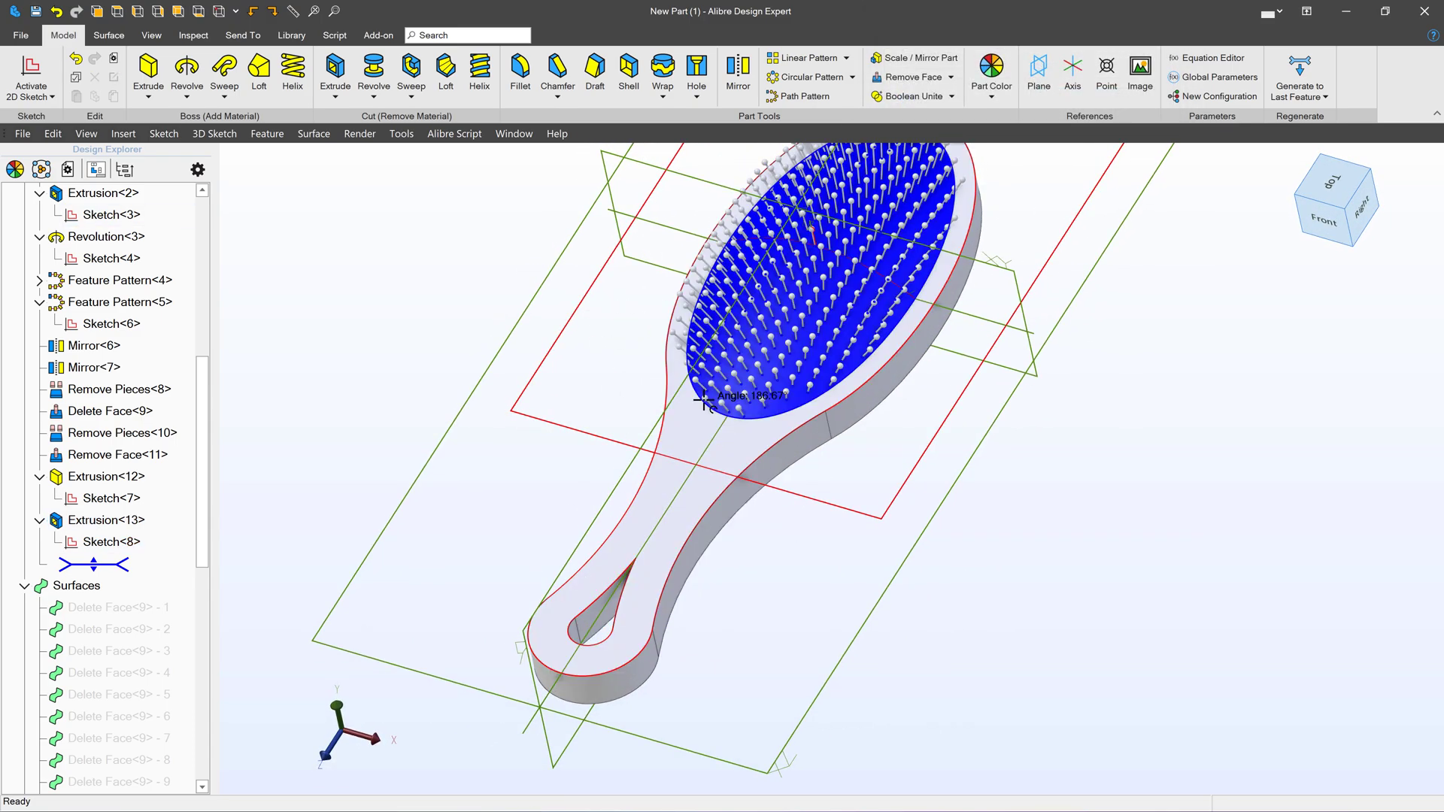
# Fillet the bristle-side and back outer perimeter edges of the brush body with a 5 mm constant radius and tangent propagation.
pyautogui.click(520, 71)
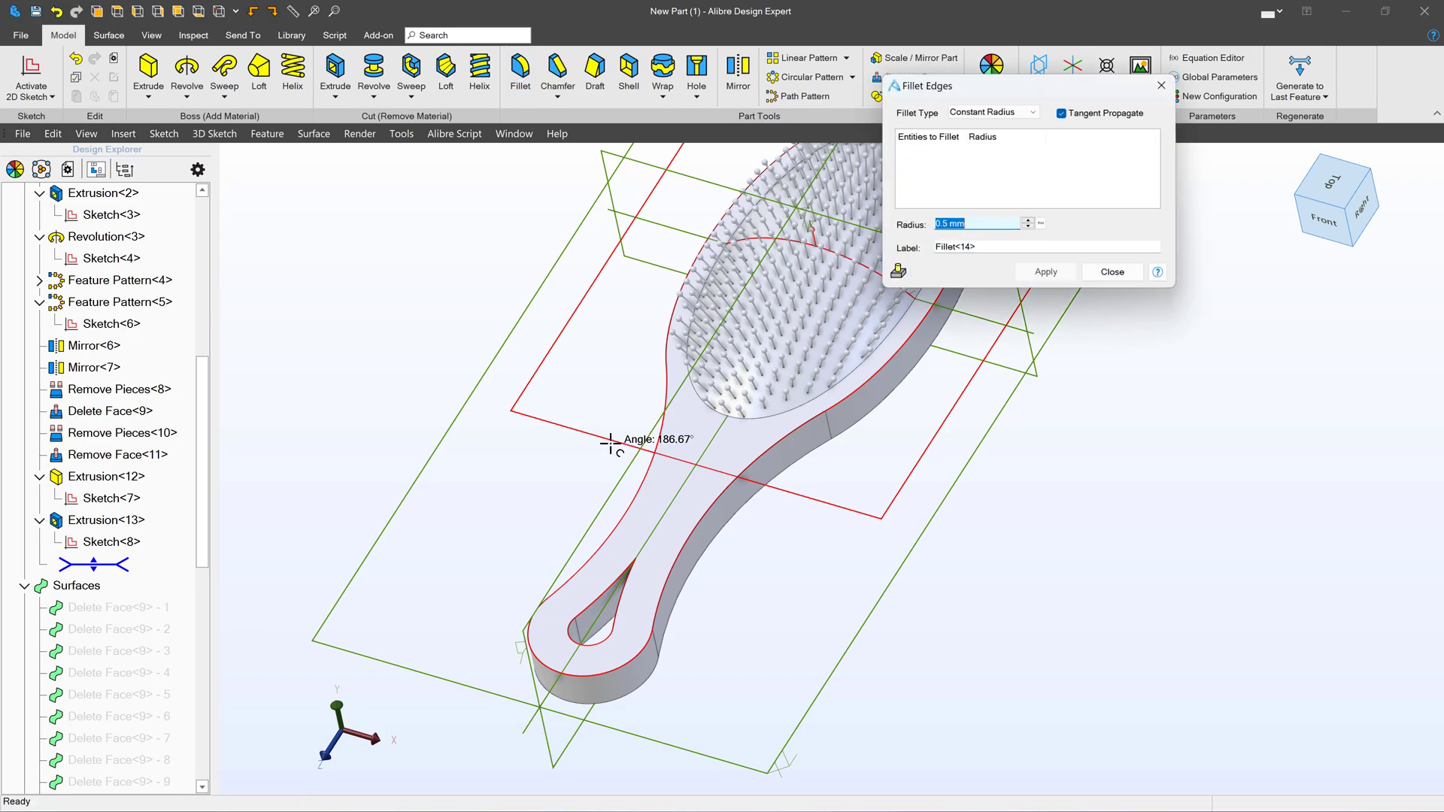
pyautogui.click(711, 501)
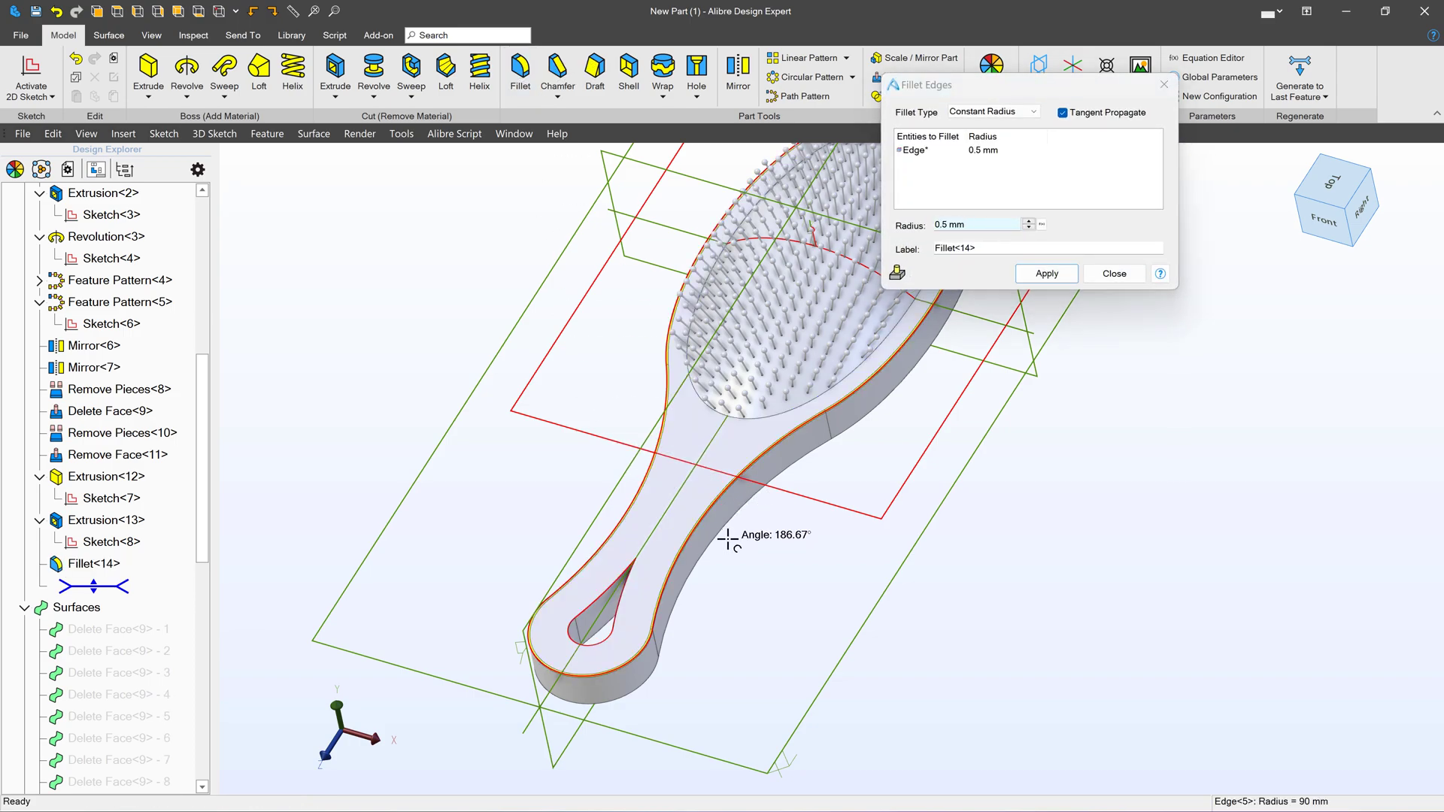
pyautogui.click(980, 225)
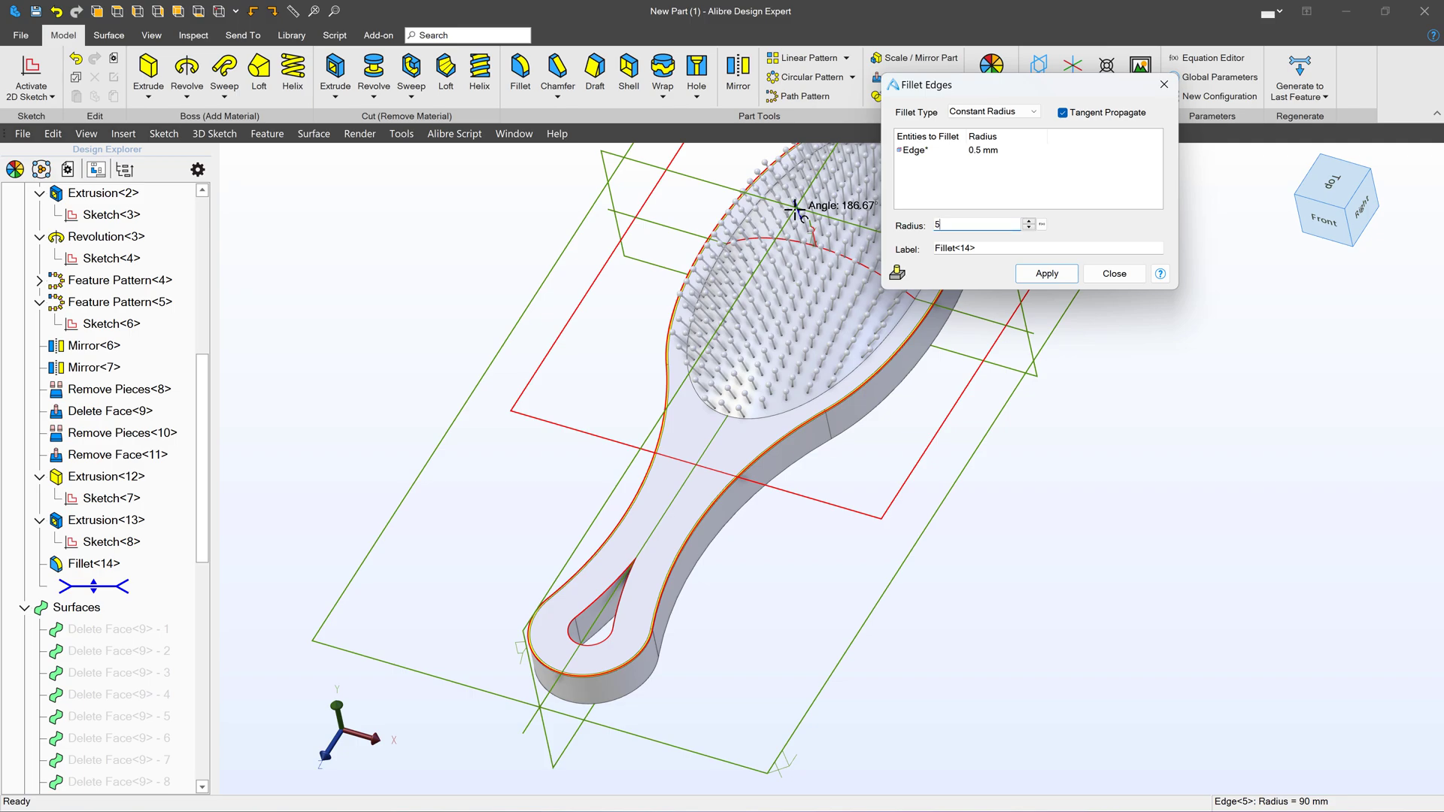
pyautogui.press('Return')
pyautogui.click(720, 521)
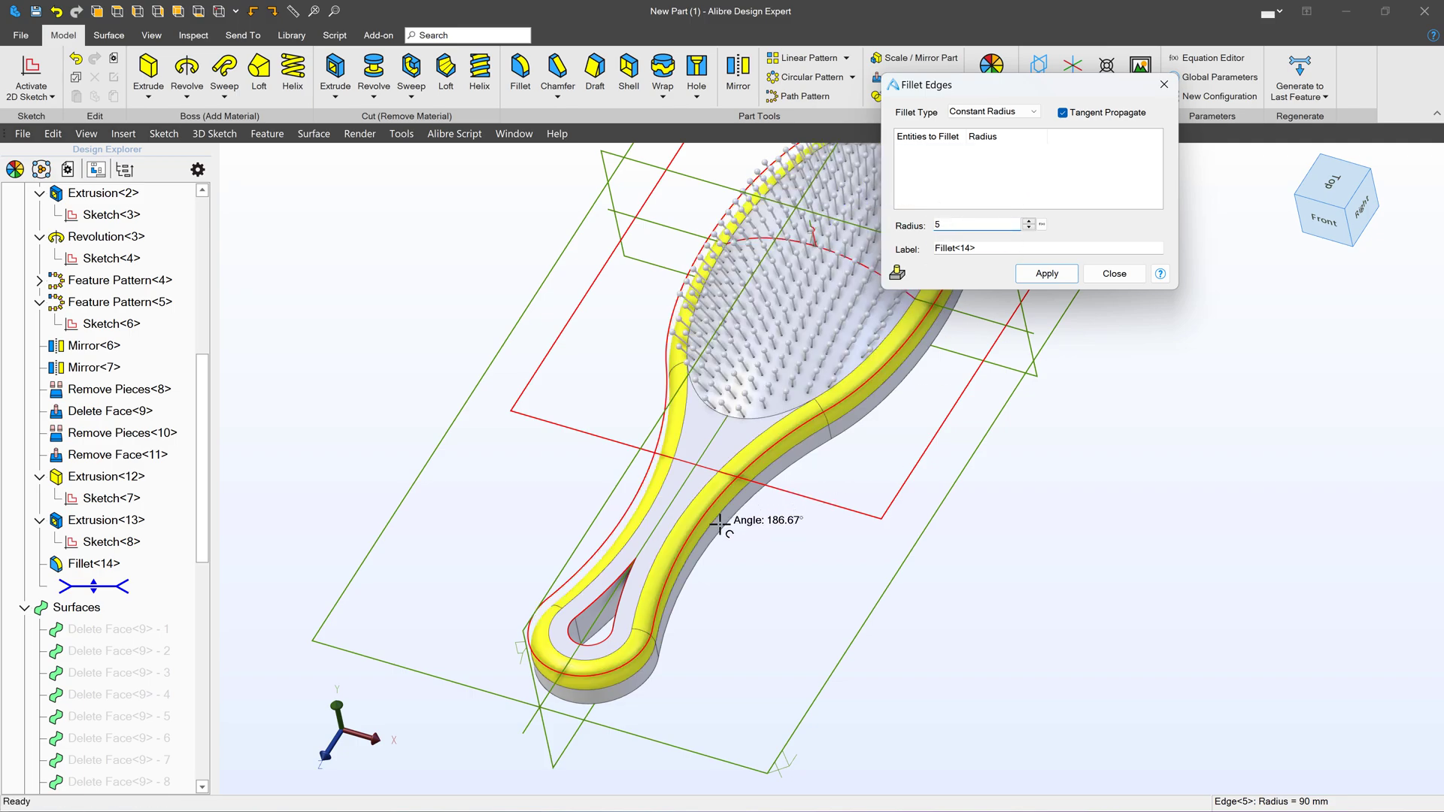
pyautogui.click(722, 525)
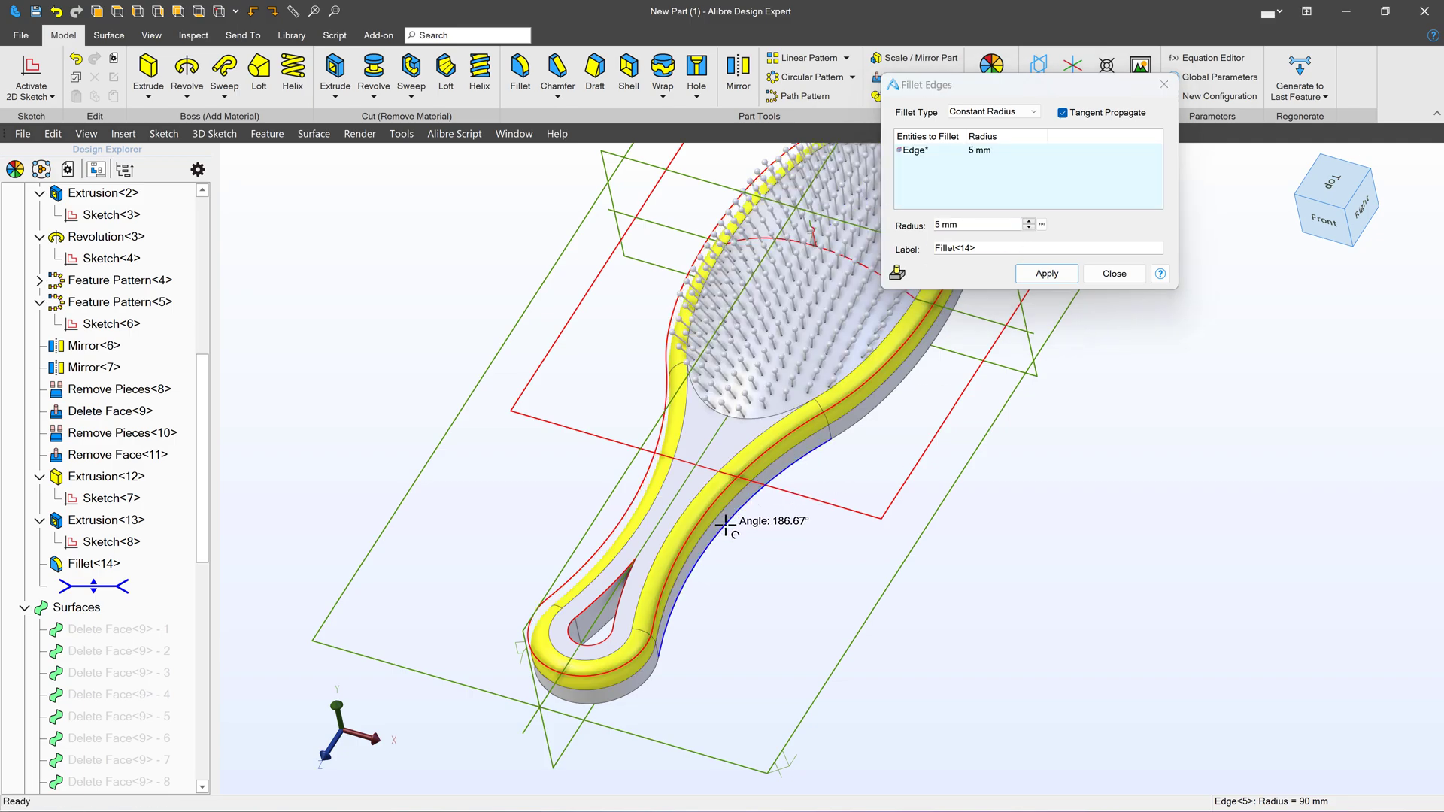
pyautogui.click(836, 564)
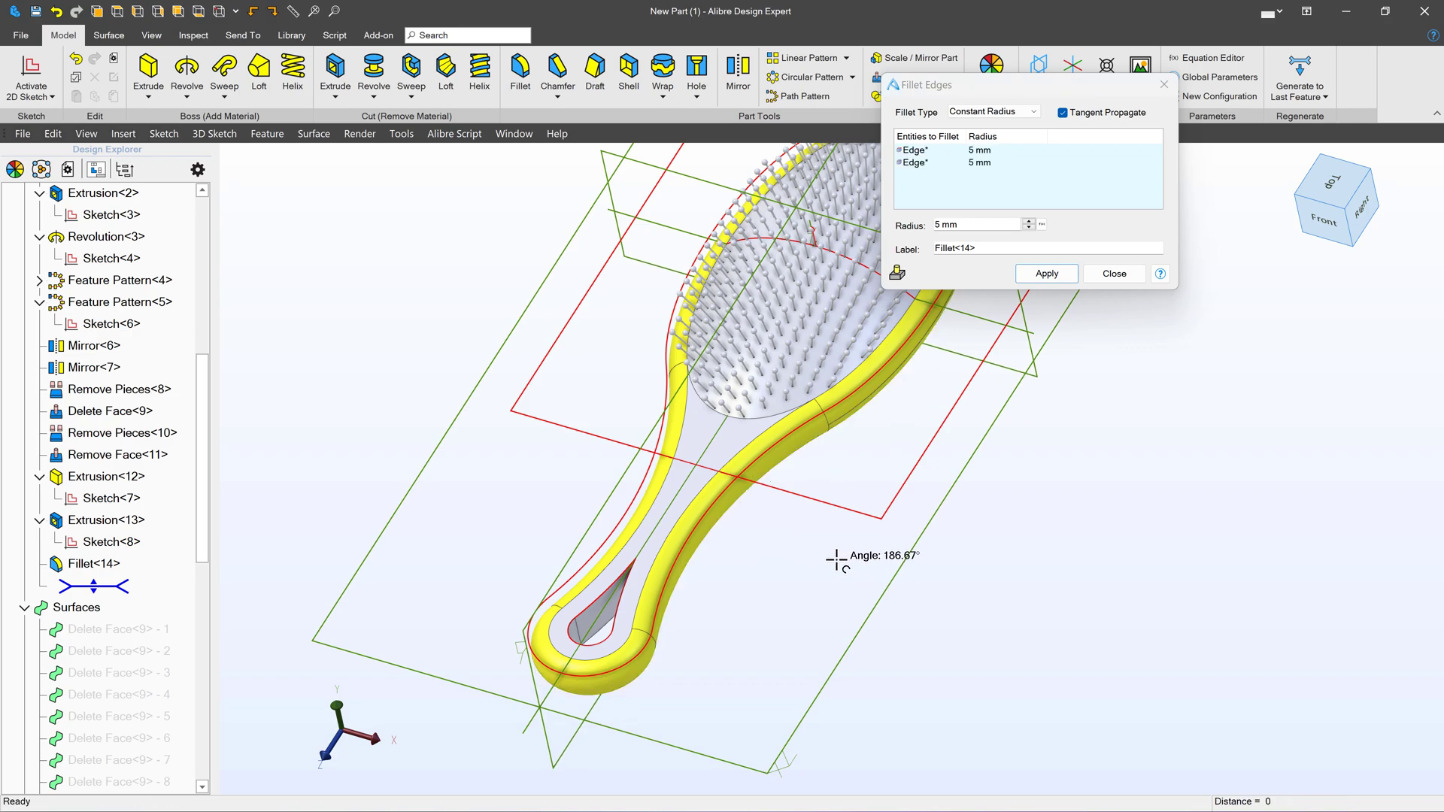
pyautogui.click(1044, 273)
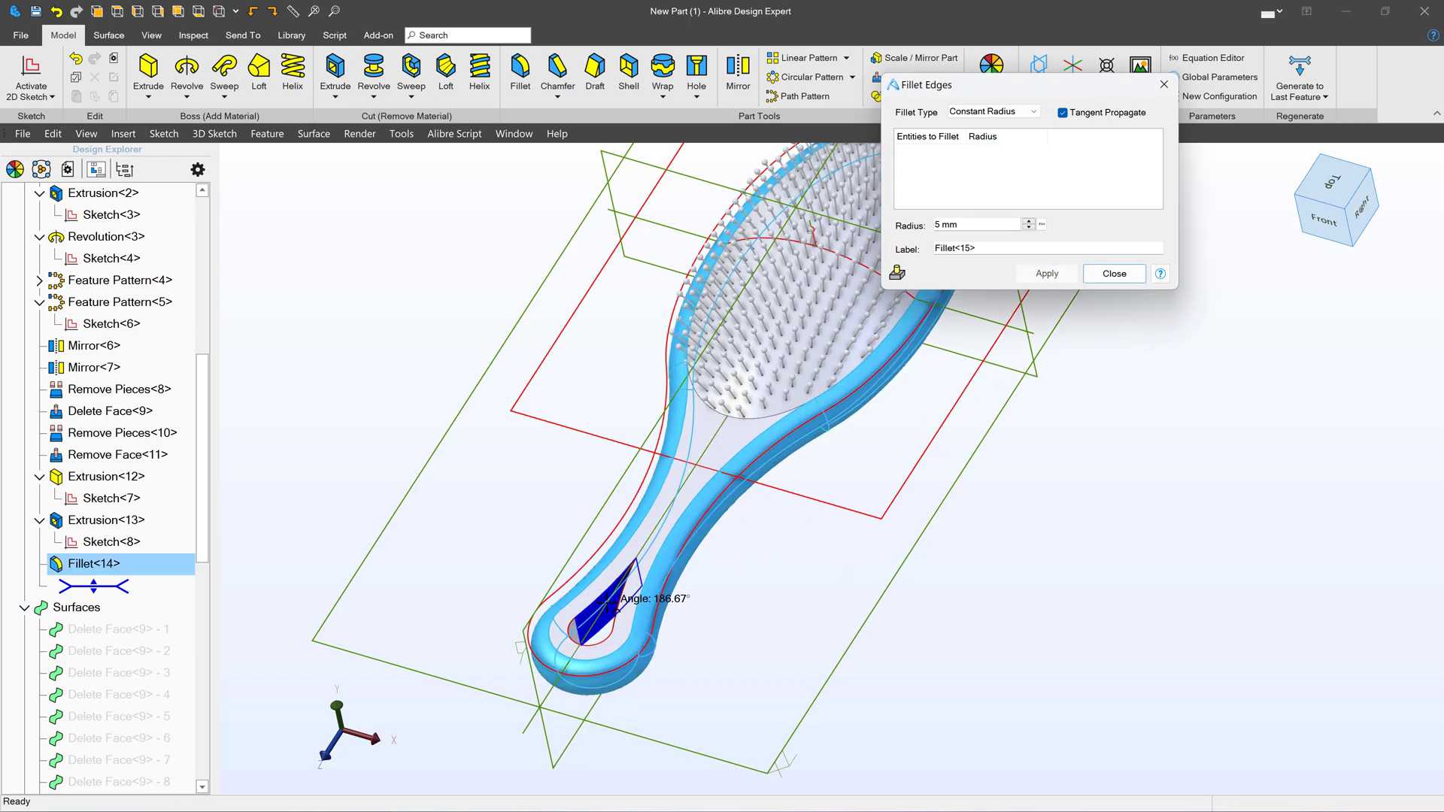
# Fillet the sharp corner edge at the tip of the teardrop hole with a 2 mm radius.
pyautogui.scroll(10, 608, 602)
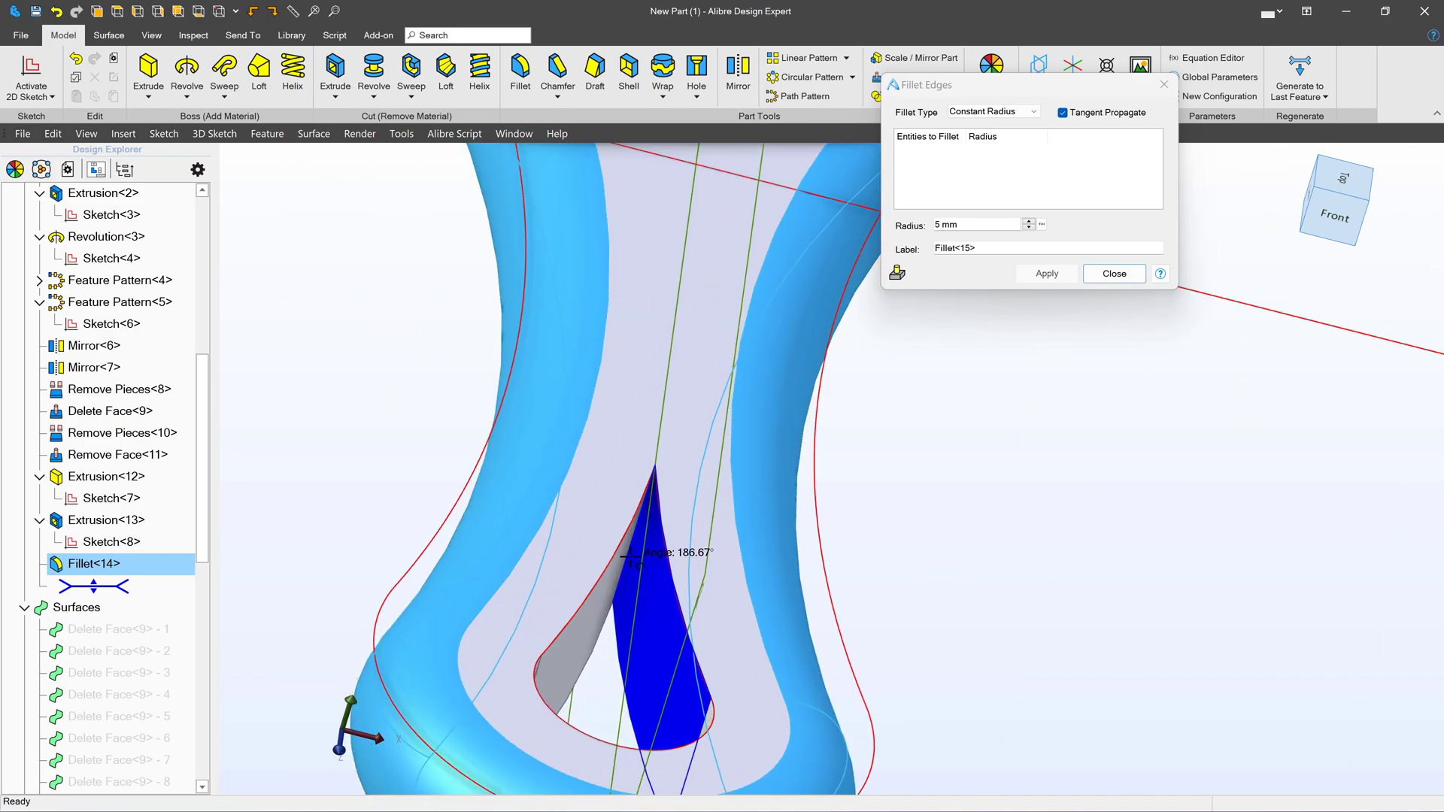
pyautogui.click(632, 549)
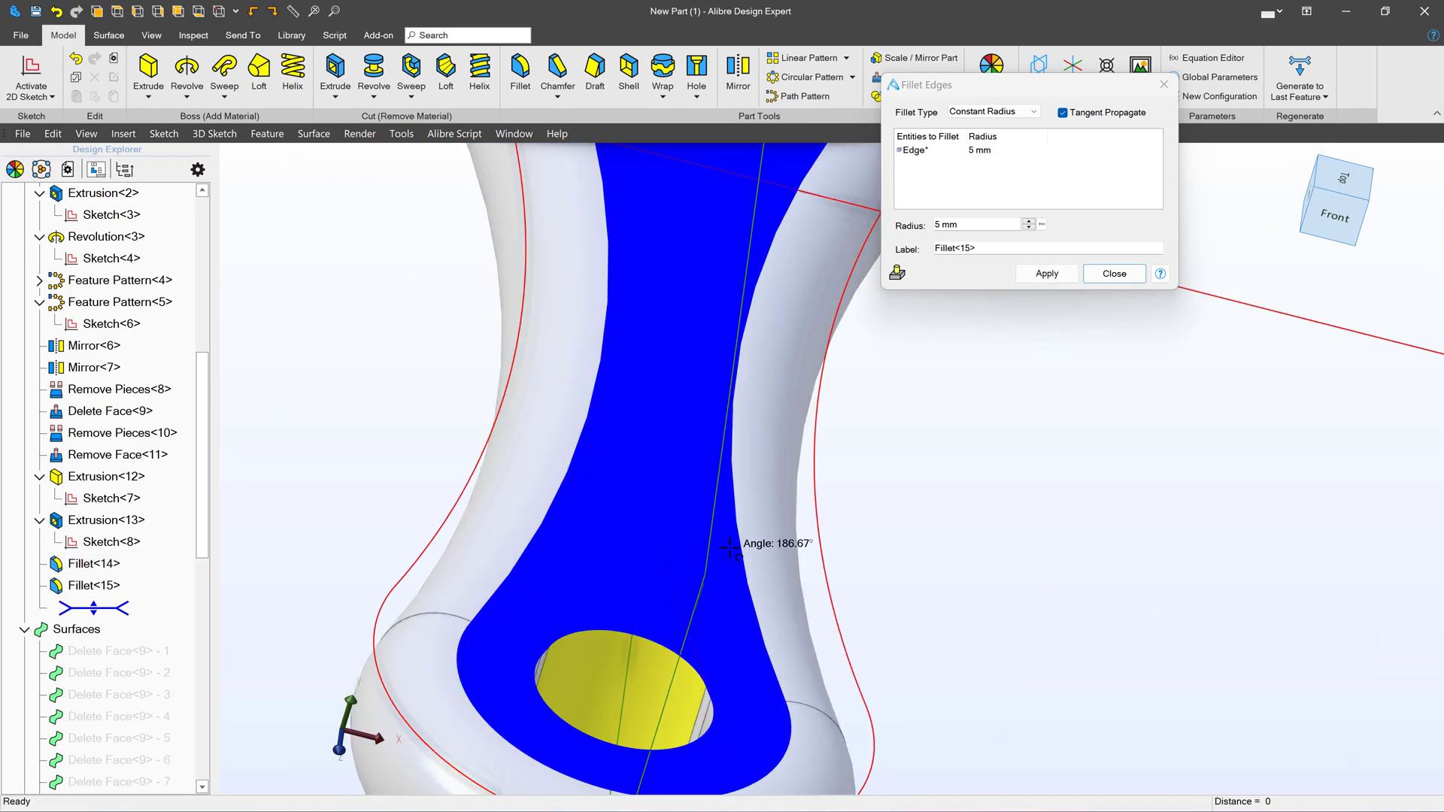
pyautogui.click(982, 223)
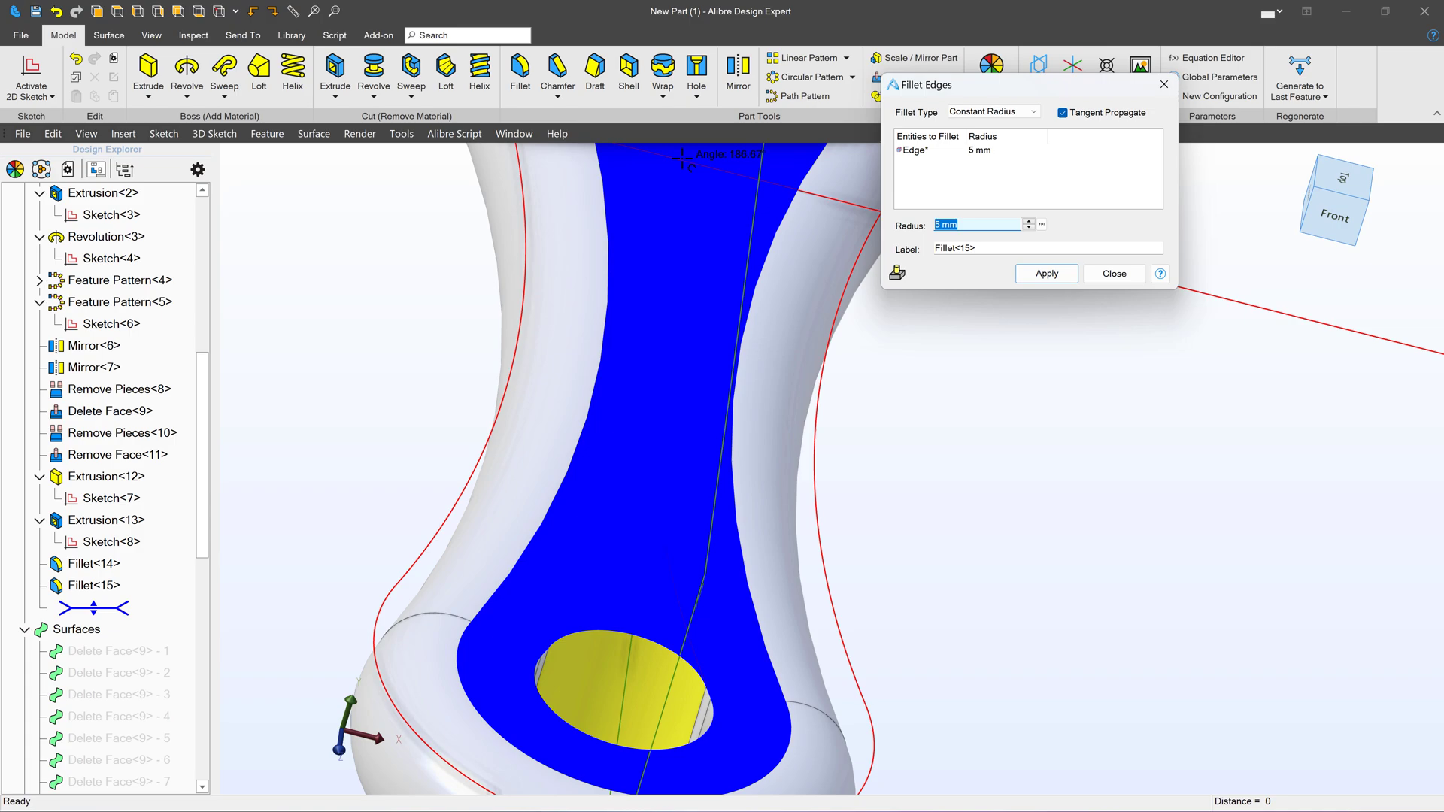
pyautogui.write('2')
pyautogui.click(1045, 189)
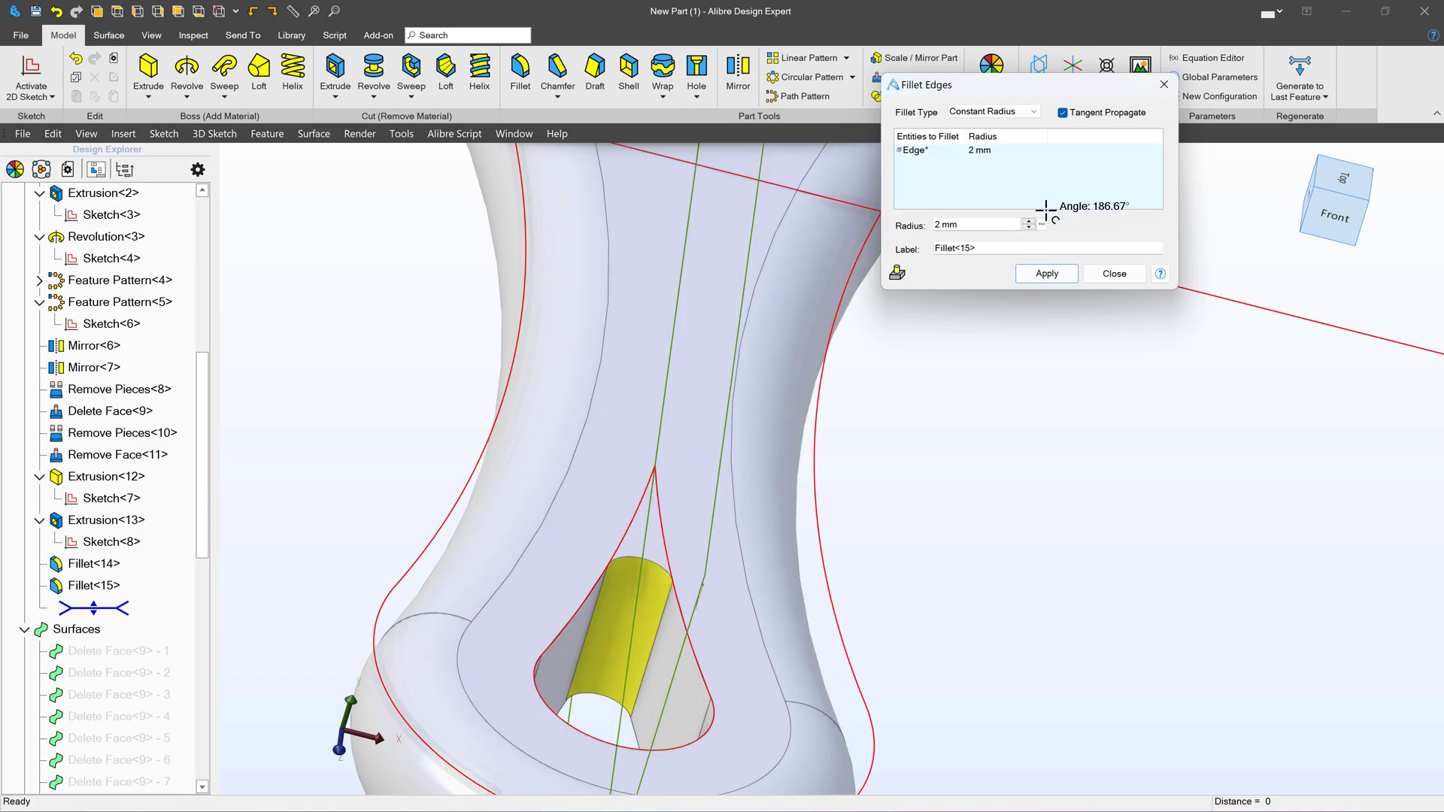
pyautogui.click(1042, 274)
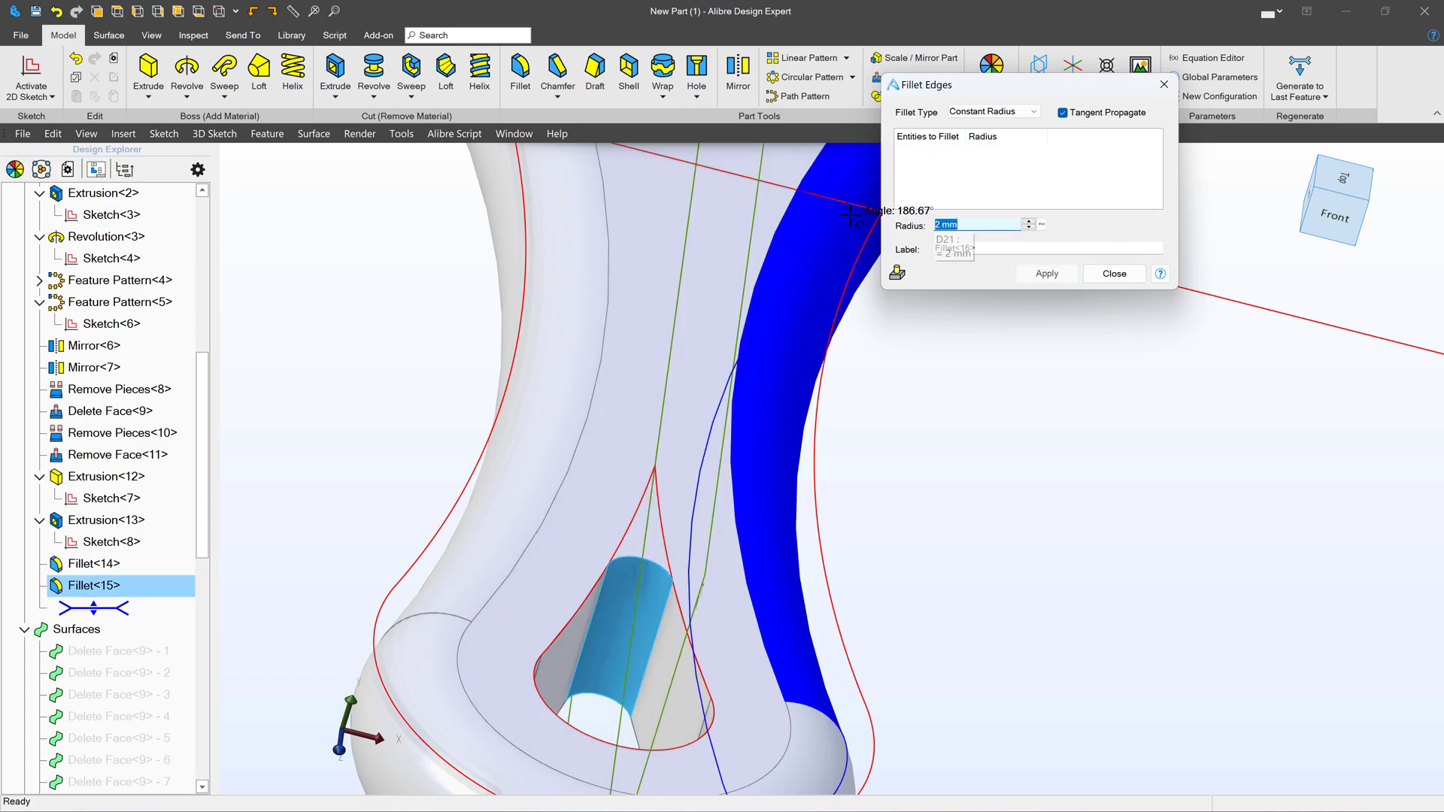
# Fillet the rim edges on both sides of the teardrop hole with a 2 mm radius and finish the Fillet command.
pyautogui.click(654, 564)
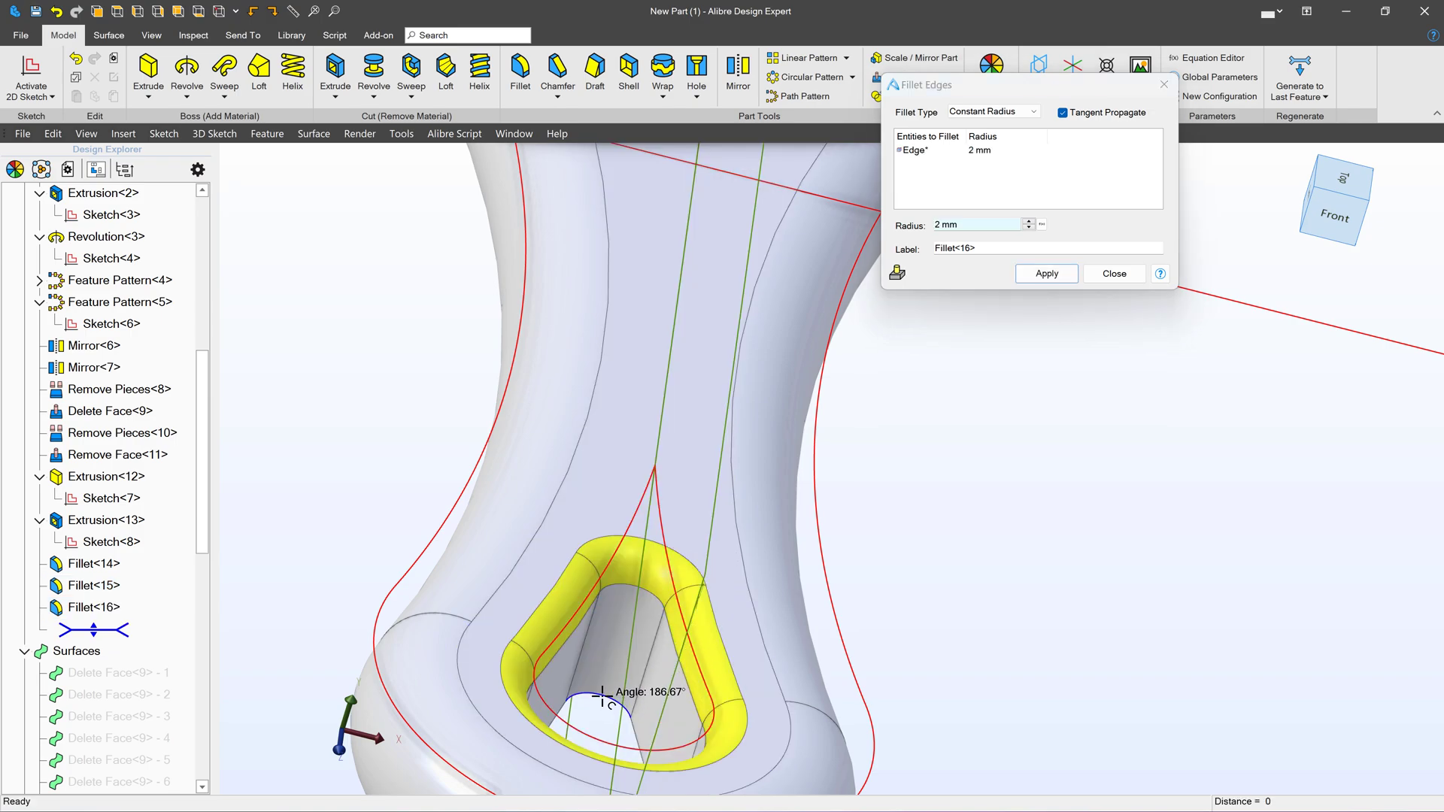
pyautogui.click(1044, 274)
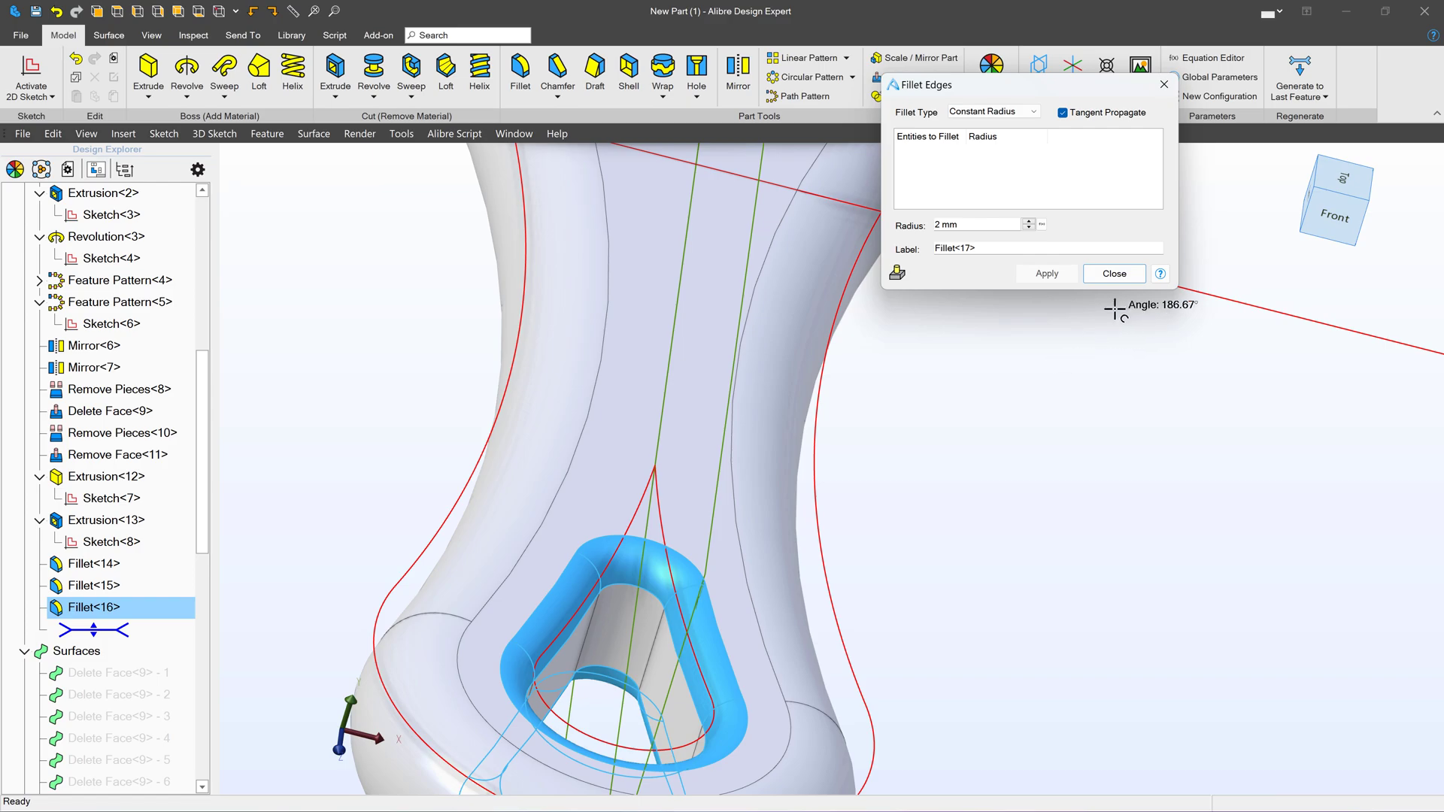
pyautogui.click(1131, 274)
# Set the whole part's color to a light cyan with hue 125 and saturation 211, raising its luminance.
pyautogui.moveTo(939, 492); pyautogui.dragTo(935, 497, button='middle')
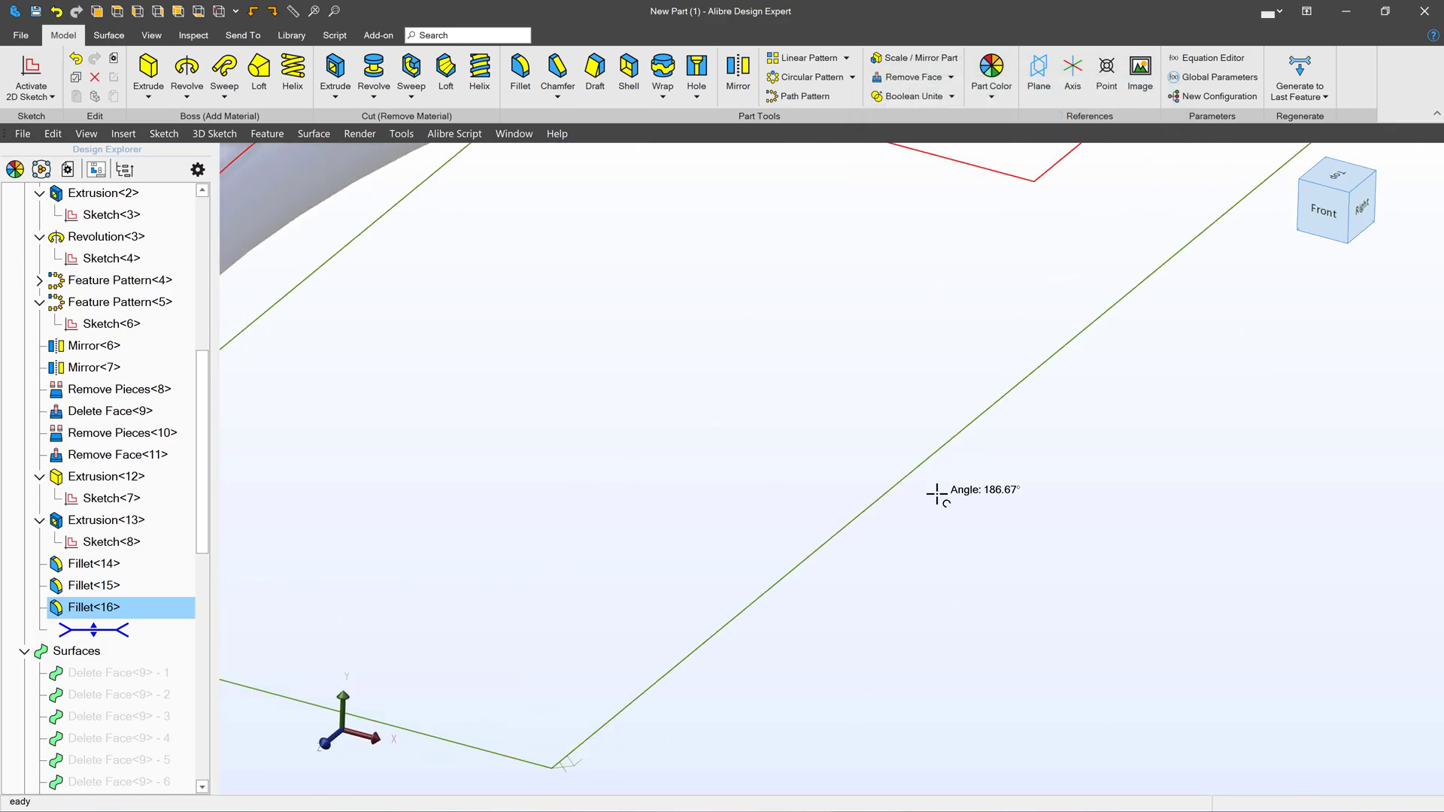
pyautogui.scroll(-5, 939, 498)
pyautogui.moveTo(912, 328); pyautogui.dragTo(899, 349, button='middle')
pyautogui.scroll(-2, 900, 349)
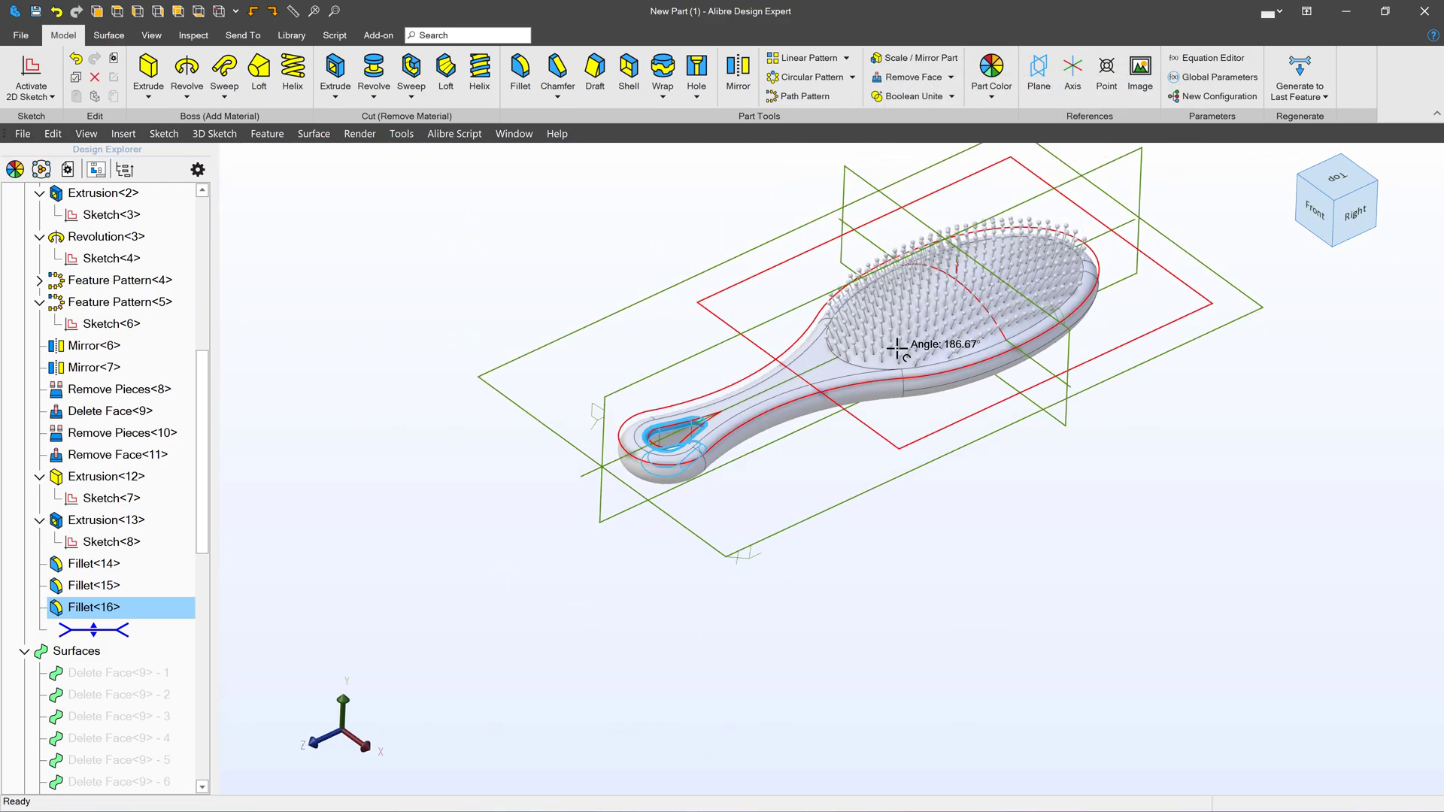
pyautogui.scroll(4, 964, 252)
pyautogui.click(819, 652)
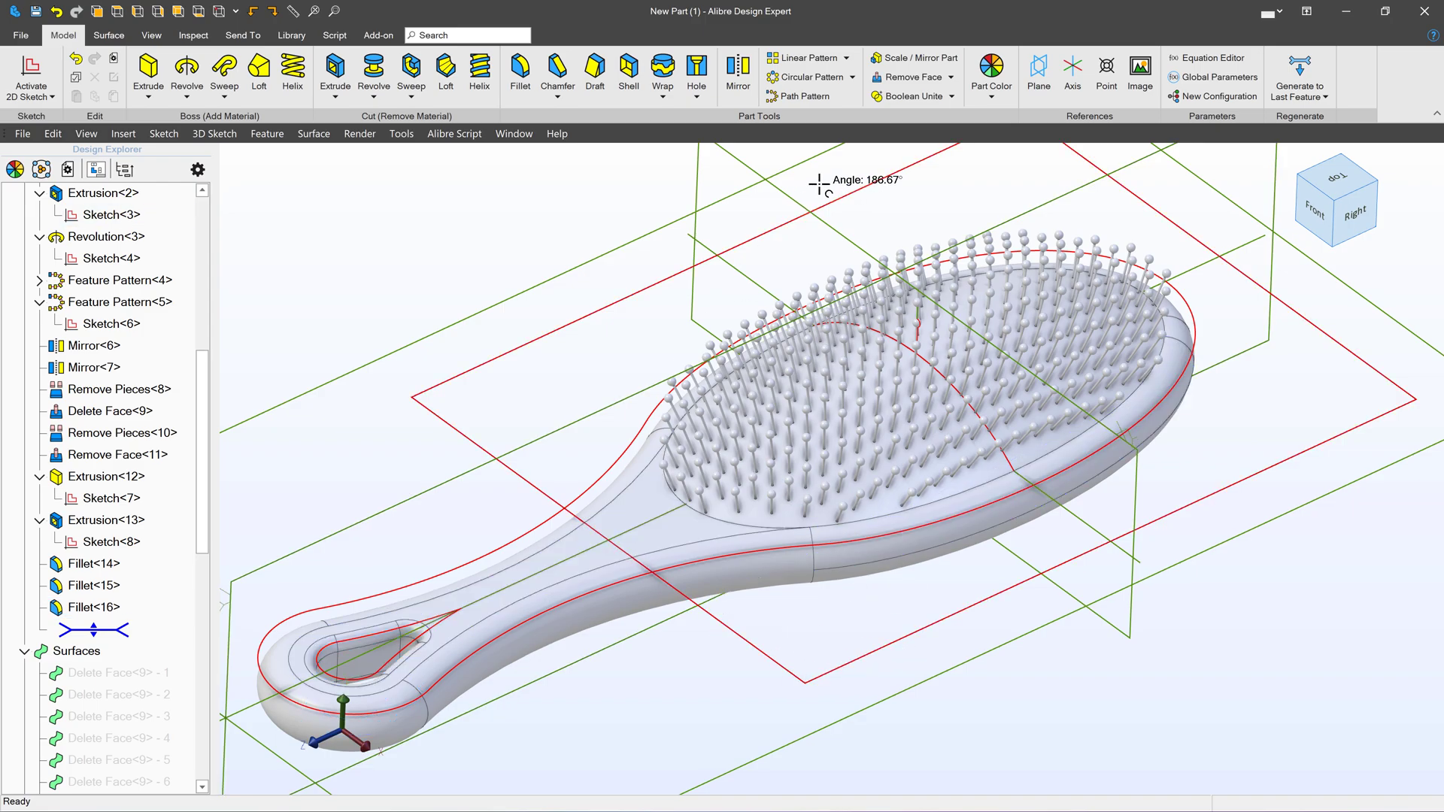
pyautogui.click(991, 94)
pyautogui.click(1003, 123)
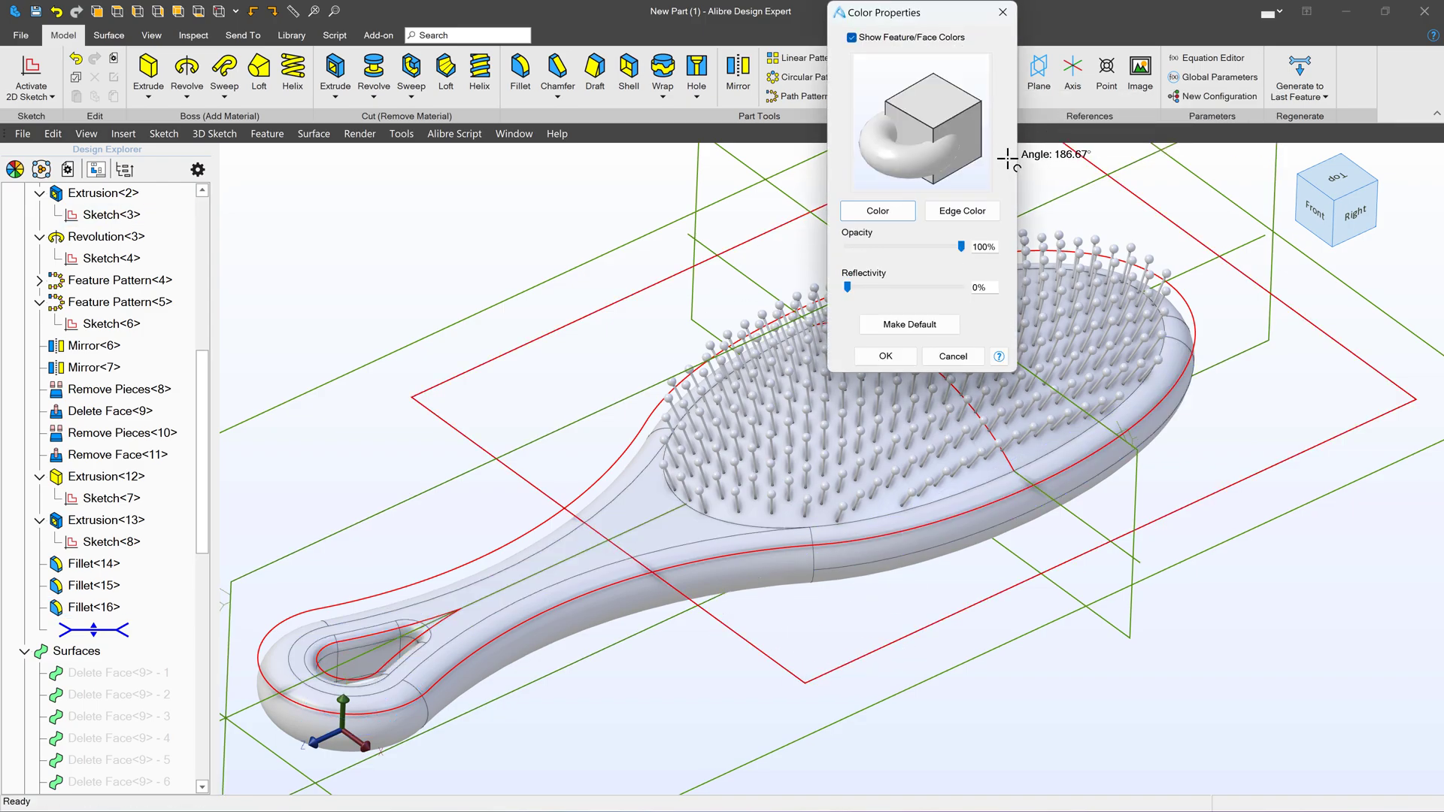
pyautogui.click(878, 213)
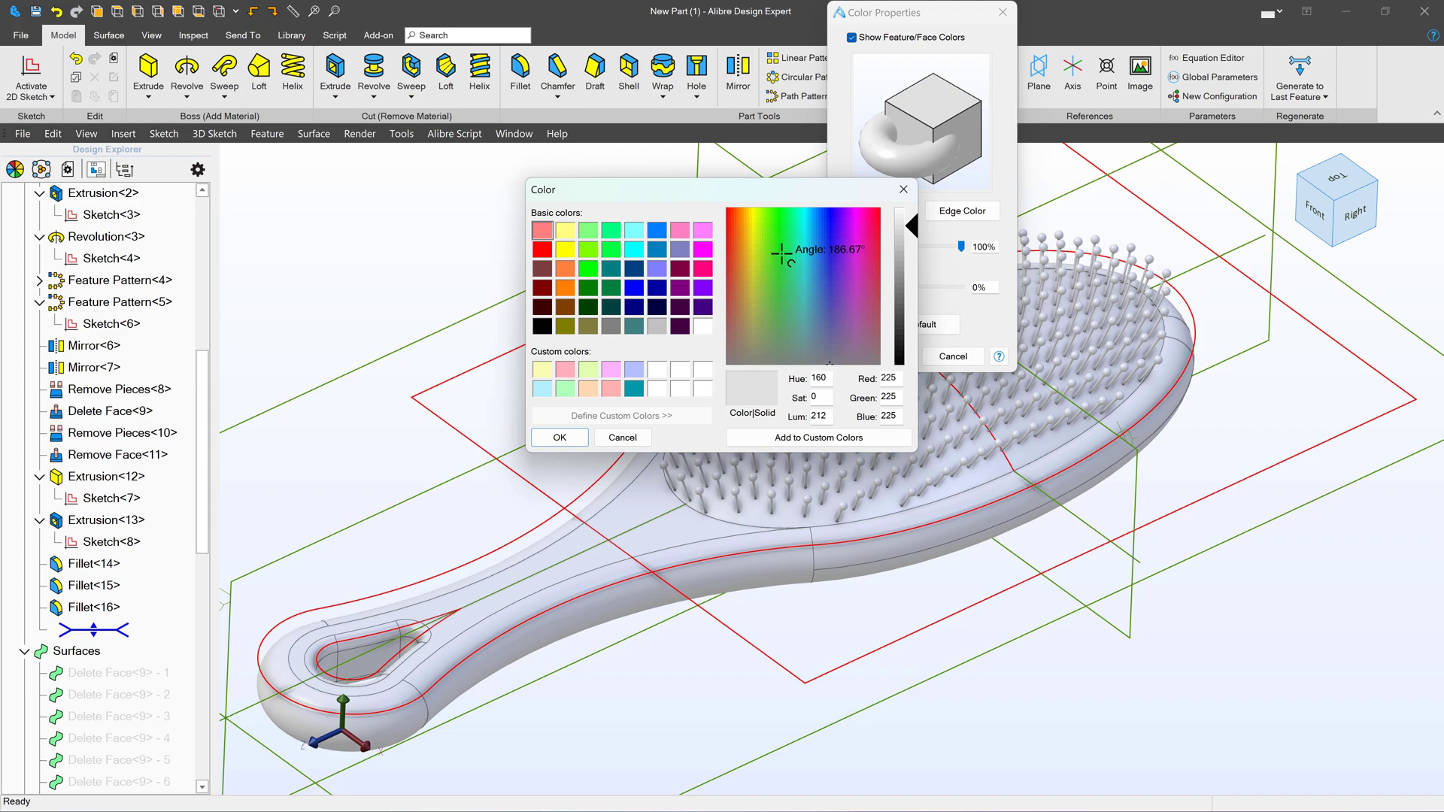
pyautogui.click(806, 230)
pyautogui.moveTo(805, 230)
pyautogui.mouseDown()
pyautogui.moveTo(808, 213)
pyautogui.moveTo(807, 227)
pyautogui.mouseUp()
pyautogui.click(910, 286)
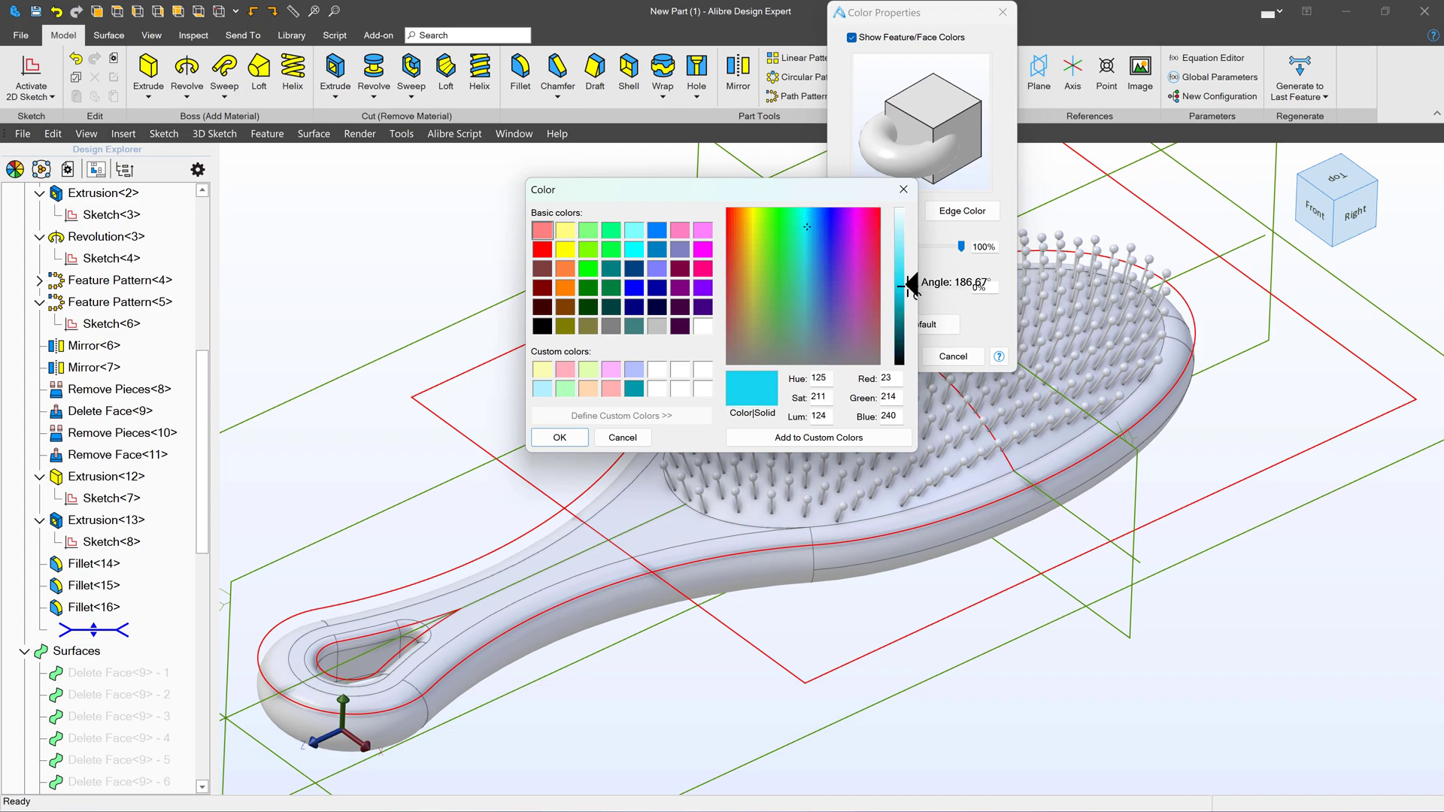
pyautogui.moveTo(916, 271); pyautogui.dragTo(917, 248)
pyautogui.click(559, 437)
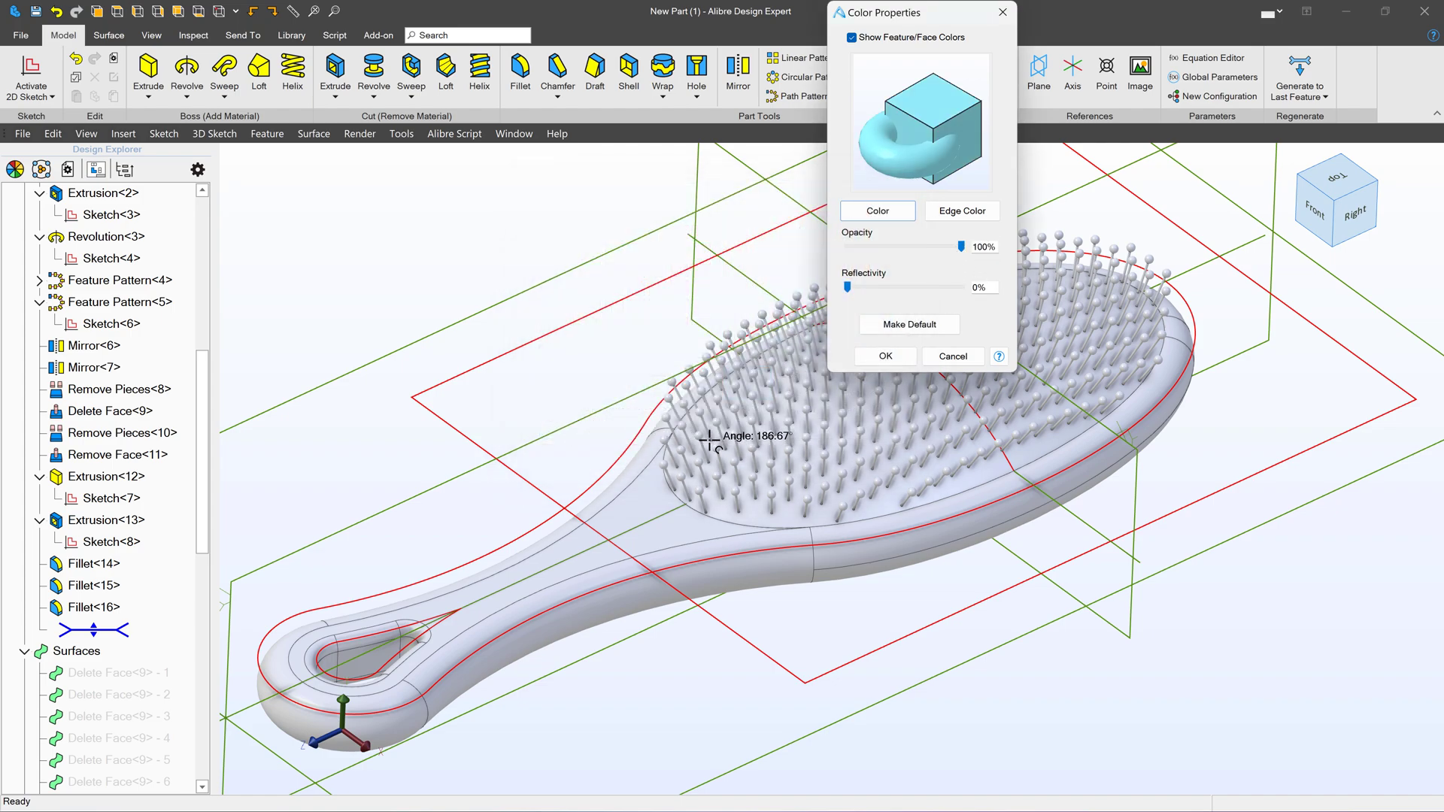
pyautogui.click(880, 355)
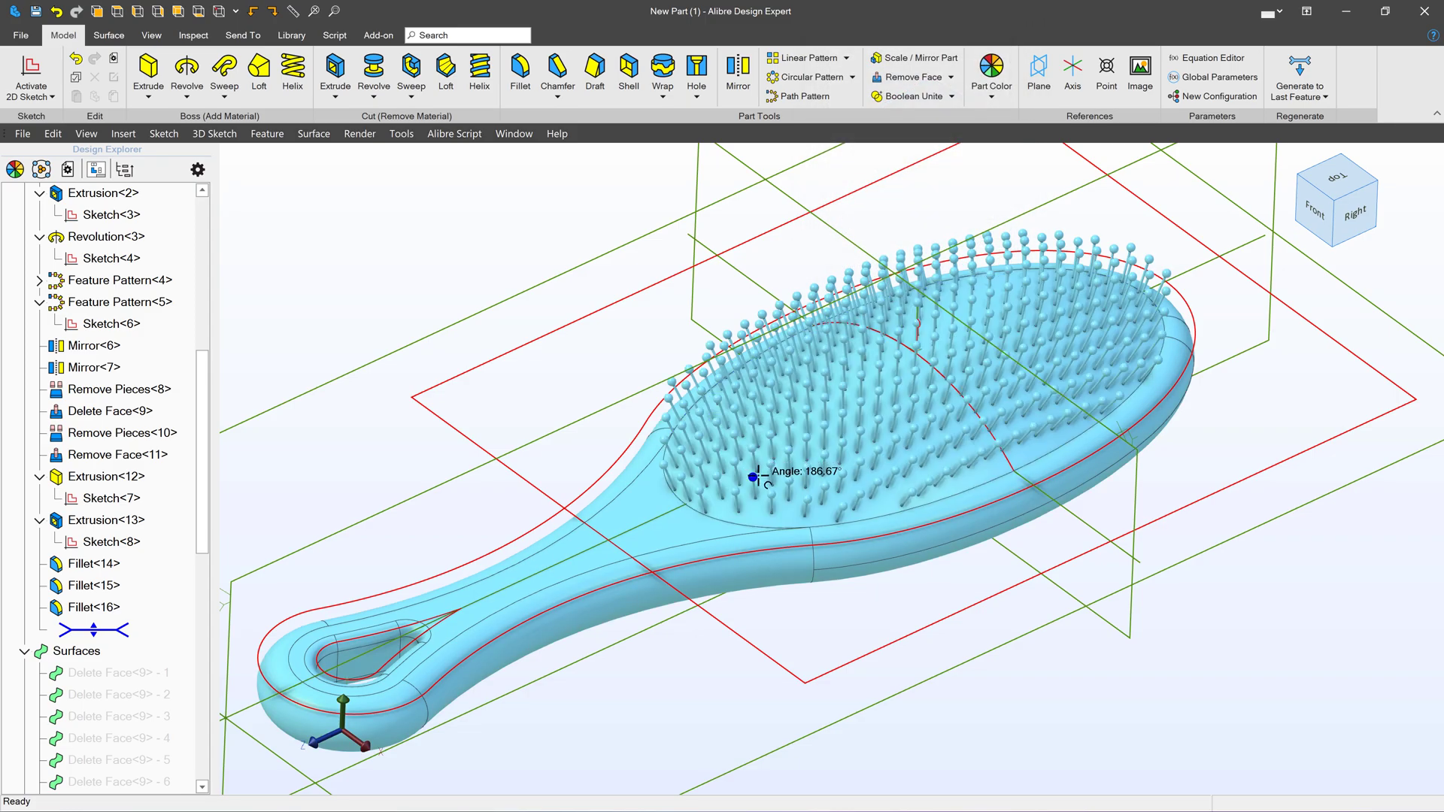
# Apply a black face color at 100% opacity and 0% reflectivity to the oval pad face under the bristles.
pyautogui.click(993, 72)
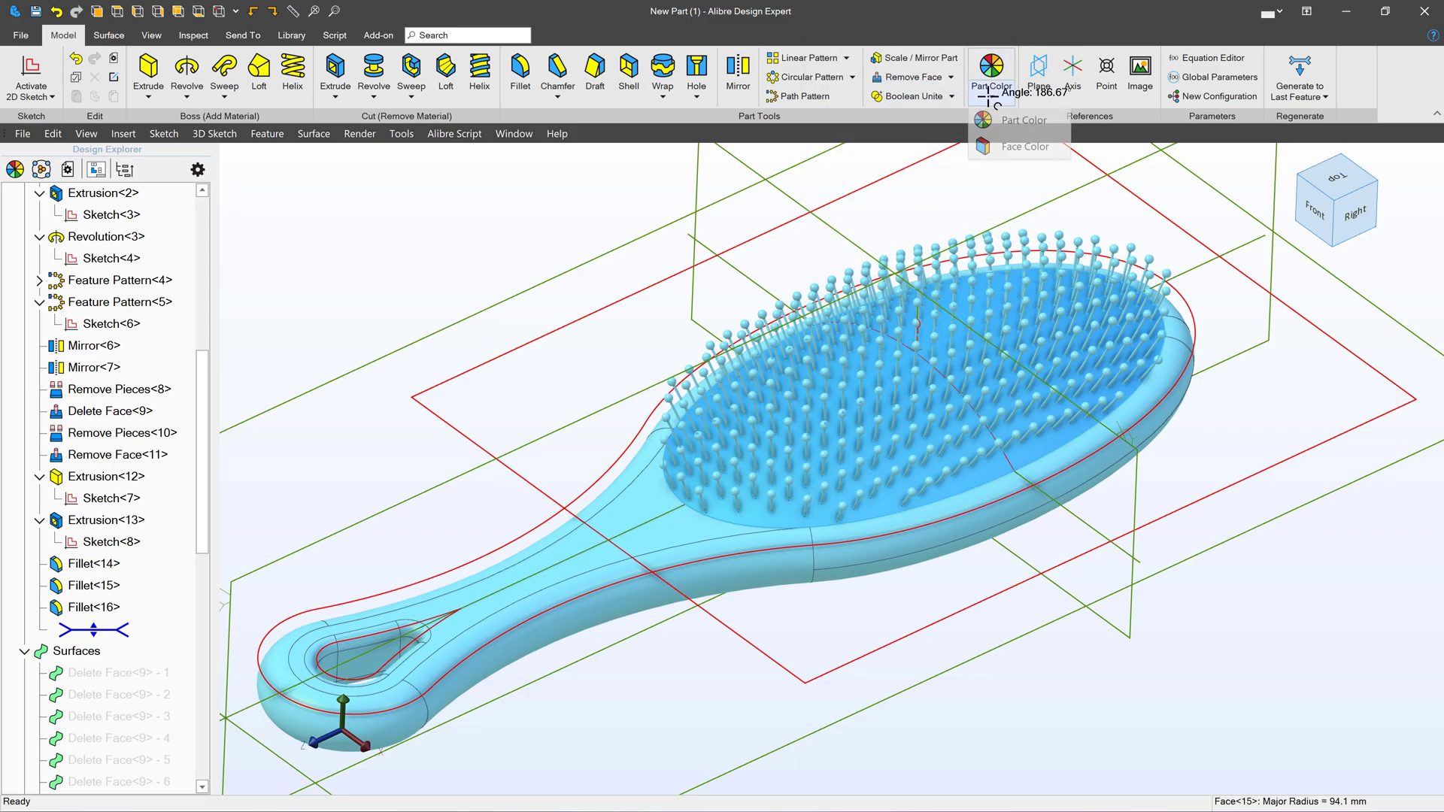
pyautogui.click(989, 148)
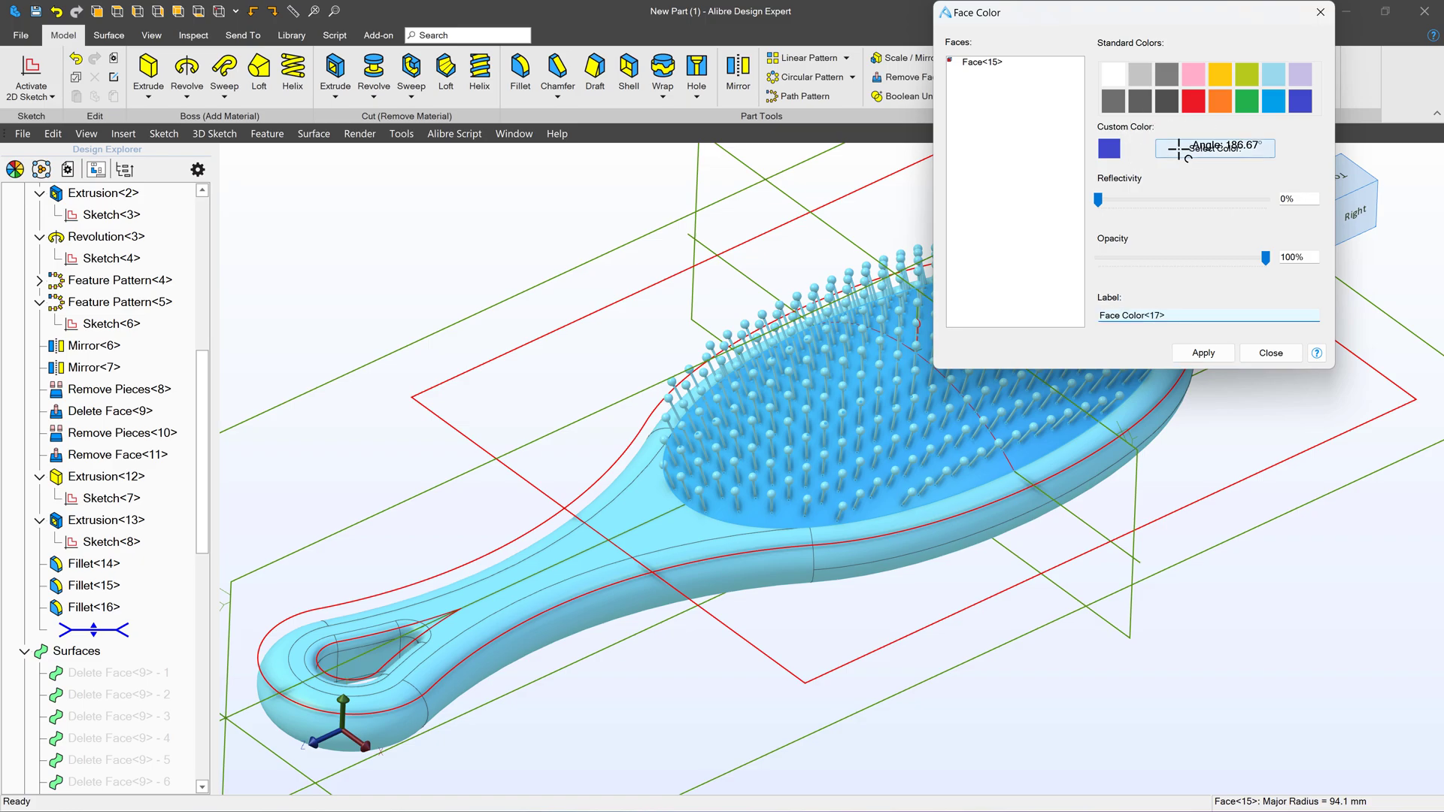
pyautogui.click(1211, 148)
pyautogui.click(641, 326)
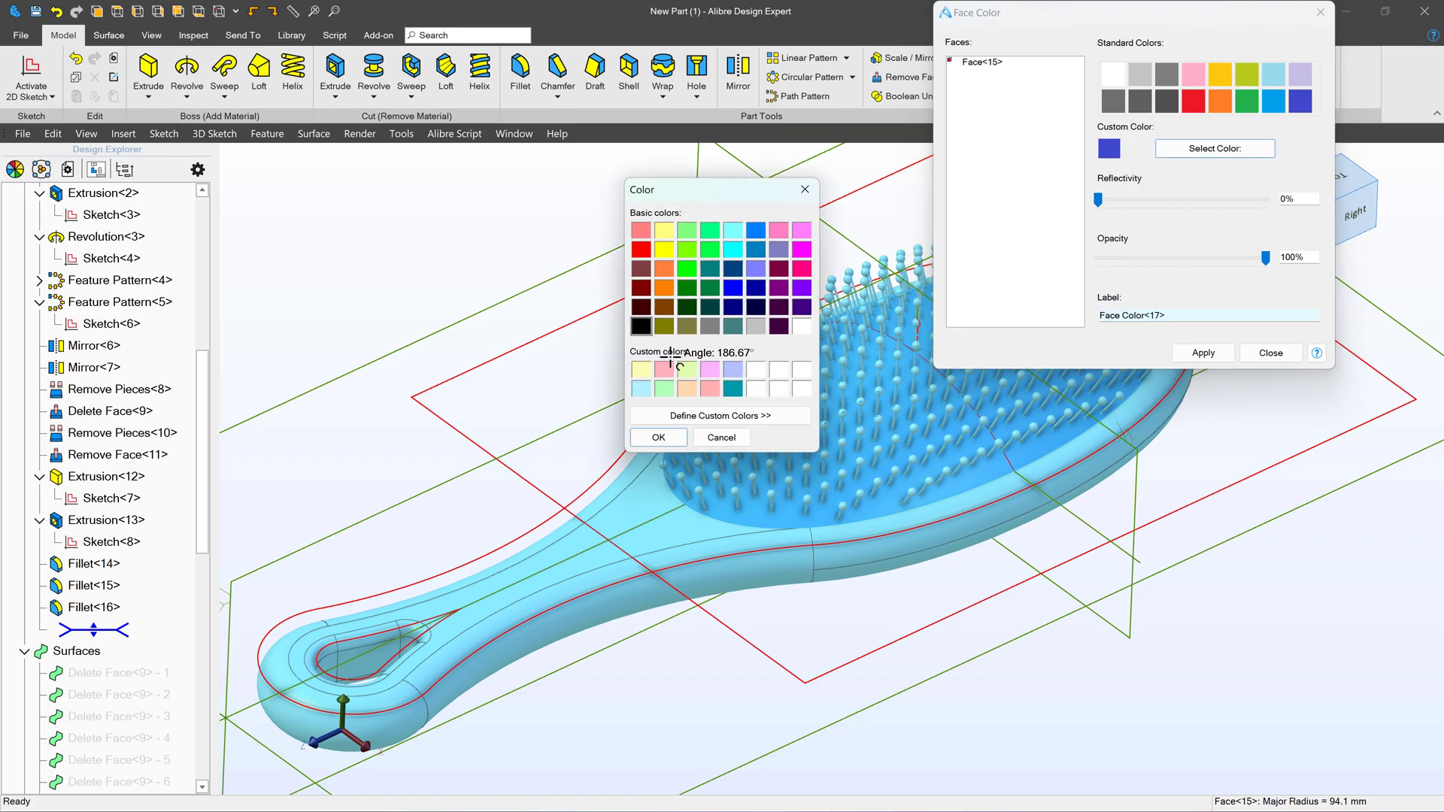
pyautogui.click(659, 437)
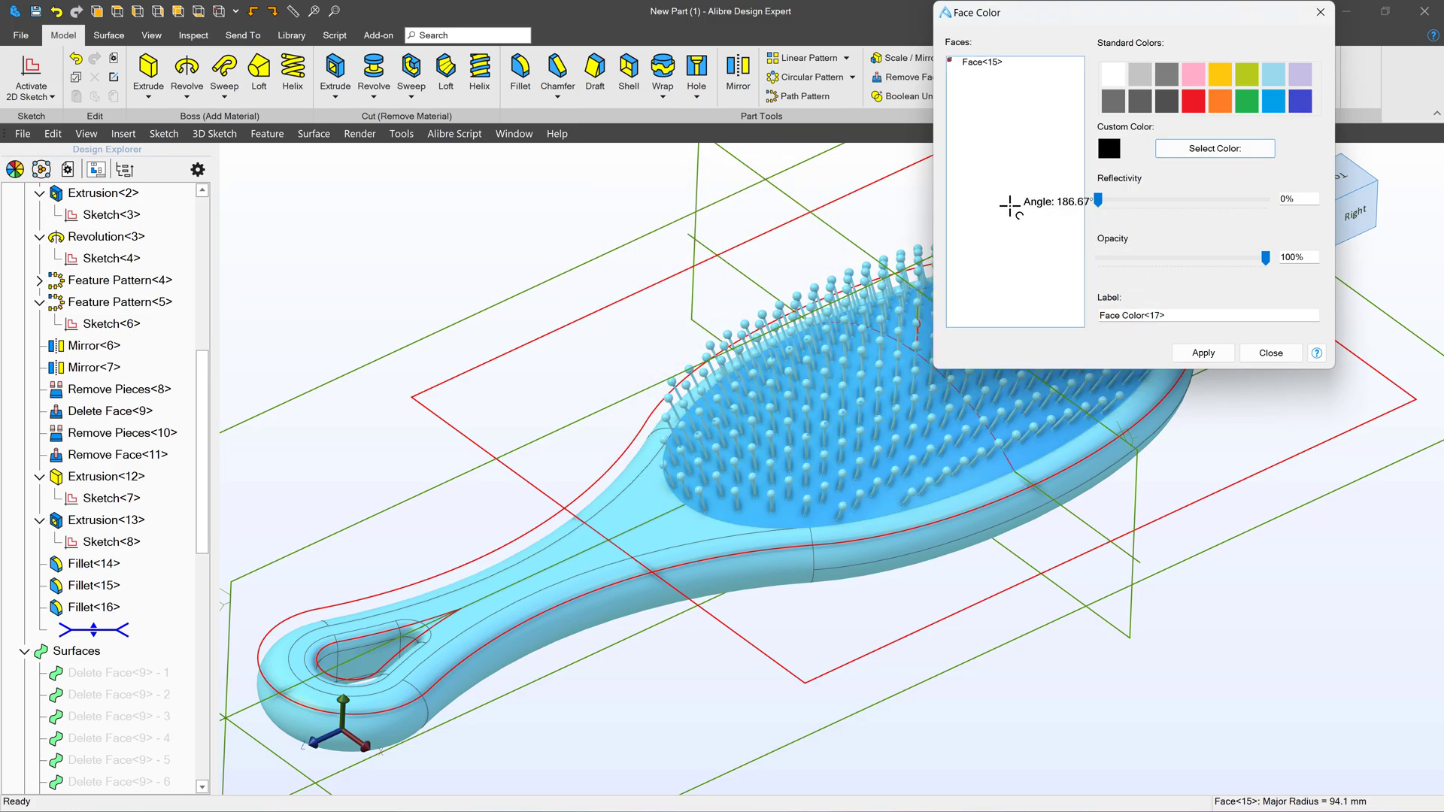
pyautogui.click(1202, 353)
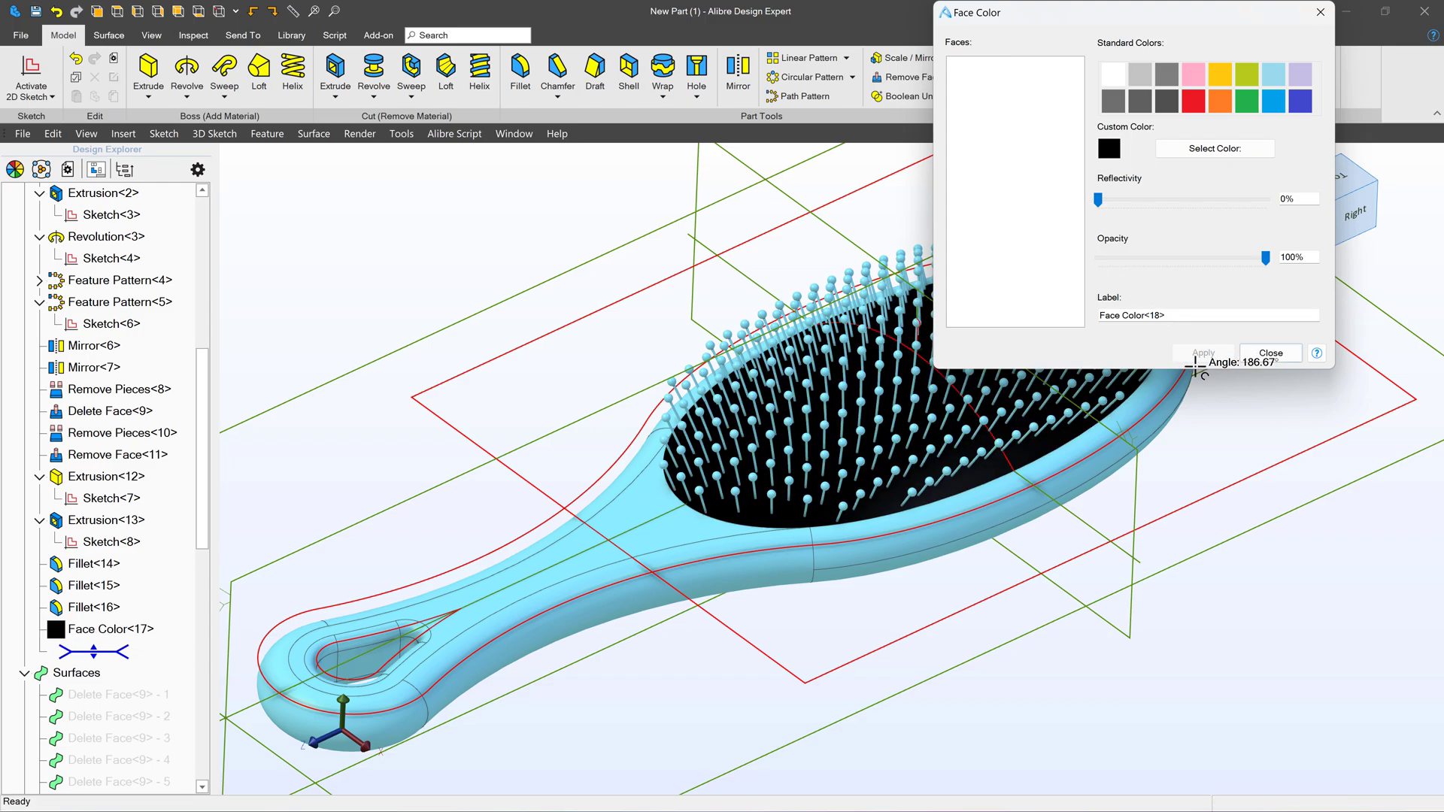
pyautogui.click(1282, 352)
pyautogui.scroll(3, 722, 421)
pyautogui.scroll(-3, 722, 421)
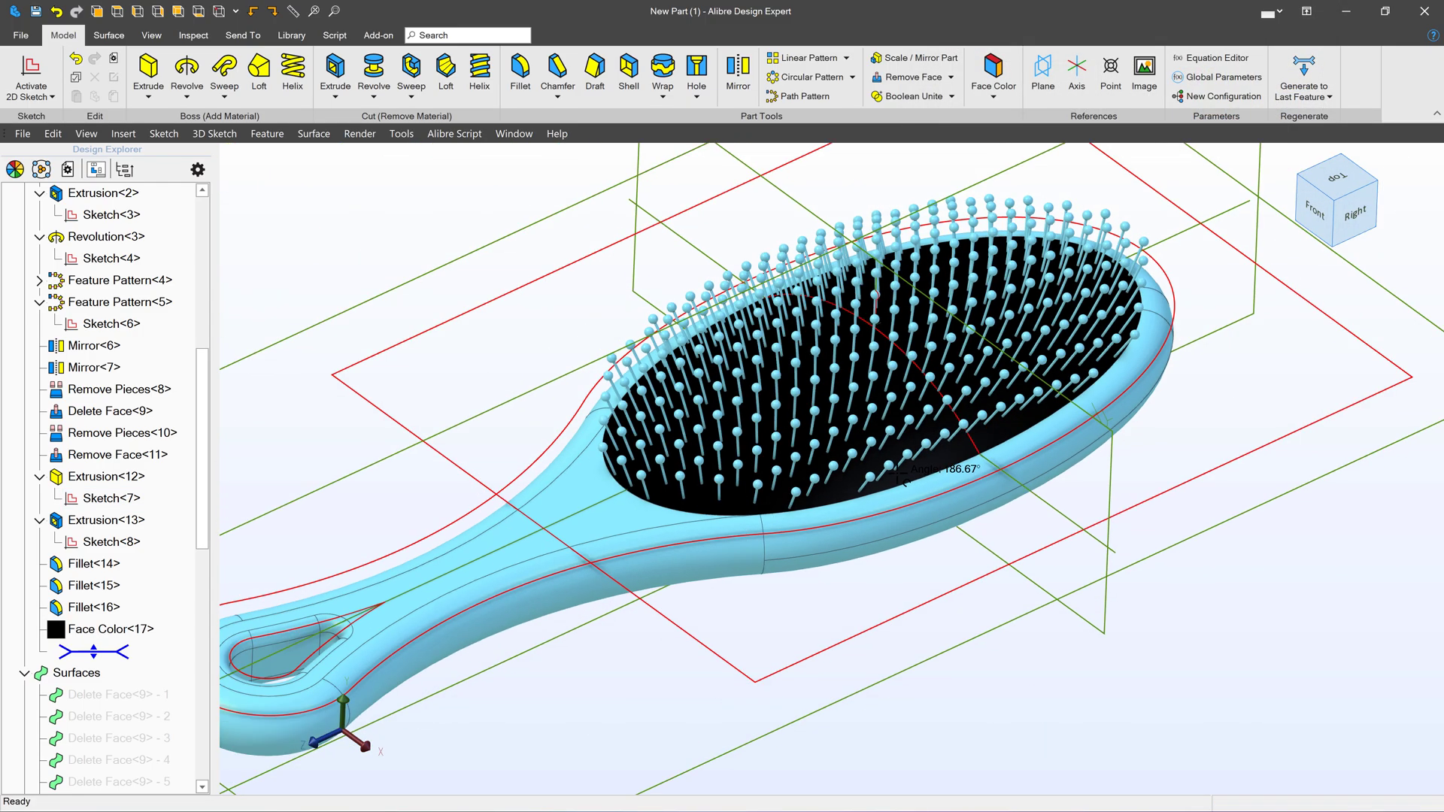
pyautogui.scroll(1, 722, 421)
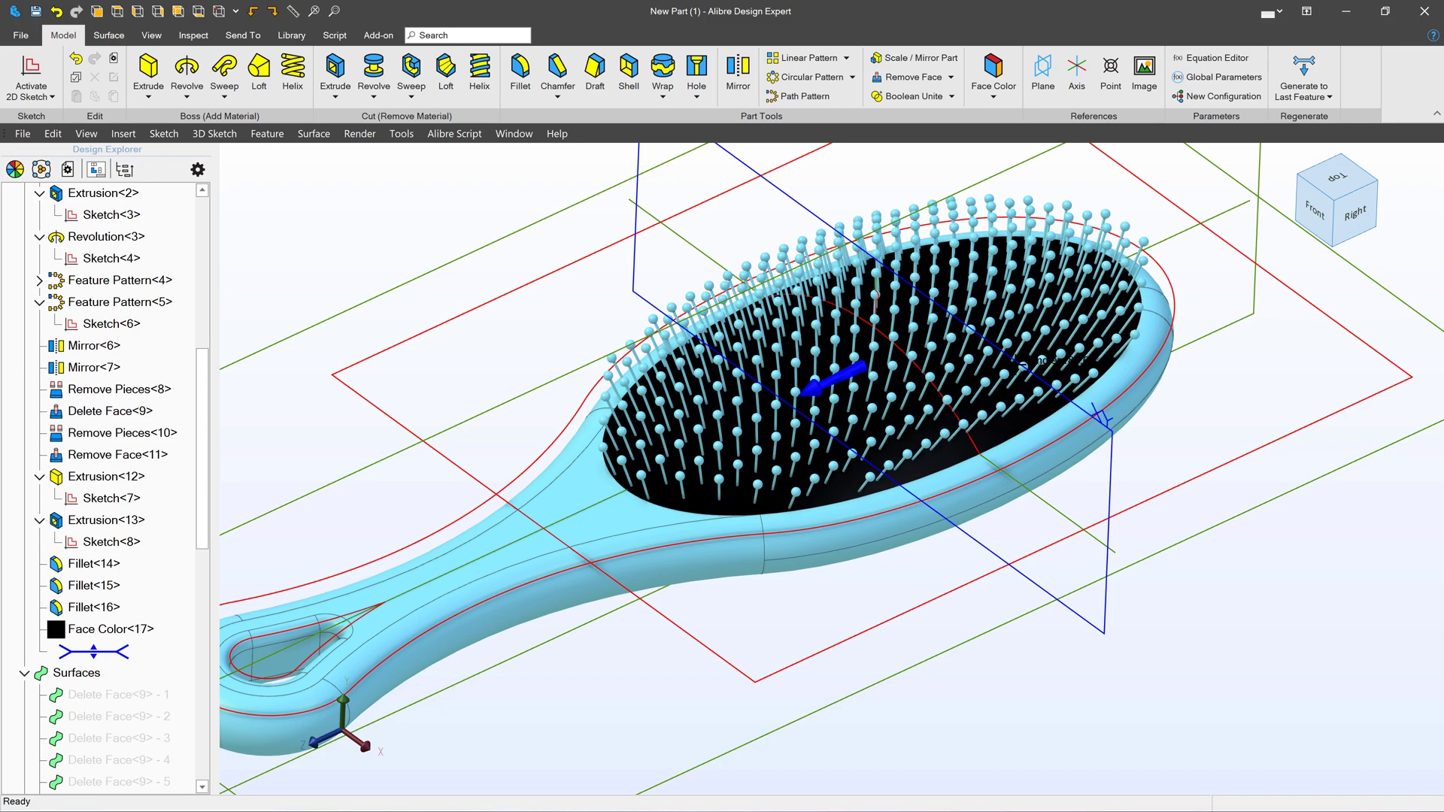
pyautogui.scroll(-3, 1022, 367)
pyautogui.scroll(3, 1001, 260)
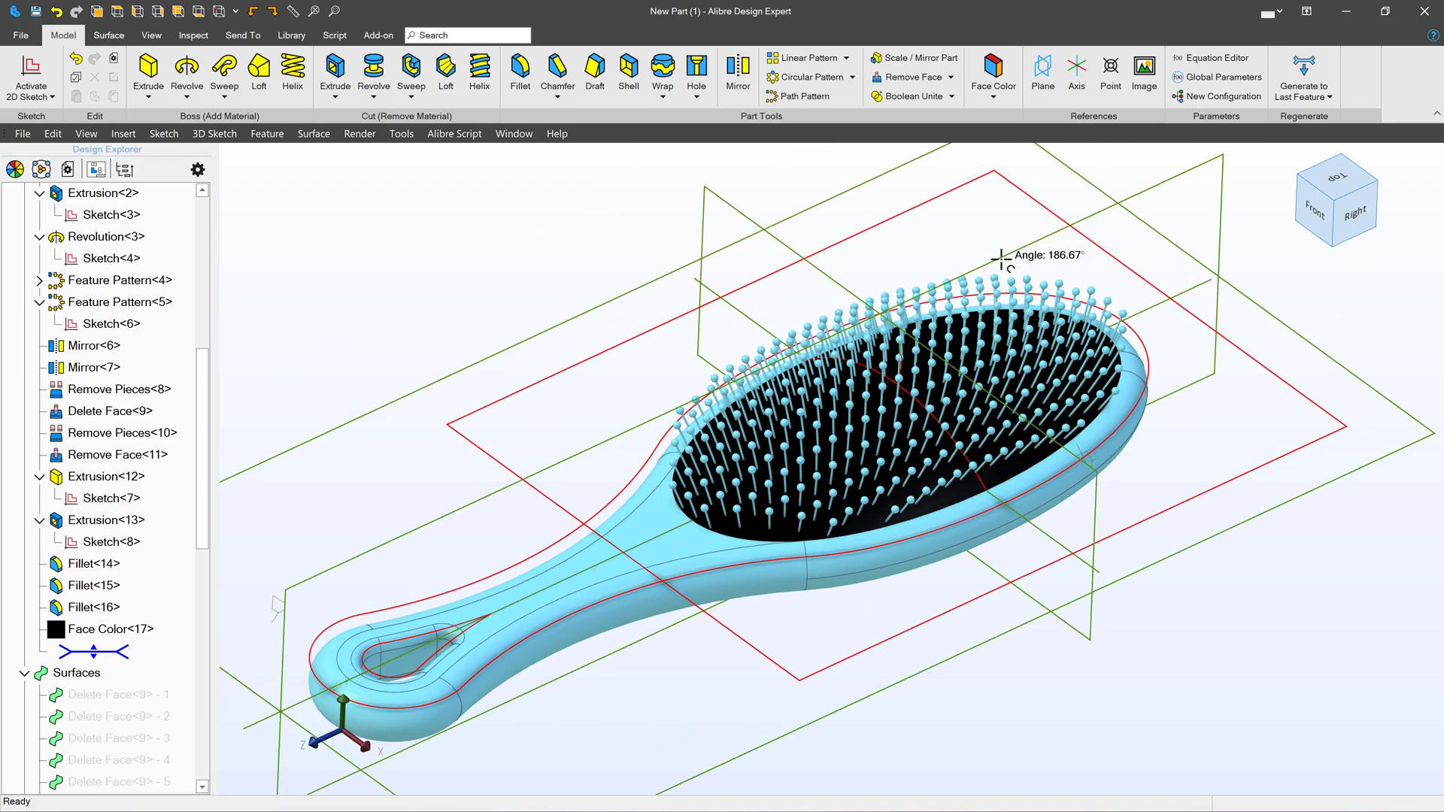